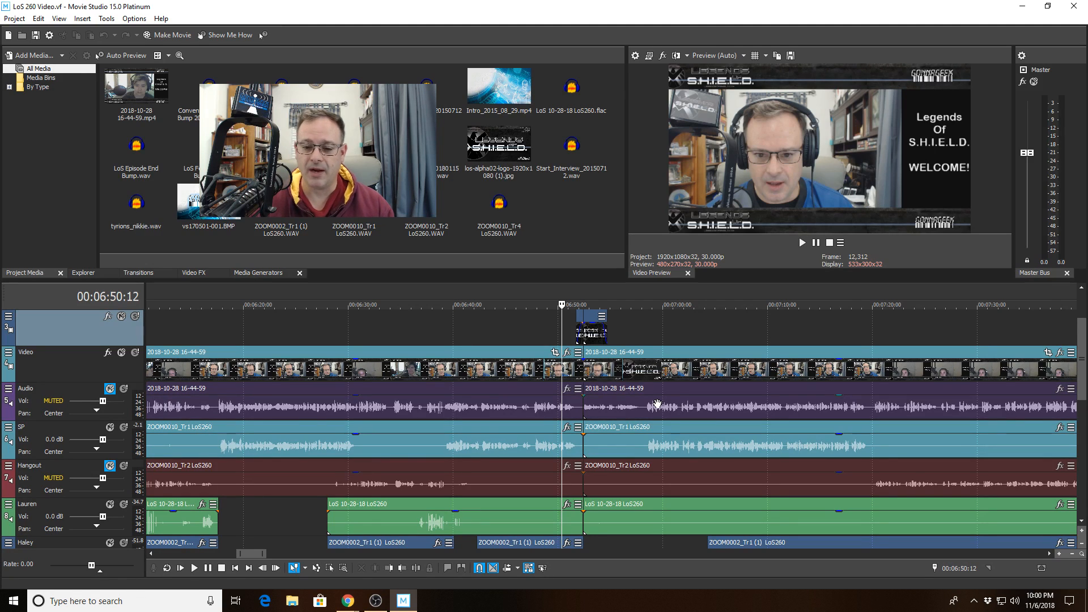
- Select clips on the SP, Lauren, Haley, Soundboard and Start_Interview tracks to inspect them
drag(1081, 366, 1078, 397)
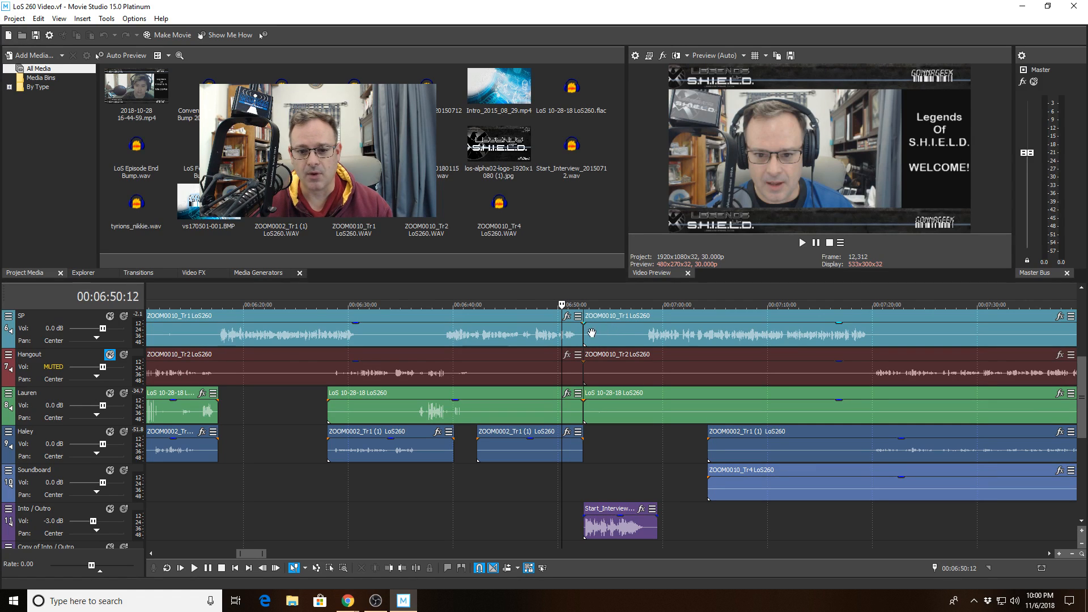
click(541, 327)
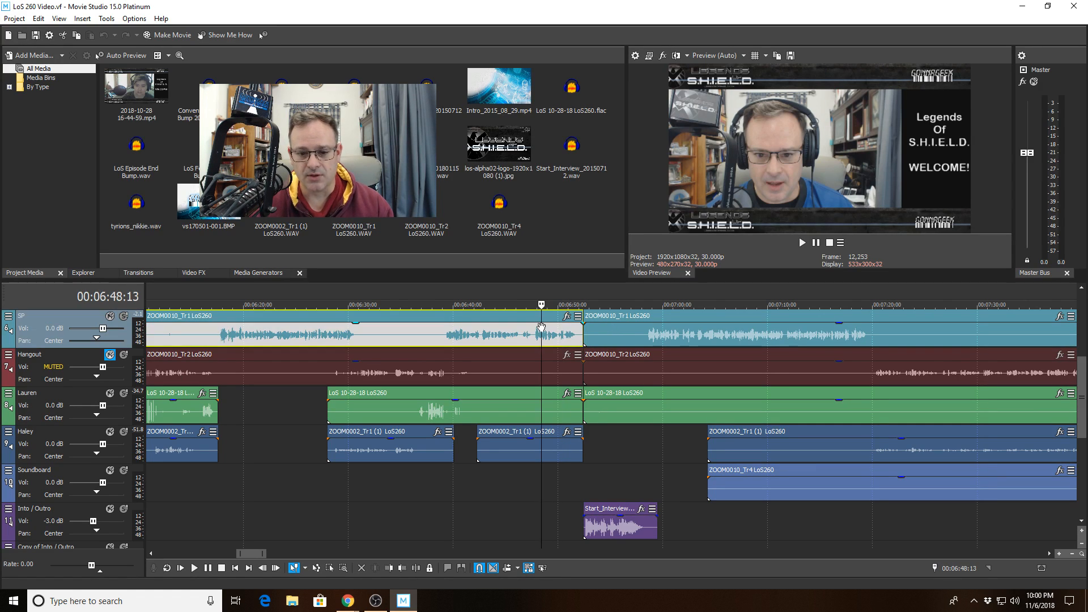
click(596, 328)
click(616, 406)
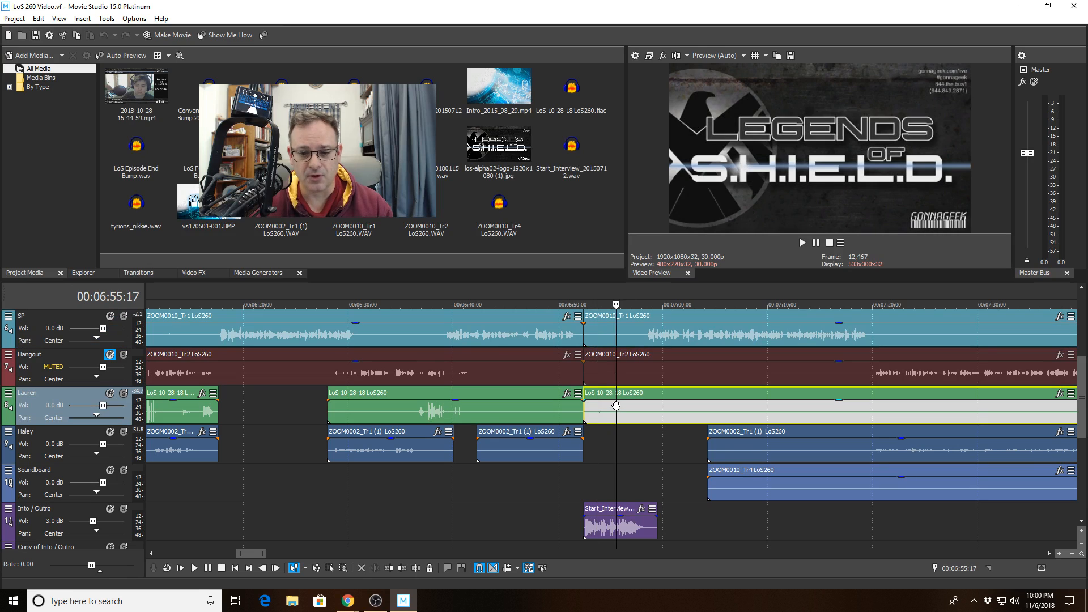
click(507, 407)
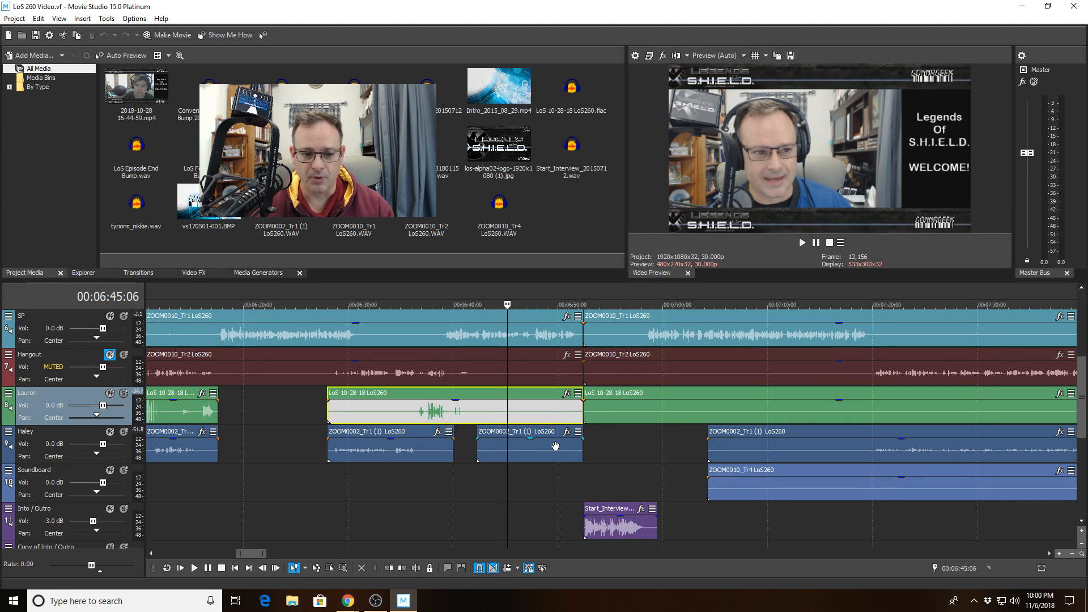
click(737, 445)
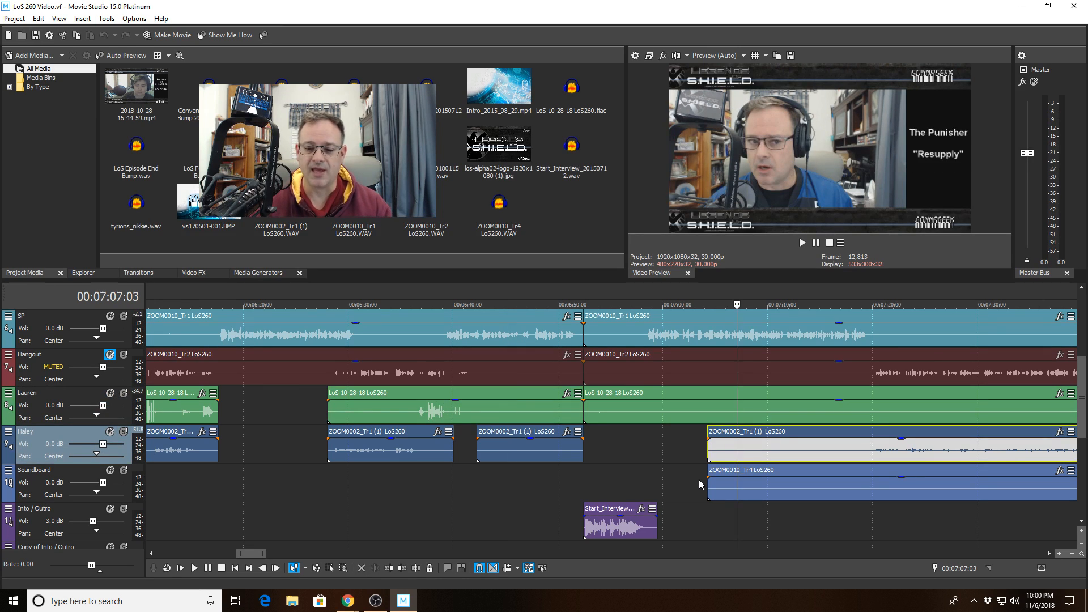
click(809, 484)
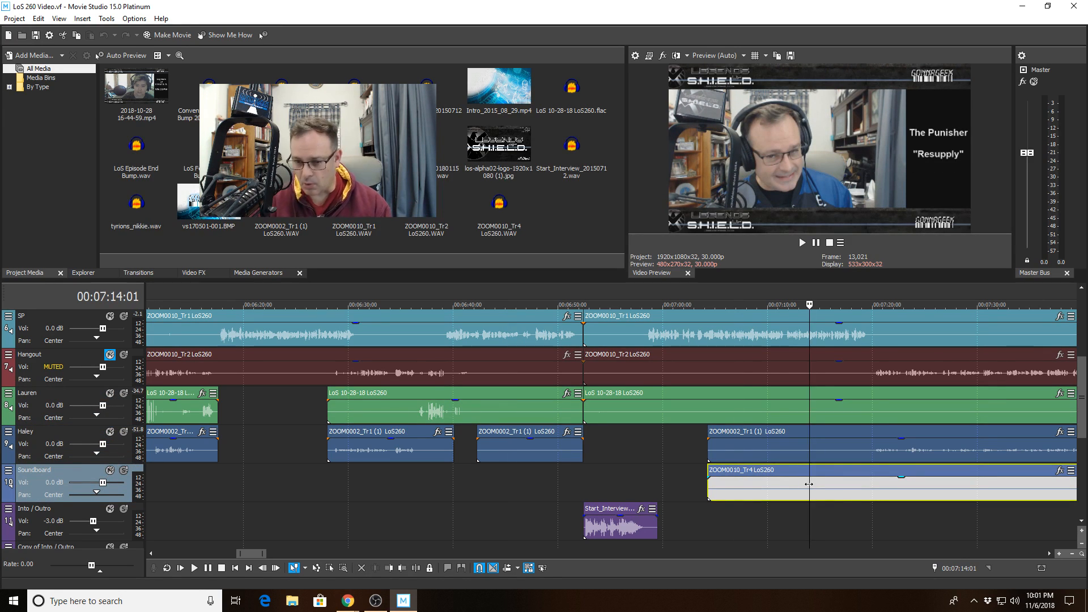
click(617, 529)
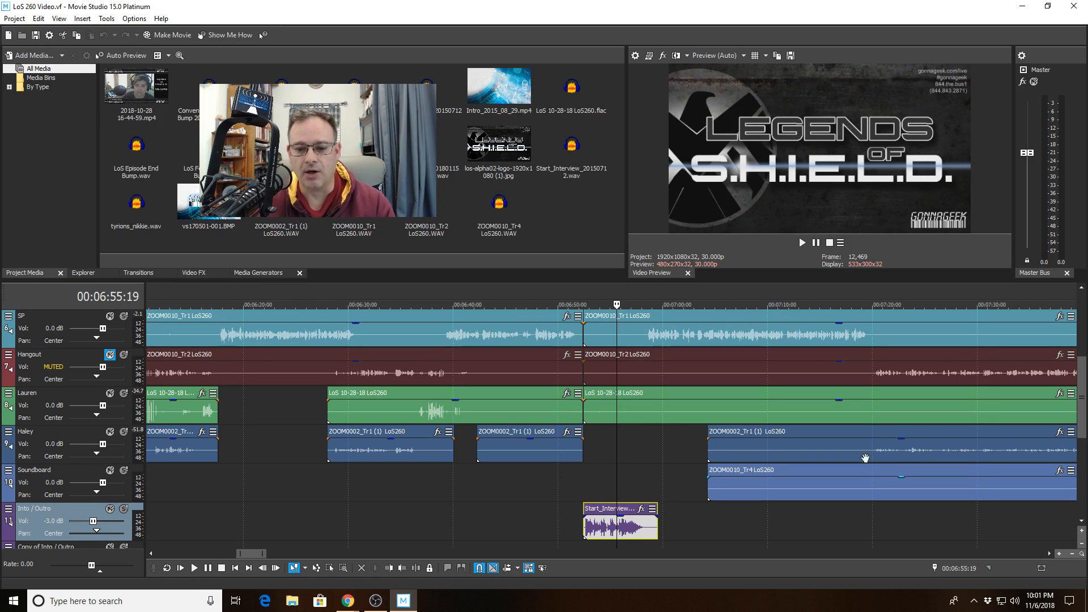
mouse_move(1082, 417)
mouse_down()
mouse_move(1082, 378)
mouse_move(1085, 422)
mouse_move(1085, 409)
mouse_up()
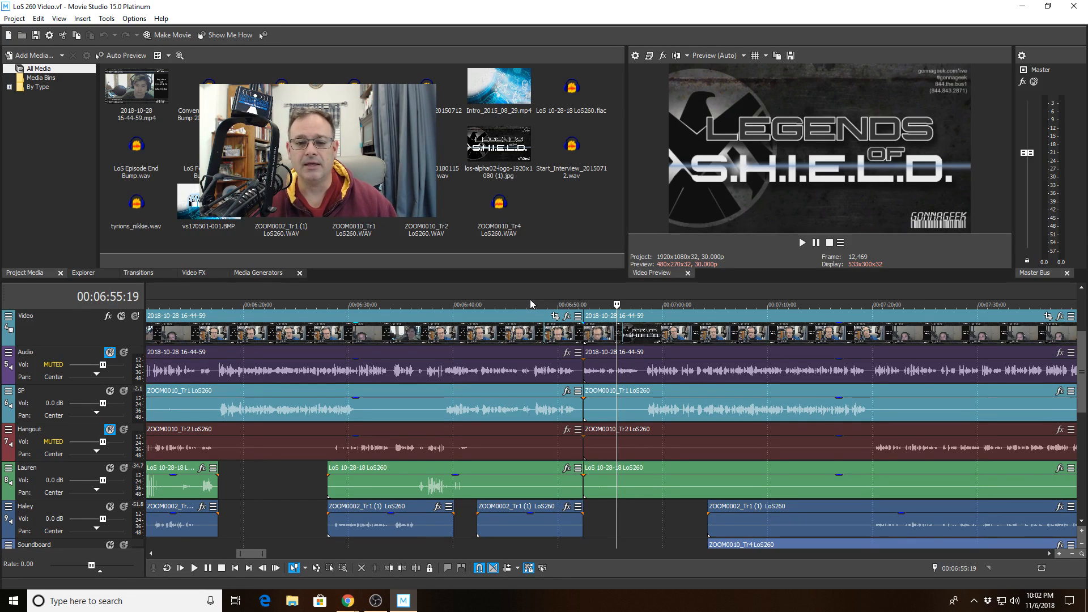
- Play the timeline from about 6:47 to review the speakers' audio
click(529, 299)
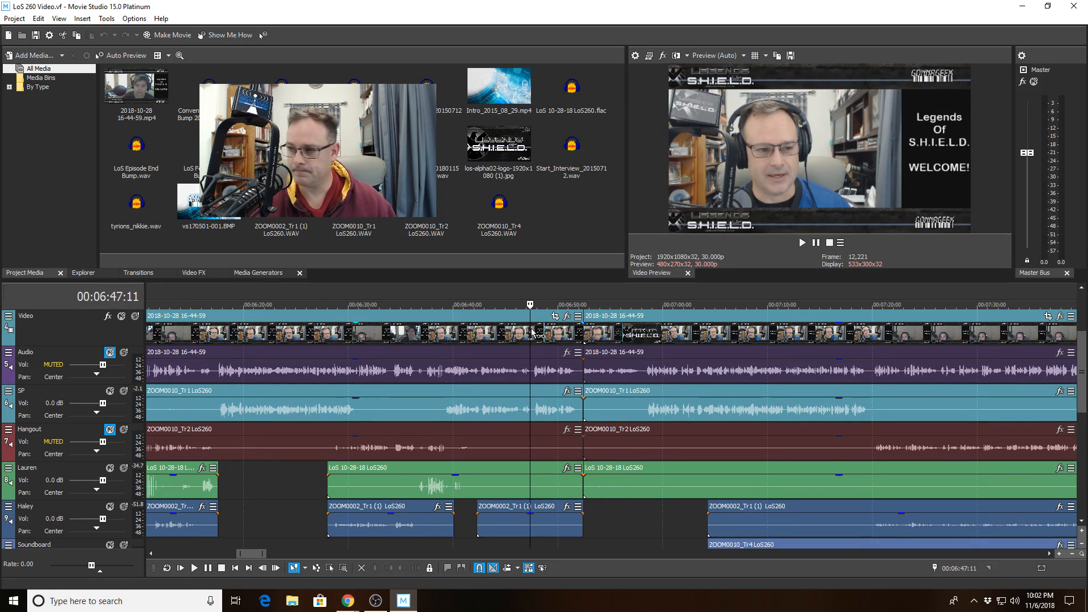
key(space)
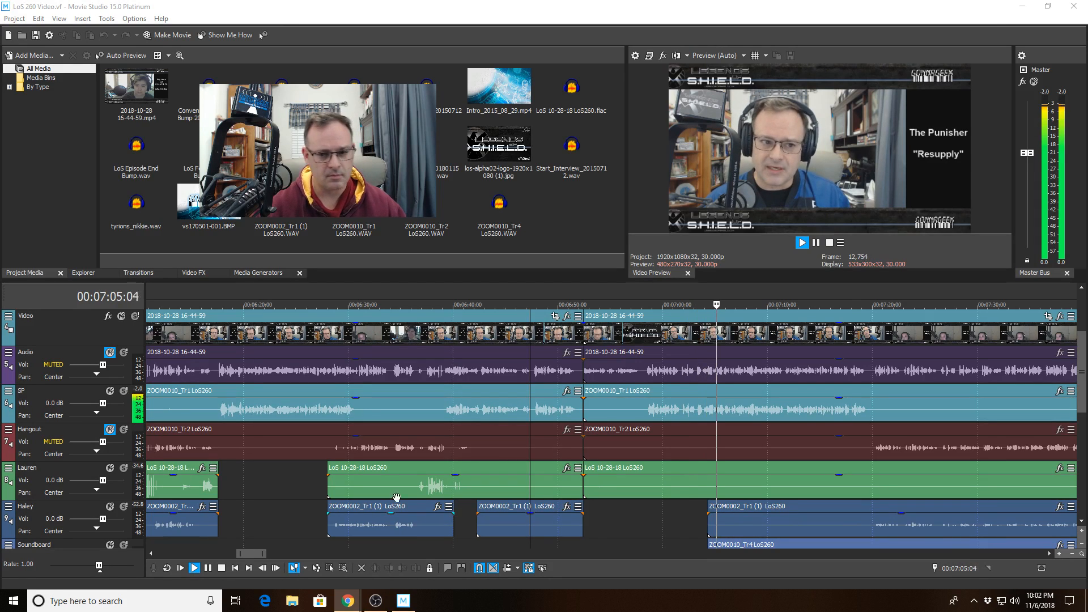
scroll(699, 480, up, 5)
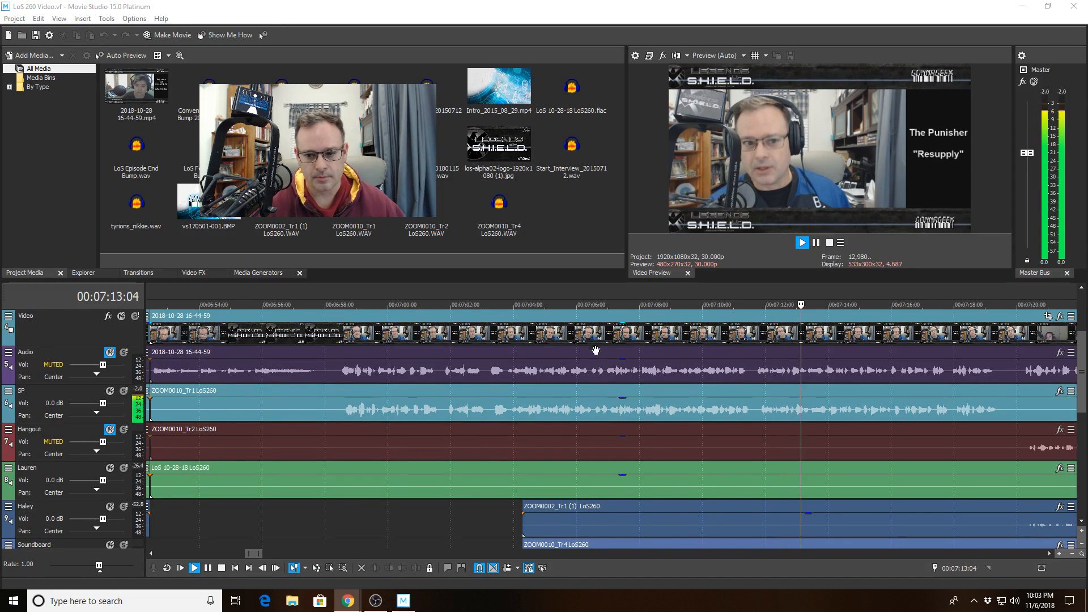
scroll(596, 350, down, 3)
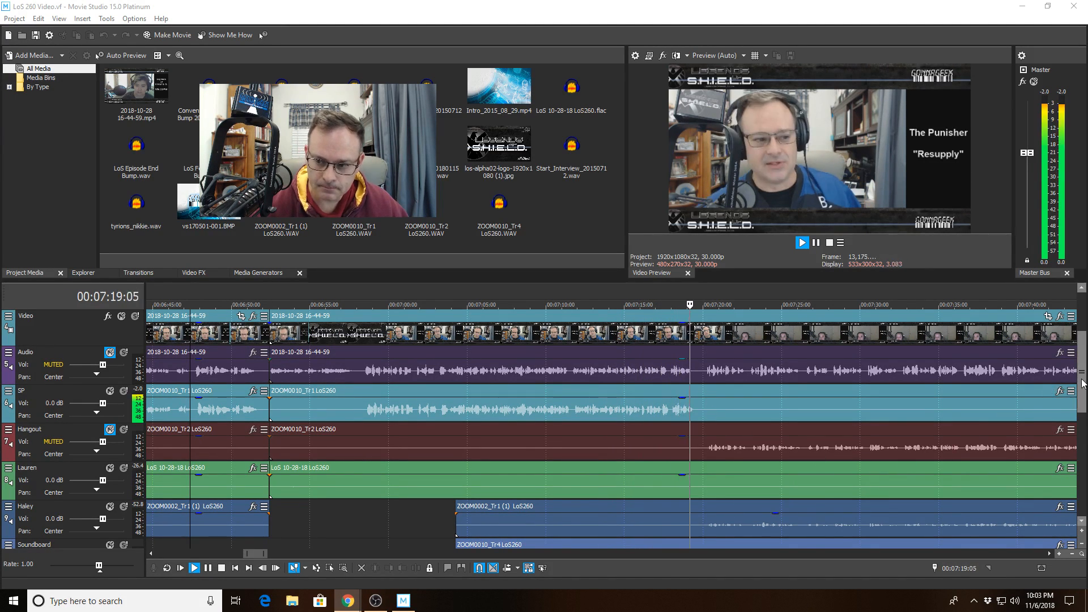
scroll(1081, 382, down, 2)
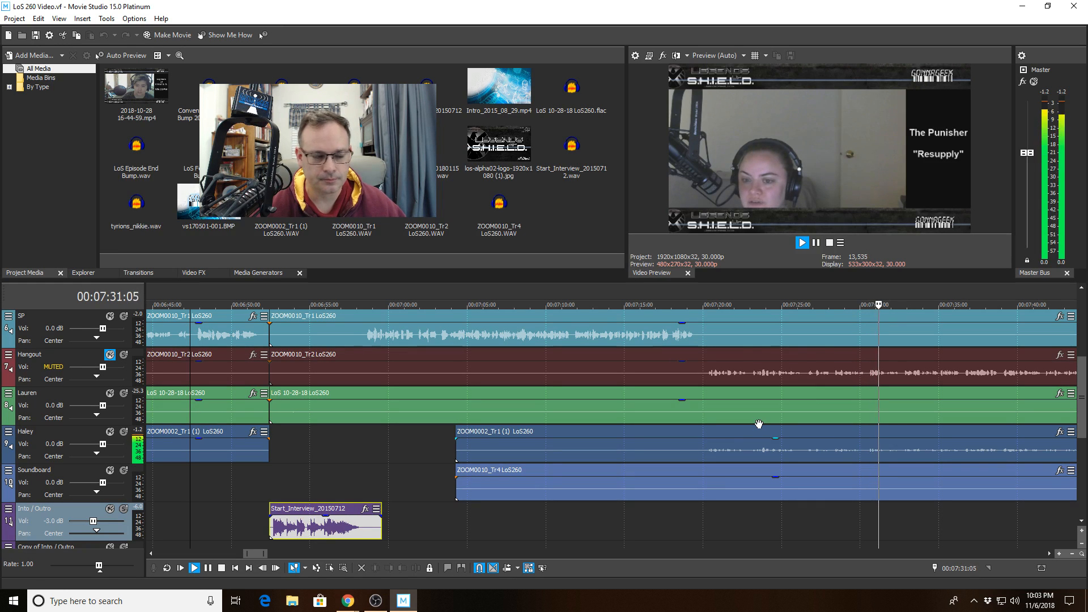
scroll(759, 424, down, 2)
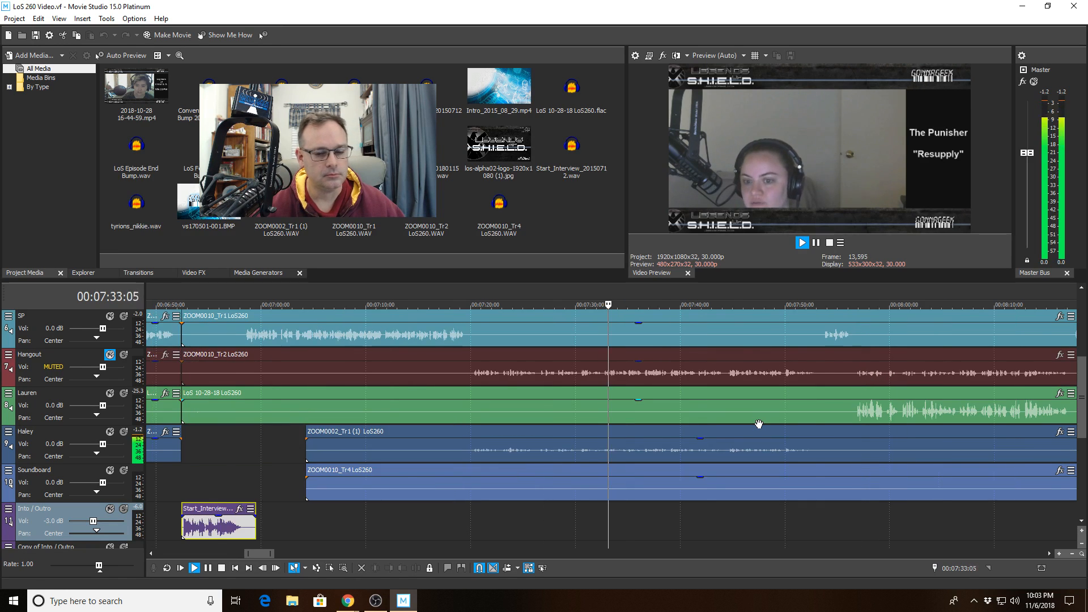
scroll(758, 424, down, 1)
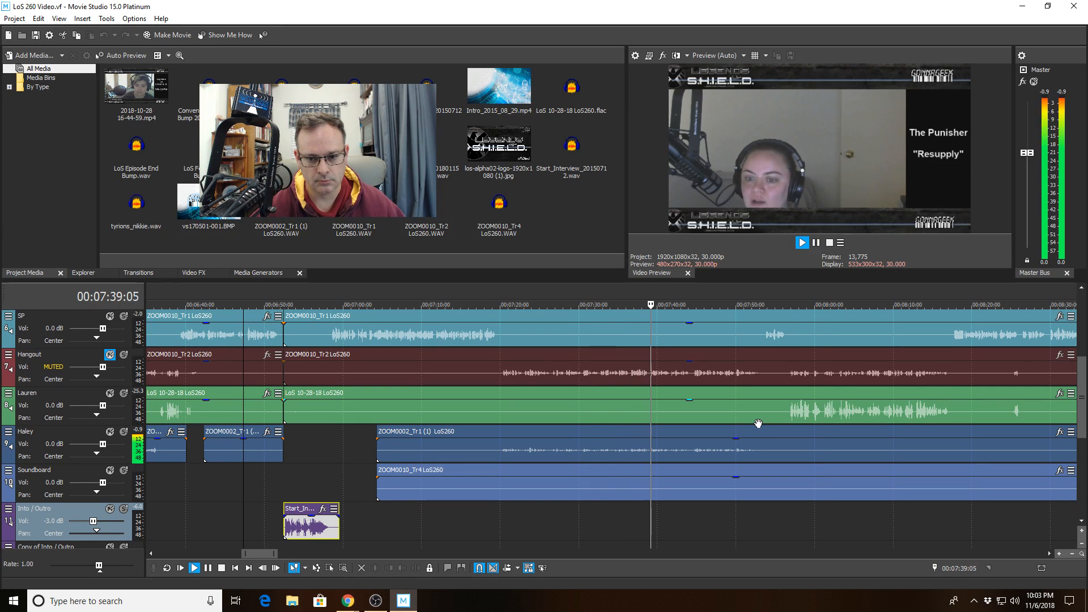
scroll(758, 423, up, 1)
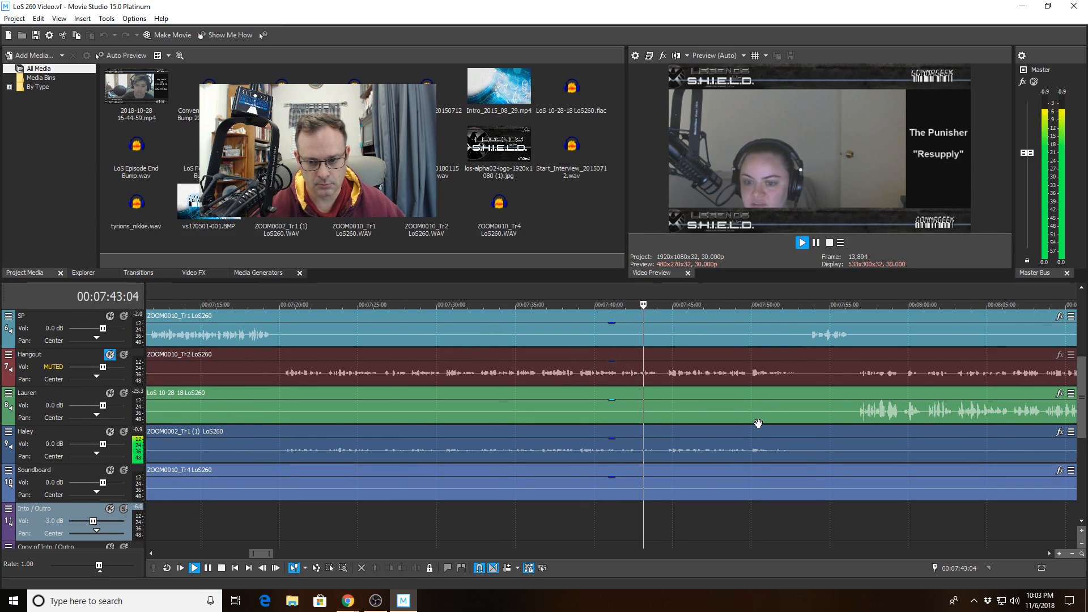
scroll(758, 423, down, 1)
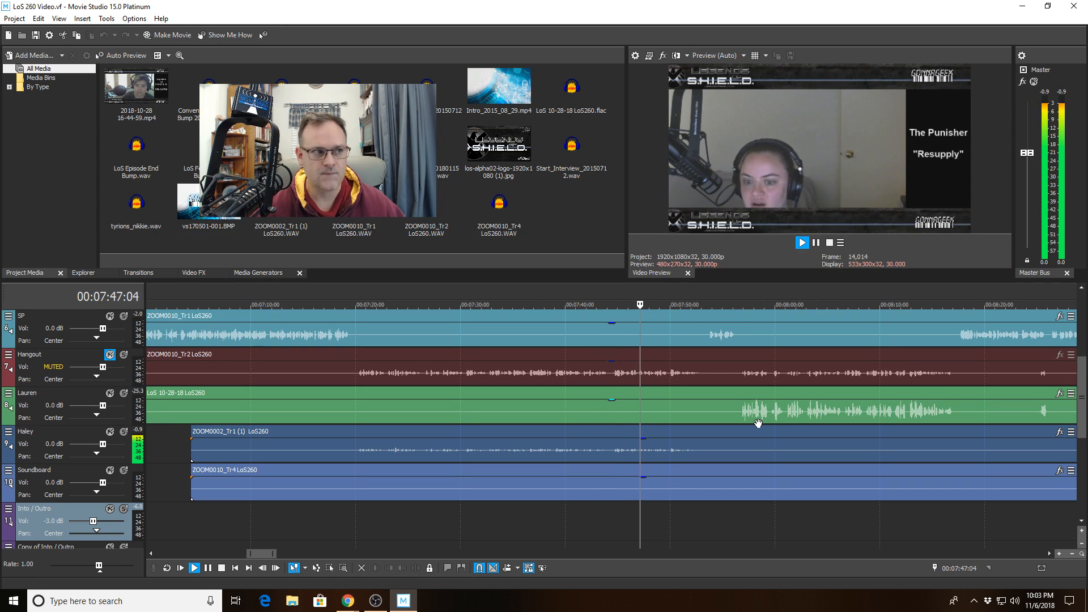
scroll(758, 424, up, 1)
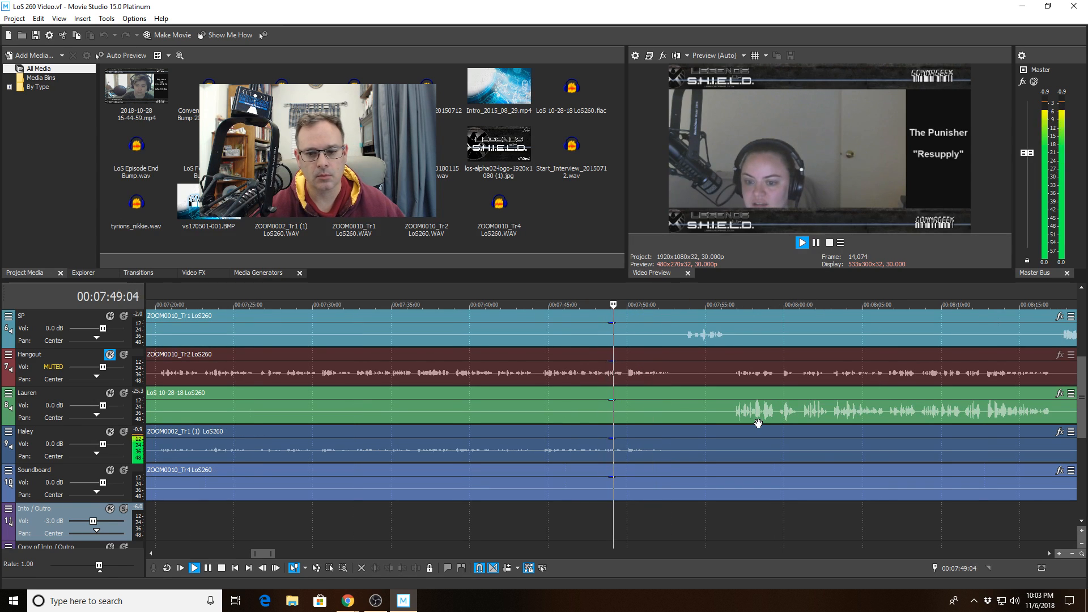
scroll(758, 424, up, 1)
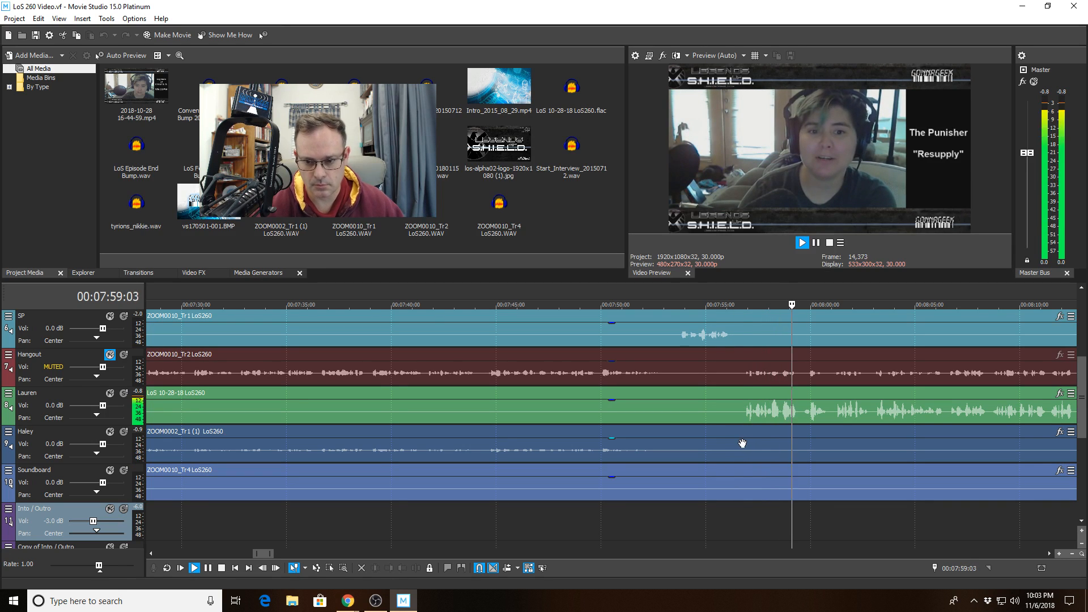
- Save the project, then split Haley's ZOOM0002_Tr1 clip at 07:56:17
click(742, 443)
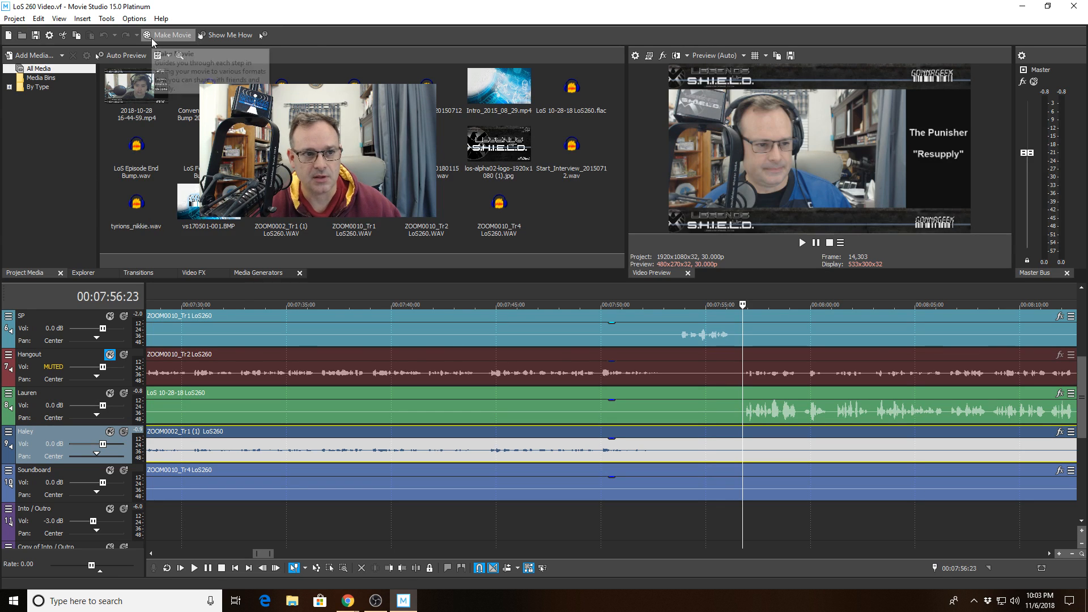
click(14, 18)
click(28, 74)
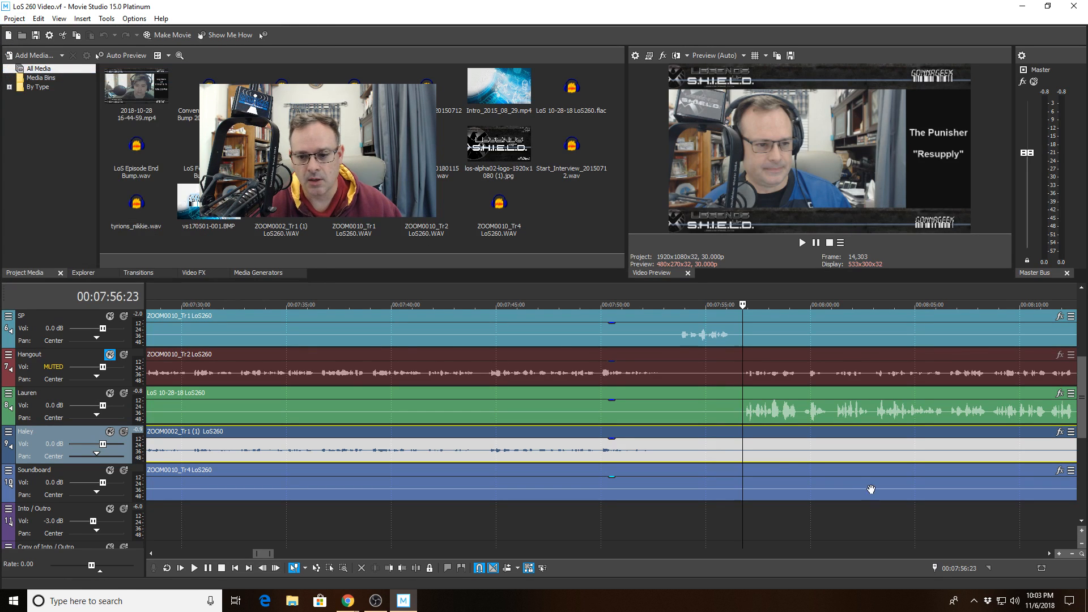
click(738, 451)
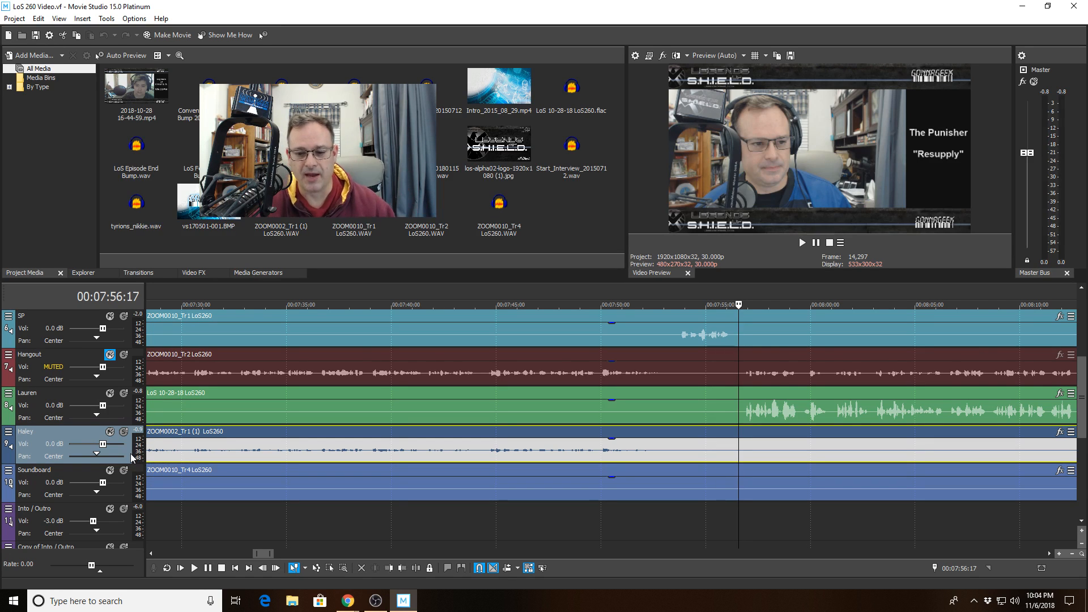
click(417, 568)
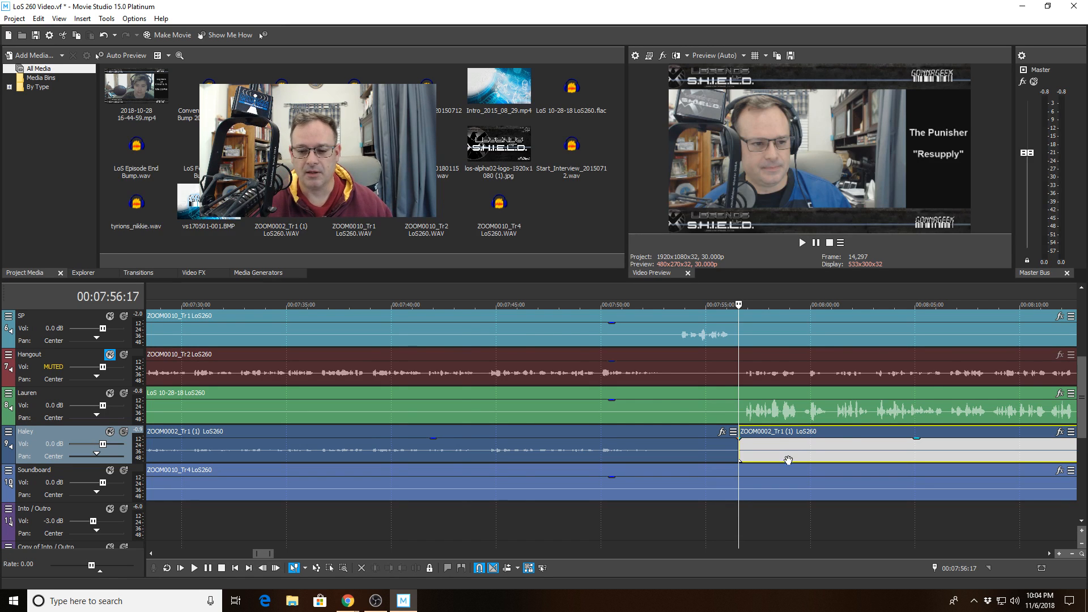
- Audition from the new split and split Haley's clip again at 07:59:19
scroll(788, 459, up, 3)
key(space)
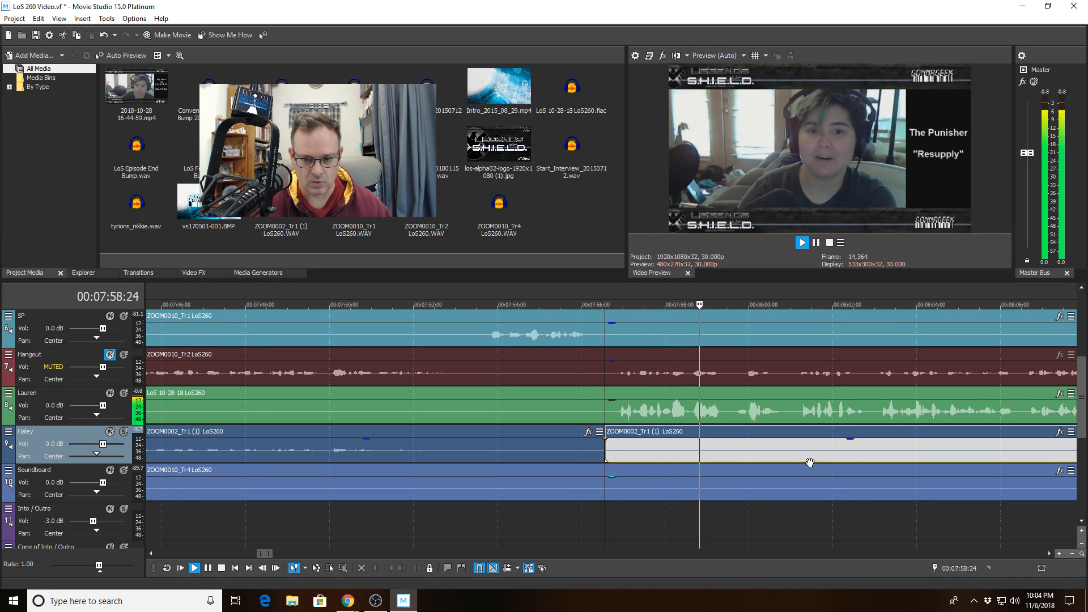
click(732, 448)
key(space)
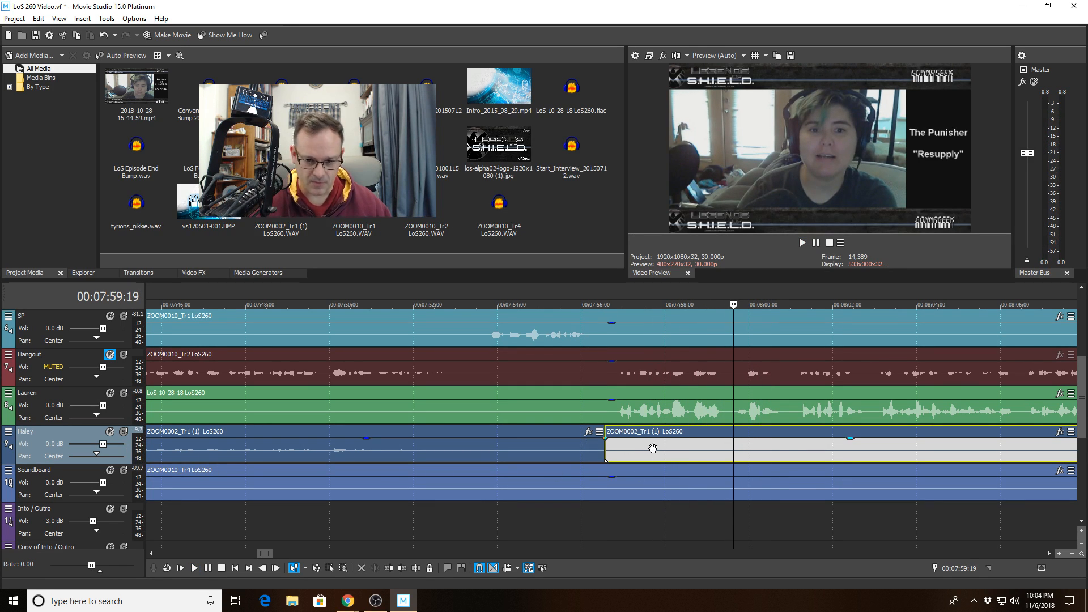
click(419, 570)
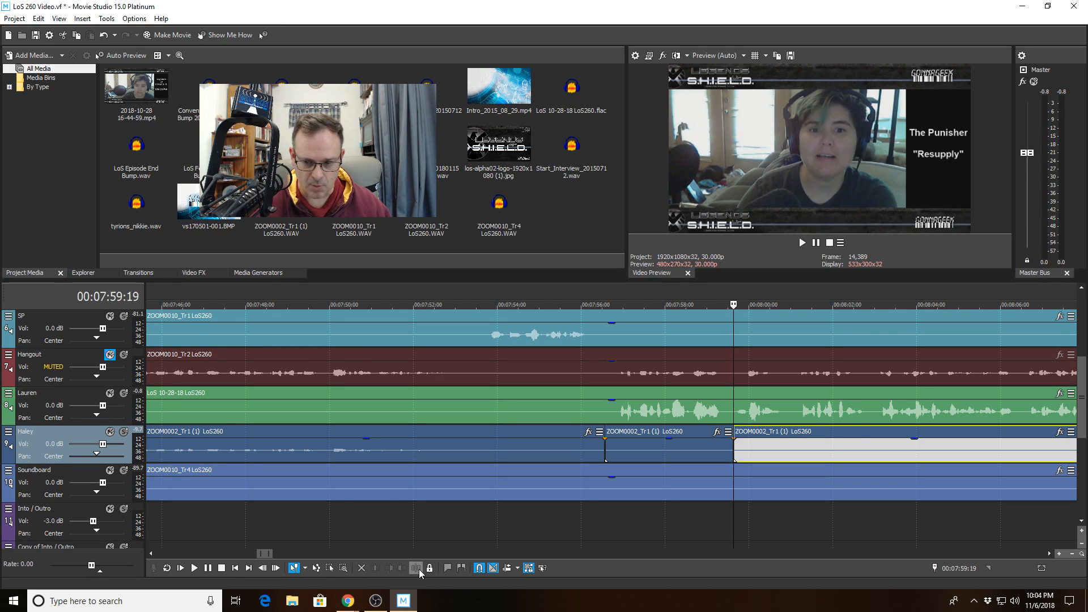
- Silence the middle Haley event to -Inf dB and delete it, leaving an empty gap
click(669, 445)
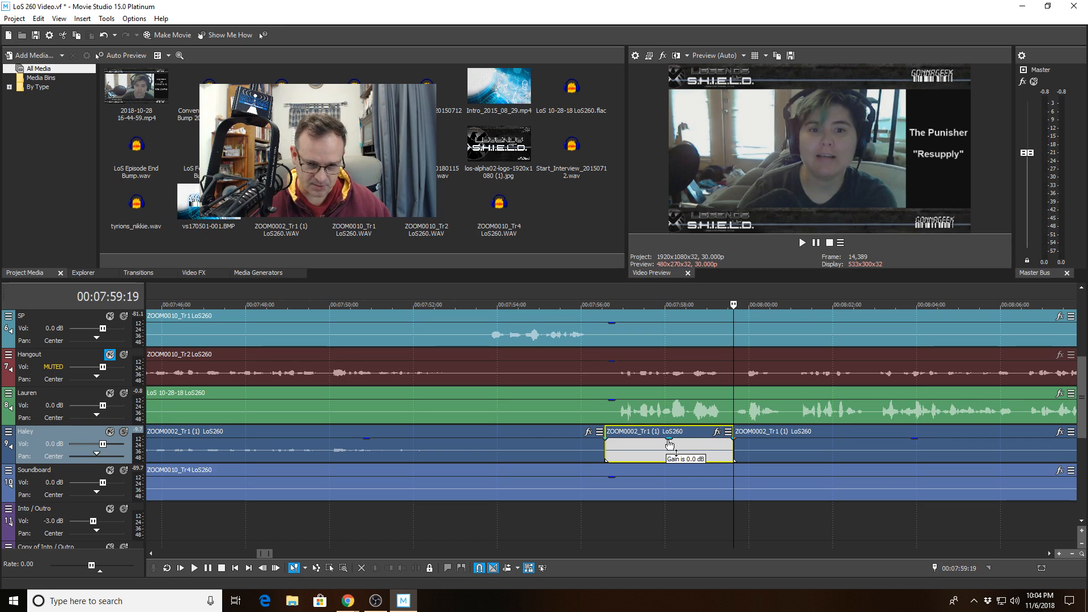
drag(670, 445, 671, 480)
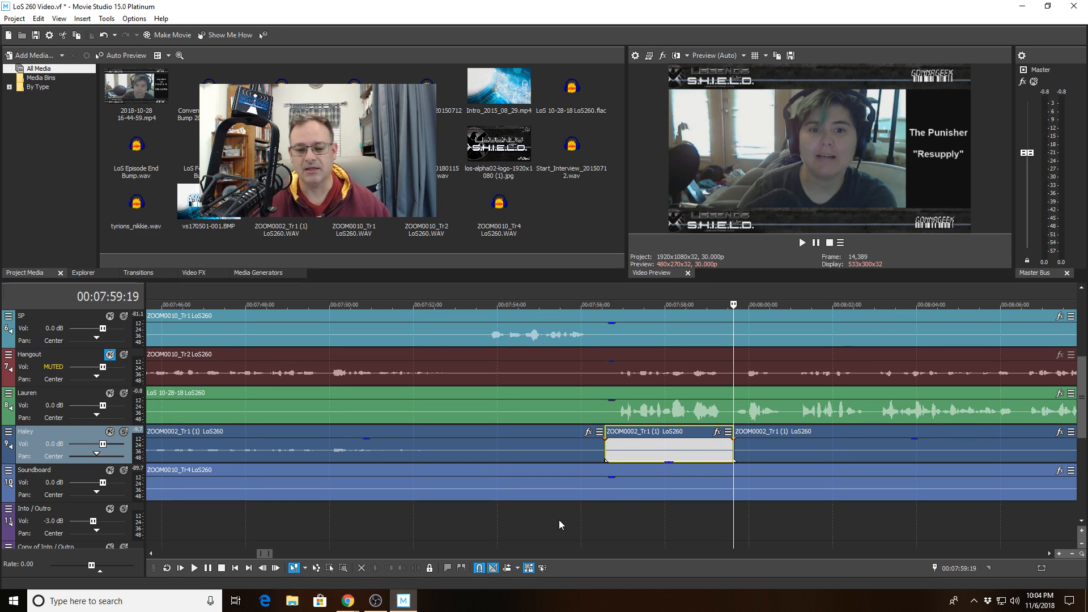
click(695, 439)
click(689, 437)
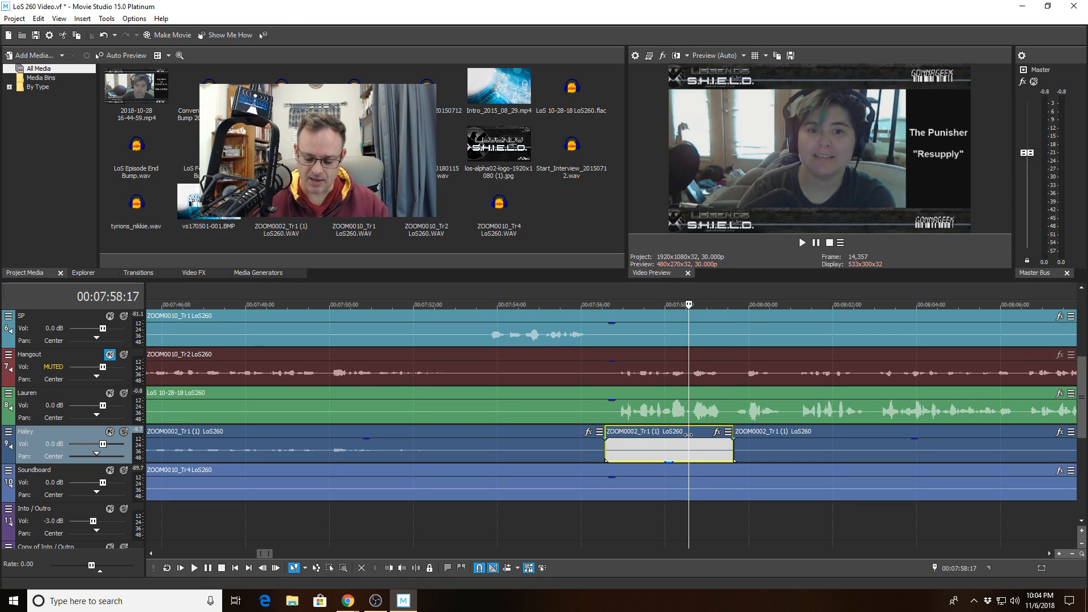
key(Delete)
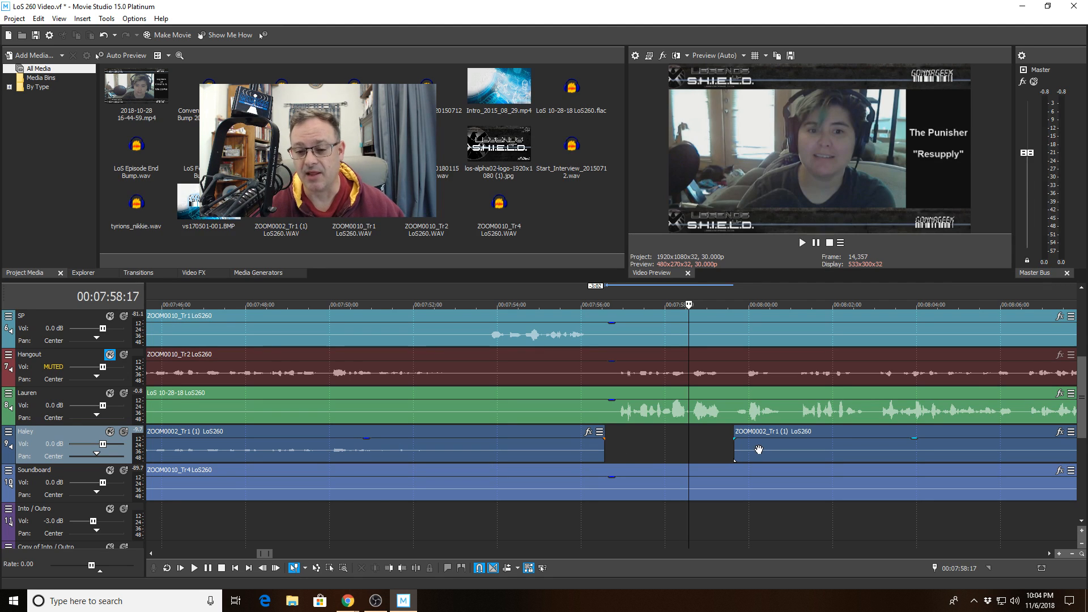
- Play from 07:53:02 on Lauren's clip to hear the lead-up to Haley's gap
click(458, 393)
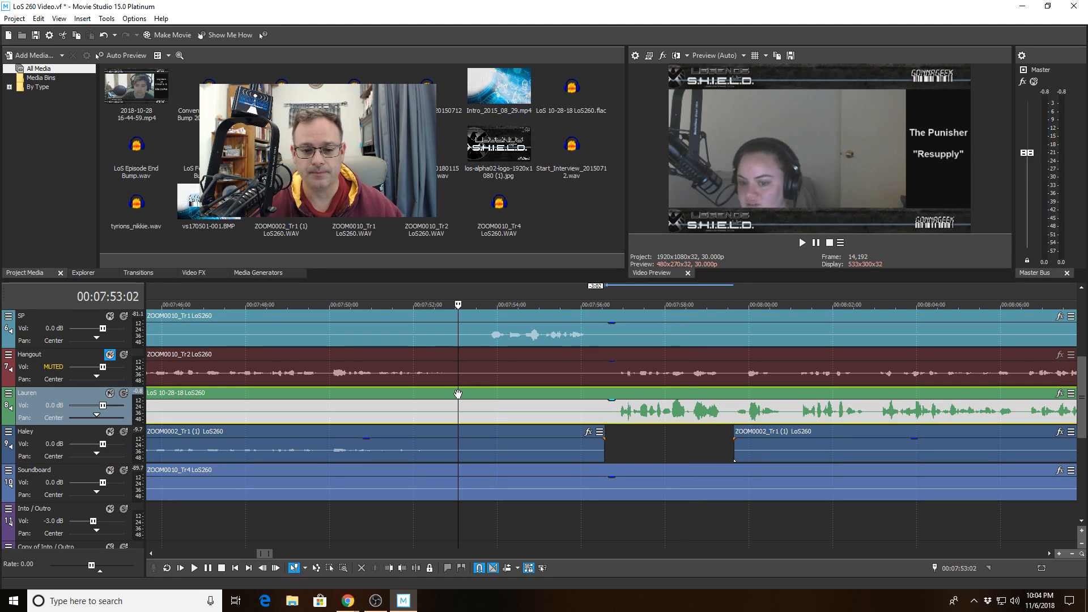
key(space)
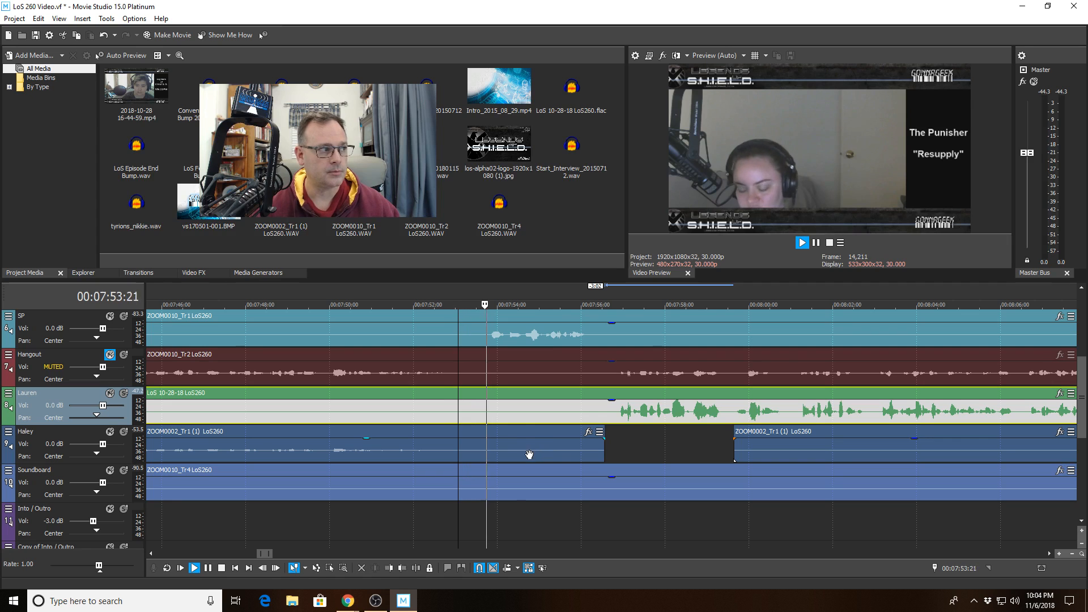
scroll(654, 472, up, 2)
scroll(760, 481, up, 3)
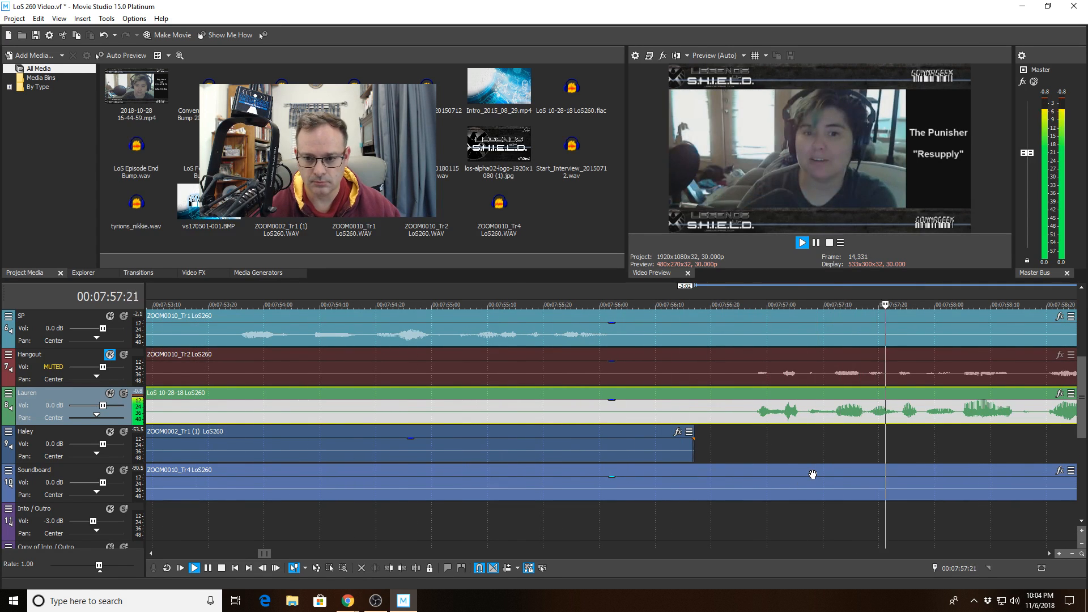
key(space)
scroll(923, 455, down, 3)
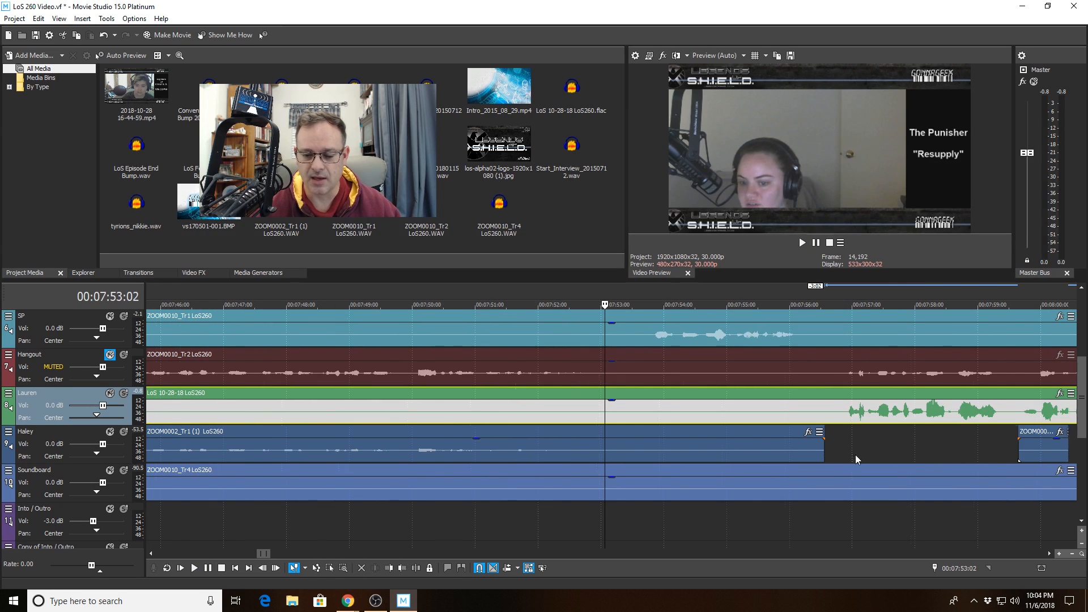
- Mark the 07:56:25–07:57:28 range over Haley's gap and play it
drag(843, 440, 911, 443)
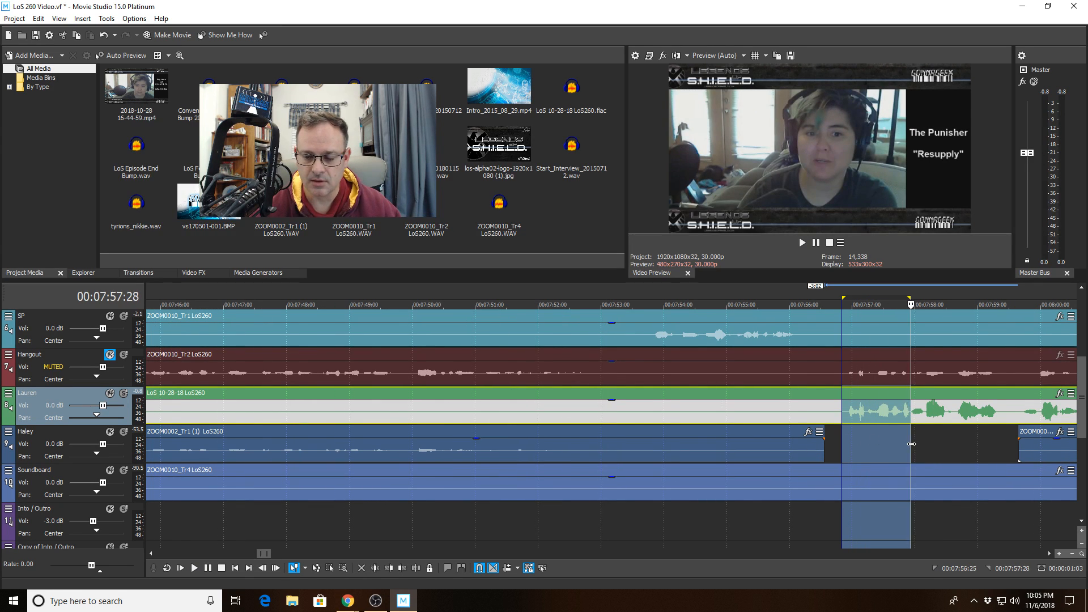
scroll(855, 446, up, 4)
scroll(793, 451, down, 1)
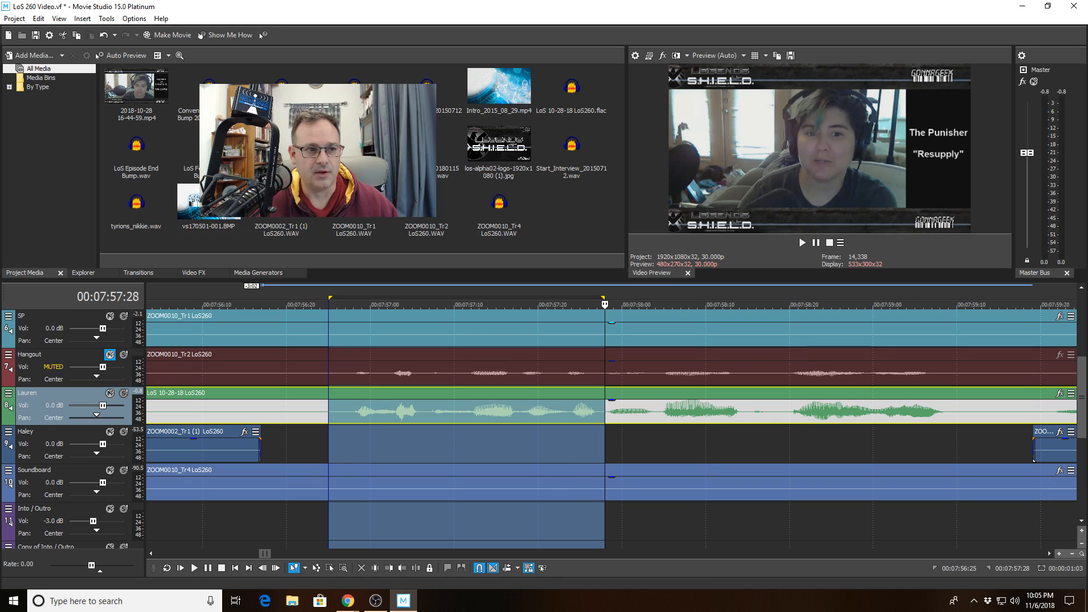
click(14, 18)
click(773, 442)
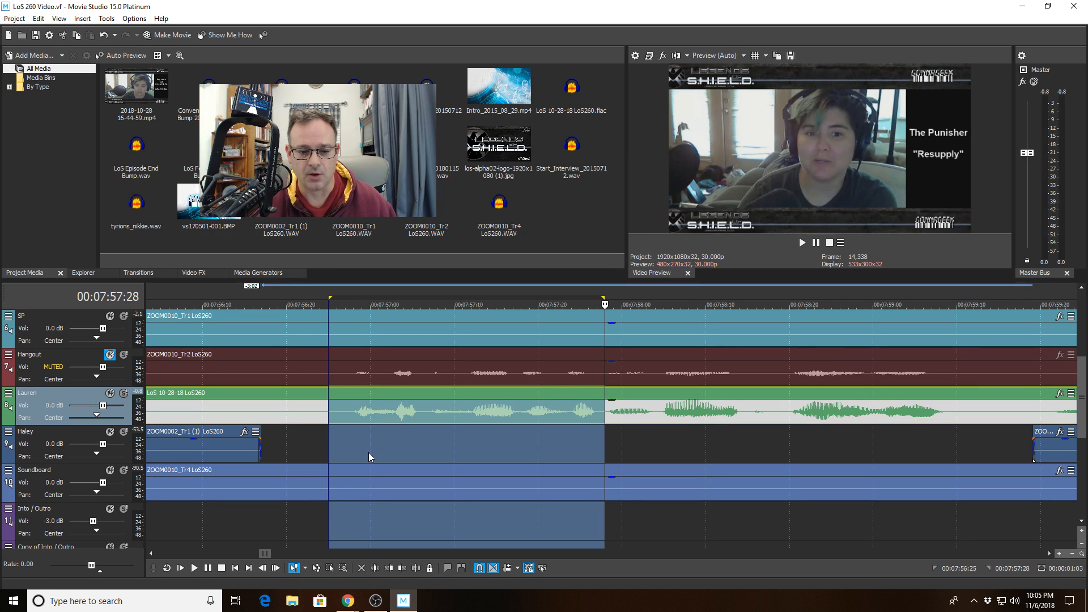
click(194, 568)
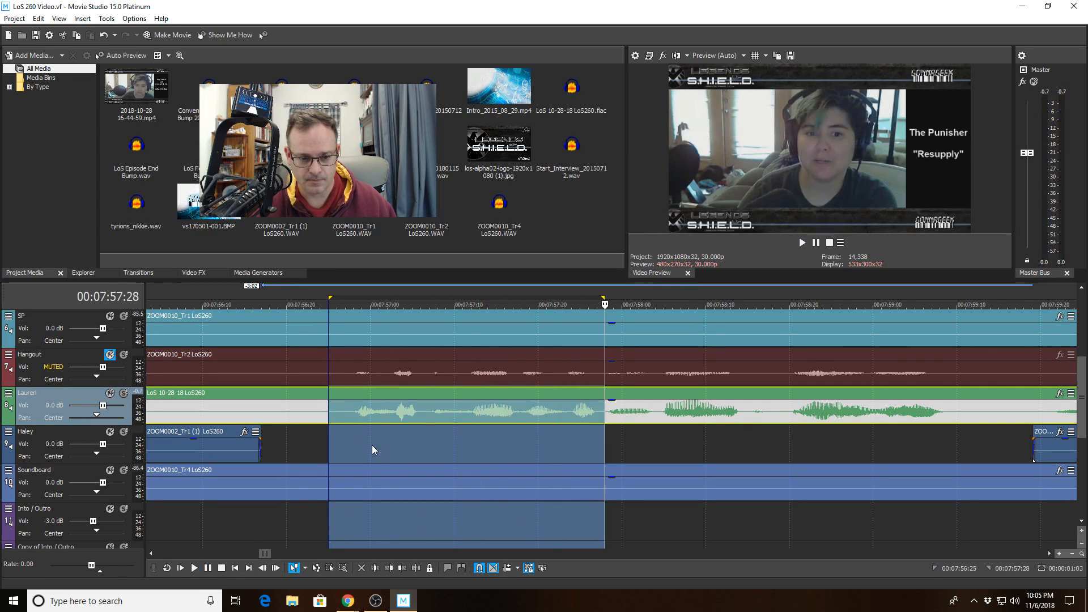
- Mark a range from about 07:56:27 to 07:57:18 and play it twice
click(392, 441)
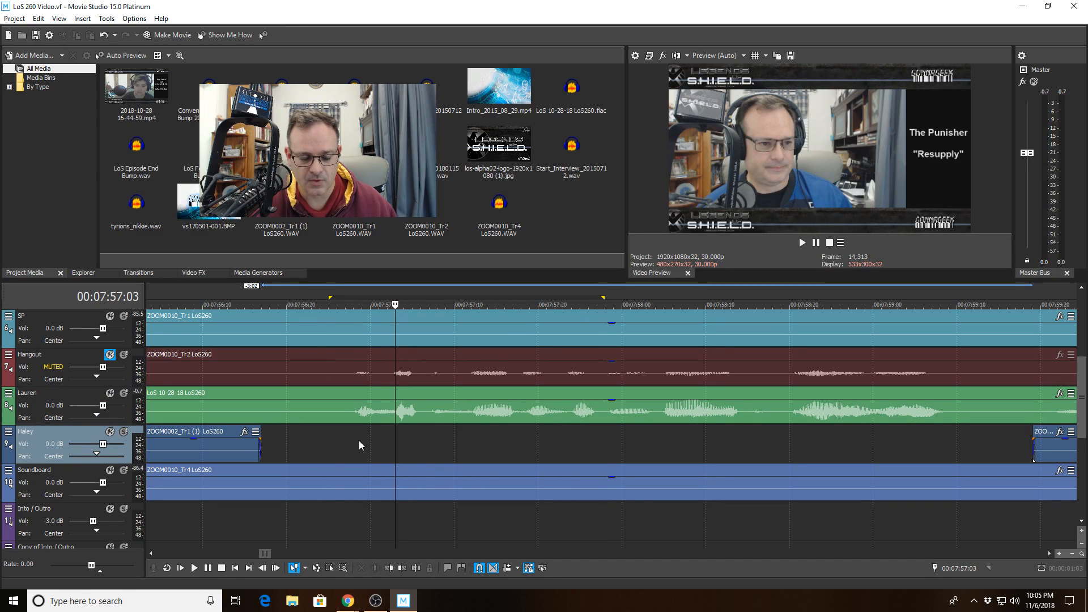
drag(348, 440, 521, 444)
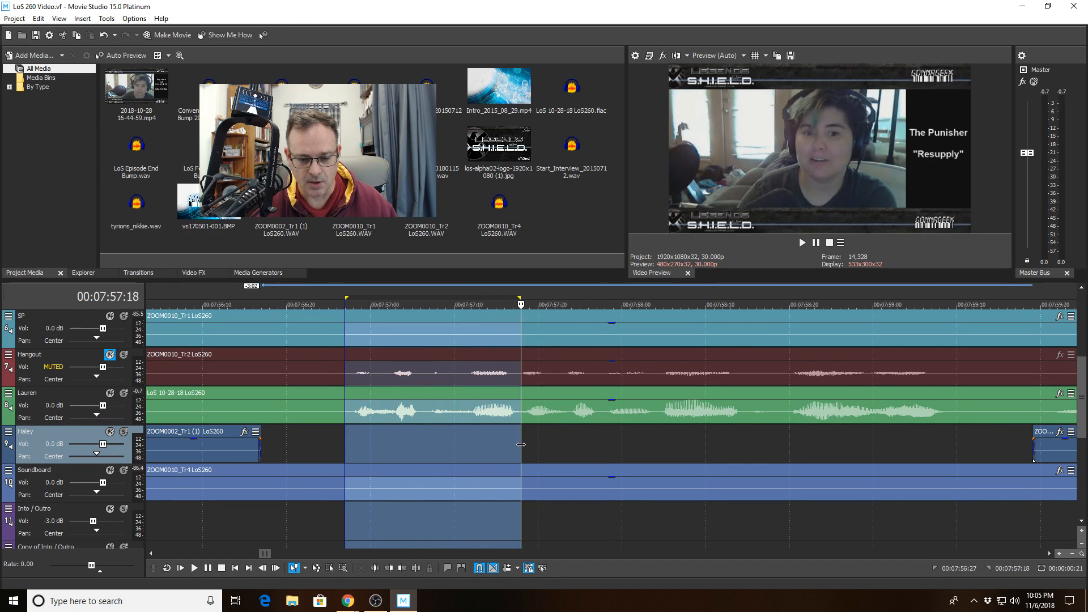
scroll(442, 510, up, 3)
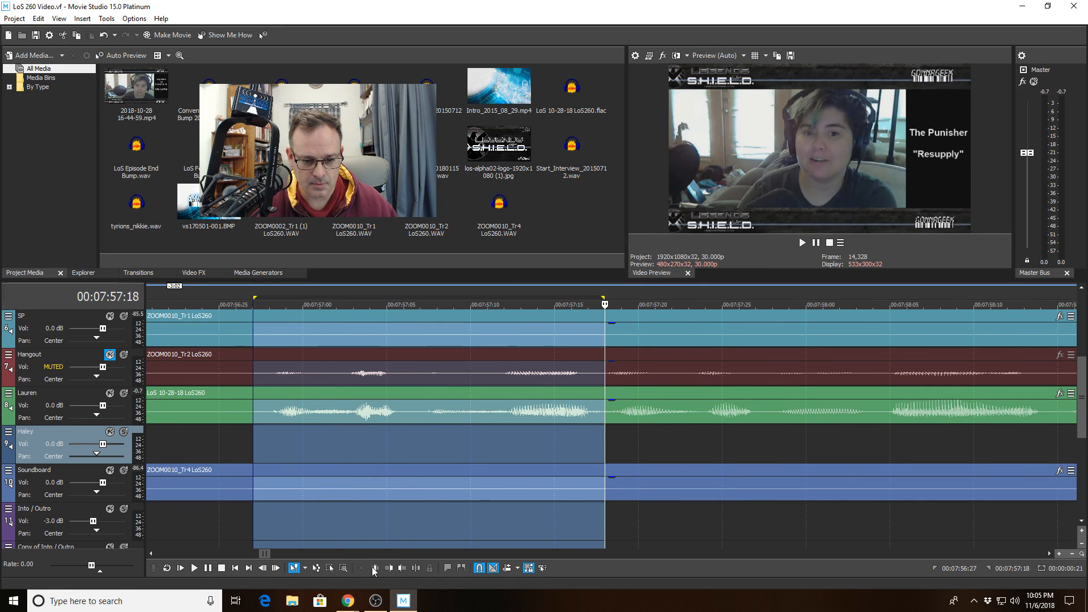
click(193, 569)
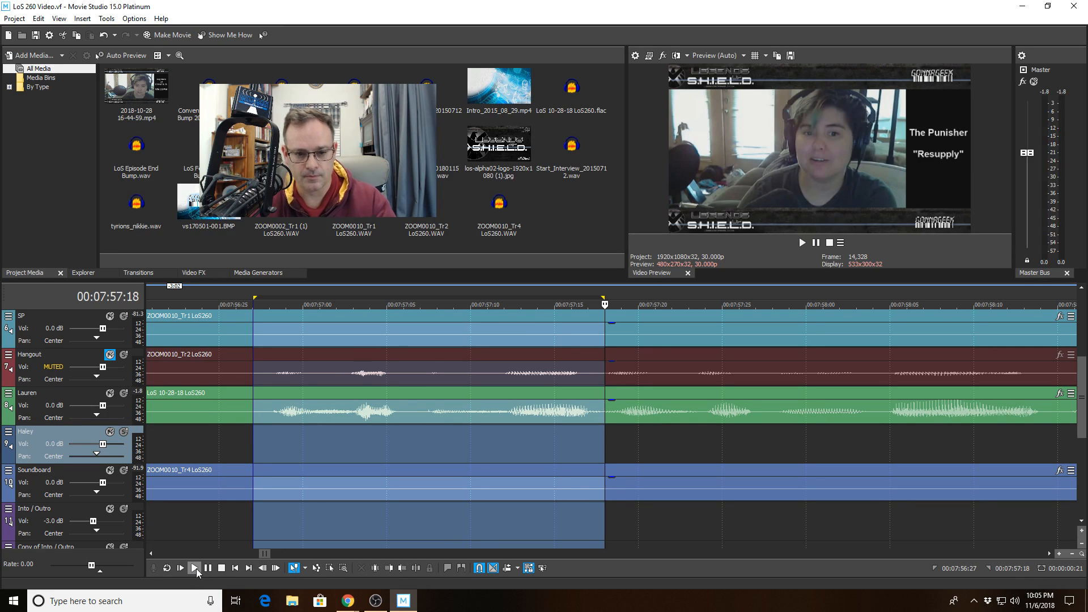
click(195, 568)
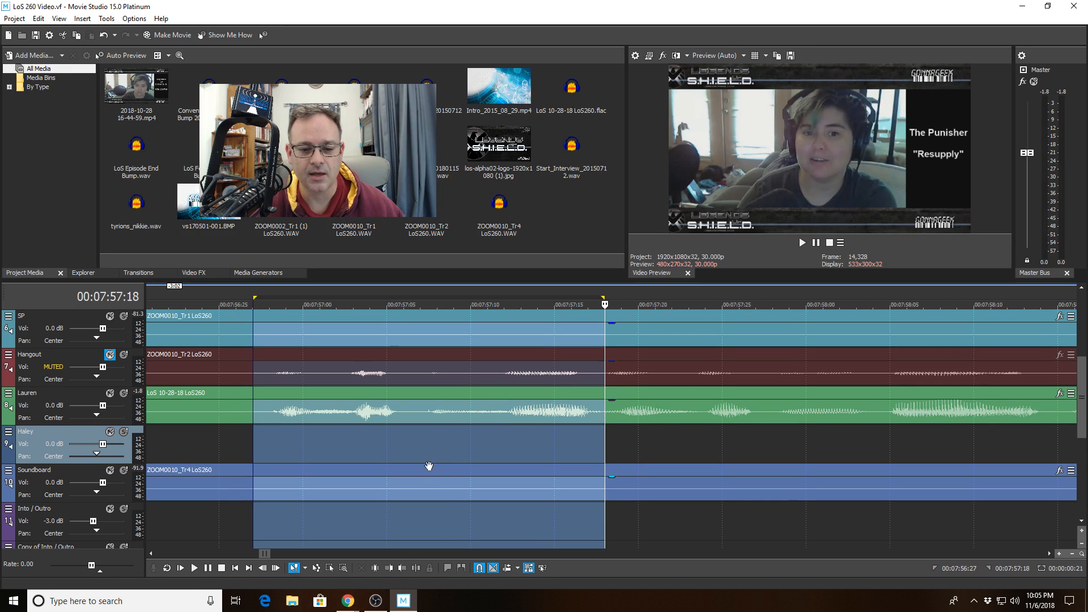
- Re-mark the range to end at 07:57:13, widen it to 07:57:17, and play it
click(412, 440)
drag(410, 440, 528, 442)
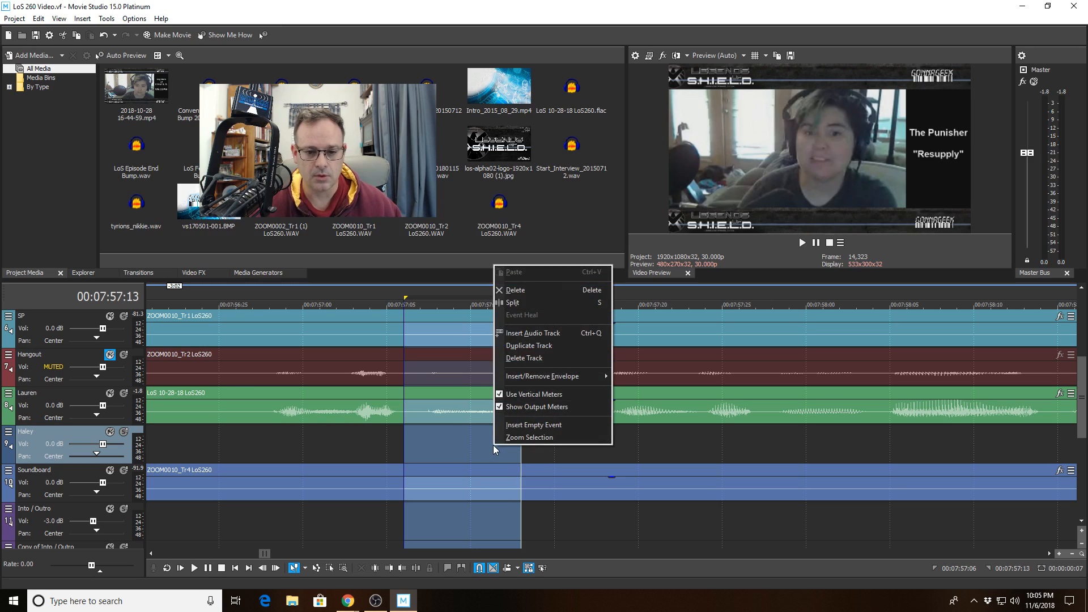
click(493, 444)
click(471, 444)
drag(423, 441, 523, 445)
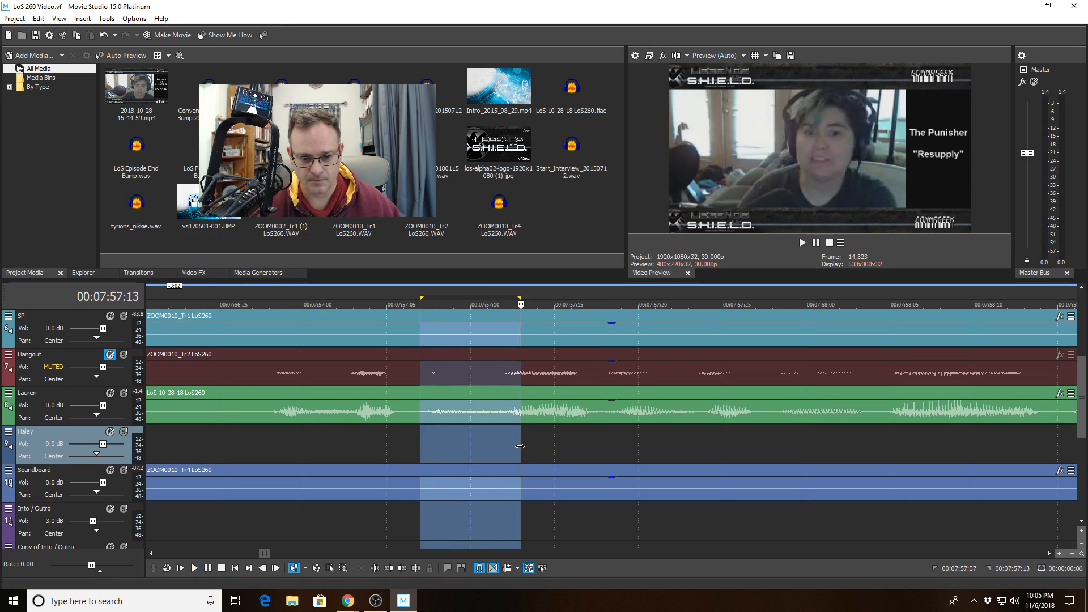
drag(404, 434, 604, 441)
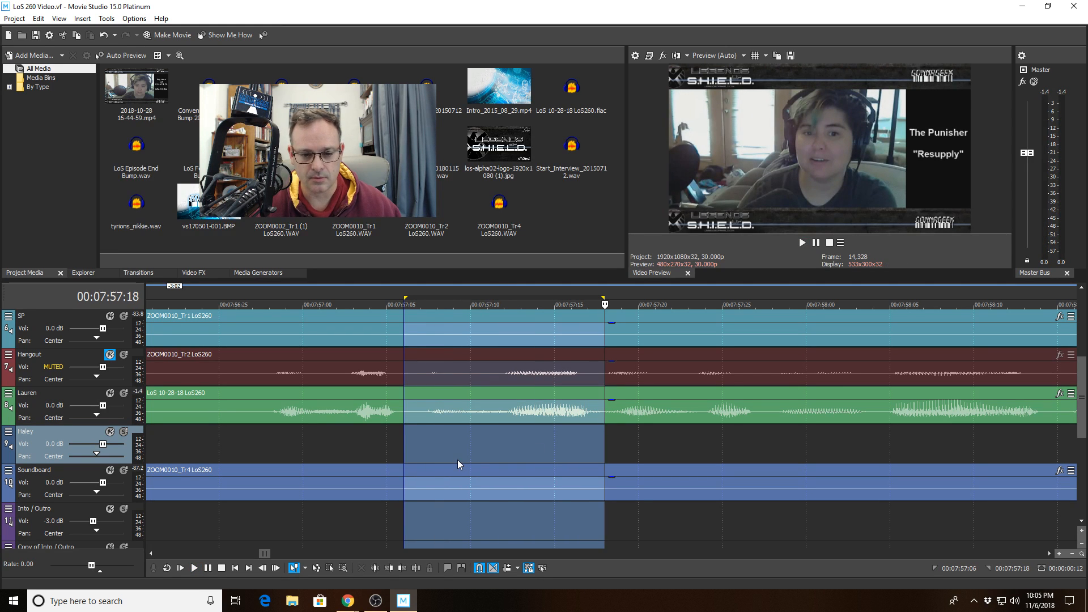
key(space)
- Zoom to the marked range and play 07:57:06 to 07:57:18
scroll(468, 448, up, 3)
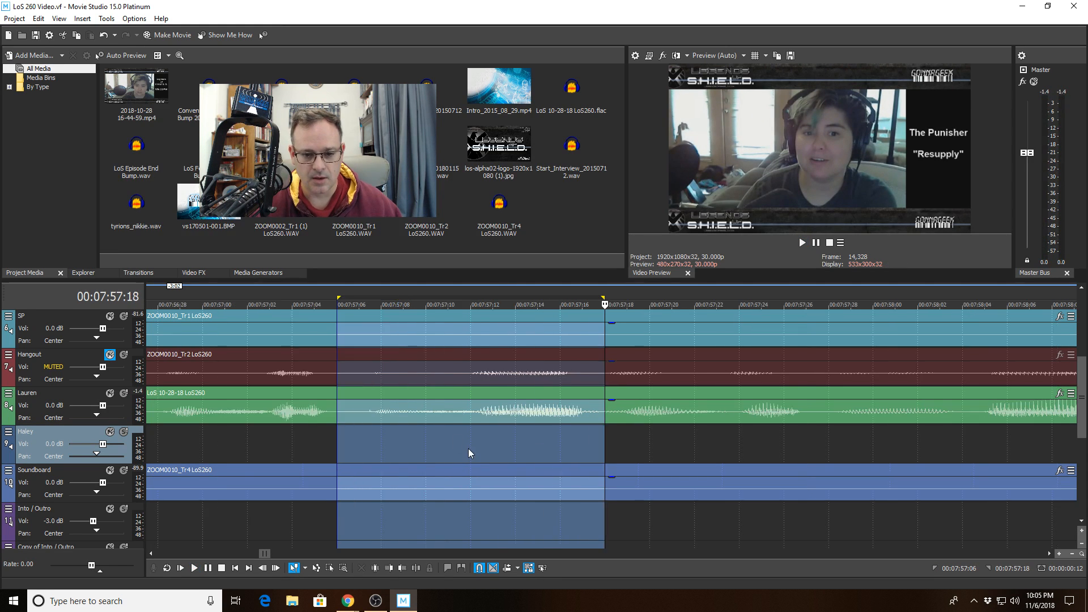
right_click(468, 447)
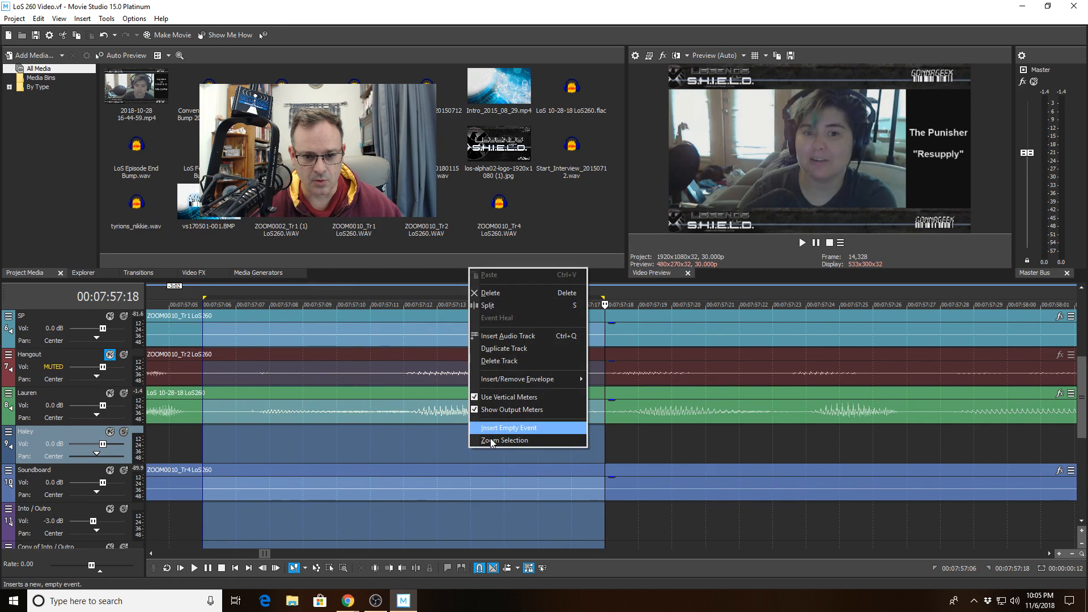
click(489, 441)
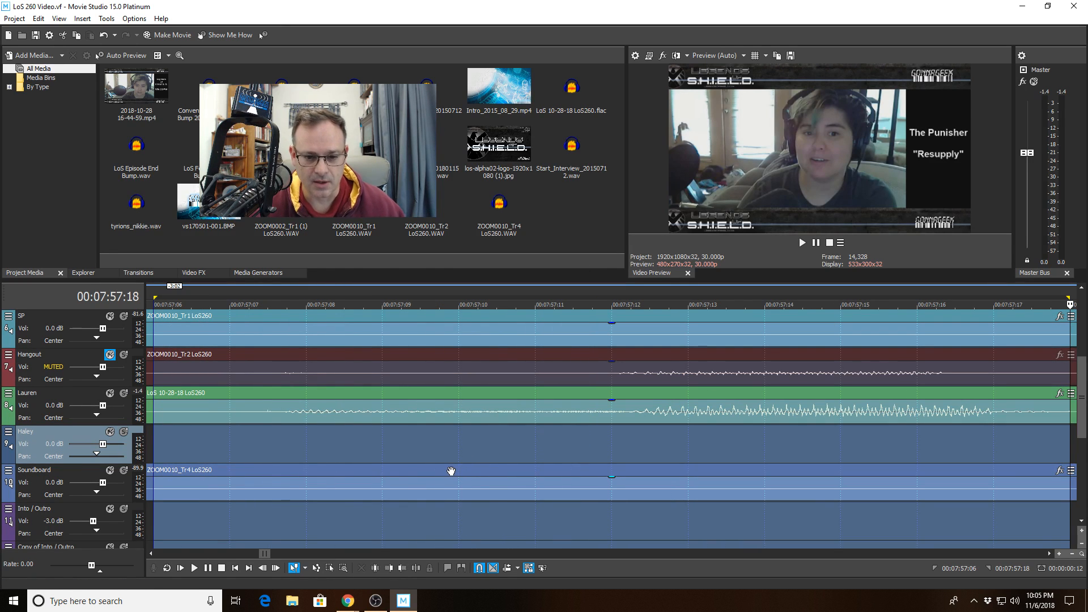
key(space)
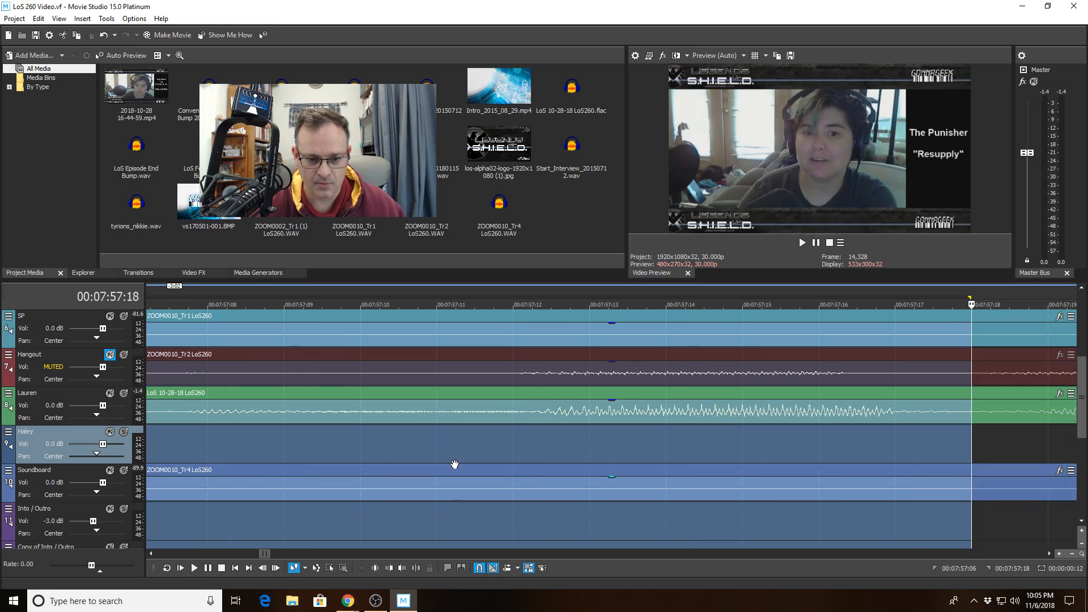
- Mark 07:57:09–07:57:13, zoom to fit it, and play it repeatedly
click(311, 438)
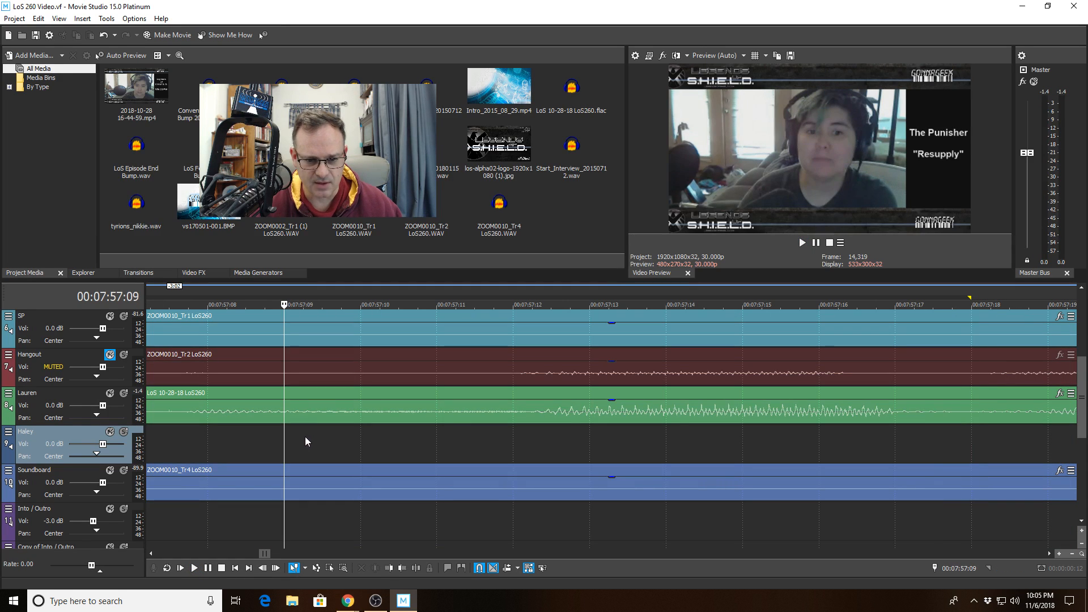
drag(305, 436, 586, 451)
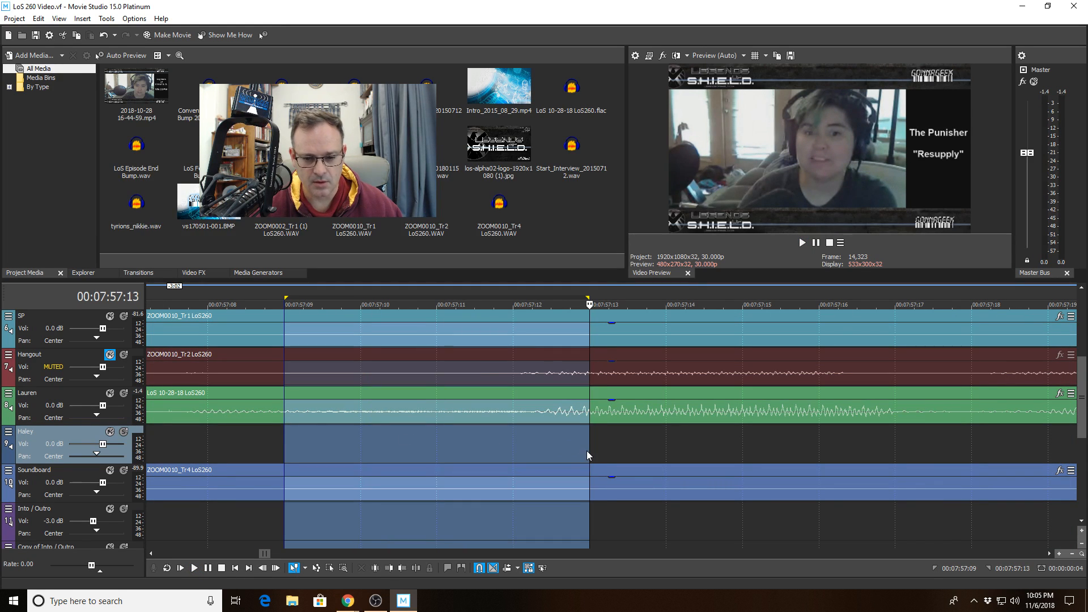
right_click(559, 449)
click(567, 439)
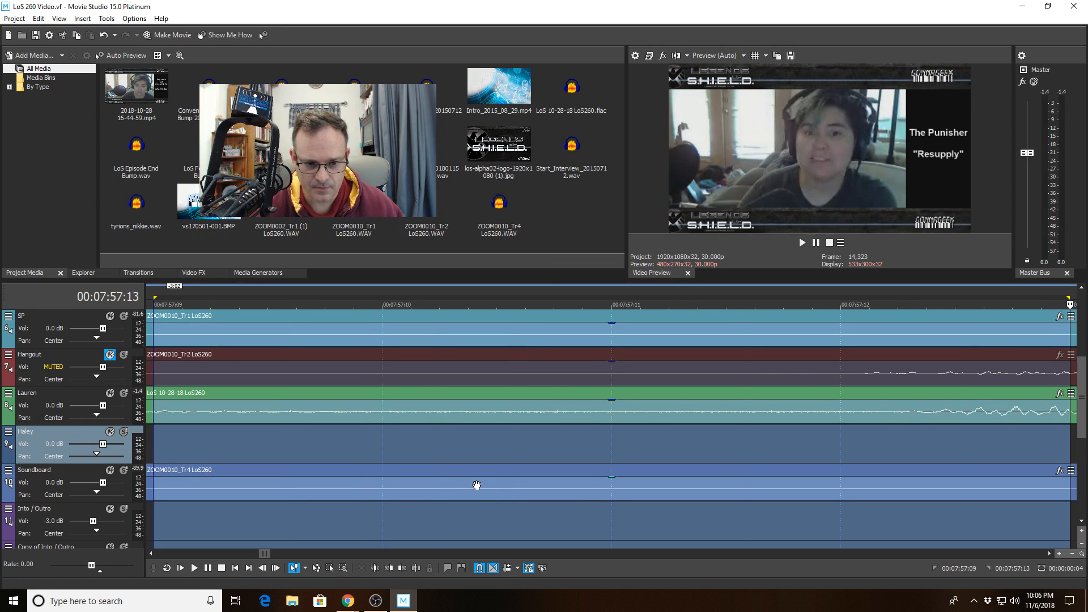
scroll(477, 485, right, 1)
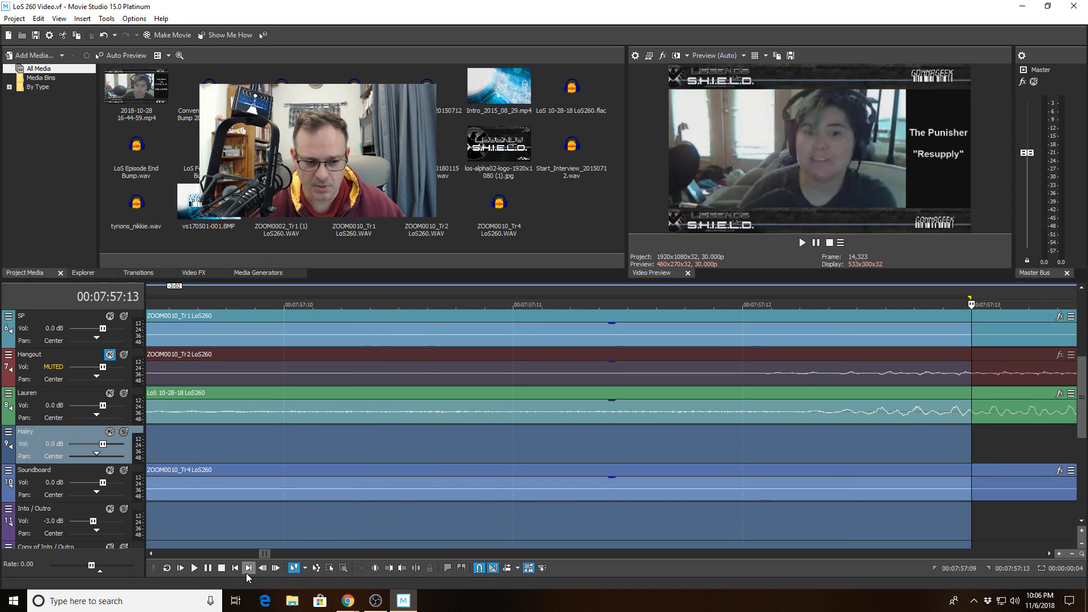
click(194, 568)
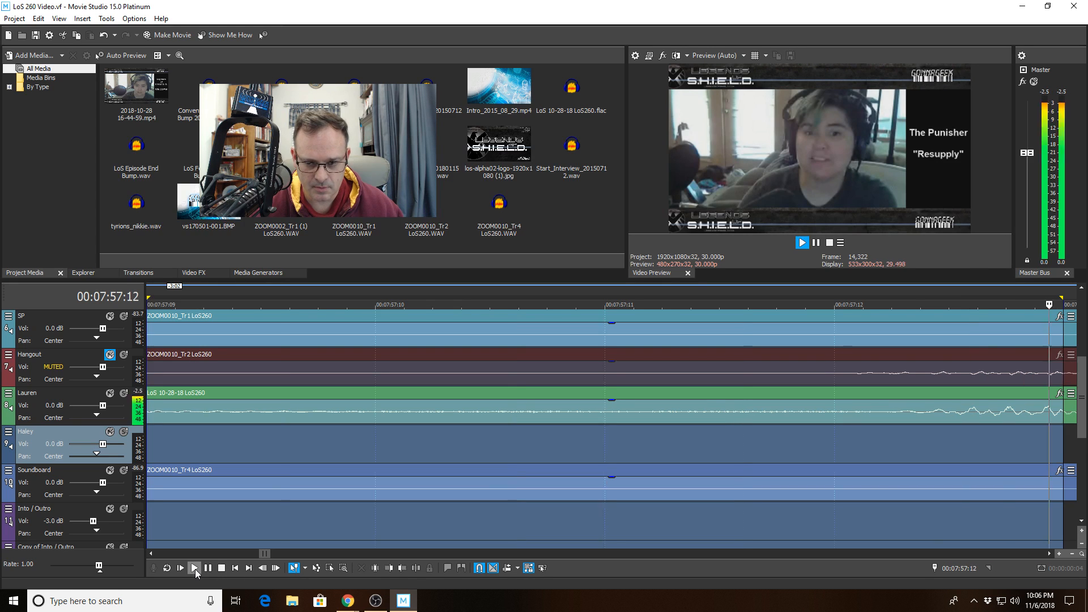
click(195, 568)
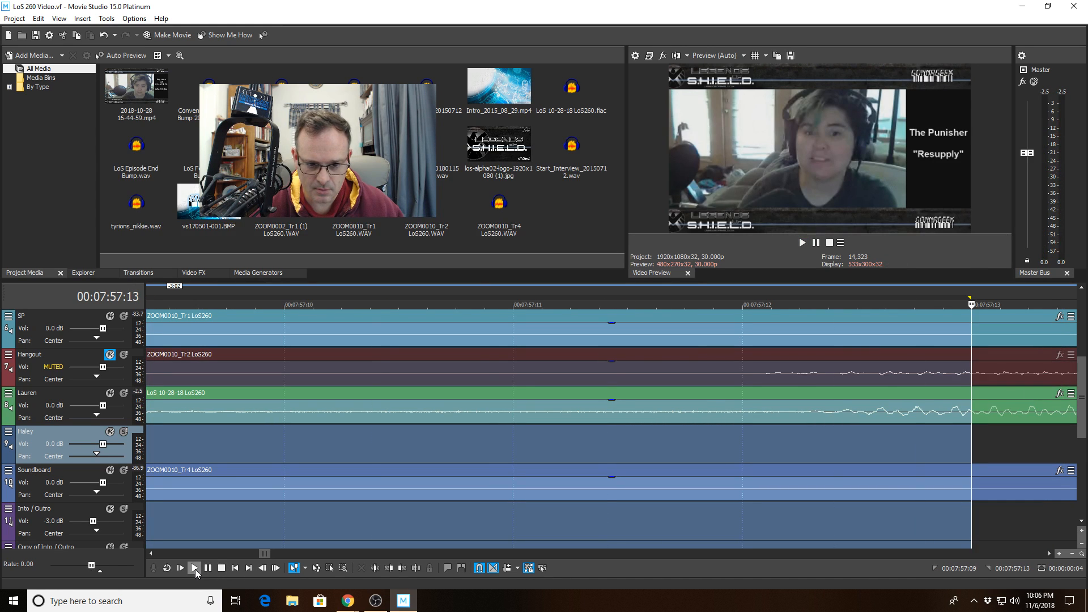
right_click(437, 459)
click(499, 450)
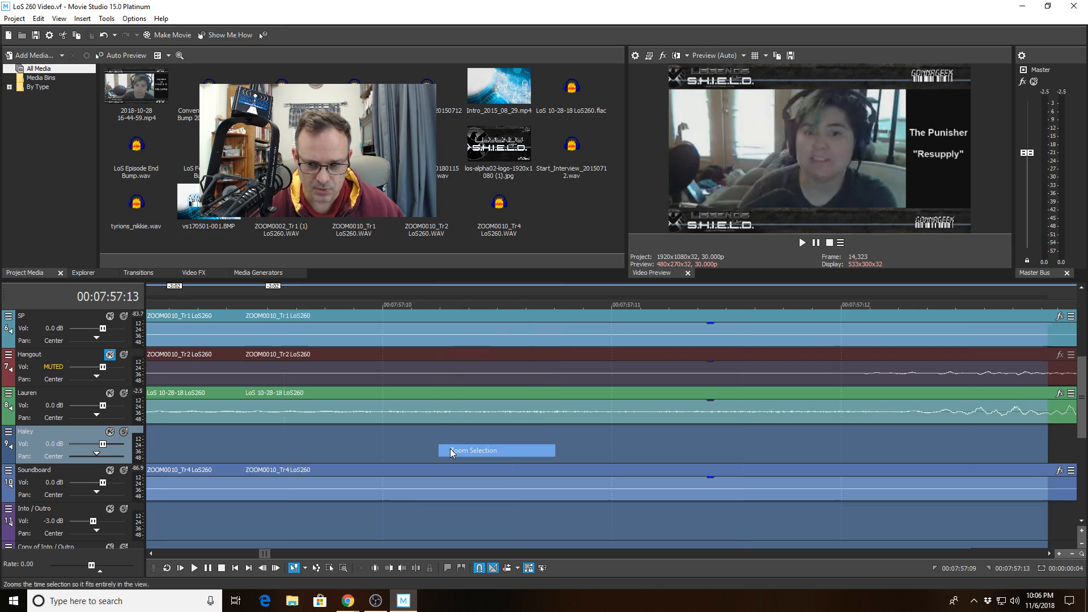
click(193, 568)
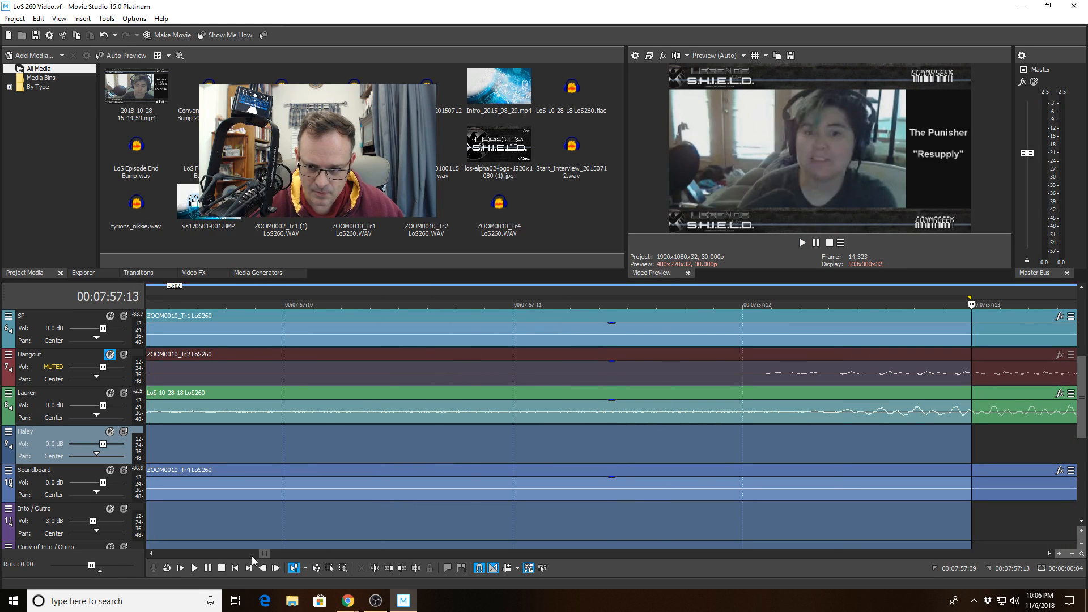
click(780, 468)
click(742, 454)
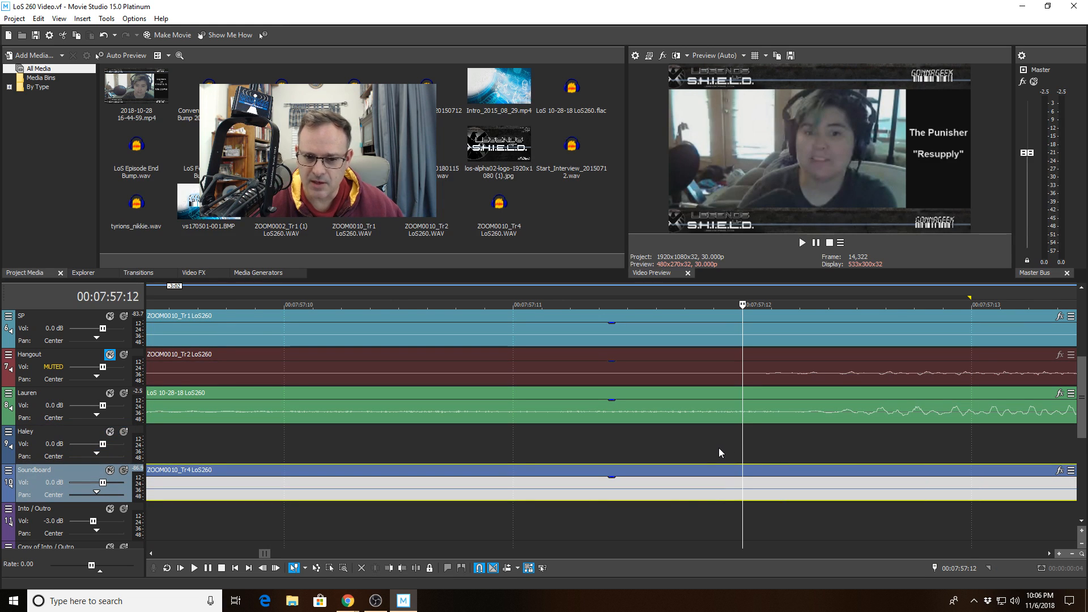
scroll(721, 446, up, 3)
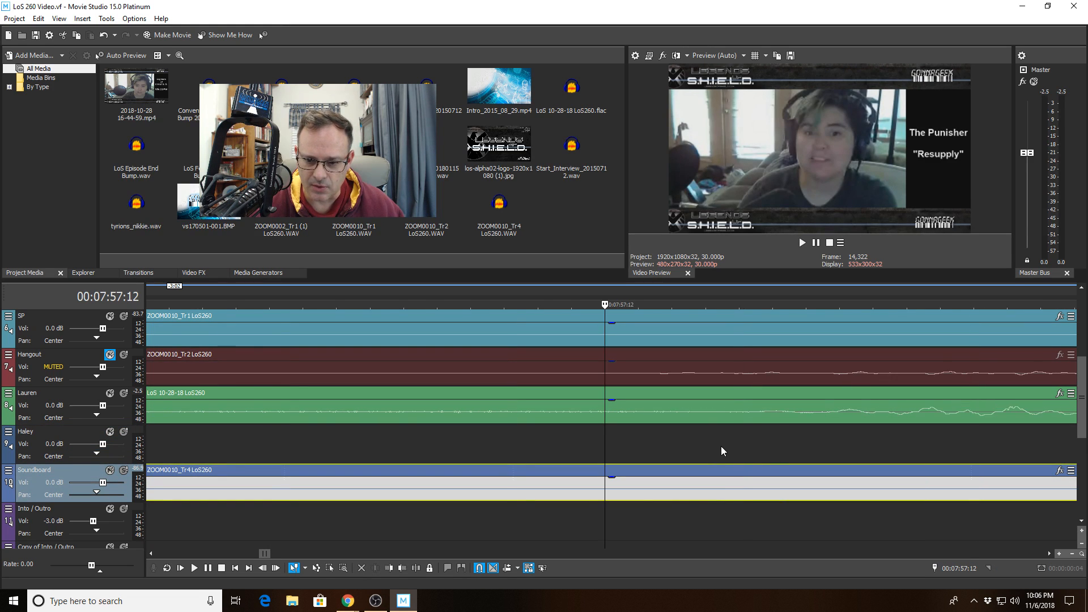
scroll(923, 548, up, 5)
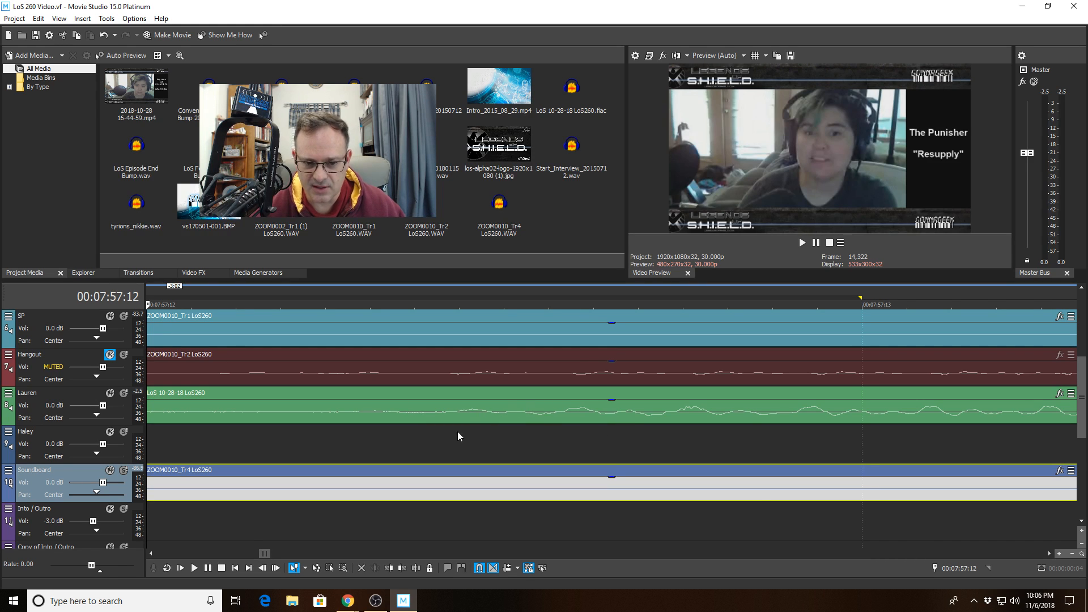
scroll(794, 453, down, 5)
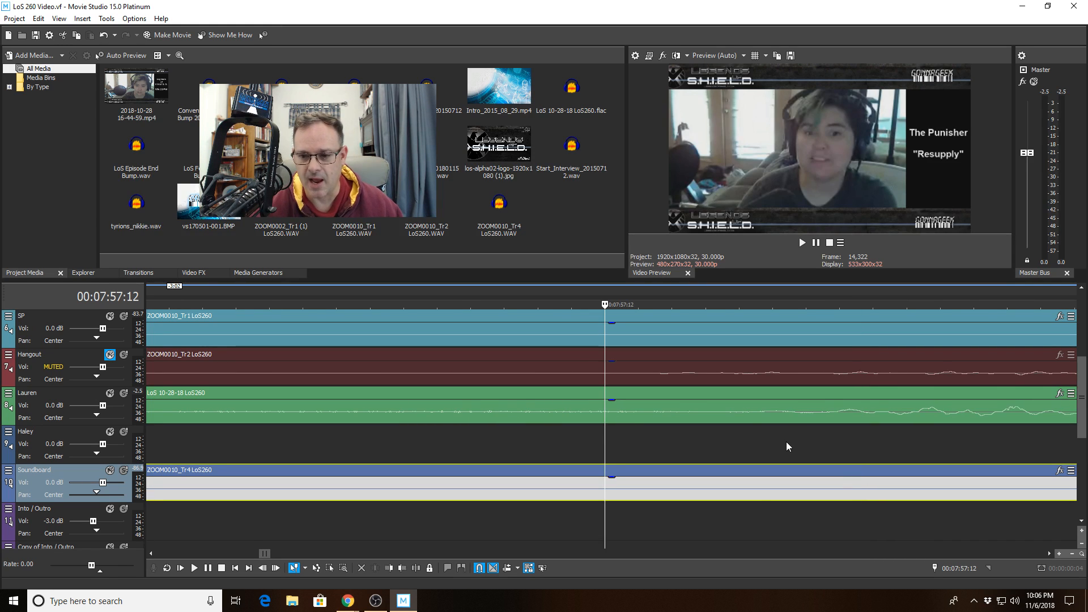
click(751, 431)
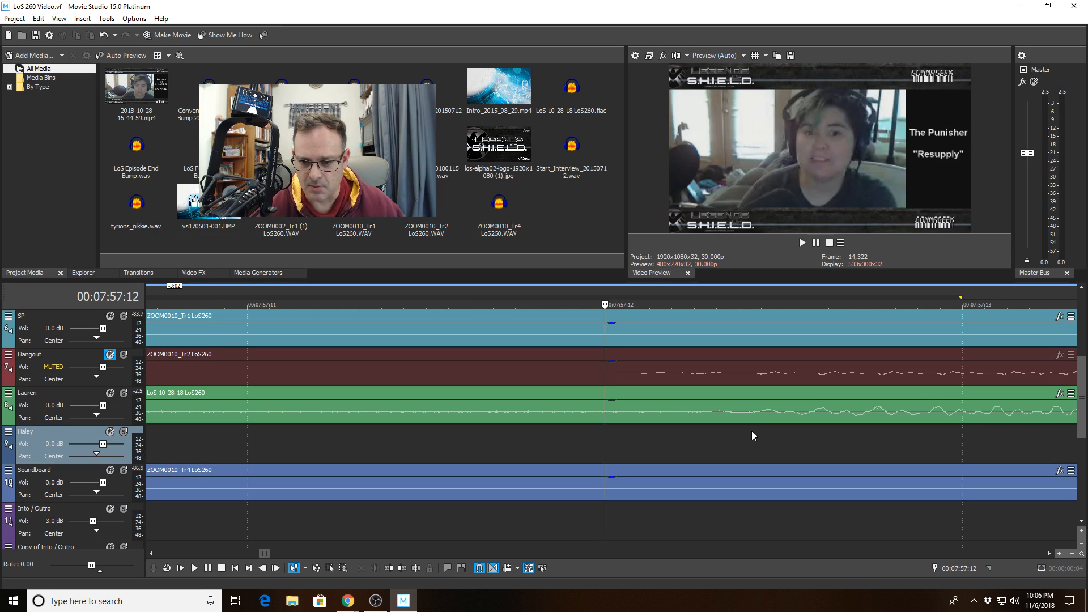
click(755, 409)
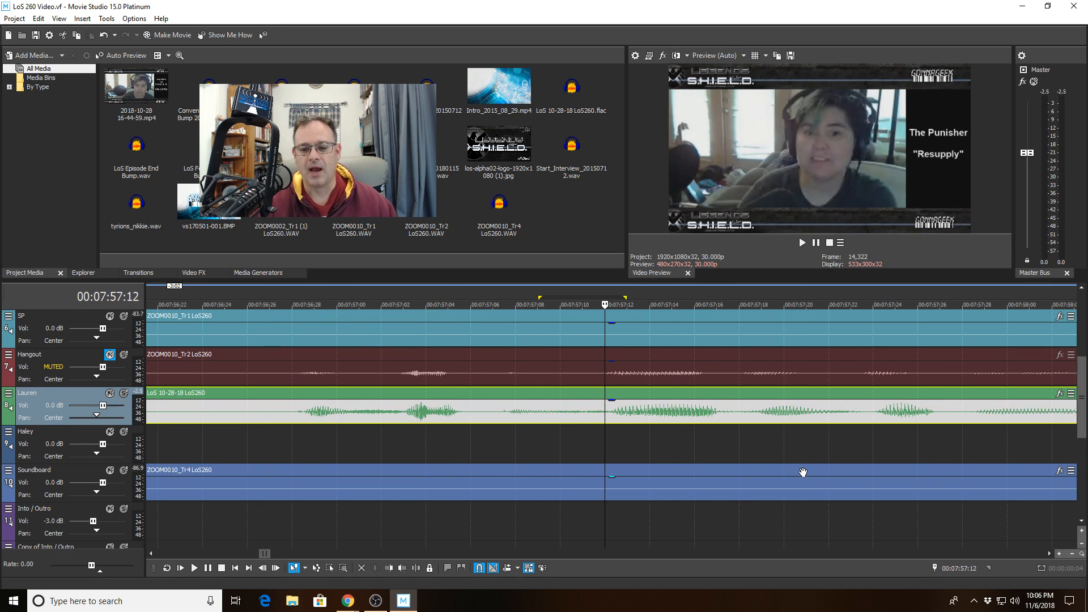
scroll(803, 472, down, 2)
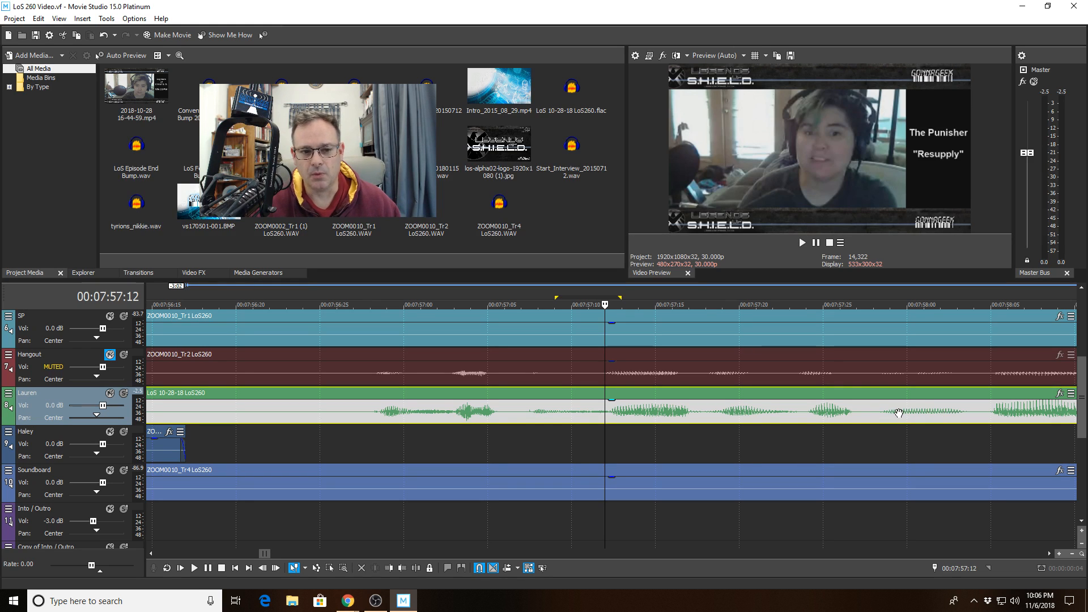
scroll(748, 381, down, 1)
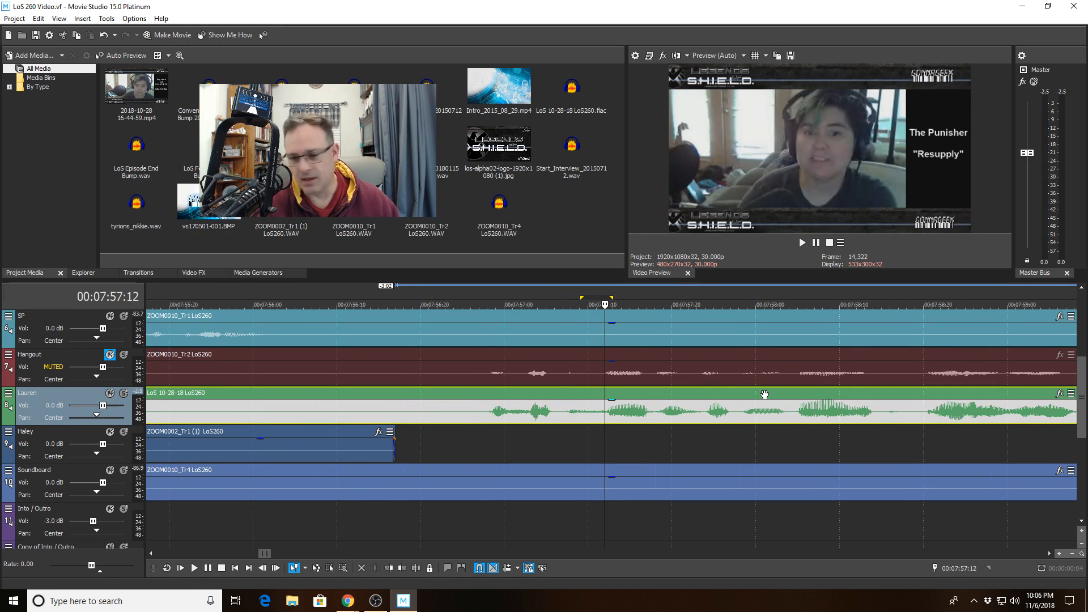
click(473, 440)
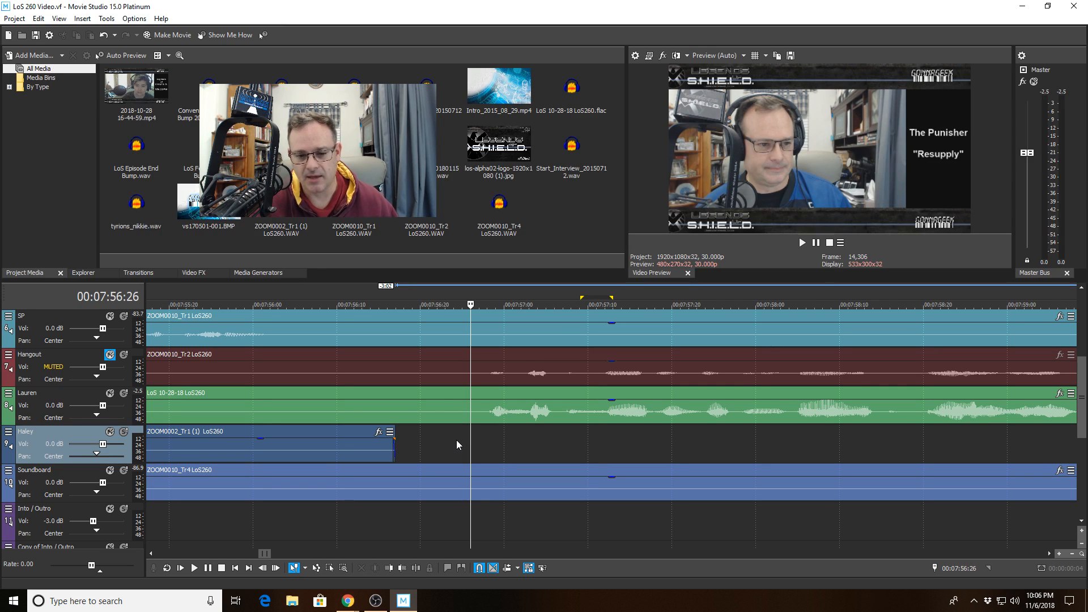
scroll(486, 442, up, 5)
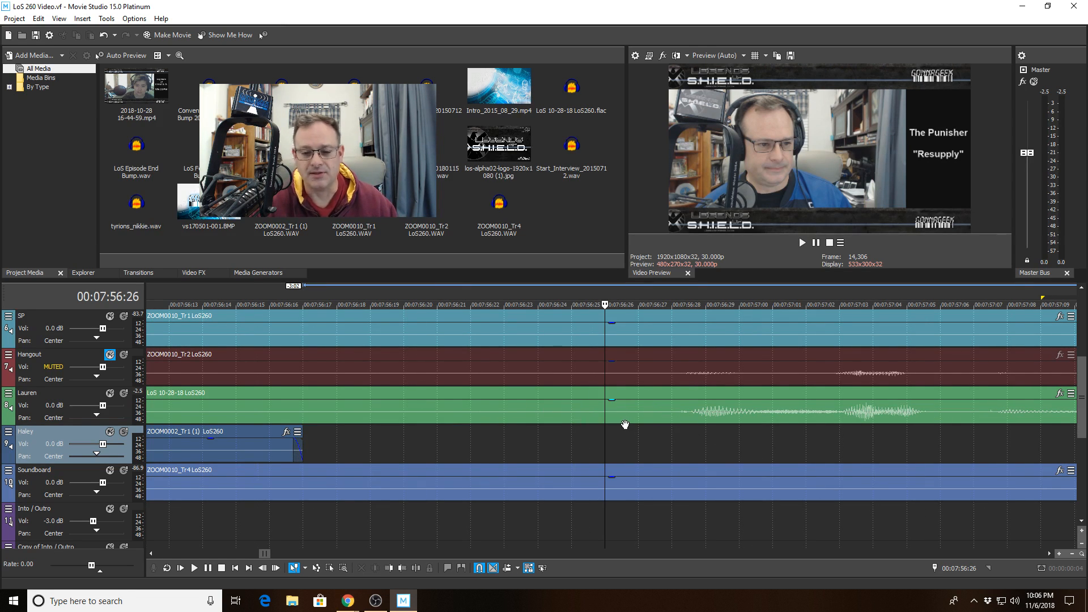
scroll(594, 417, down, 5)
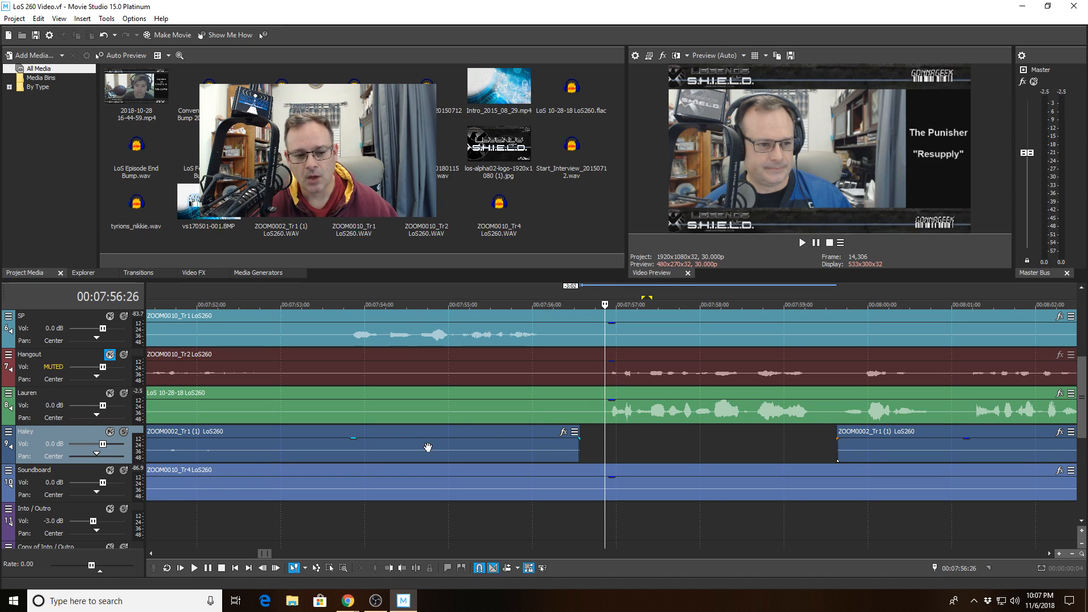
- From Lauren's track options, open Track FX and display the RX De-click plug-in
click(588, 411)
click(607, 407)
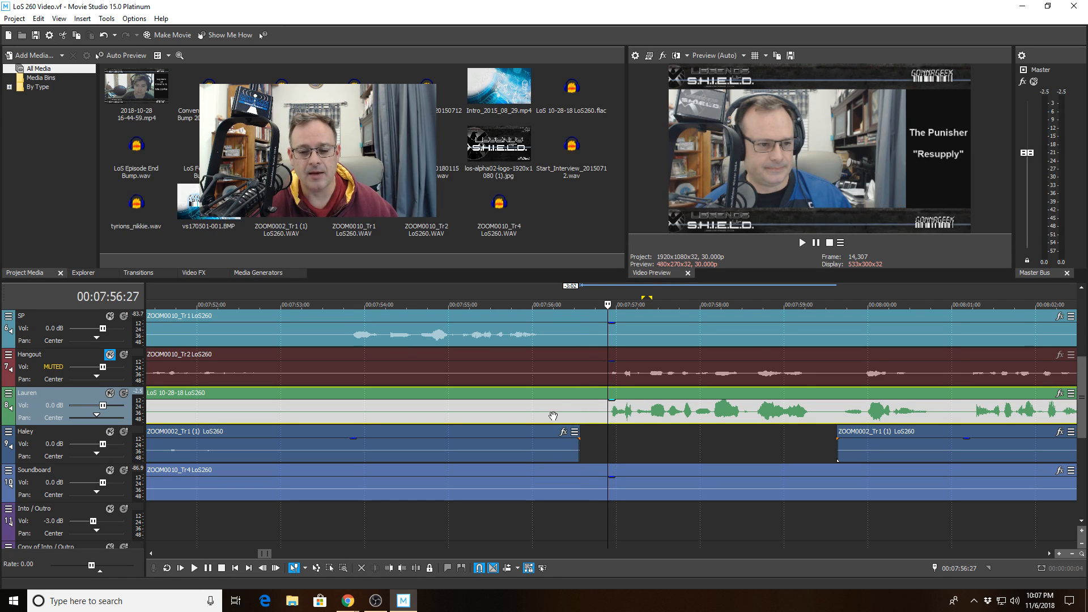
click(9, 393)
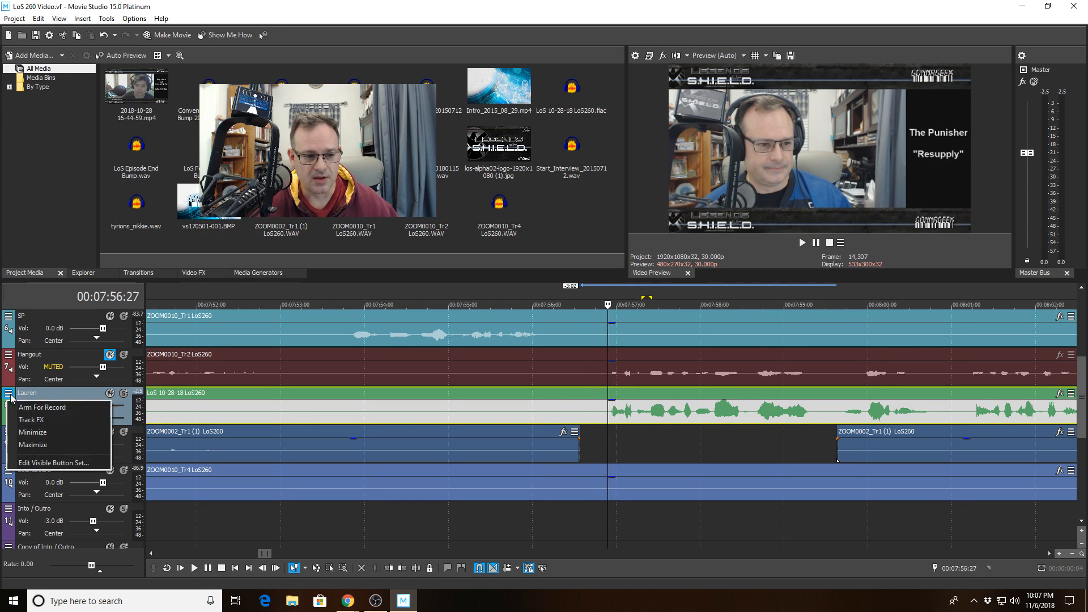
click(23, 419)
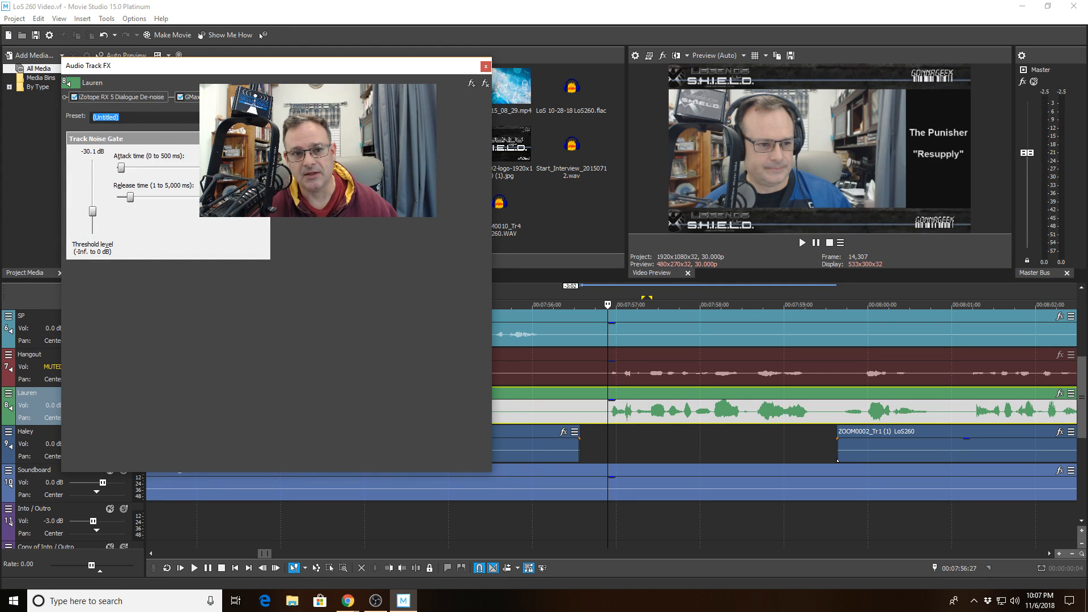
click(266, 97)
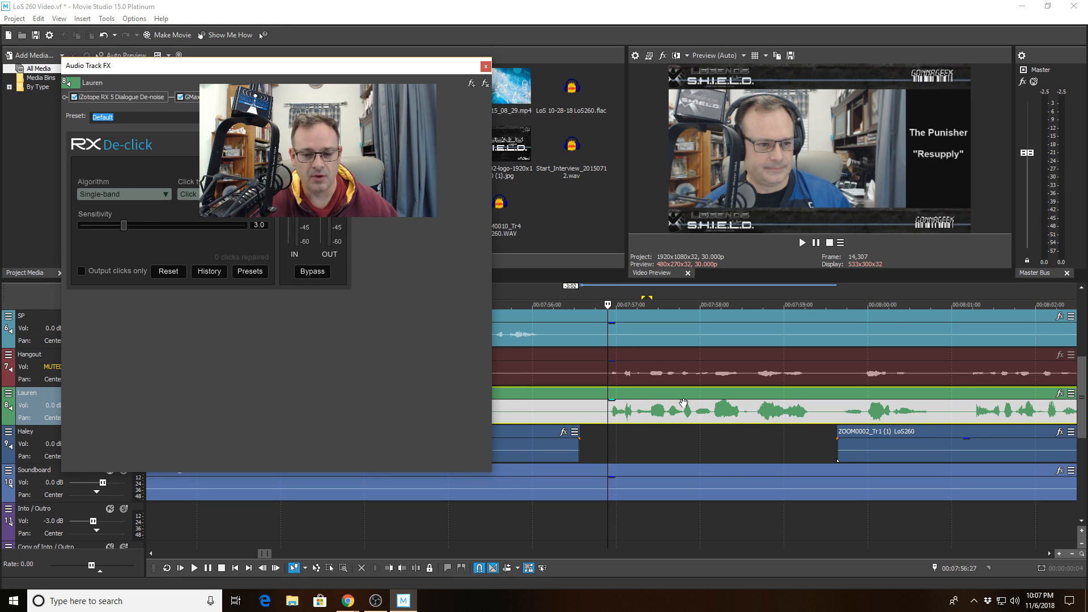
- Choose the M-band (random clicks) algorithm in RX De-click and review the Click type options
click(128, 195)
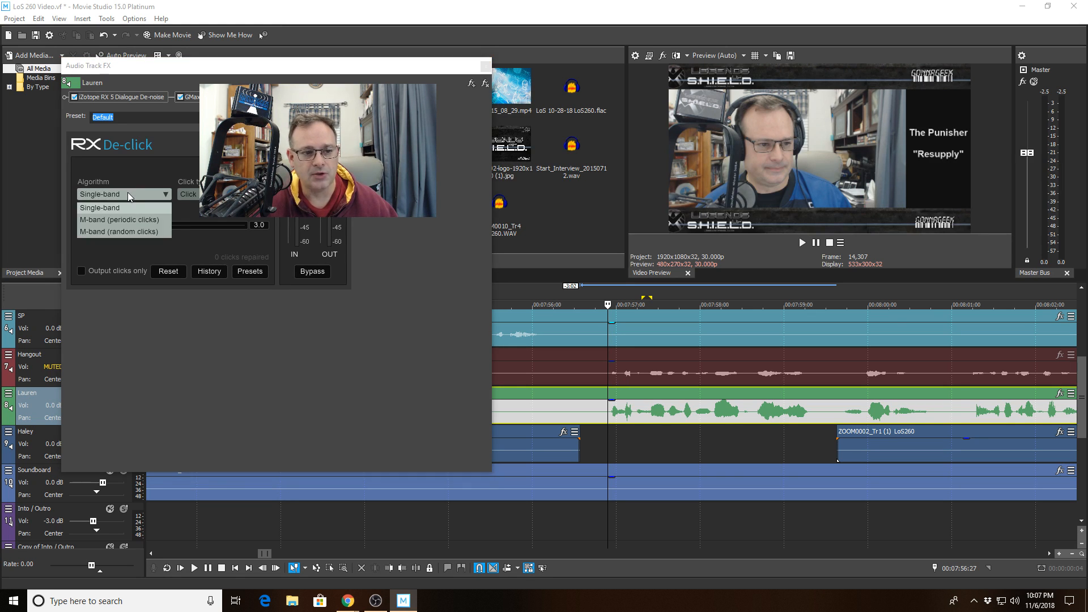
click(122, 232)
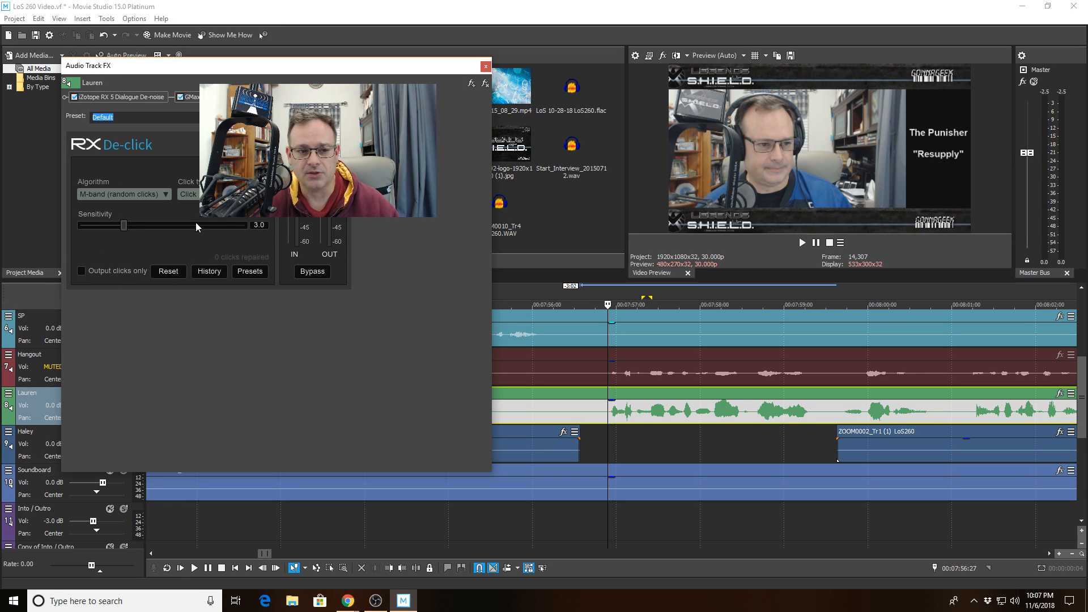
click(143, 192)
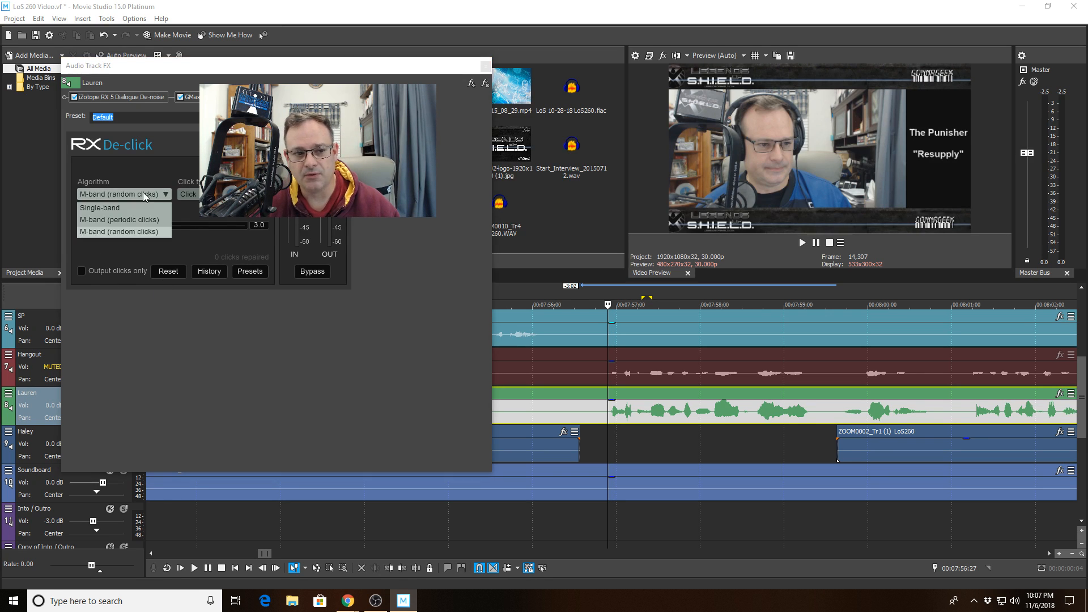
click(134, 235)
click(189, 194)
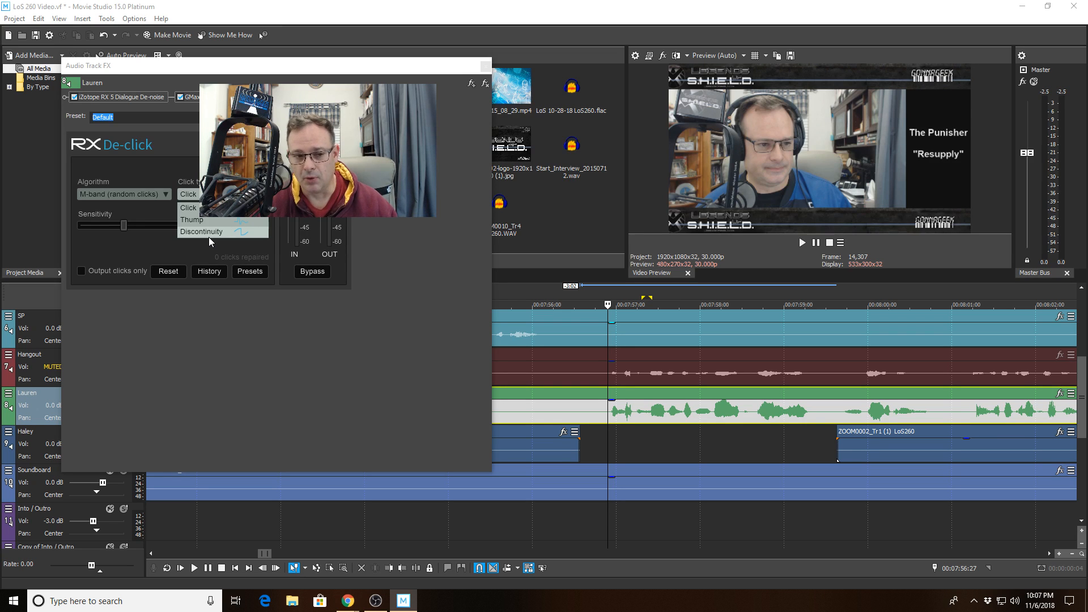
click(165, 250)
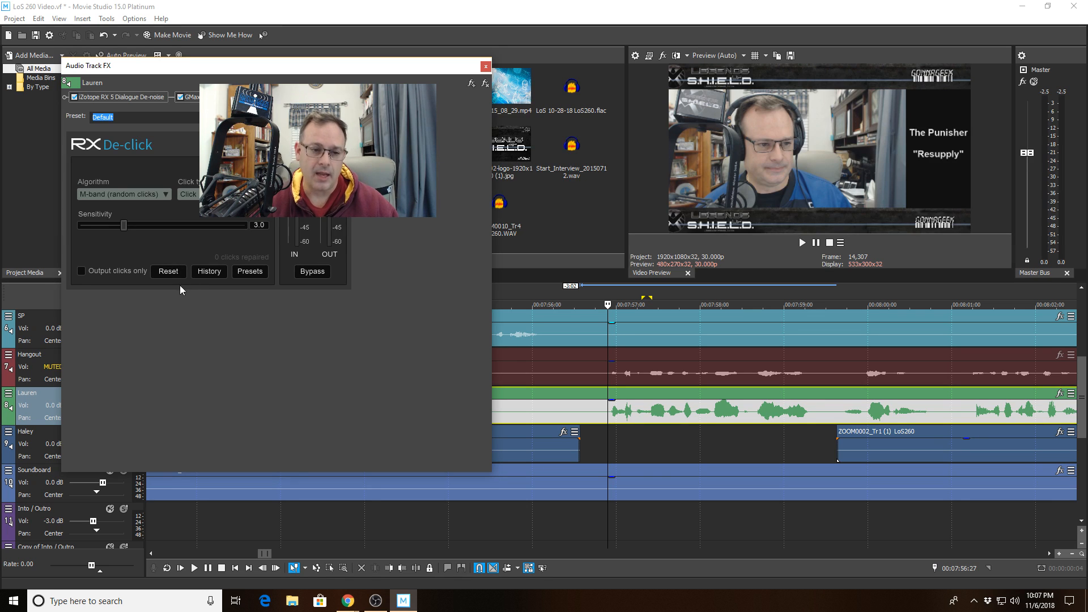
click(188, 193)
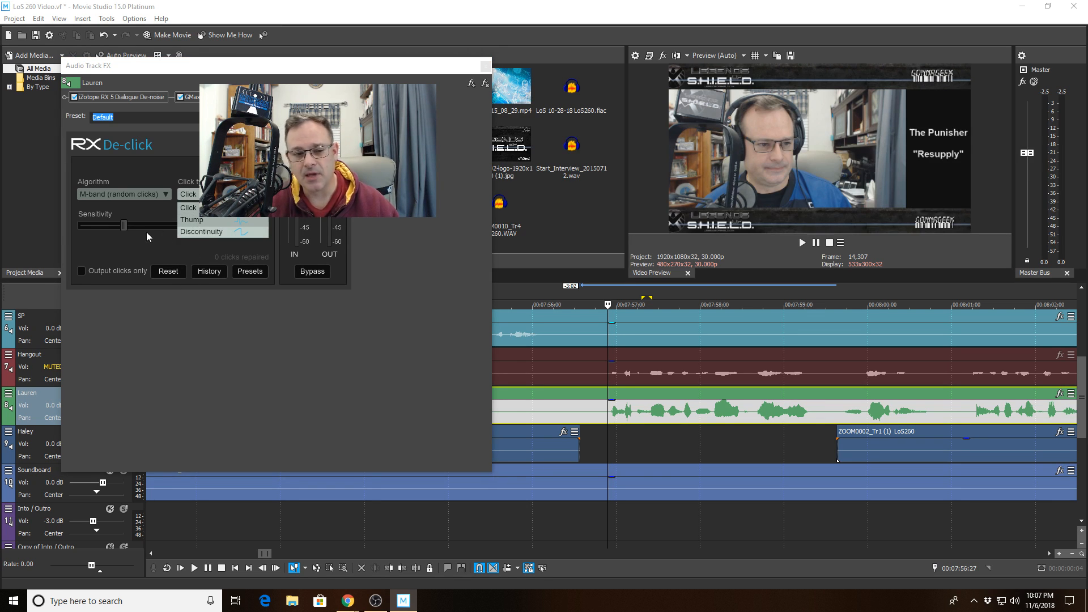
click(147, 247)
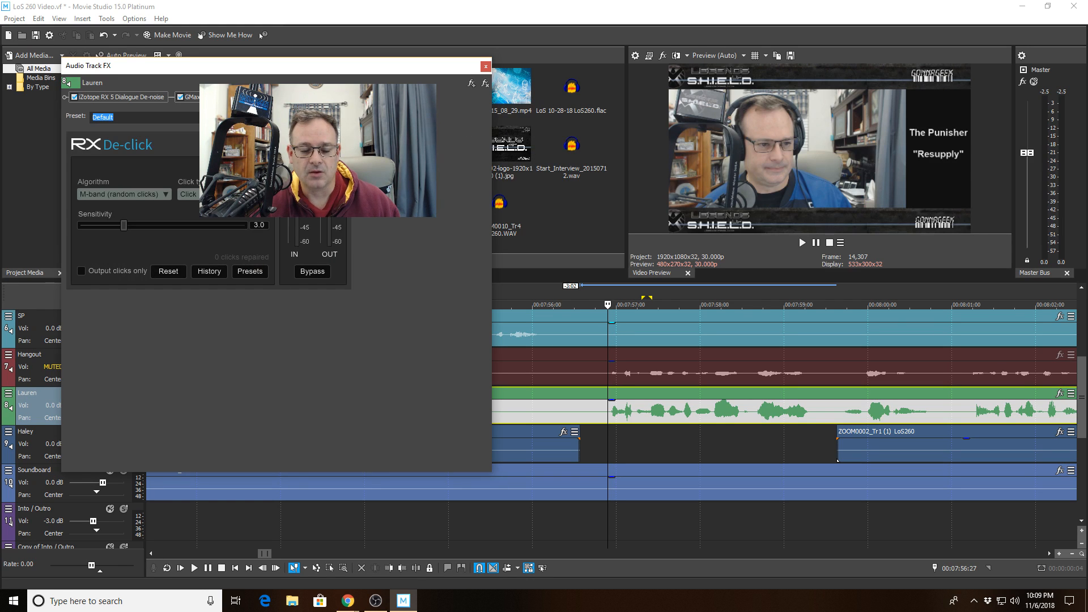
- Close Lauren's Audio Track FX window and play from 7:55:20 on the SP track
click(485, 67)
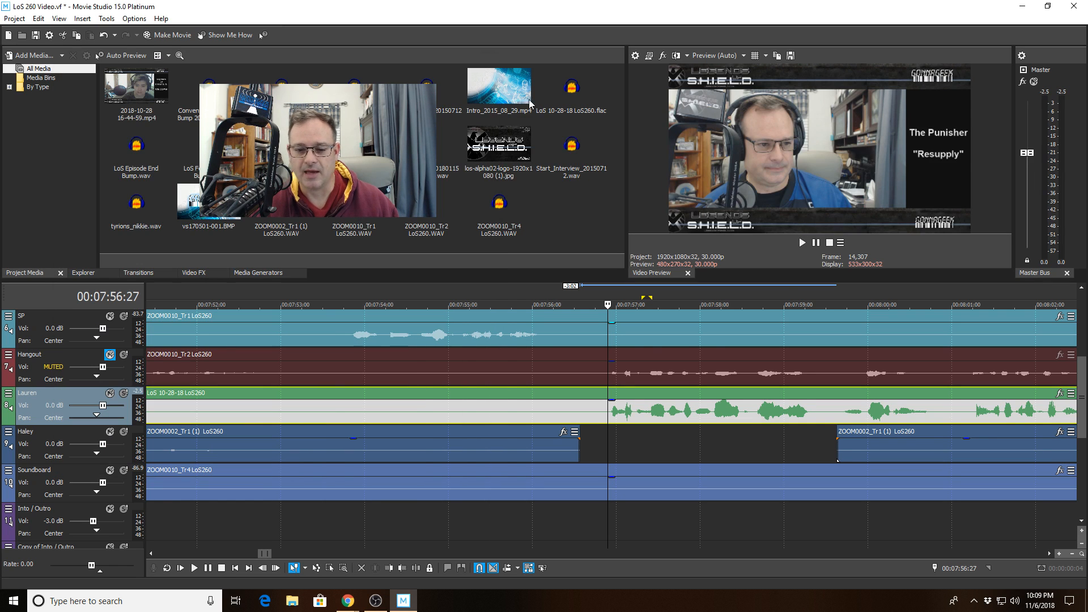
click(504, 319)
key(space)
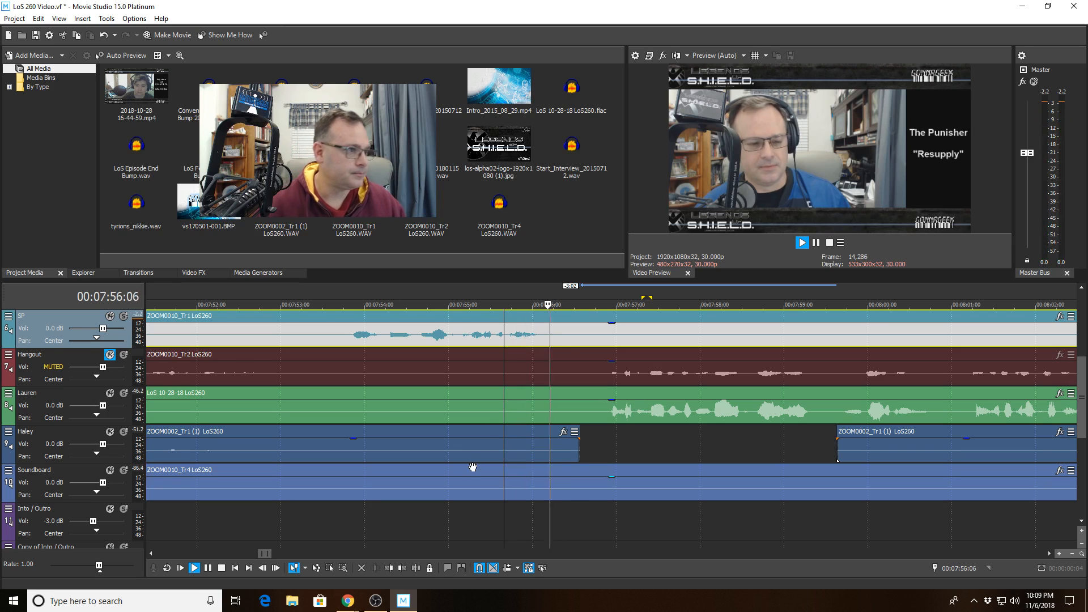
scroll(459, 452, down, 3)
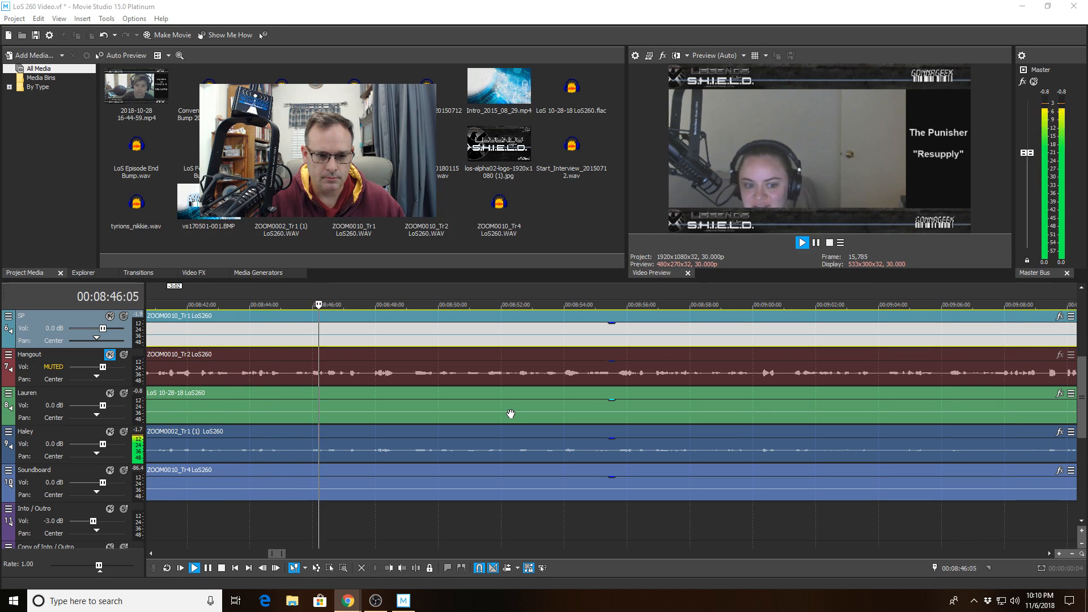
- Set the playhead to 8:49:02 and listen to the passage there
scroll(733, 451, down, 3)
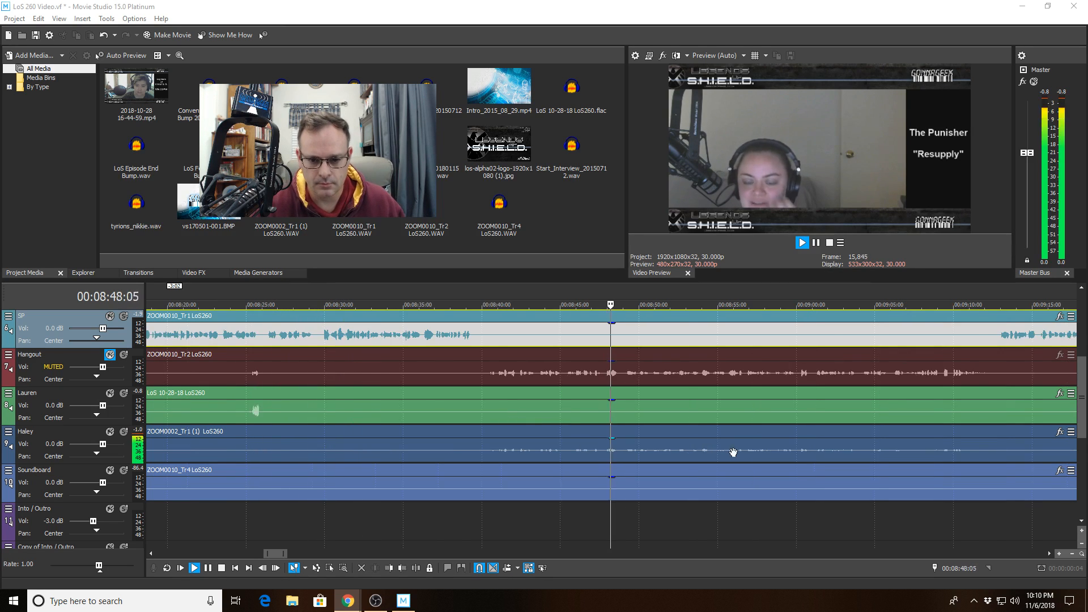
scroll(733, 452, down, 4)
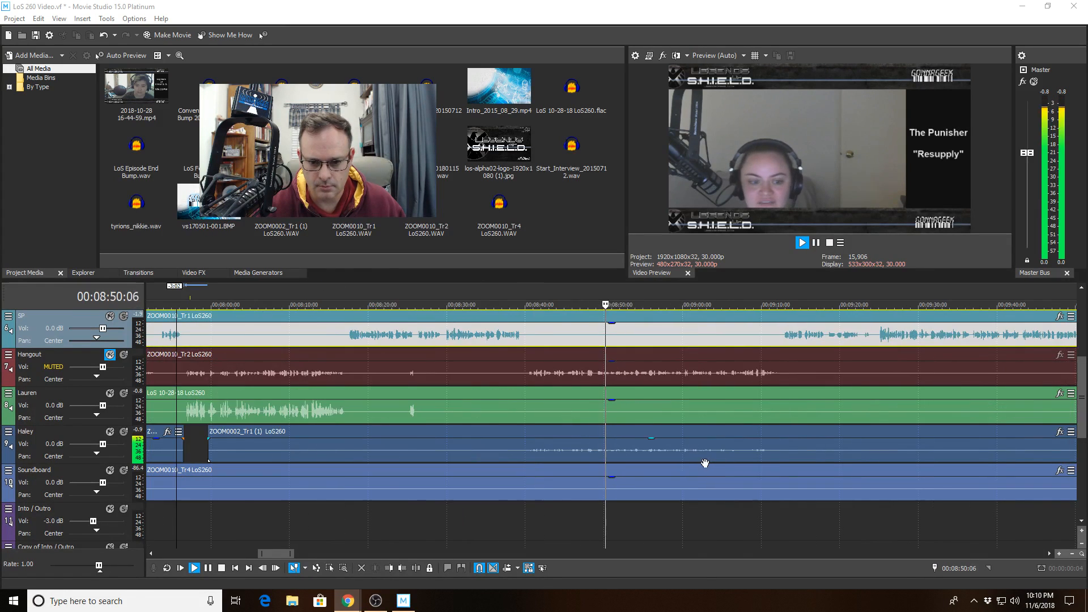
scroll(705, 463, up, 7)
click(389, 392)
key(space)
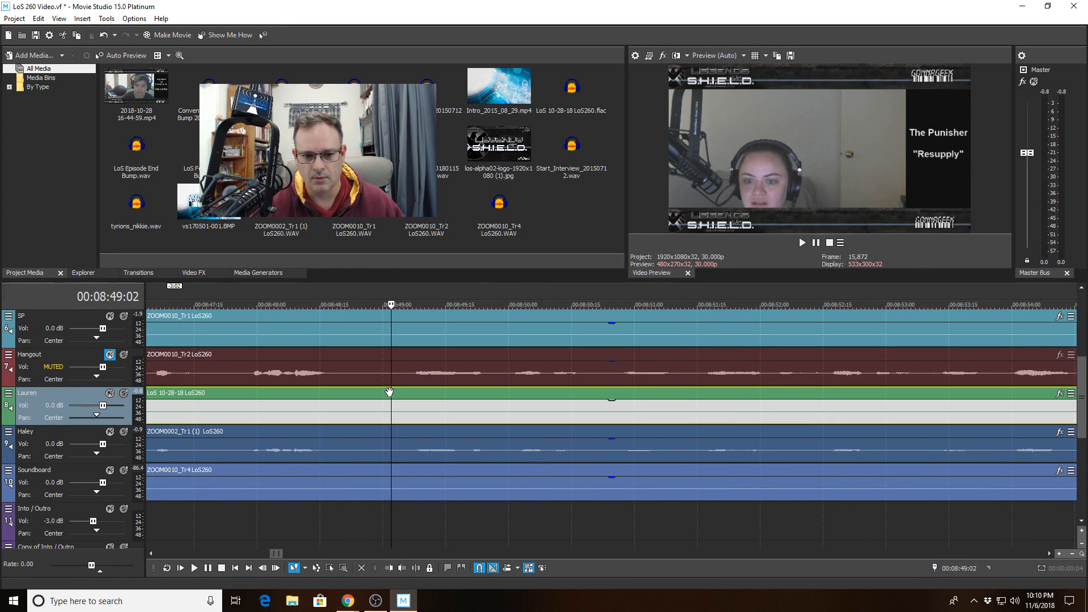
key(space)
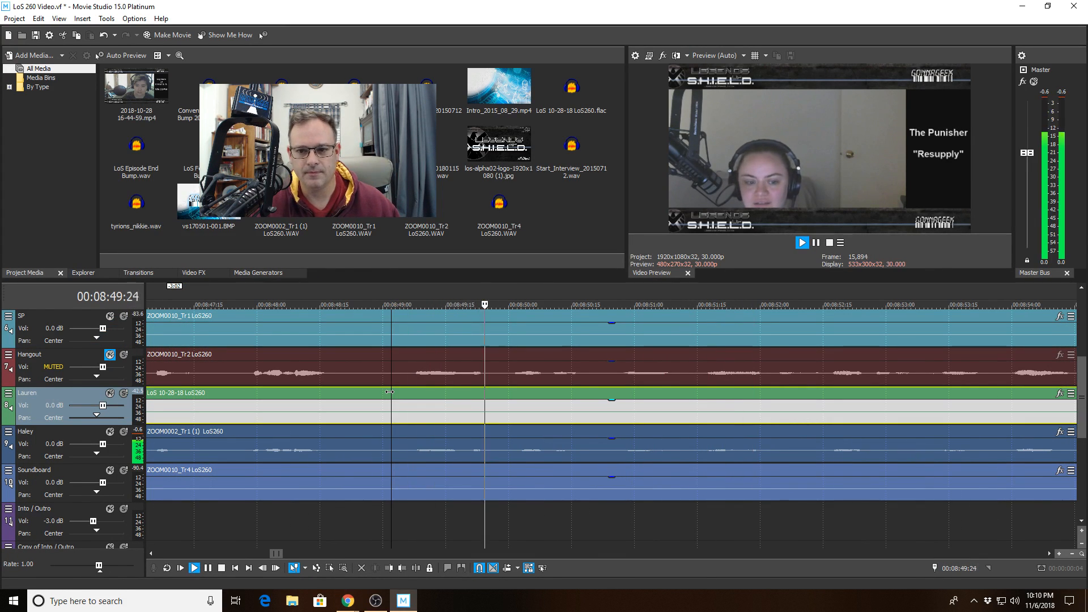
key(space)
- Split Haley's clip at 8:49:02 and trim the silent start off the second part
click(393, 454)
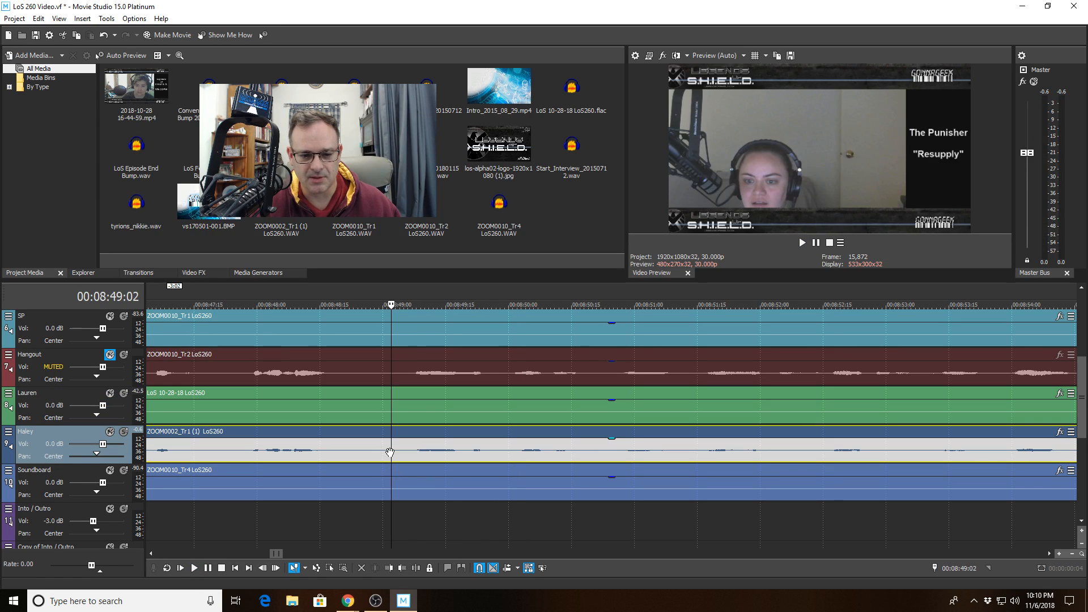
click(416, 568)
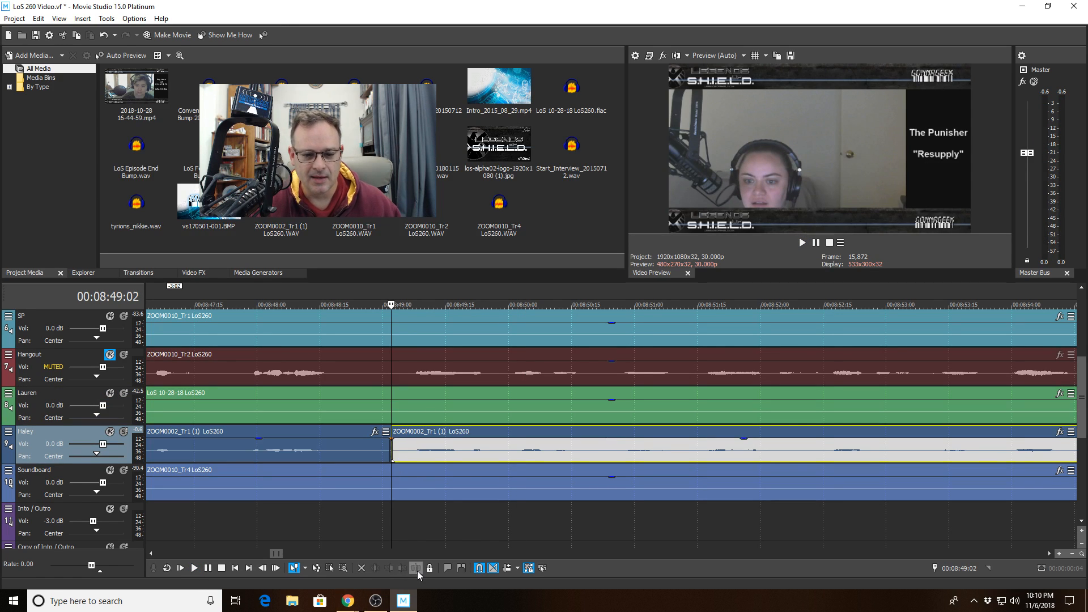
click(502, 448)
drag(391, 448, 504, 447)
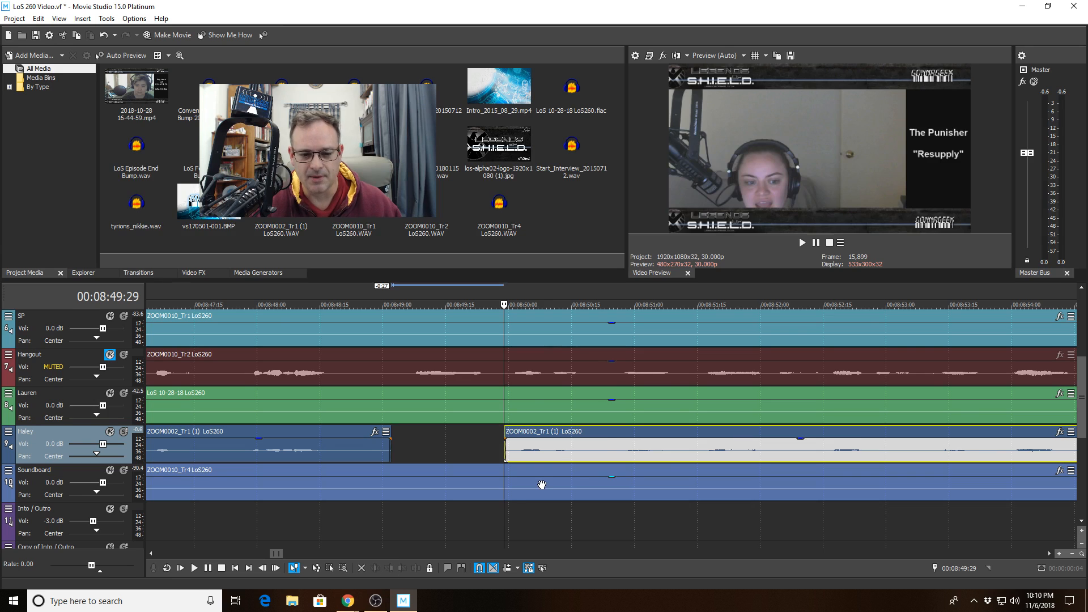
scroll(505, 481, down, 4)
- Play back across the new Haley gap from around 00:08:49:16 to check the edit
click(498, 455)
key(space)
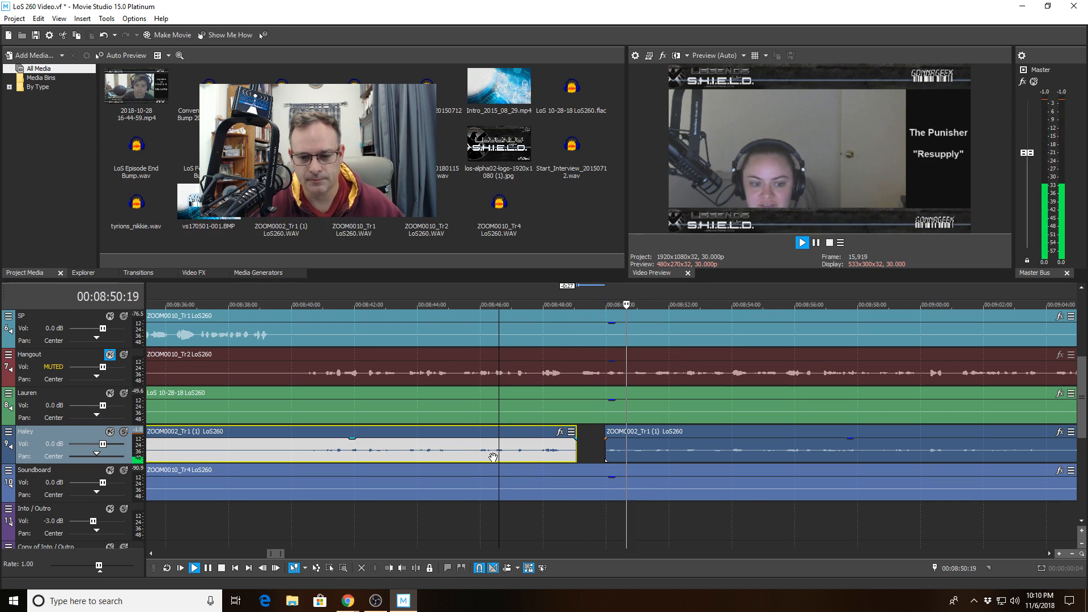
scroll(657, 461, up, 3)
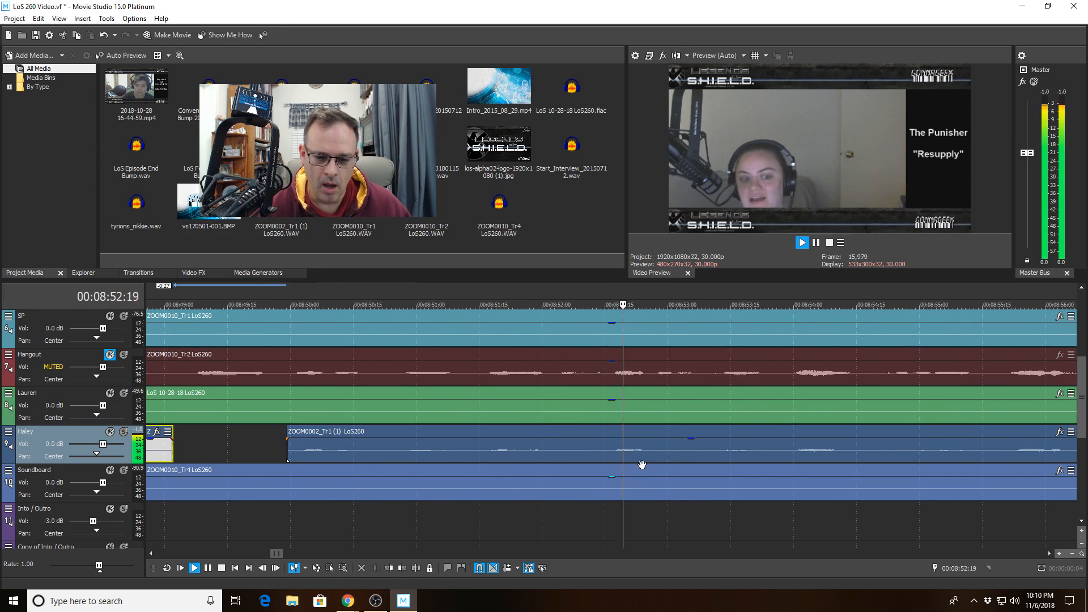
click(442, 467)
key(space)
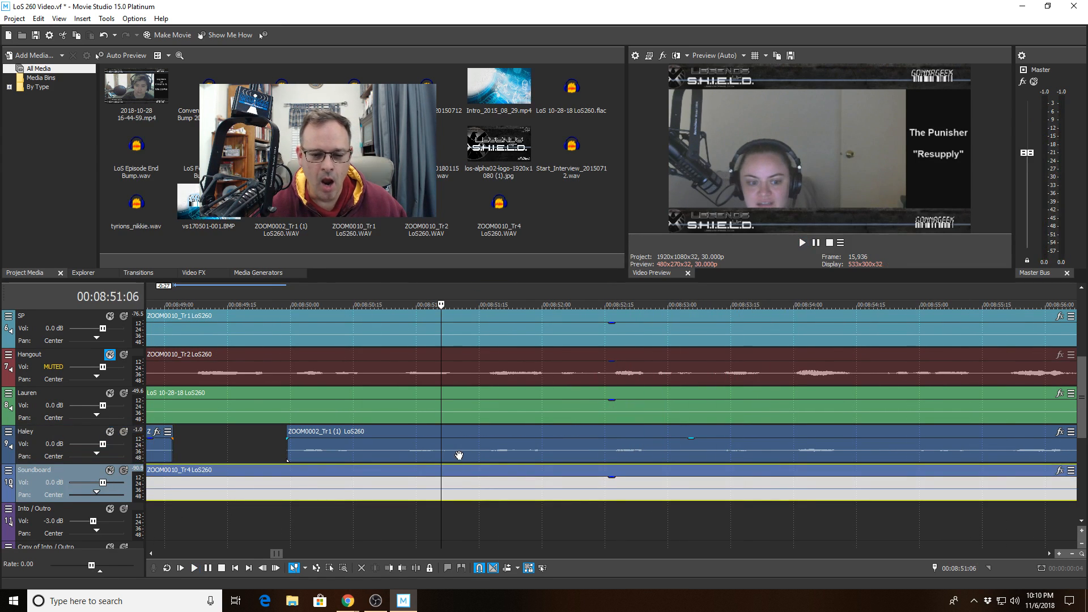
key(space)
key(space)
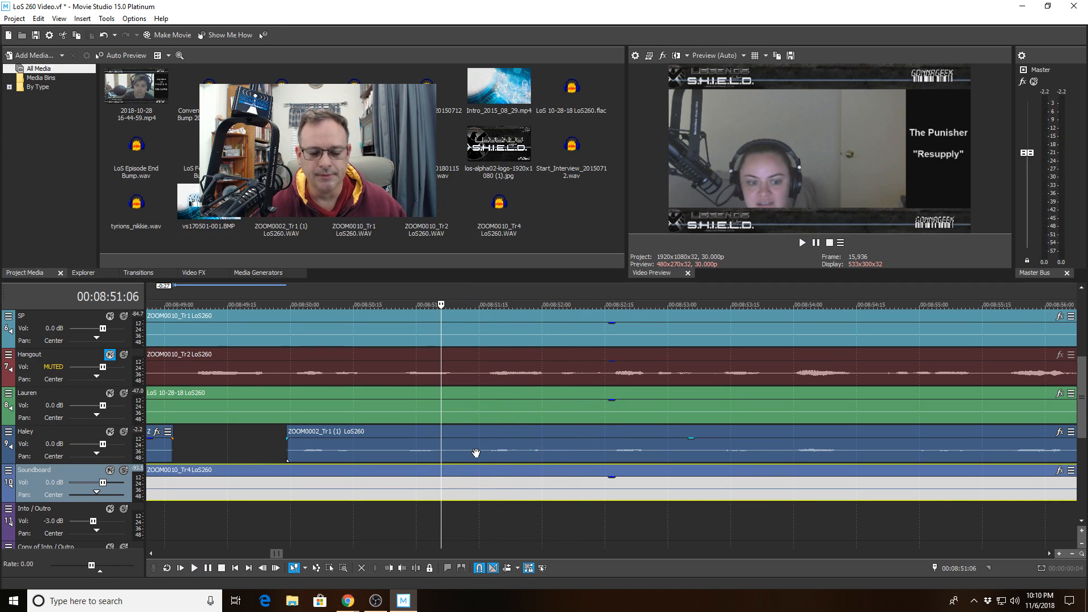
scroll(476, 453, down, 2)
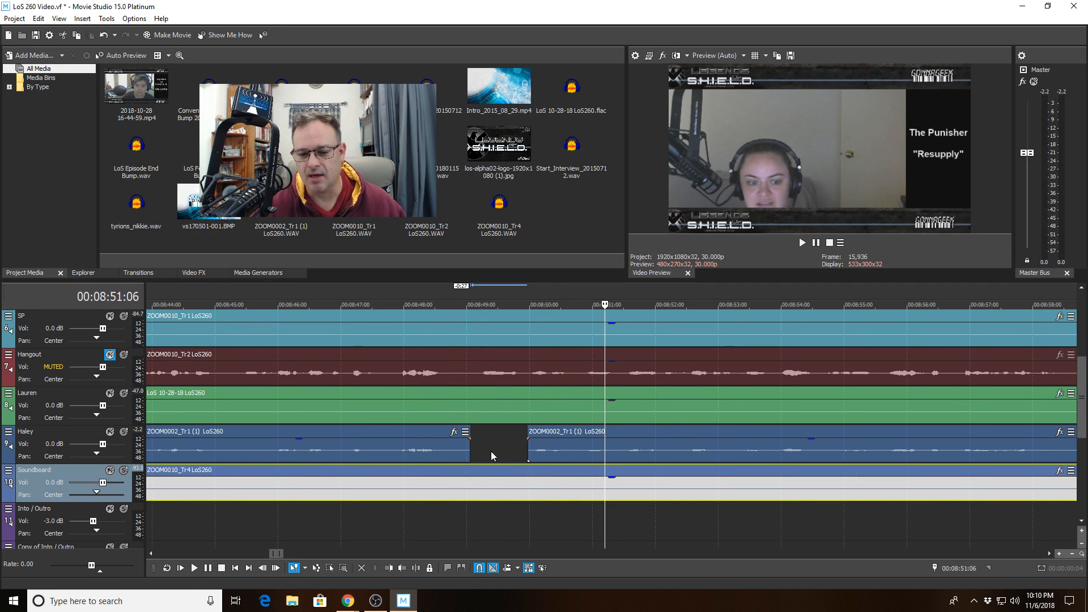
click(499, 433)
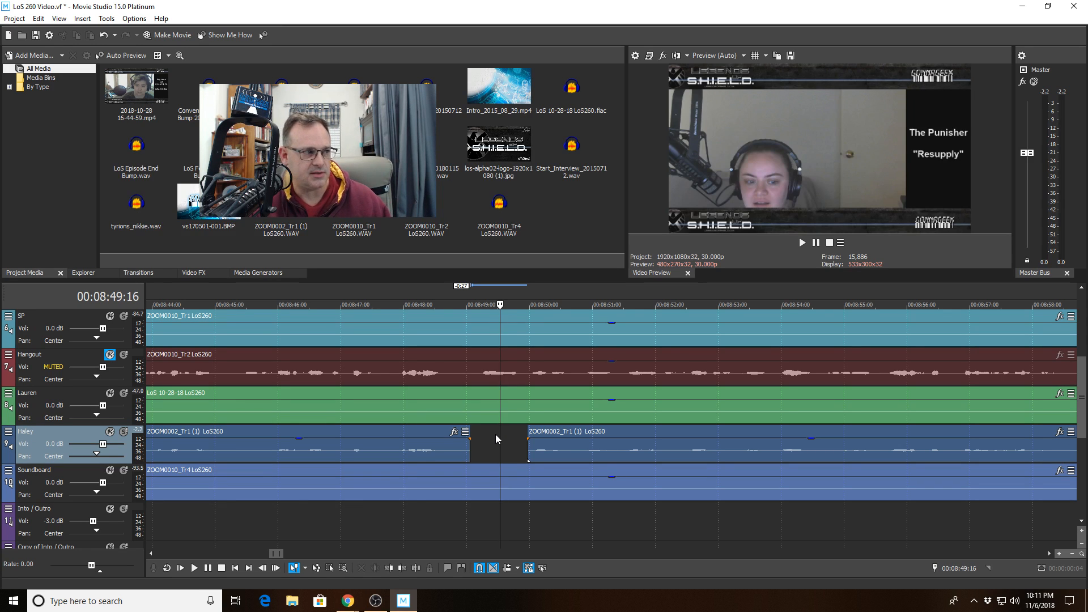
key(space)
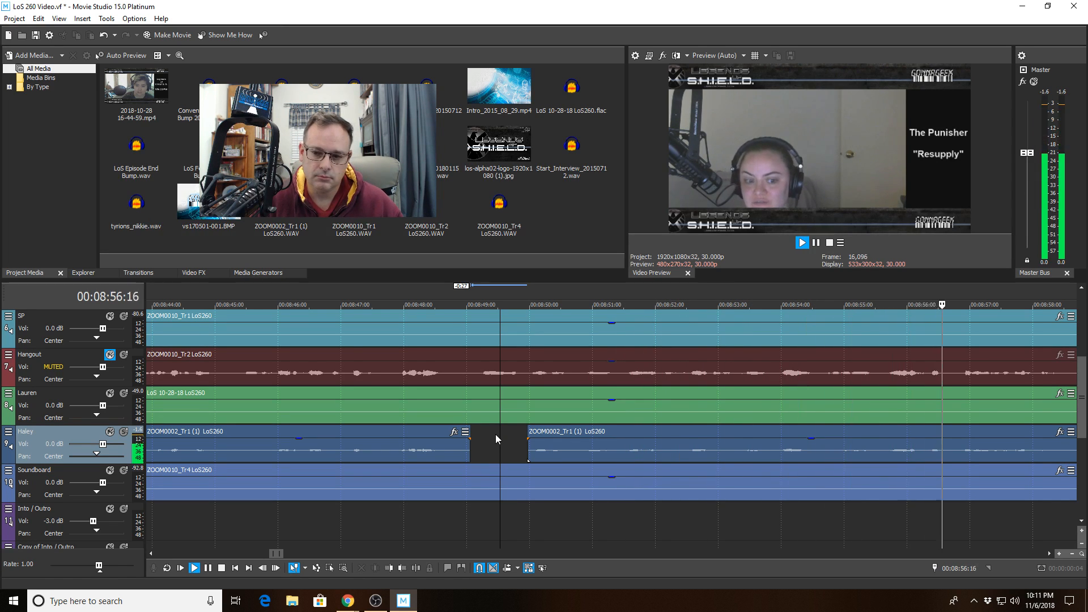
scroll(789, 402, down, 10)
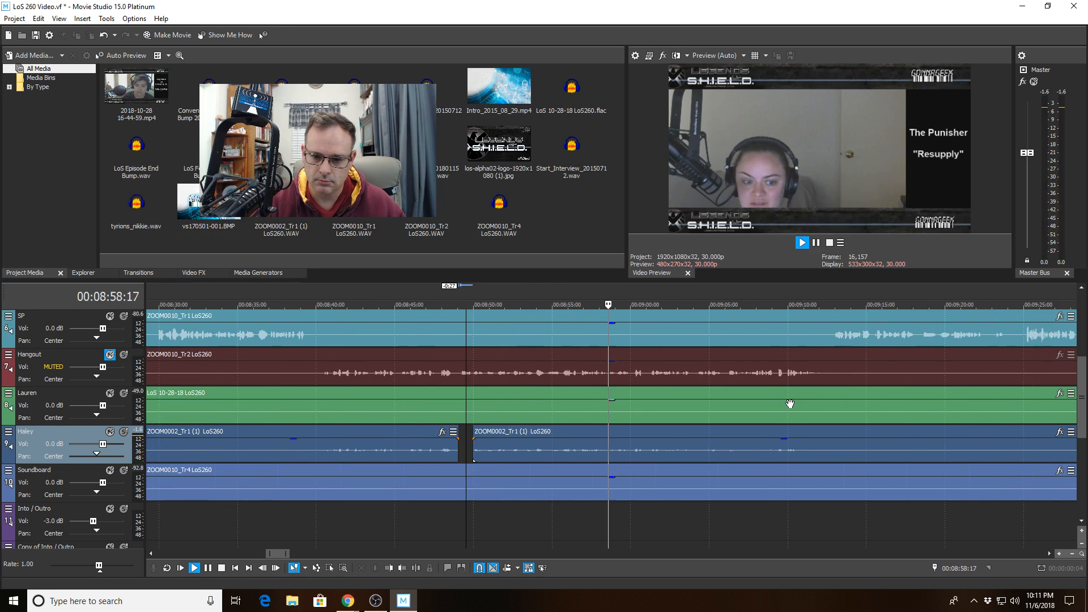
scroll(789, 403, down, 3)
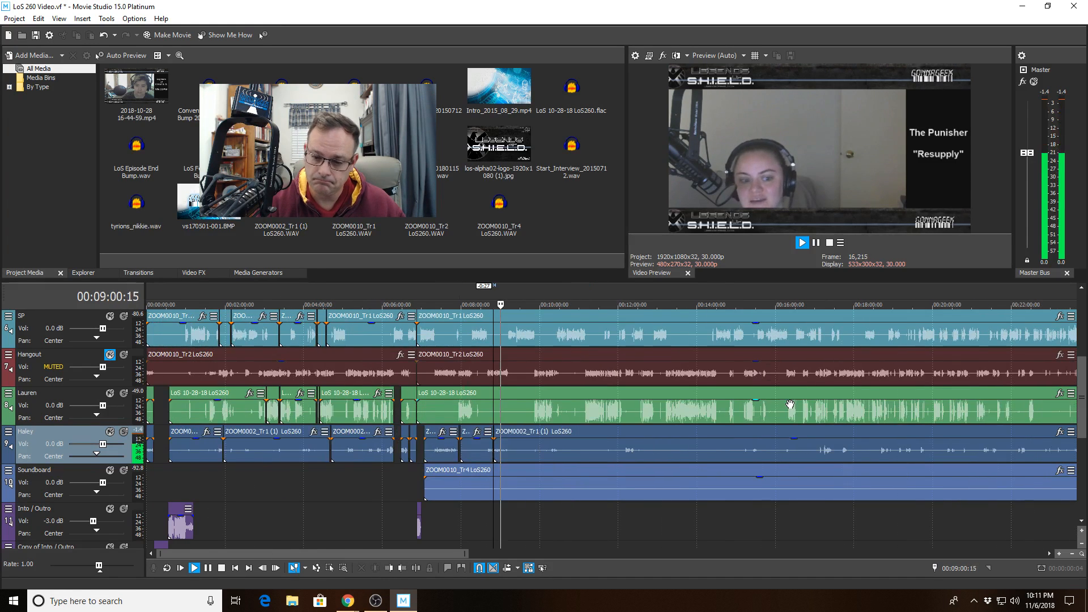
scroll(790, 404, down, 2)
scroll(789, 404, down, 2)
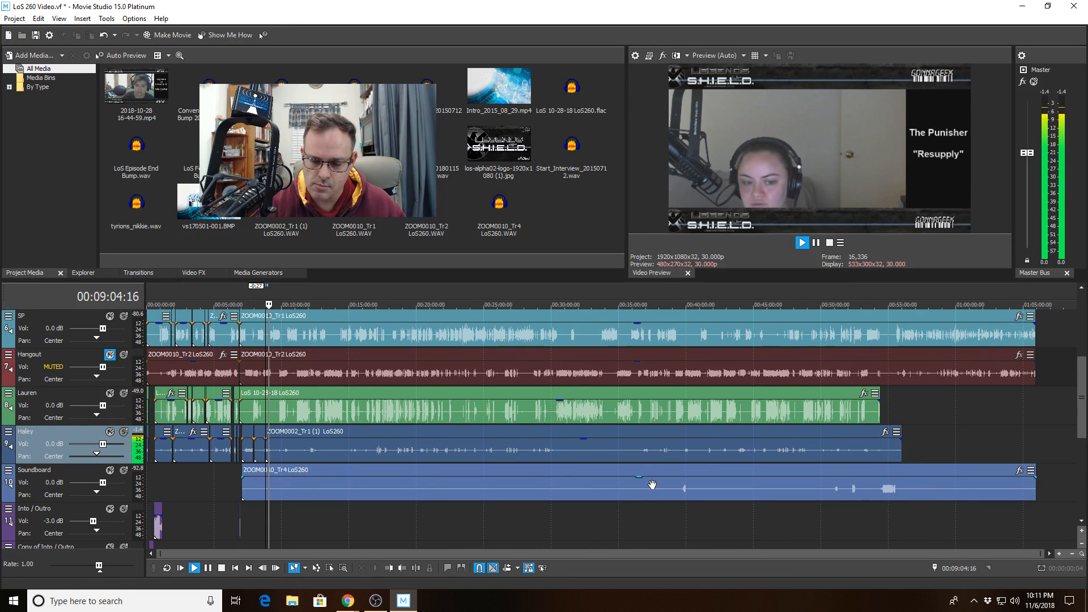
scroll(596, 506, up, 8)
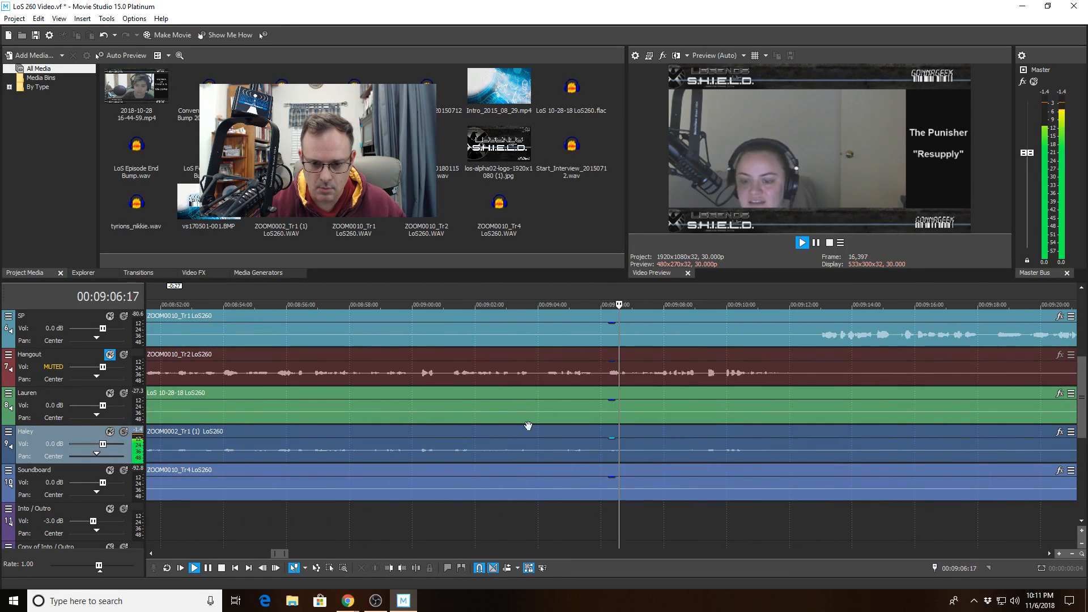
click(476, 404)
key(space)
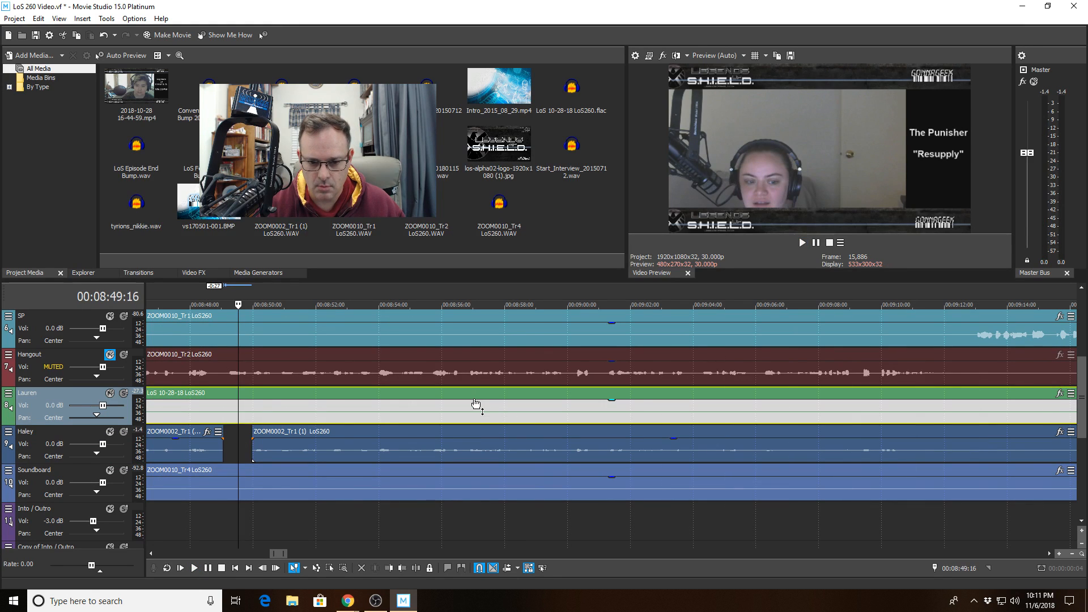
click(473, 394)
key(space)
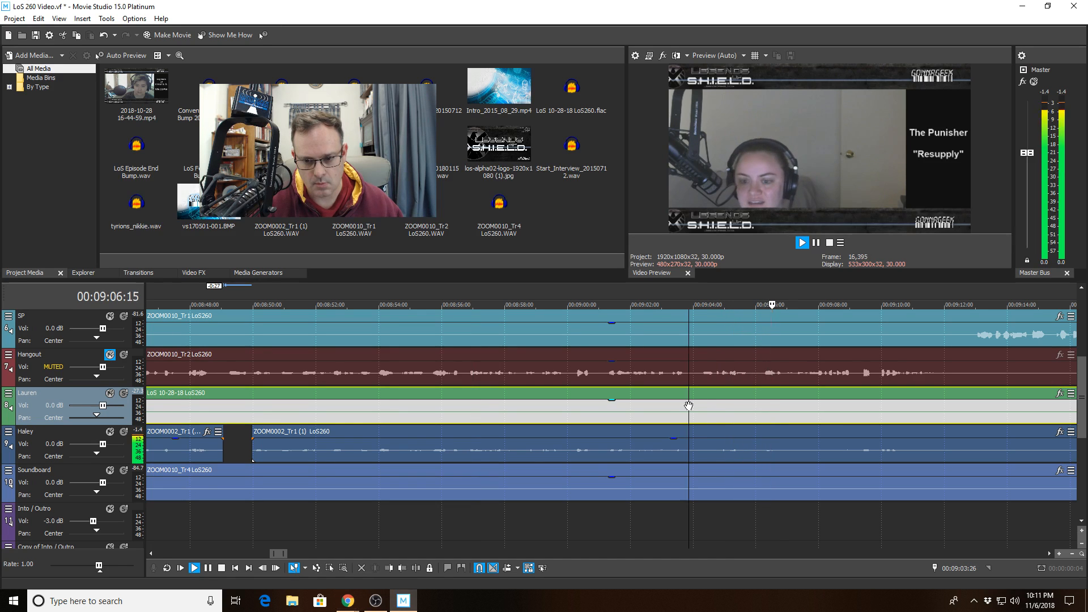
click(688, 405)
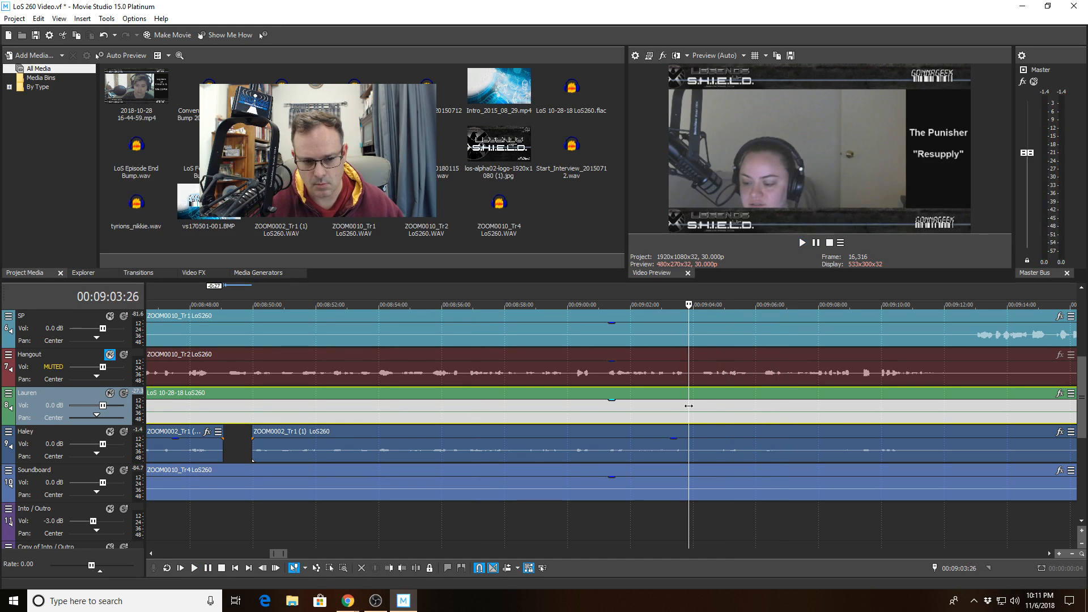
key(space)
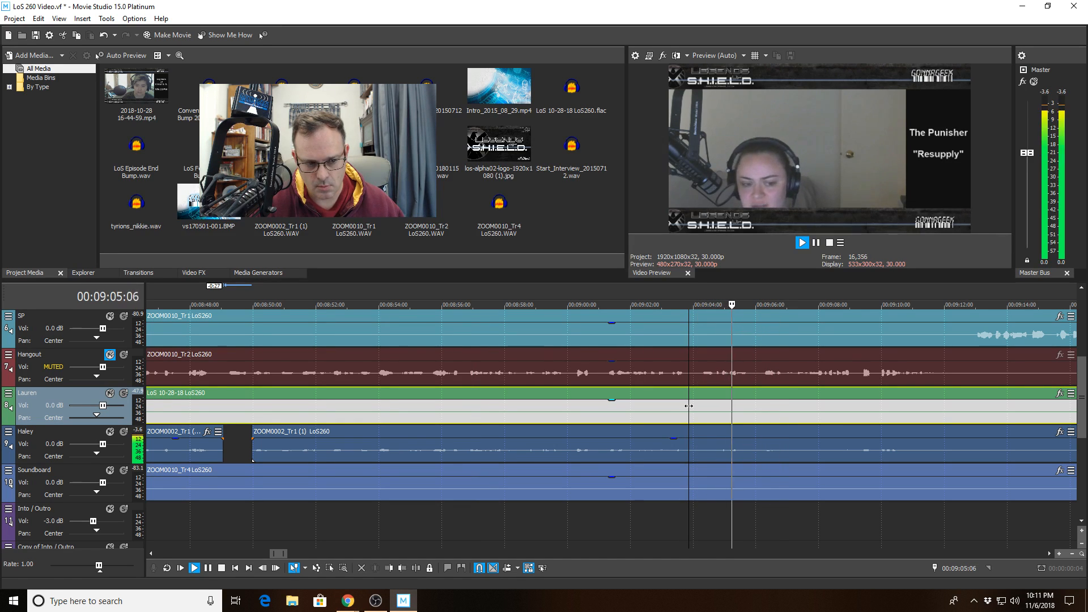
key(space)
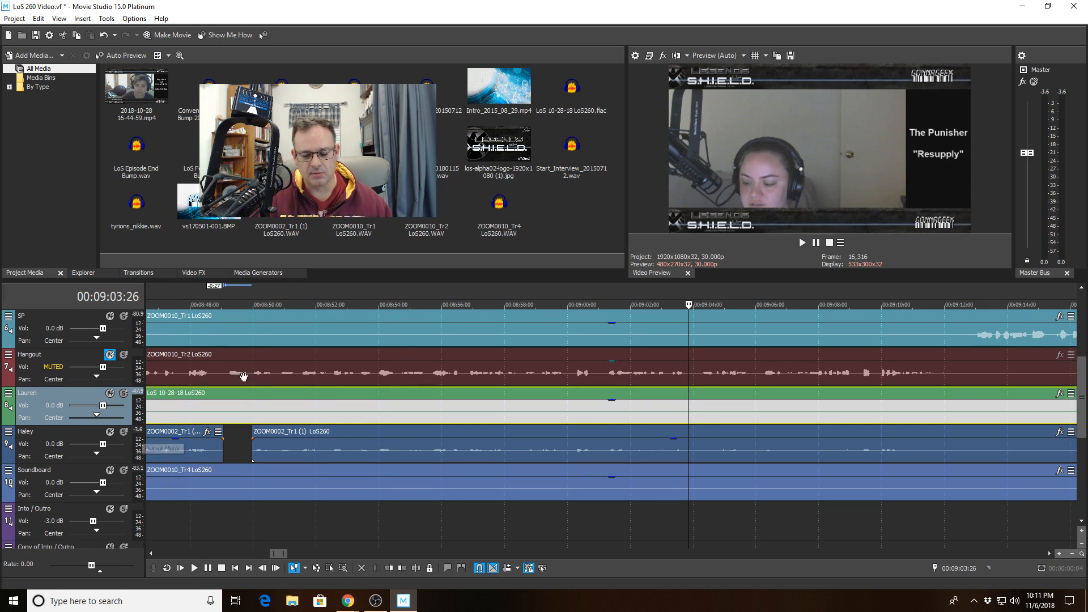
click(627, 409)
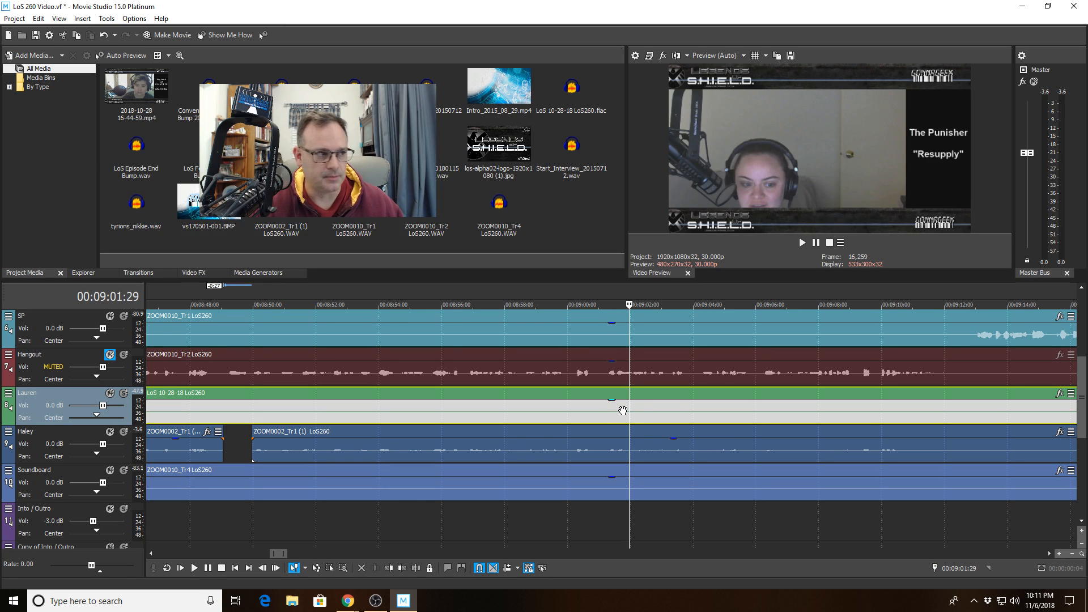
key(space)
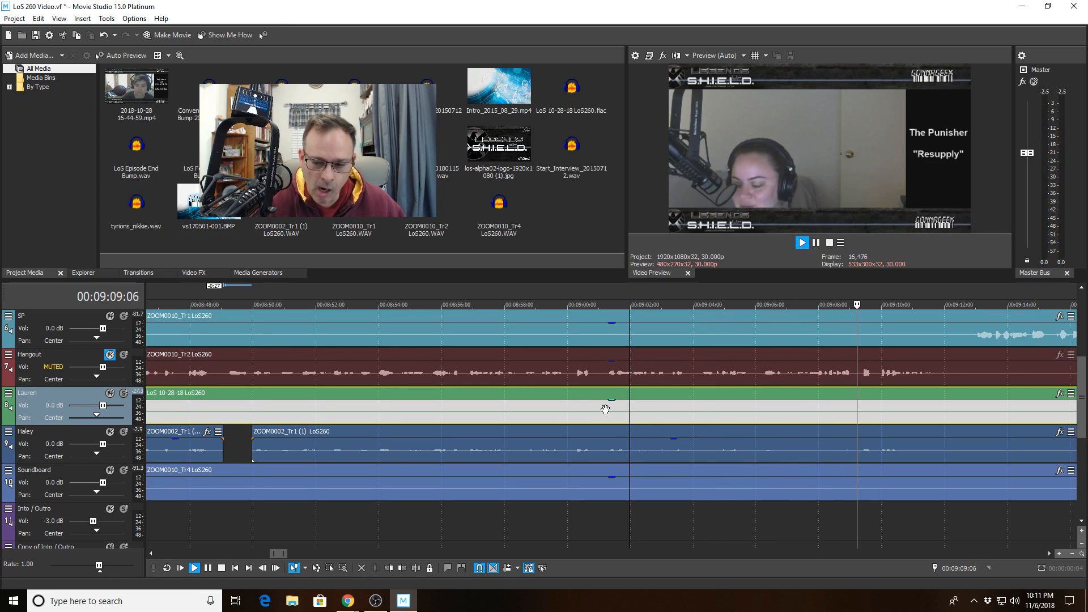
scroll(692, 443, down, 2)
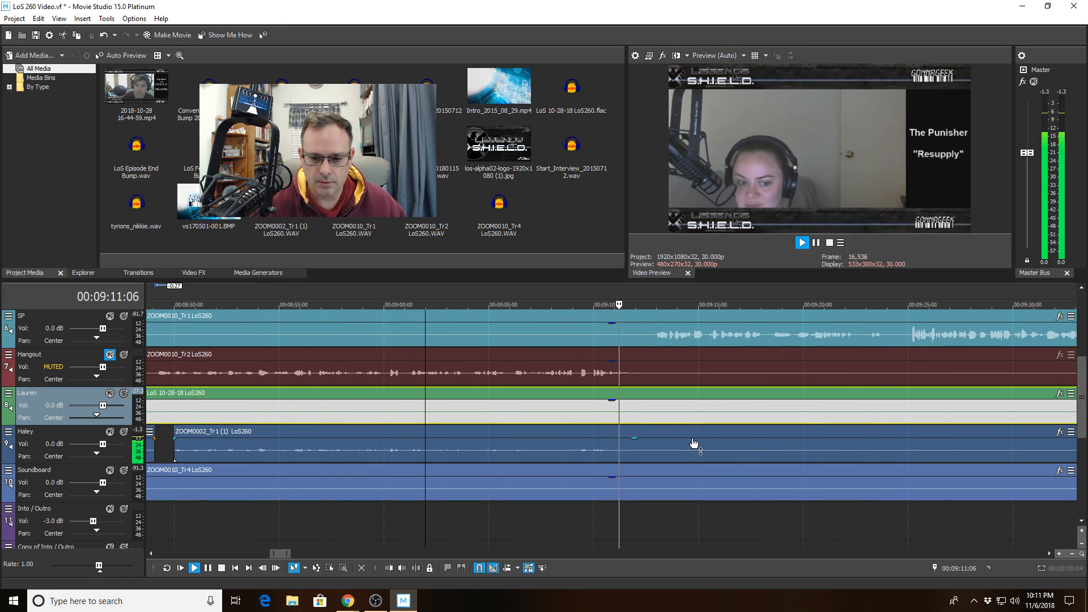
scroll(685, 436, up, 2)
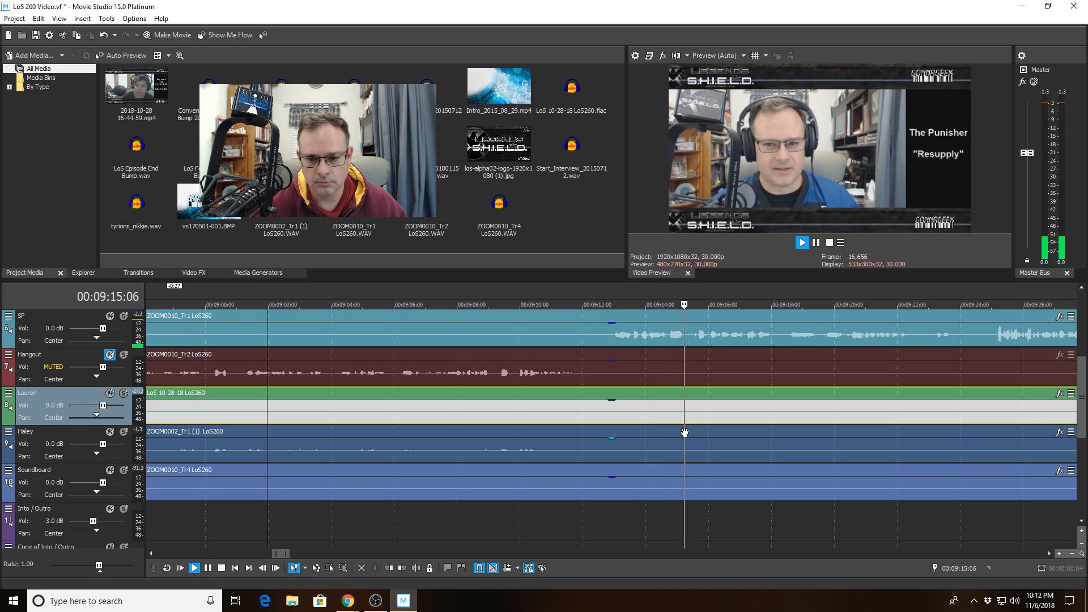
- Split the SP clip at 00:09:15:19 and trim its left part to end at 00:09:15:12
click(686, 337)
scroll(686, 352, up, 3)
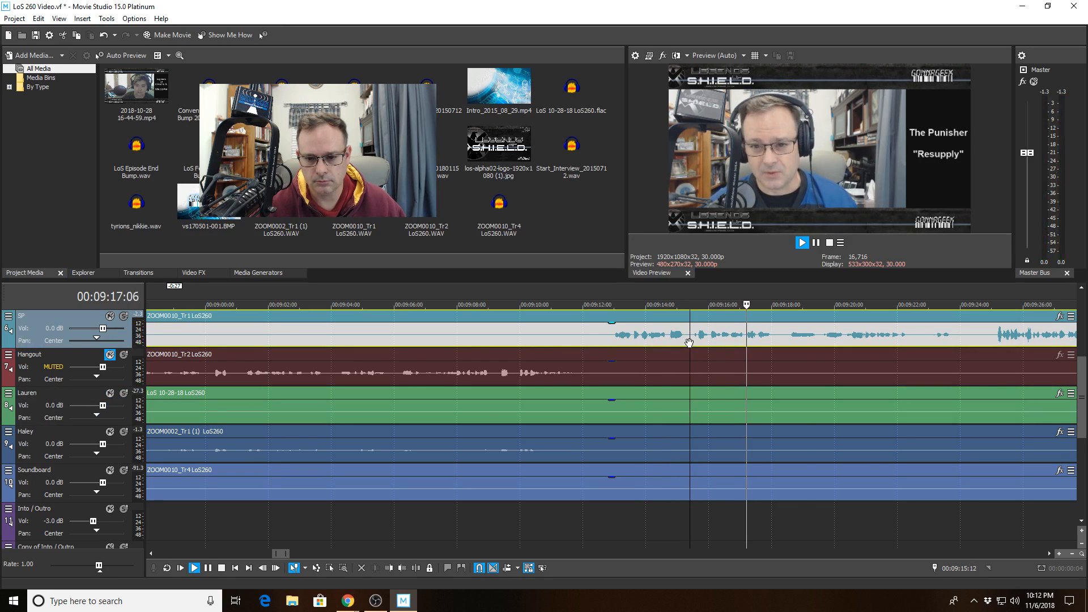
key(space)
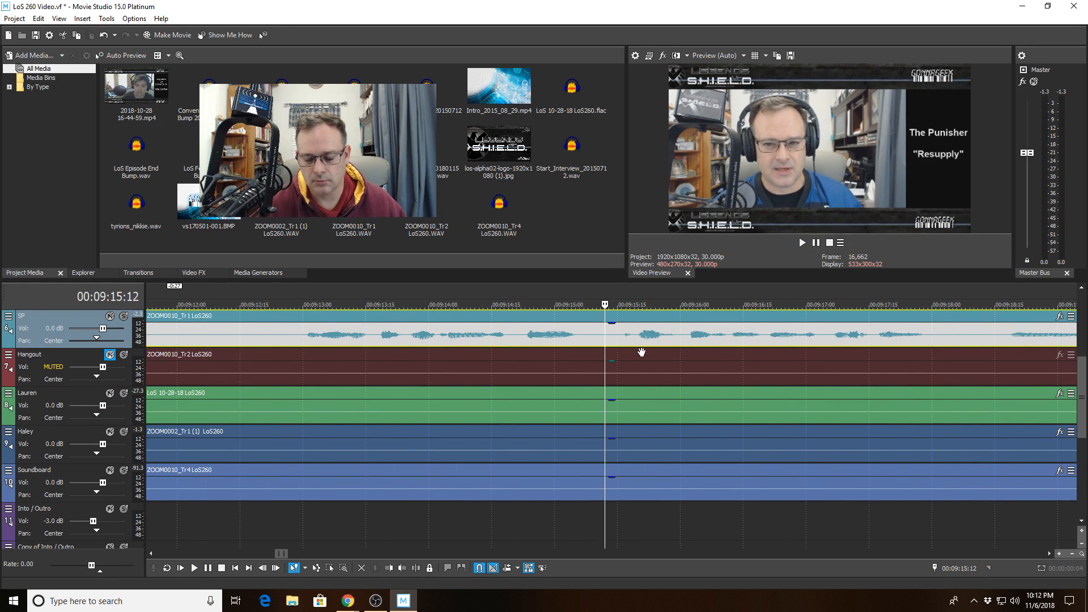
click(634, 342)
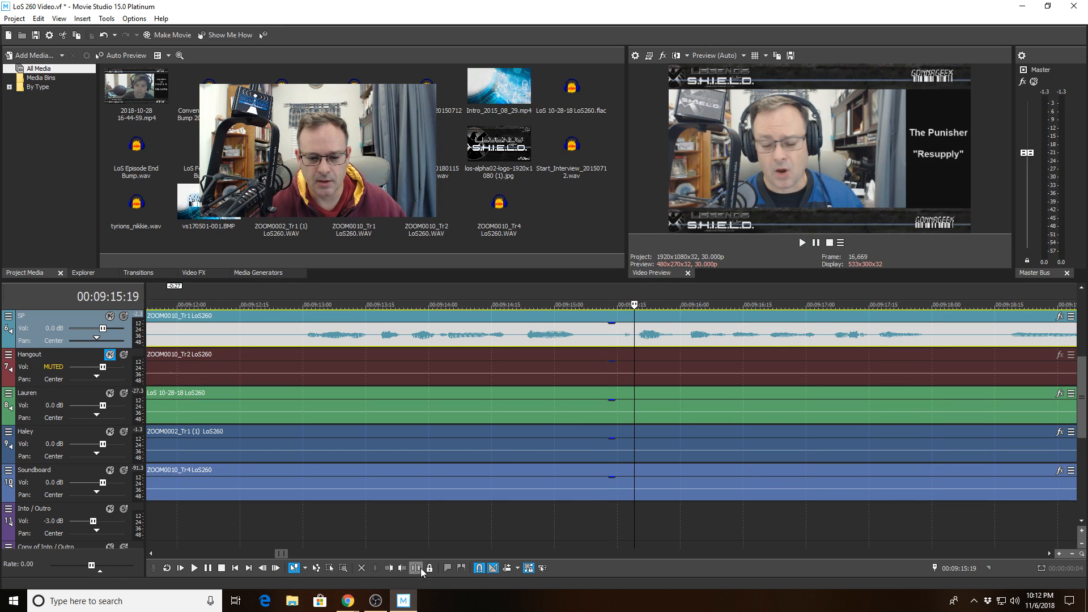
click(421, 568)
click(603, 335)
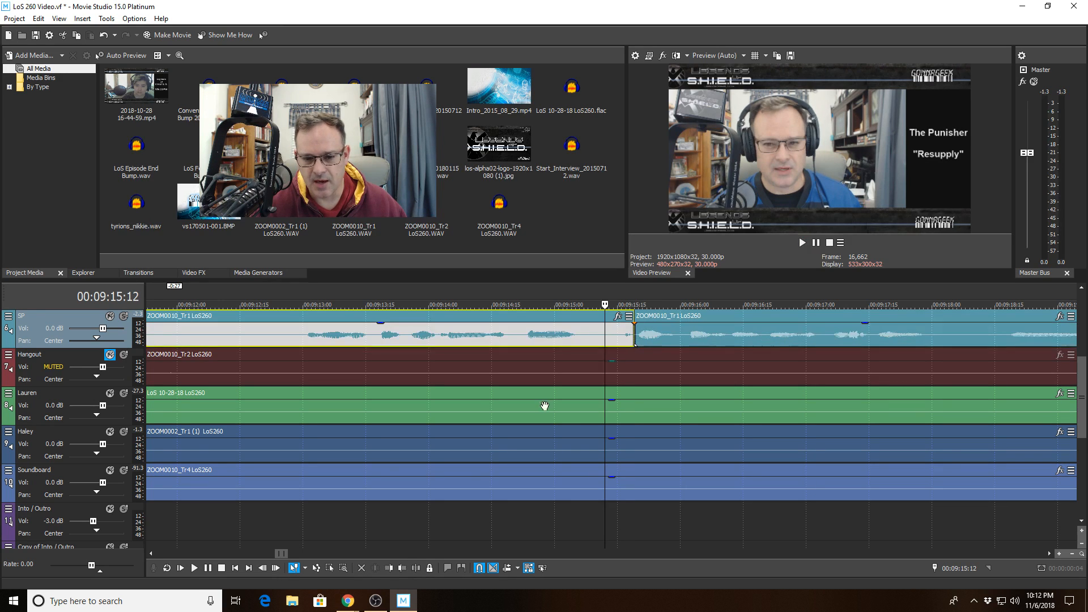
click(391, 566)
- Play back from 00:09:13:29 across the new SP gap
click(426, 338)
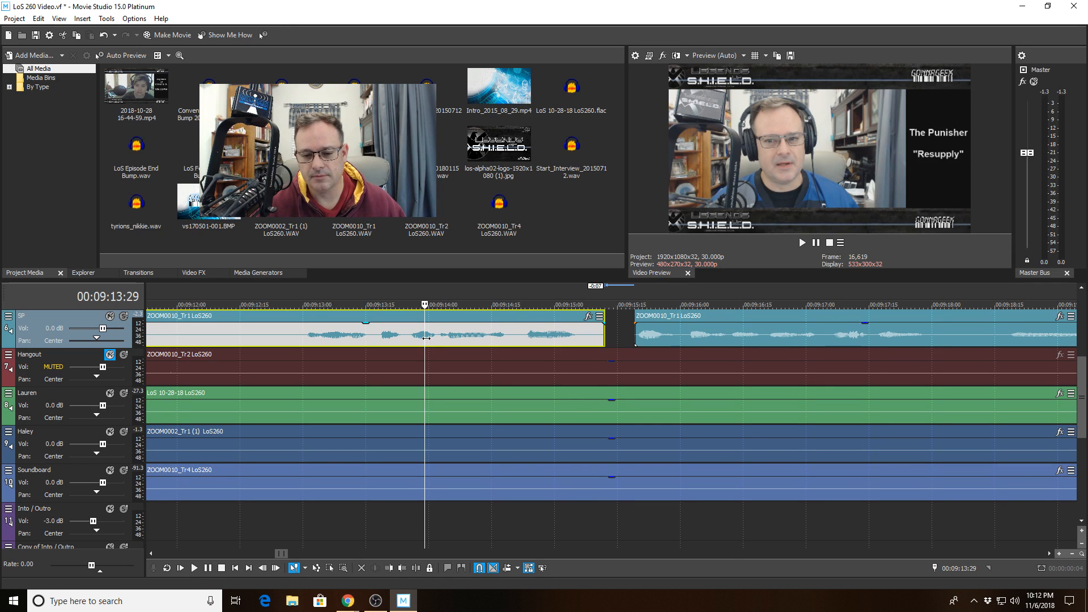
key(space)
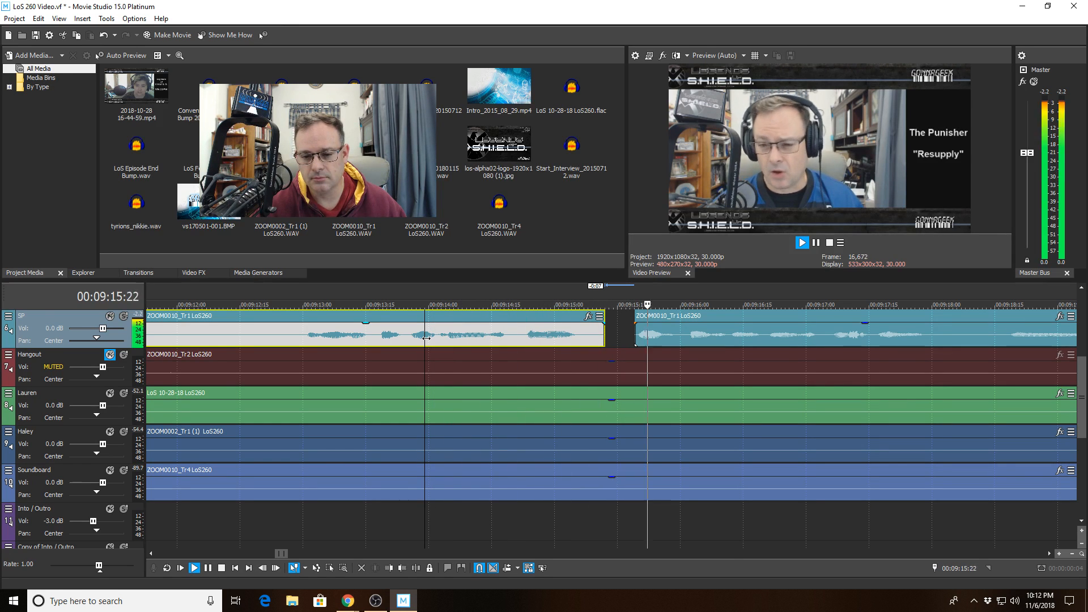
scroll(435, 334, down, 2)
scroll(434, 334, down, 2)
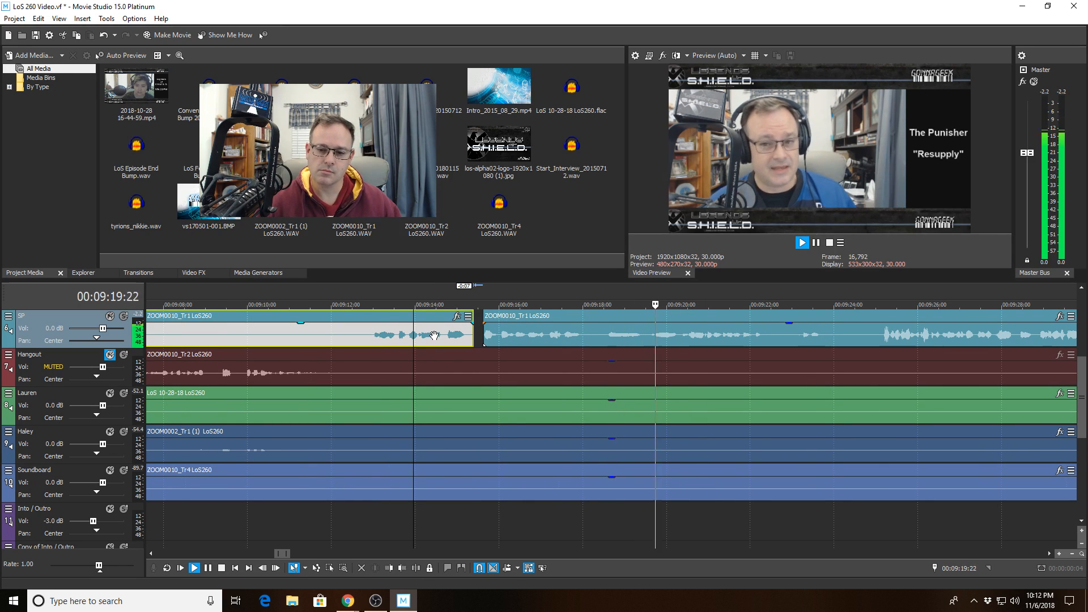
scroll(474, 278, down, 2)
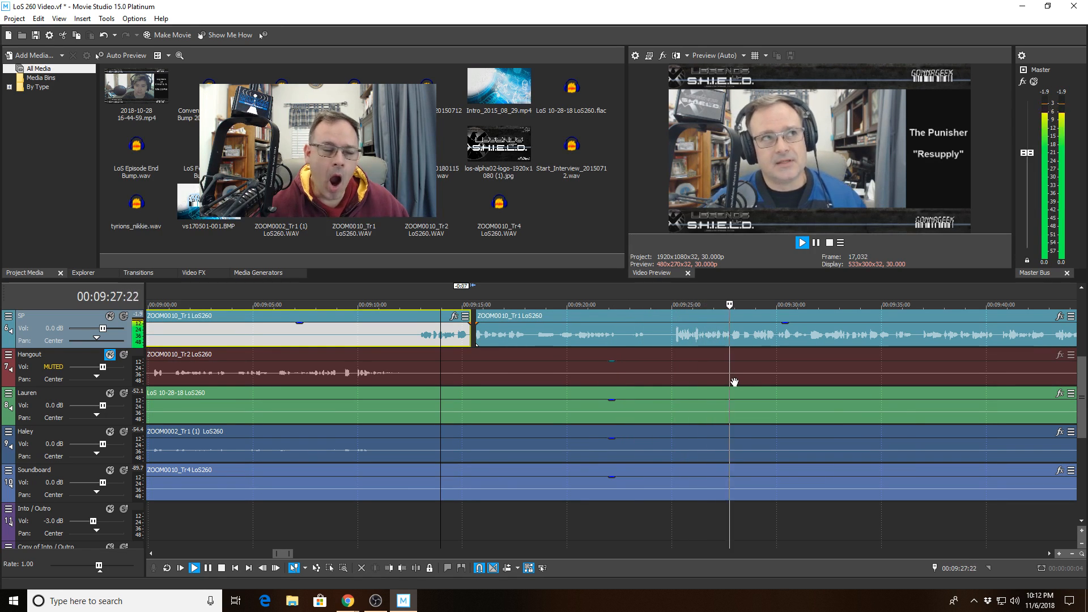
scroll(720, 383, down, 1)
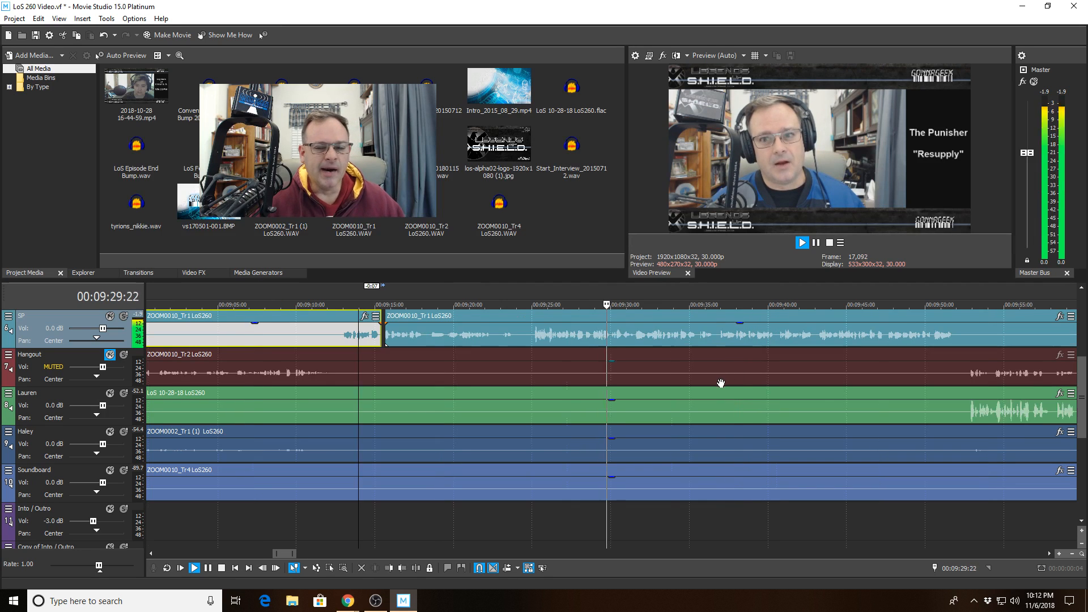
scroll(721, 383, down, 2)
scroll(720, 380, down, 4)
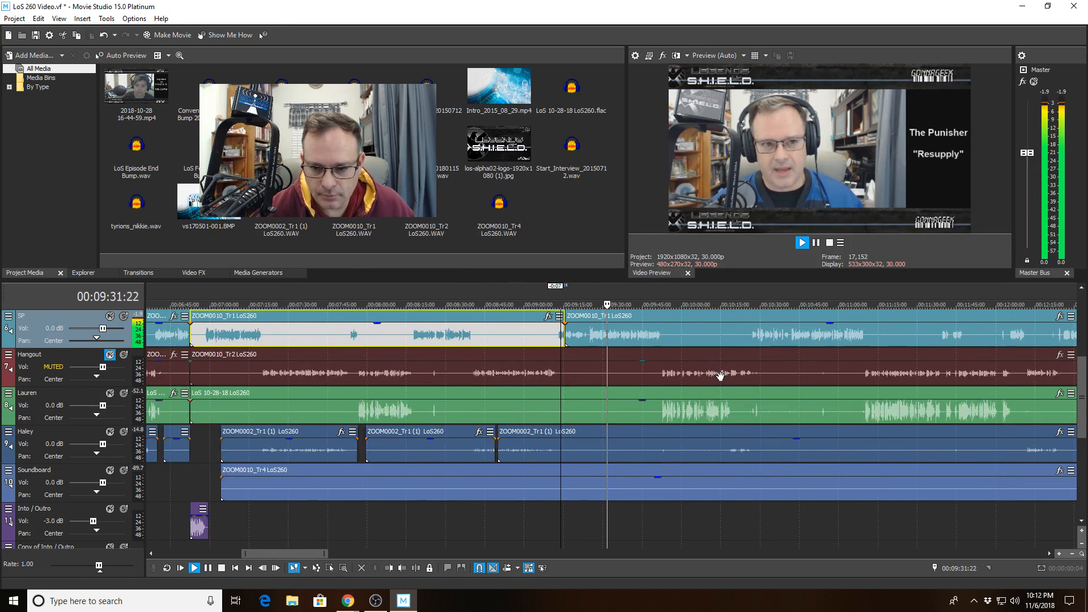
- Zoom to around 09:52, solo the Haley track and play her audio from 09:52:15
scroll(721, 375, down, 3)
scroll(720, 376, down, 2)
scroll(721, 376, down, 1)
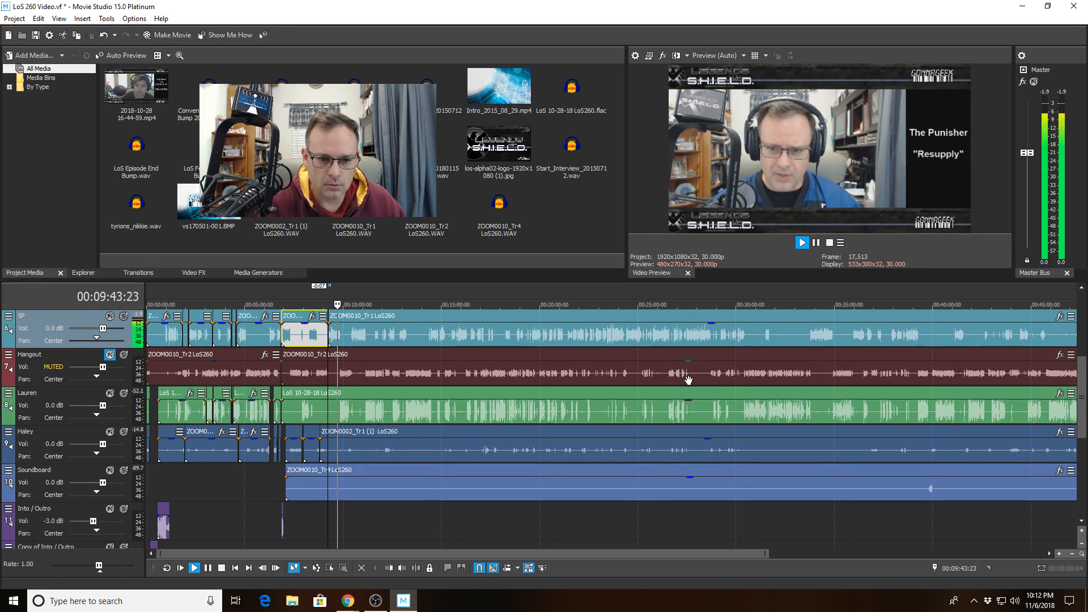
scroll(688, 380, up, 10)
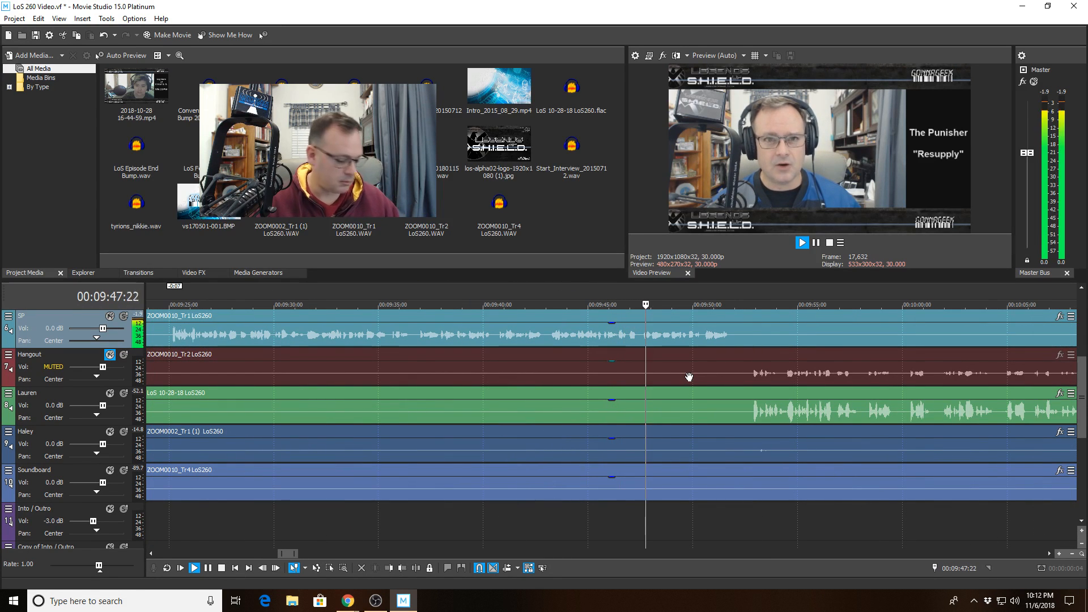
scroll(689, 377, up, 2)
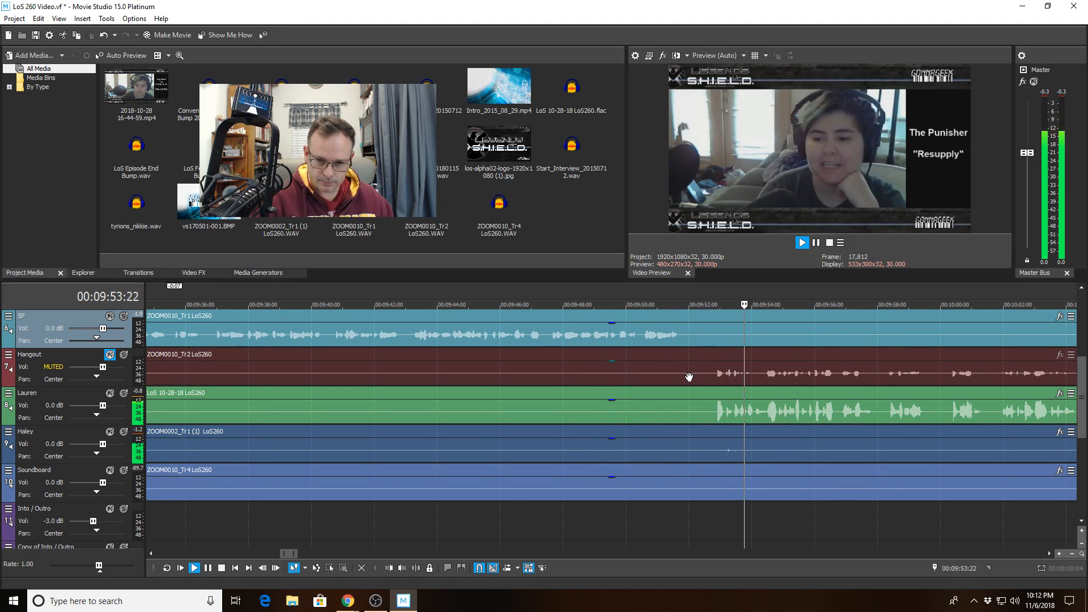
click(704, 449)
key(space)
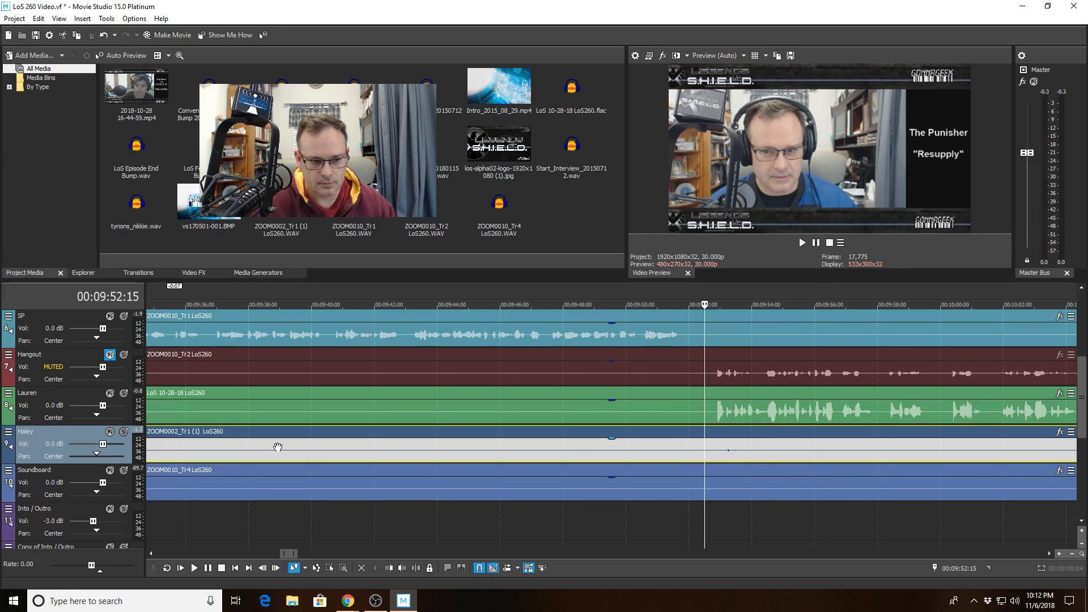
click(123, 433)
key(space)
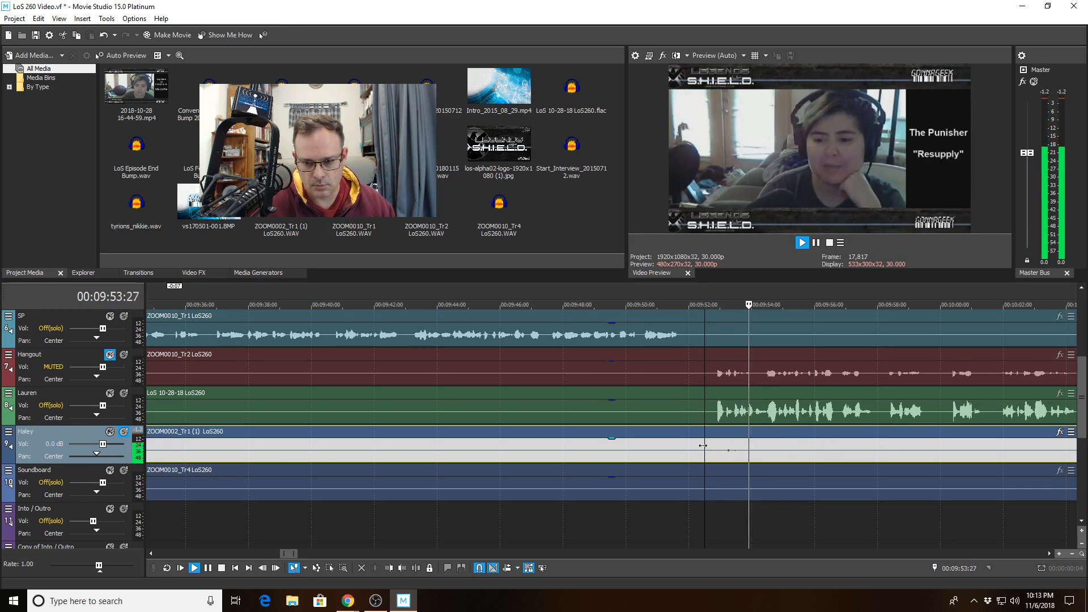
scroll(703, 445, up, 2)
key(space)
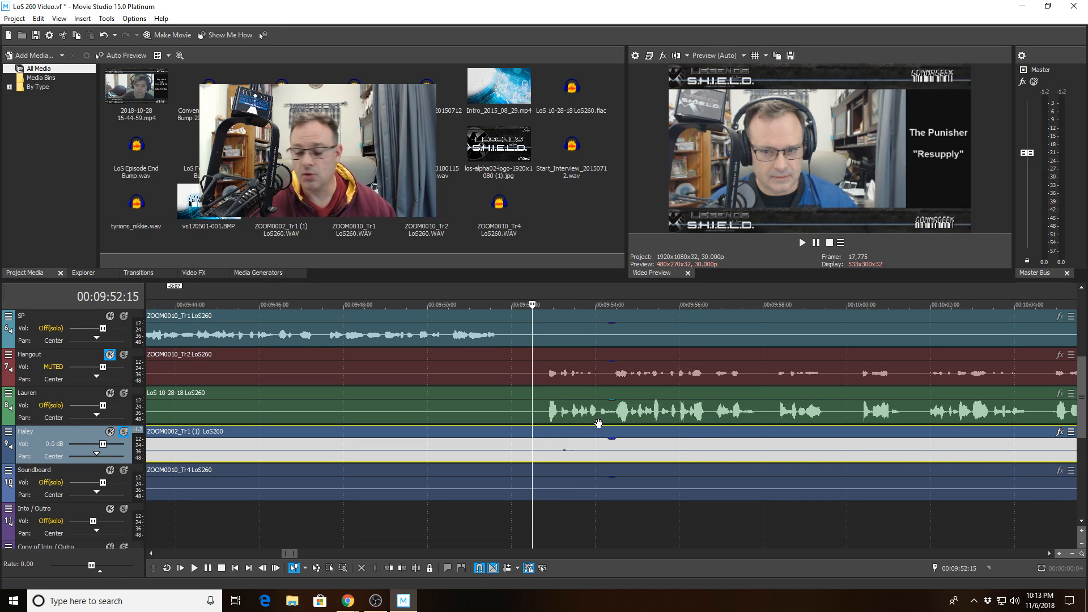
- Unsolo Haley's track and trial-split her clip at 09:52:15, playing back to check
click(125, 432)
click(418, 568)
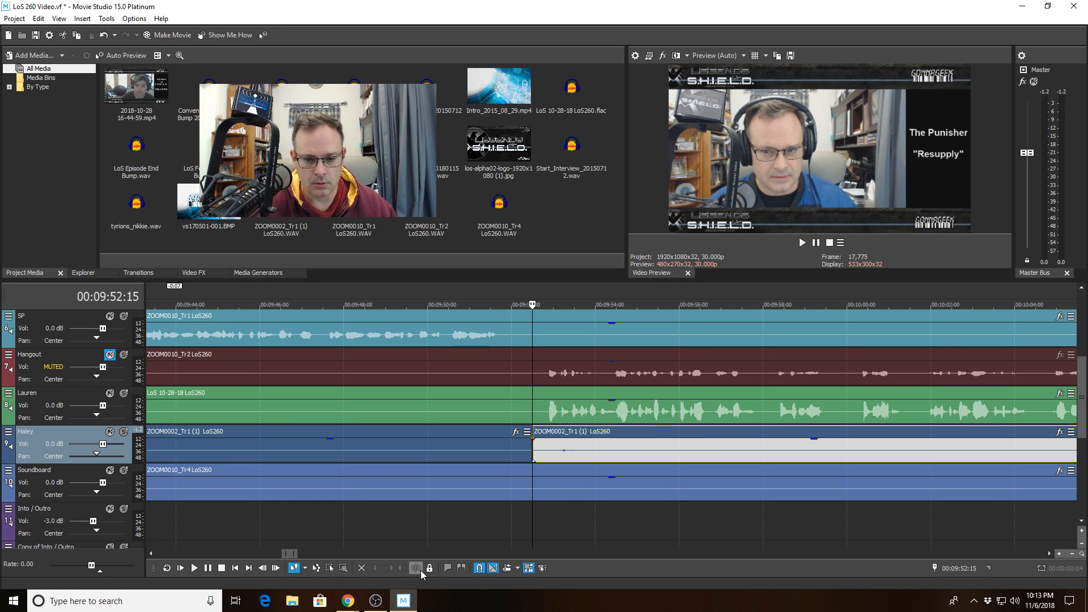
key(space)
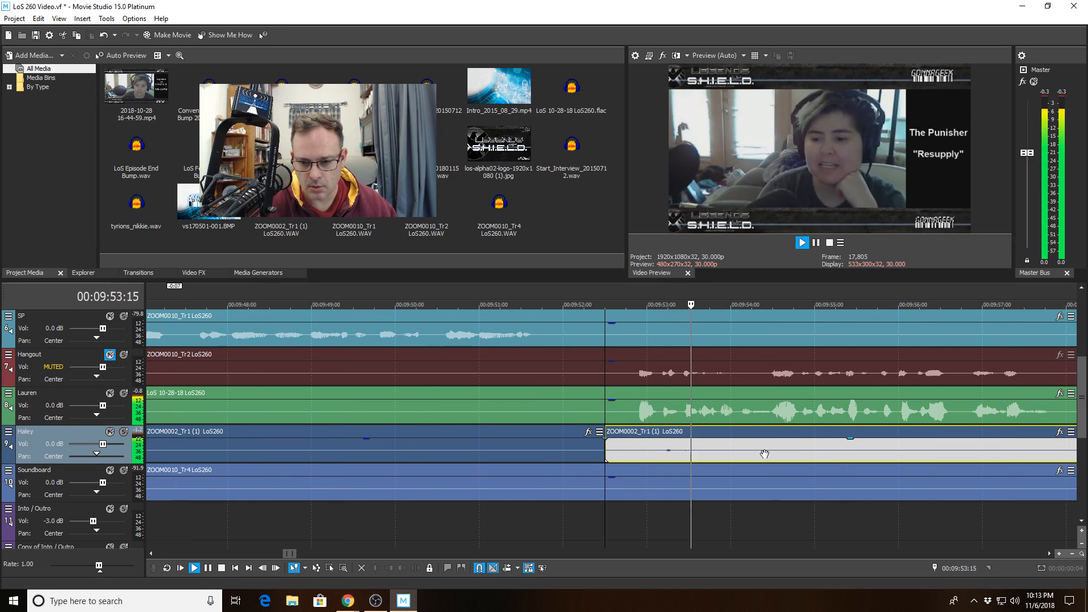
key(space)
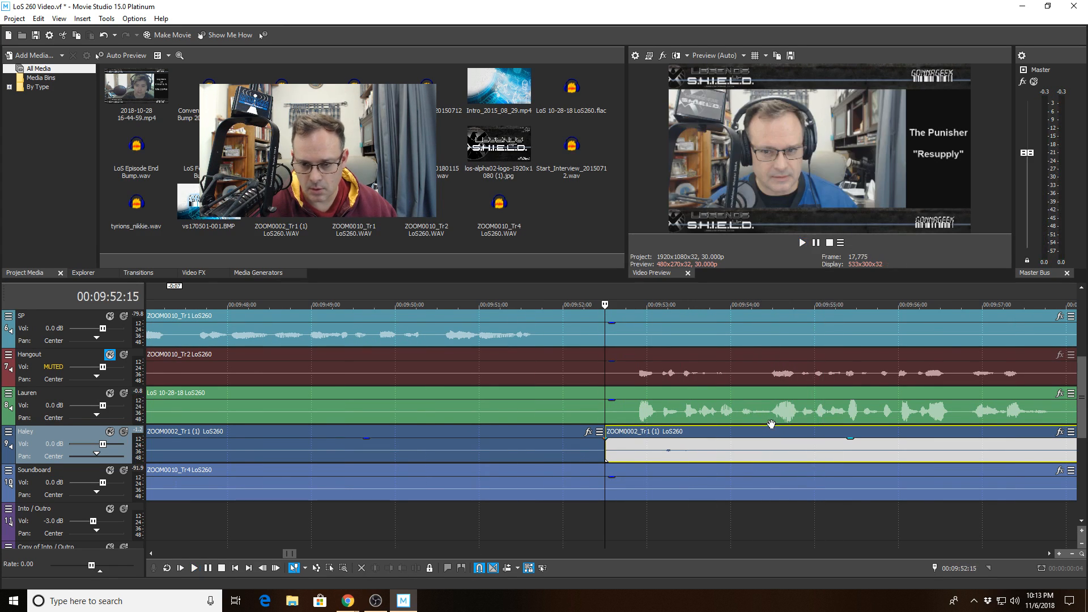
- Listen to and split Lauren's clip at 09:54:14, then undo both the Lauren and Haley splits
click(770, 420)
key(space)
key(space)
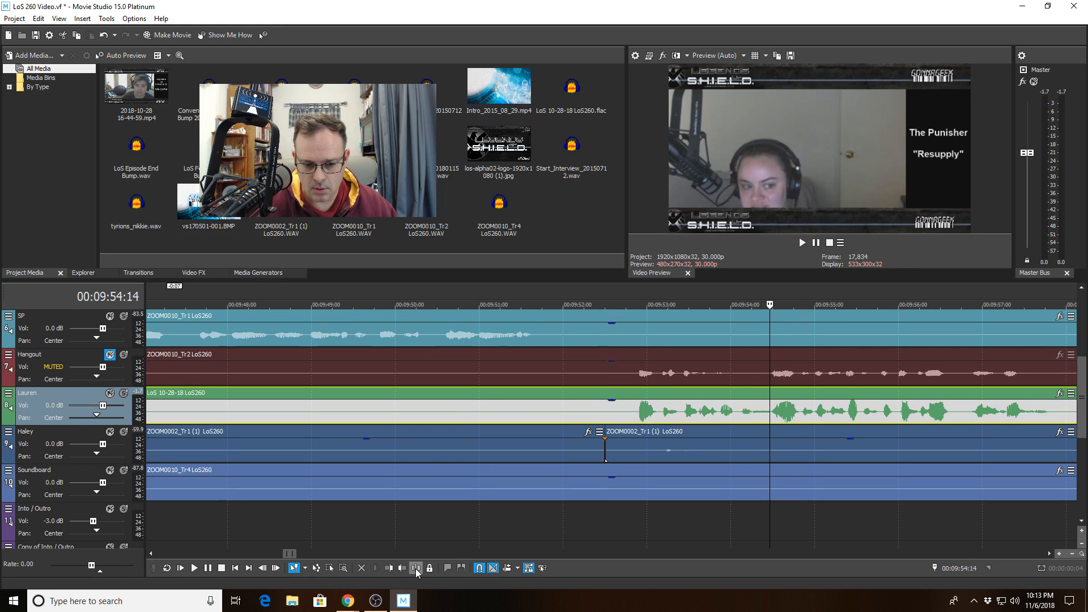
click(416, 568)
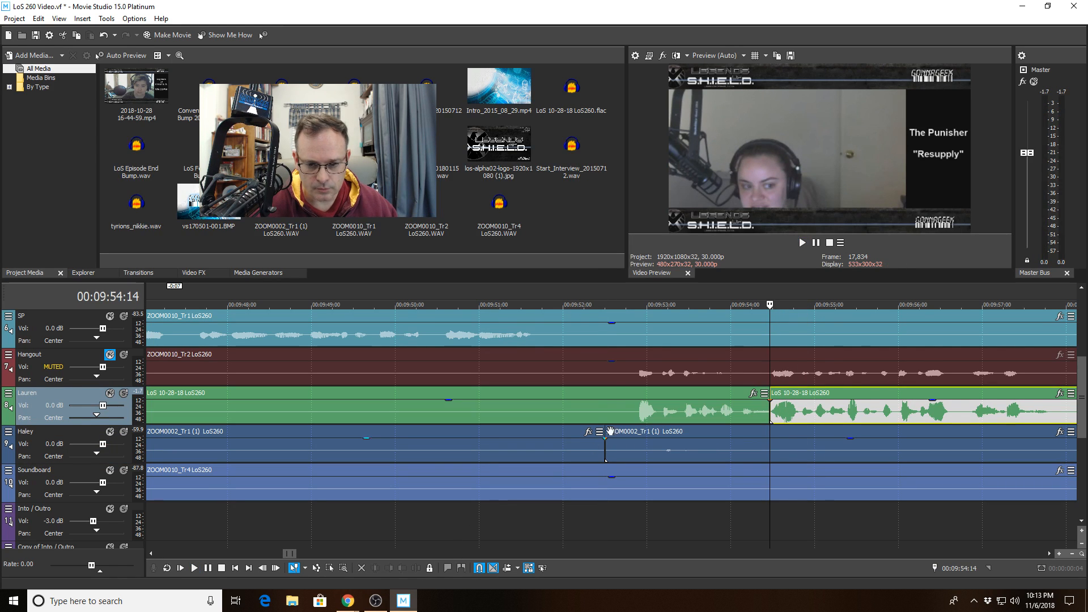
key(ctrl+z)
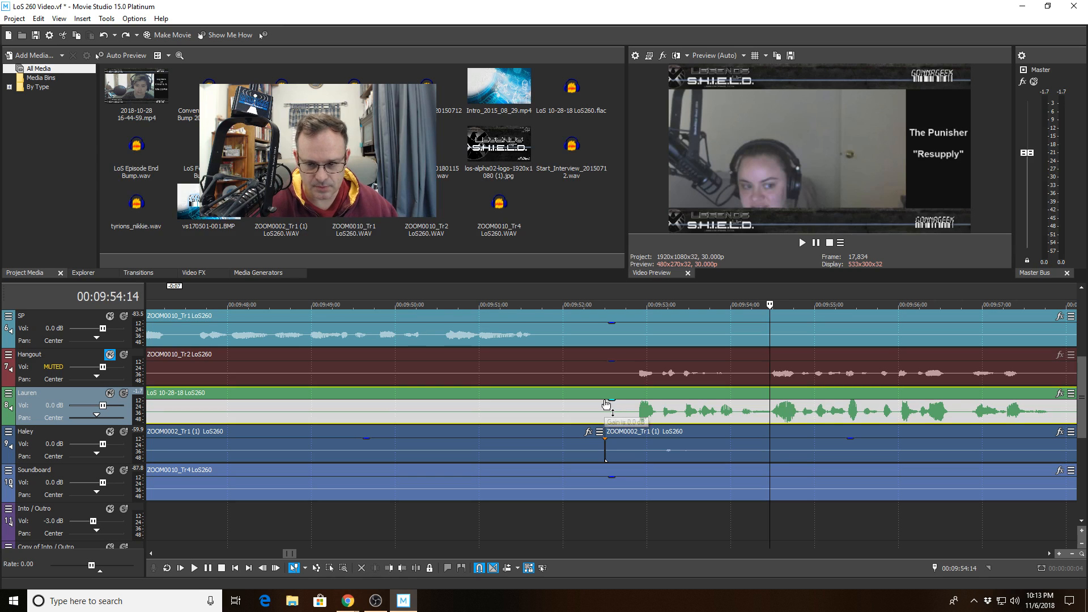
key(ctrl+z)
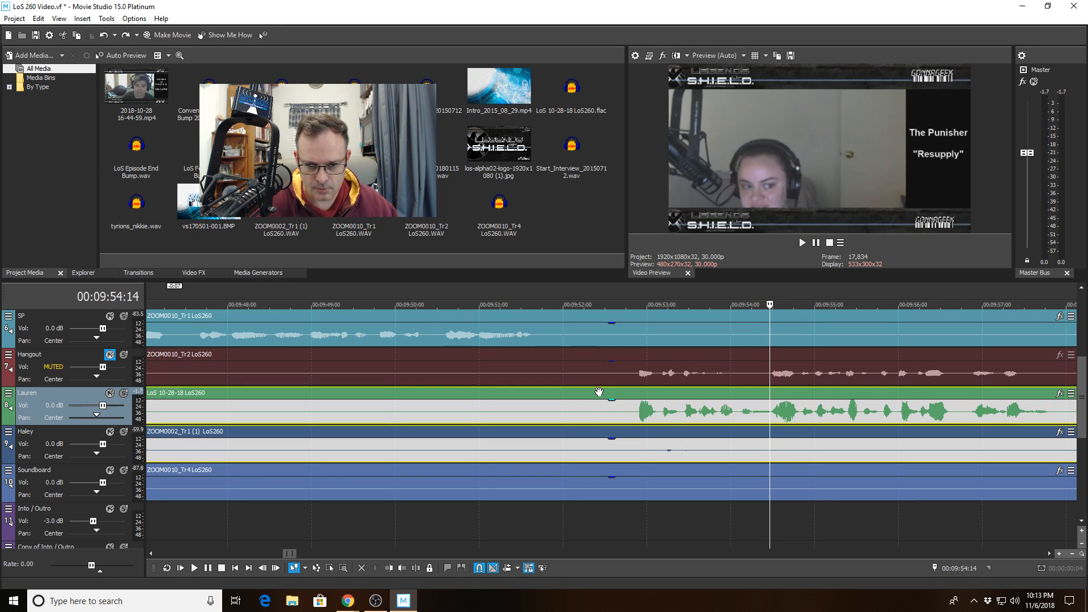
- Position the edit point near 09:54:14 on Lauren's clip, reverting an accidental lock-envelopes change
click(605, 396)
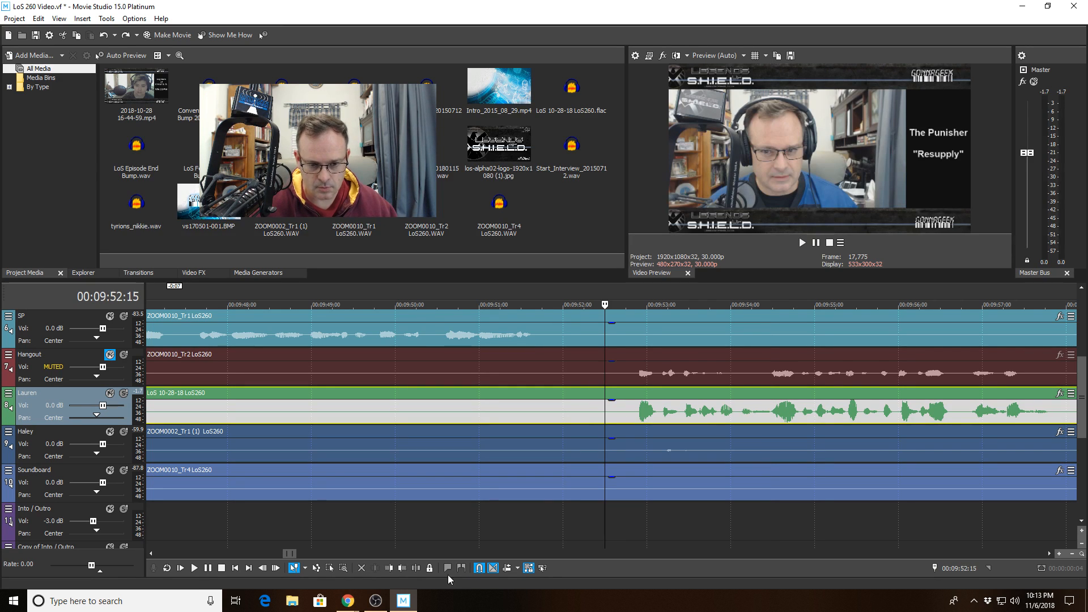
click(430, 568)
click(771, 393)
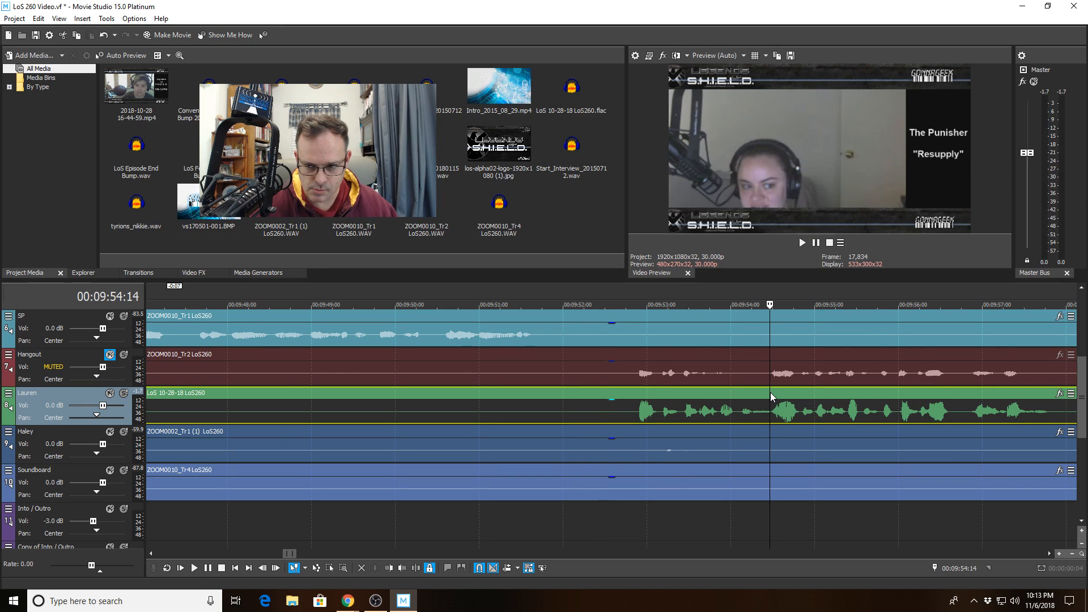
scroll(770, 393, up, 3)
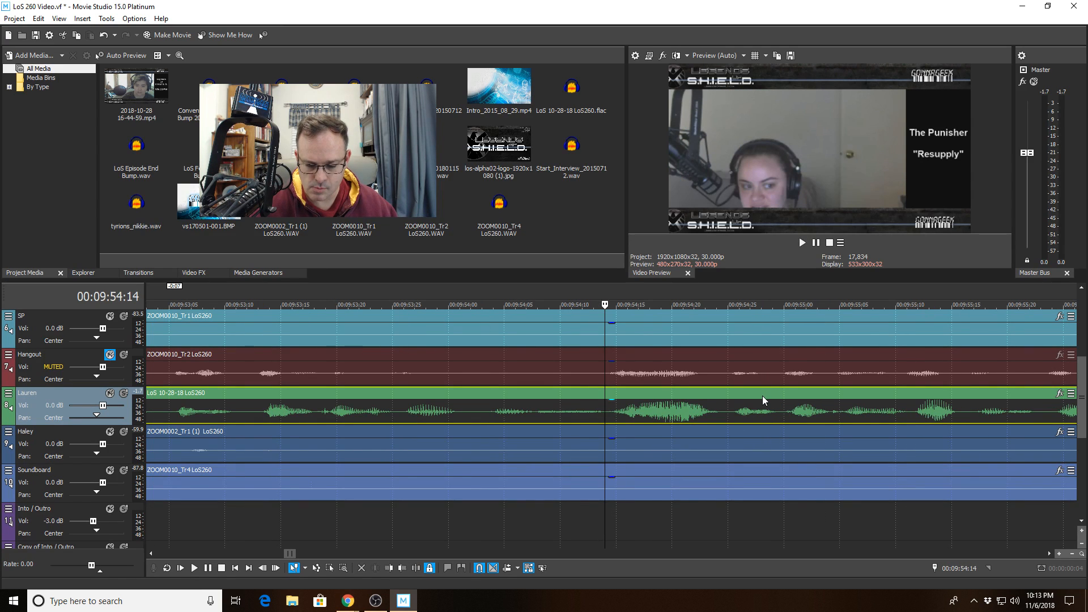
scroll(763, 396, down, 3)
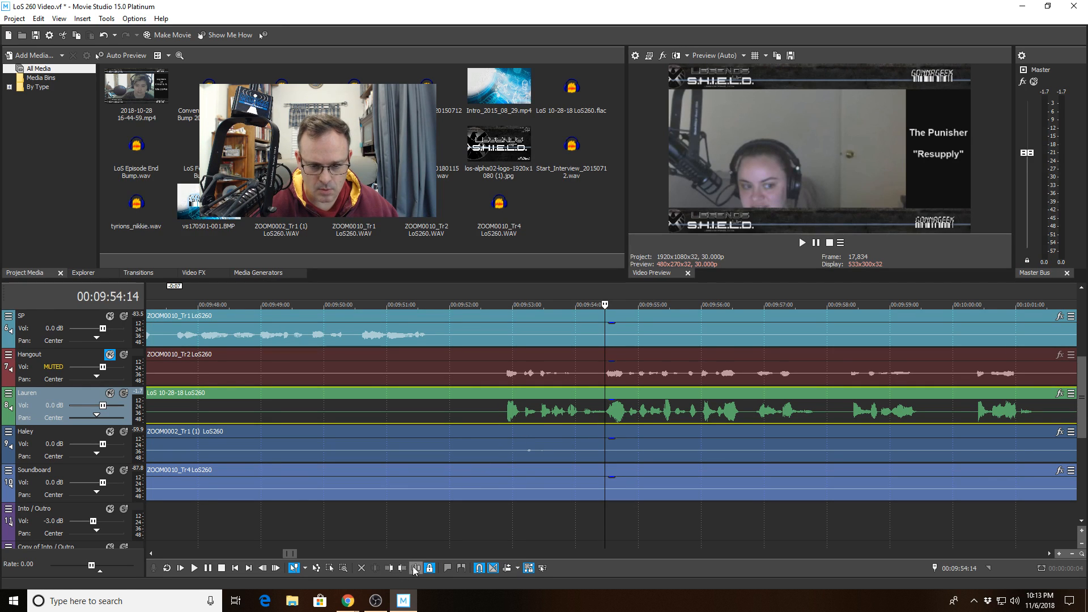
click(655, 415)
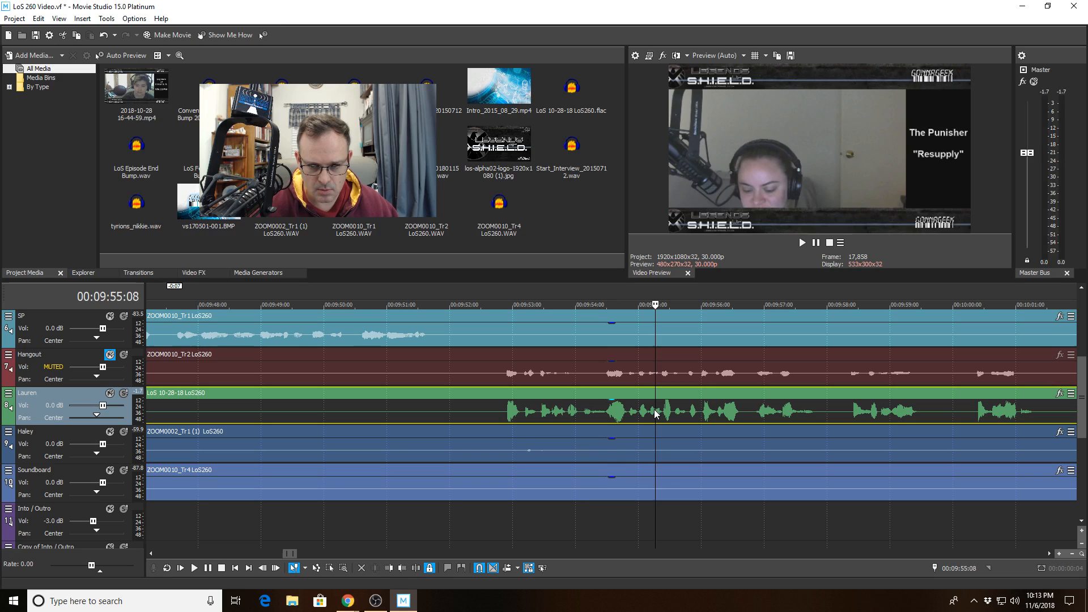
click(600, 396)
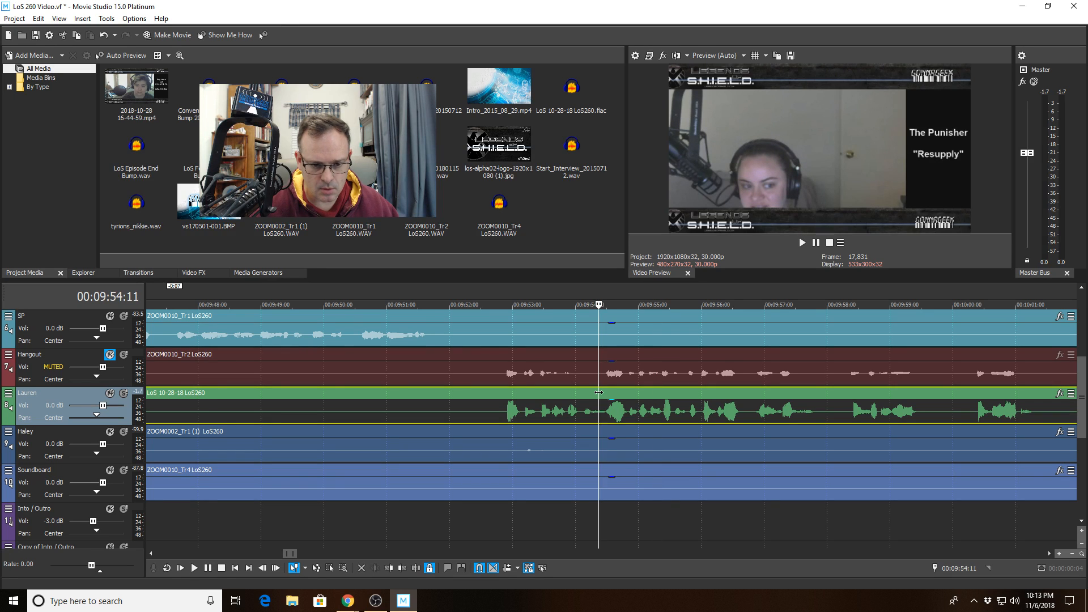
click(528, 568)
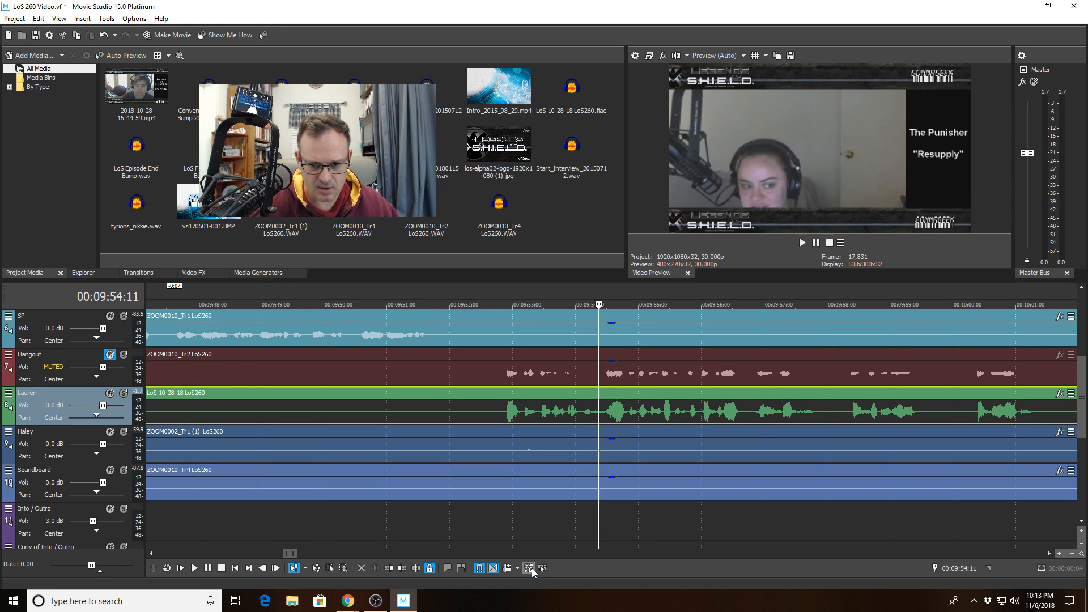
key(ctrl+z)
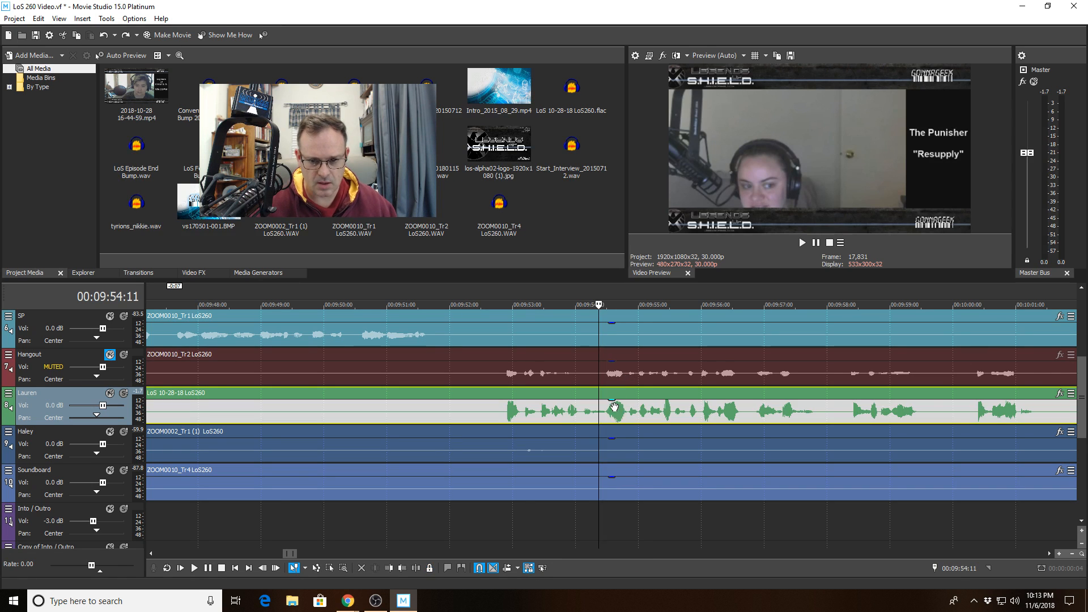
scroll(627, 441, up, 3)
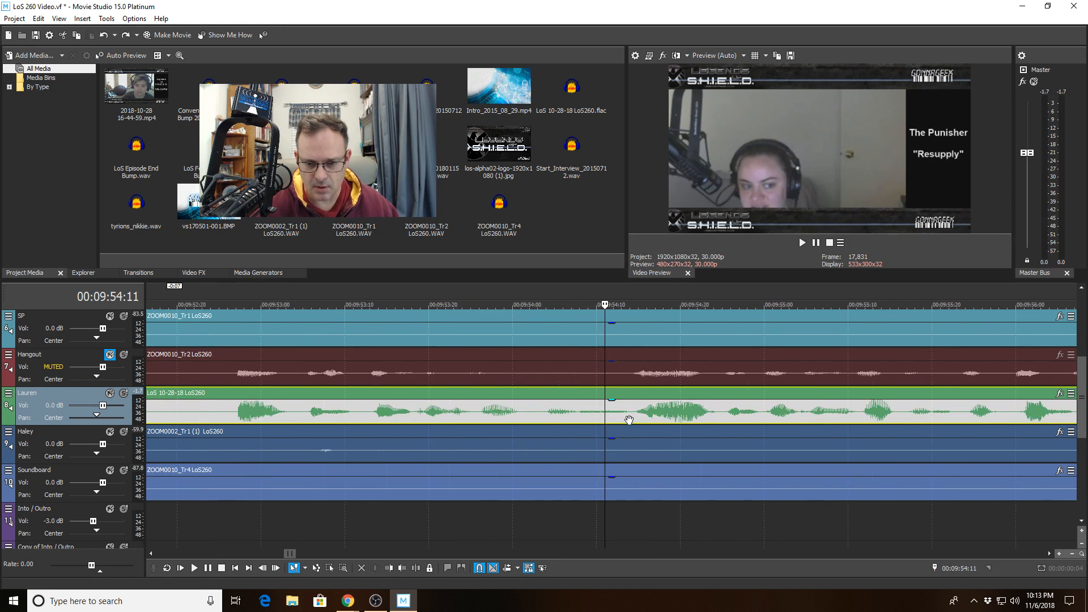
- Split Lauren's clip at 09:54:14, trim the left piece back to 09:52:22, and set playback start to 09:51:00
click(628, 417)
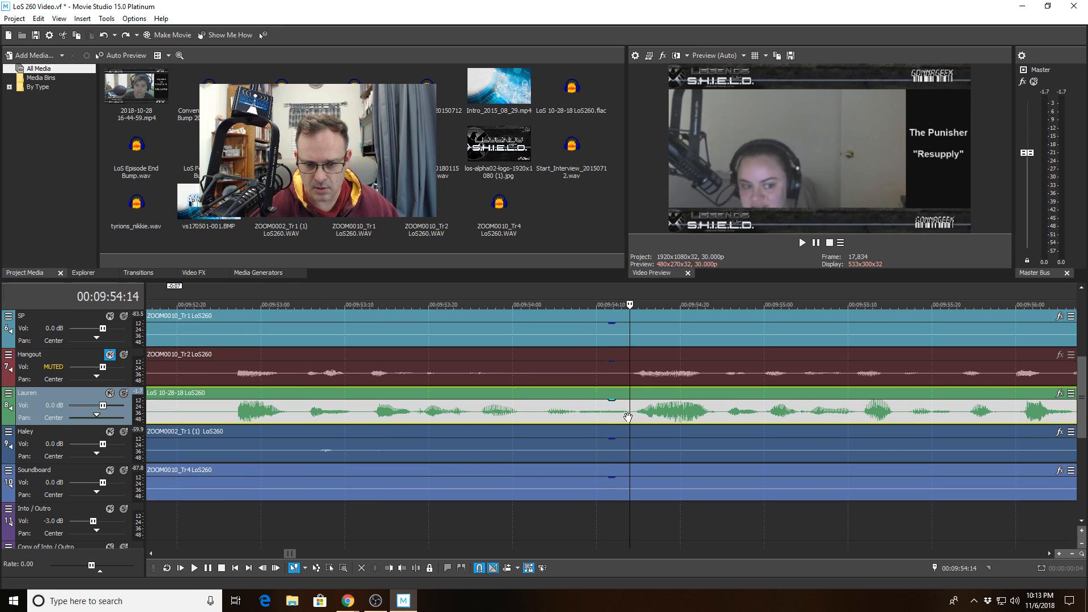
click(404, 570)
scroll(558, 427, down, 3)
click(459, 417)
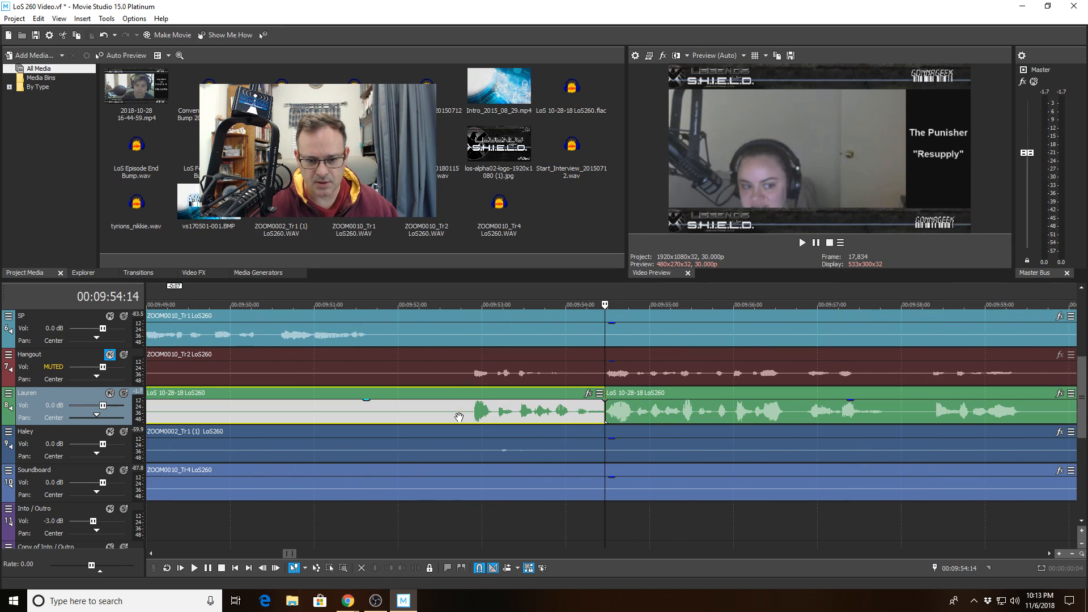
click(403, 568)
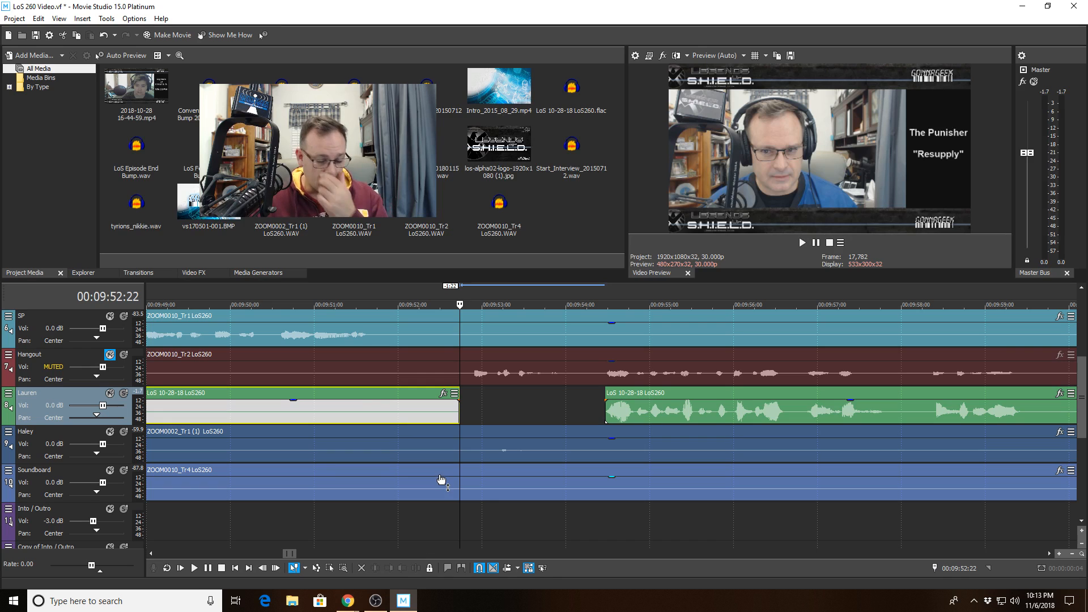
scroll(441, 479, down, 2)
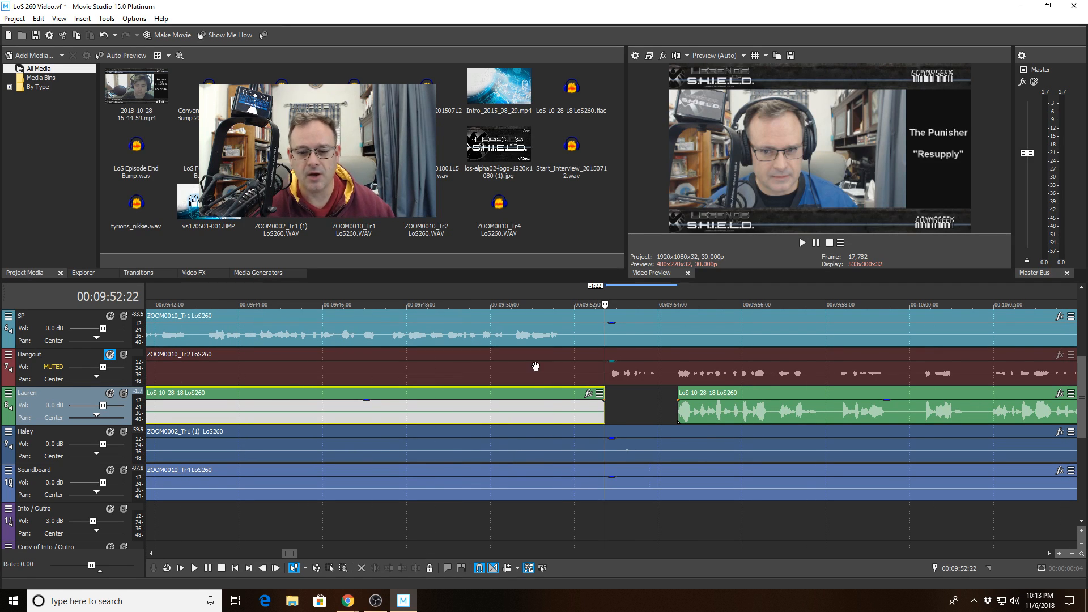
click(532, 367)
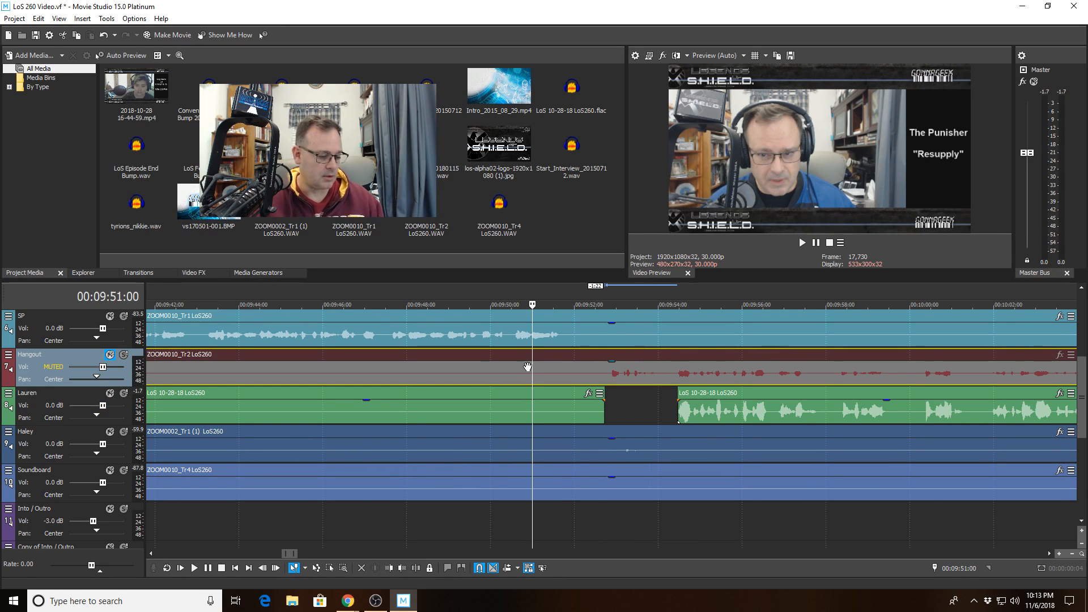
- Split Haley's clip at 10:09:03, trim the right piece to start at 00:10:13:10, then replay from 00:10:07:01
key(space)
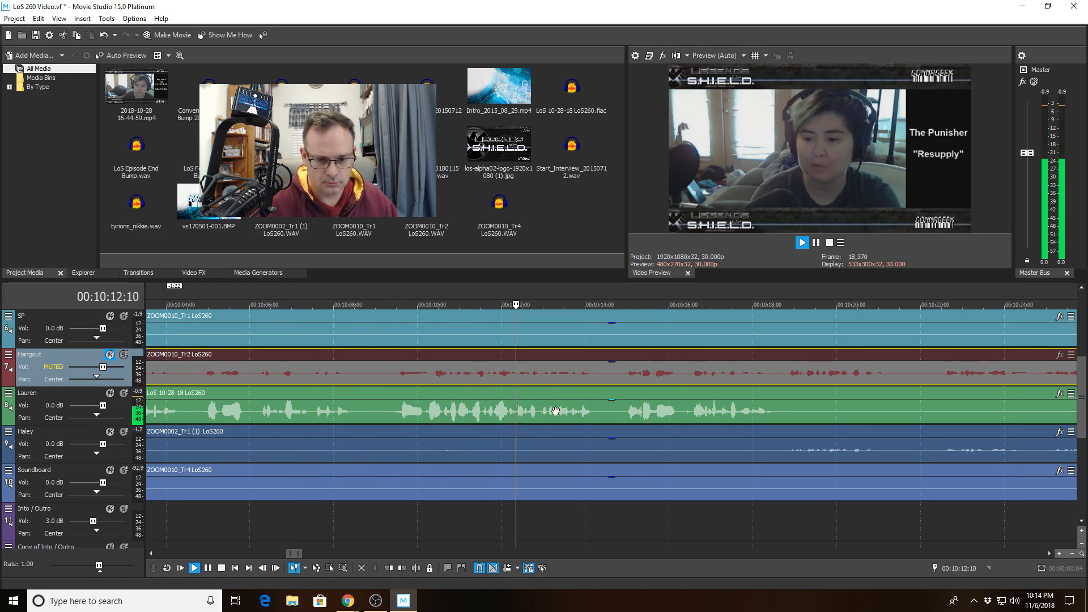
click(379, 444)
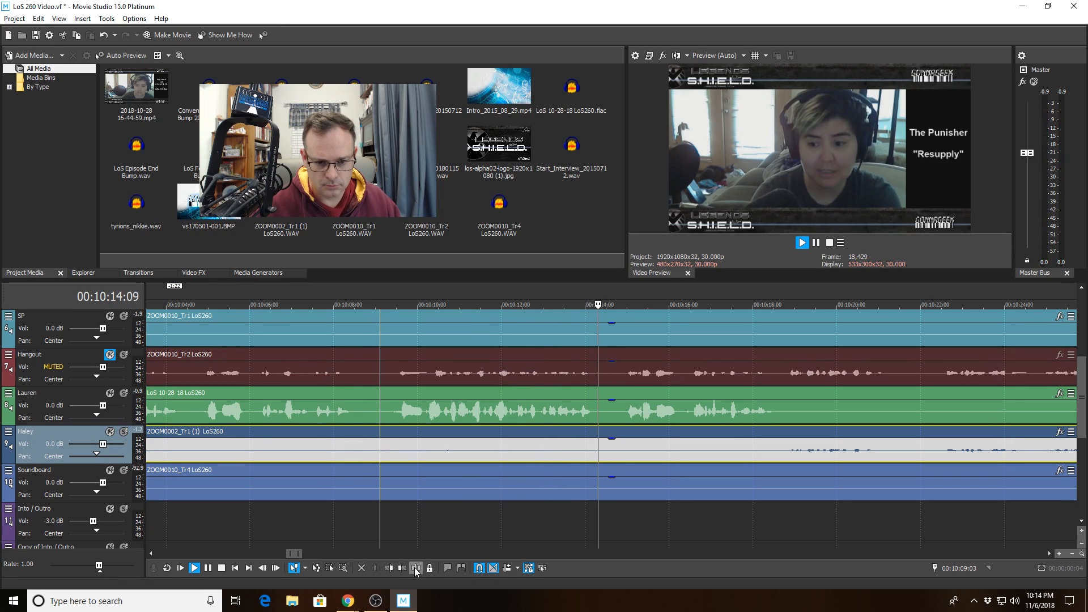
key(s)
key(space)
click(388, 567)
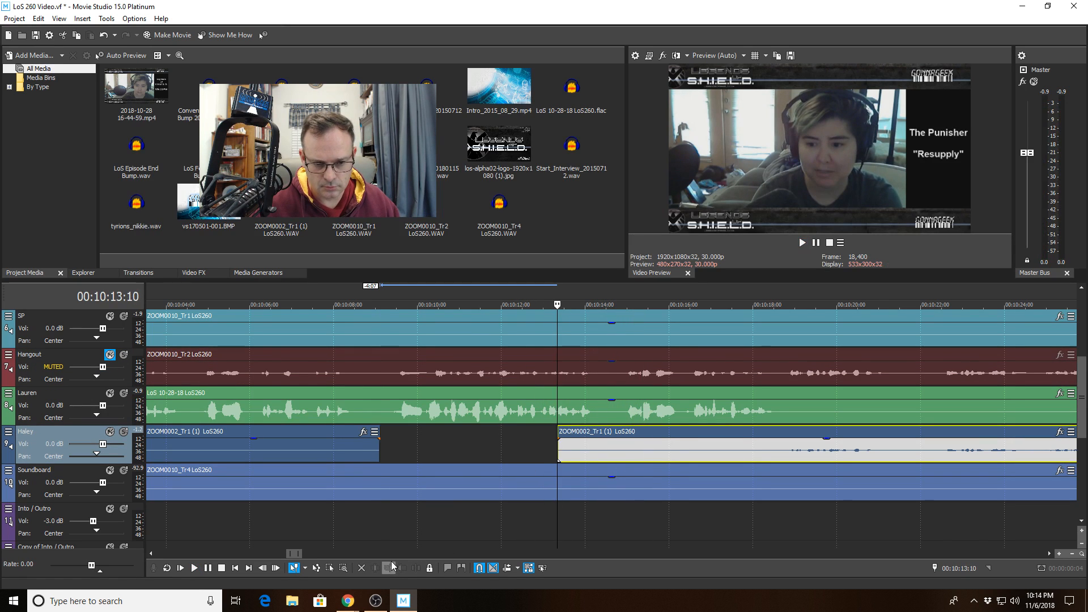
click(293, 415)
key(space)
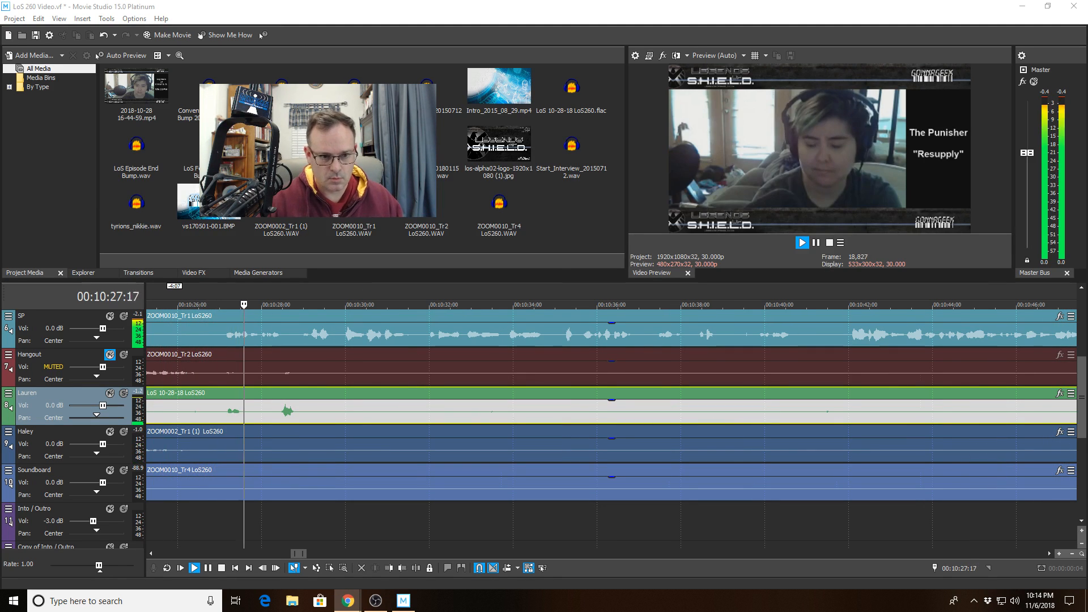
- Cut Lauren's silence from 00:10:25:15 to 00:10:26:27 by splitting and trimming, then play back the result
click(197, 410)
key(space)
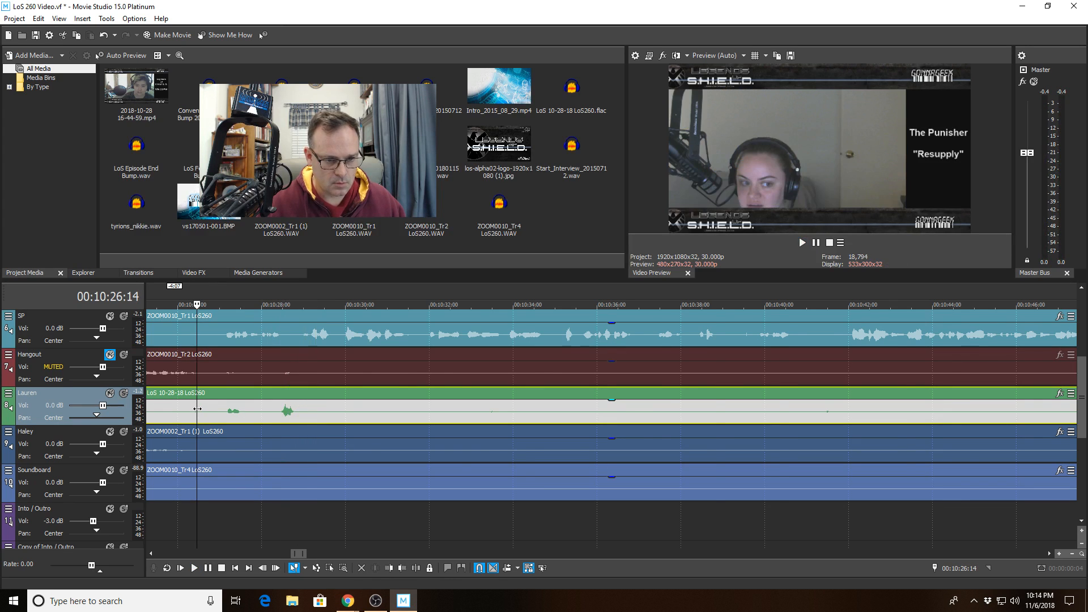
scroll(196, 409, down, 1)
click(552, 417)
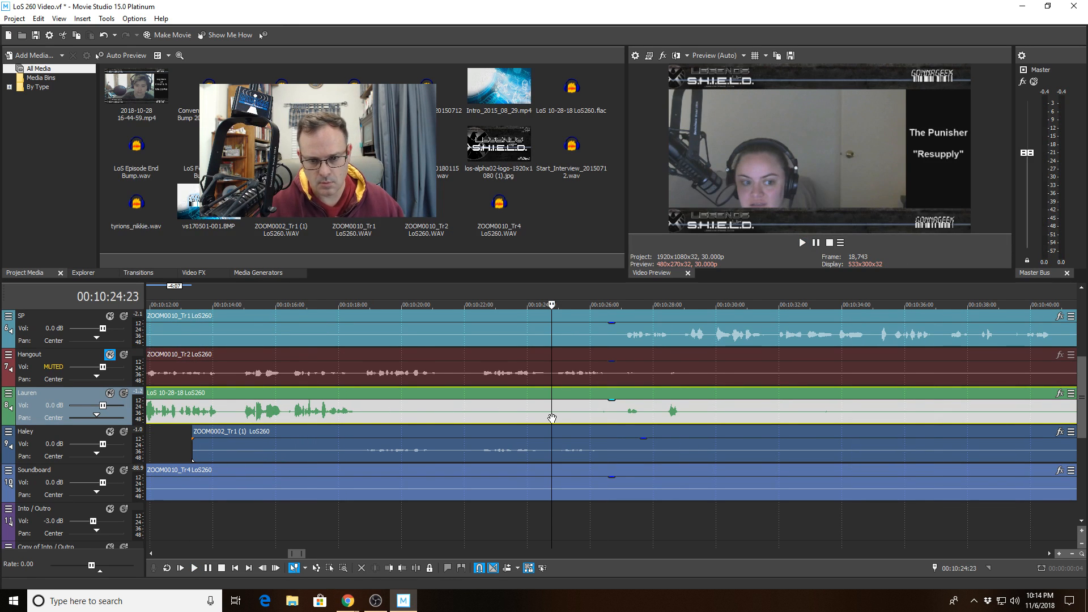
key(space)
scroll(552, 418, up, 3)
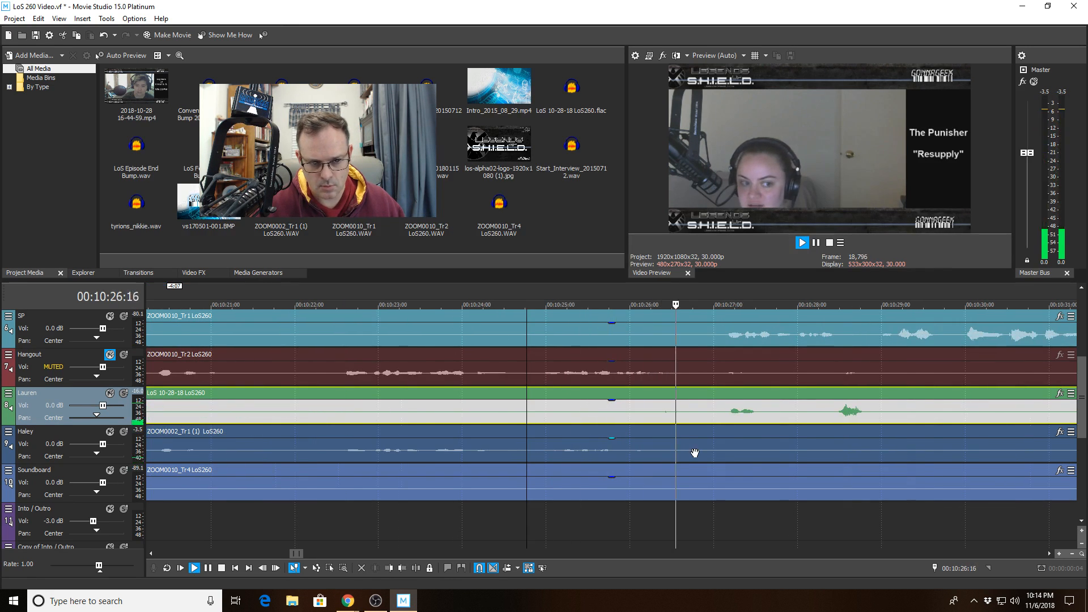
click(588, 413)
key(space)
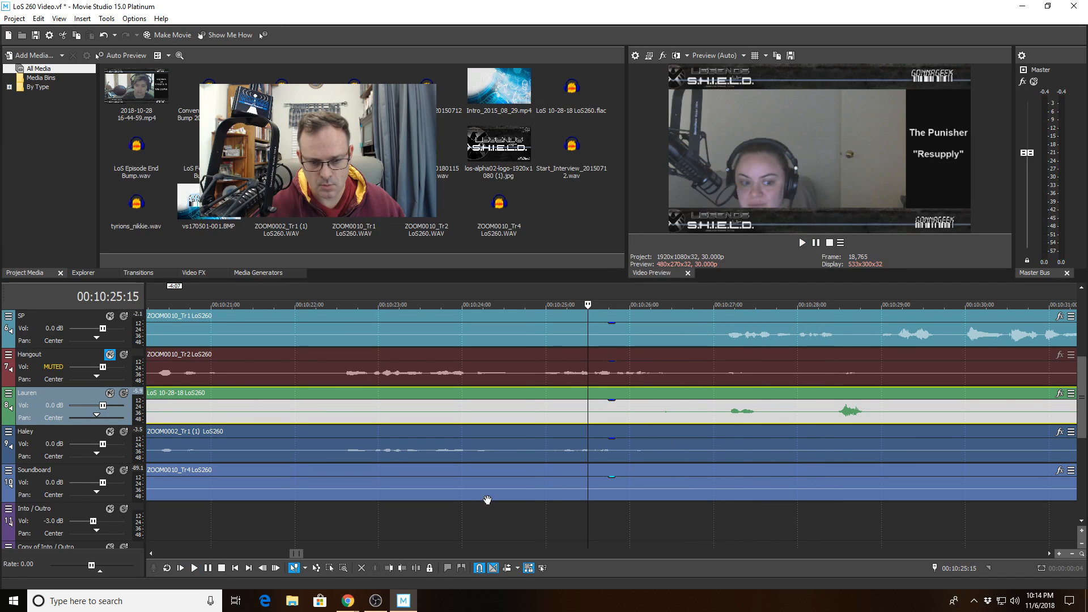
key(s)
click(704, 415)
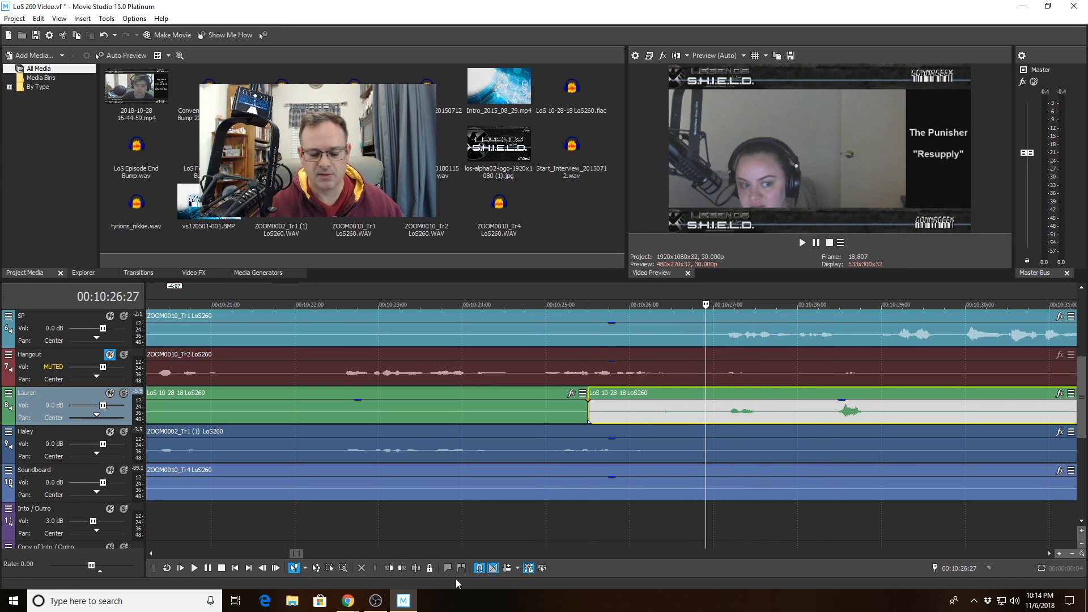
click(388, 567)
click(420, 405)
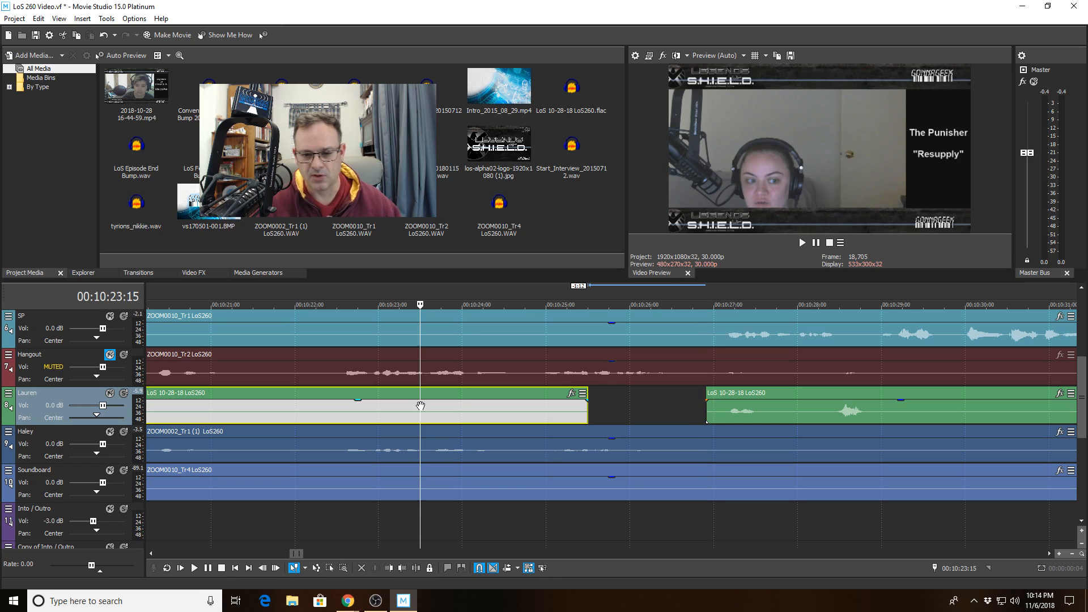
key(space)
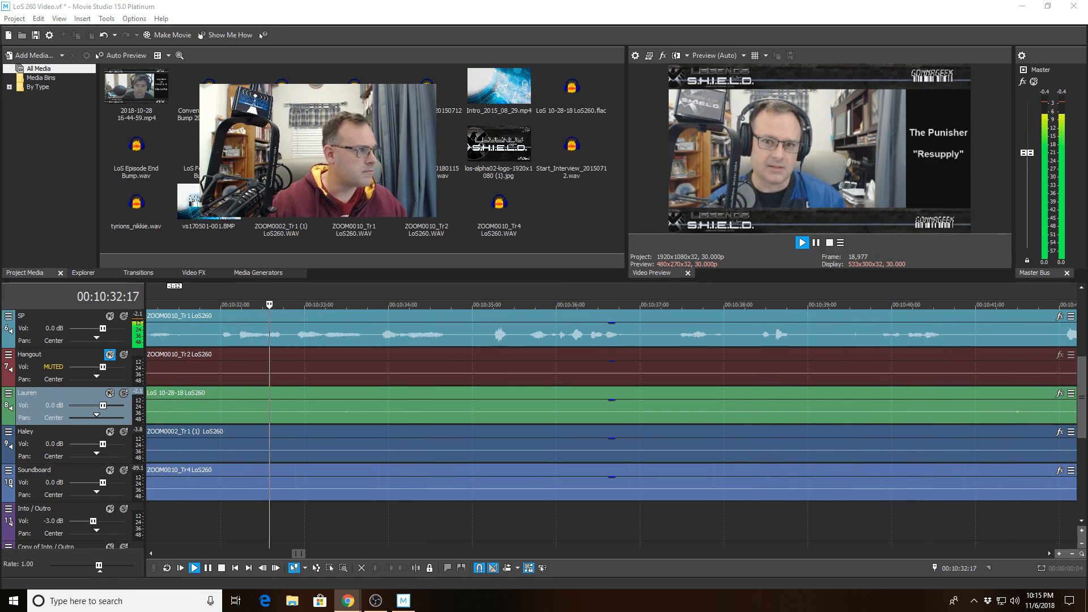
- Split Lauren's clip at 00:10:39:24 and trim the right piece to start at 00:10:43:21
scroll(605, 423, down, 5)
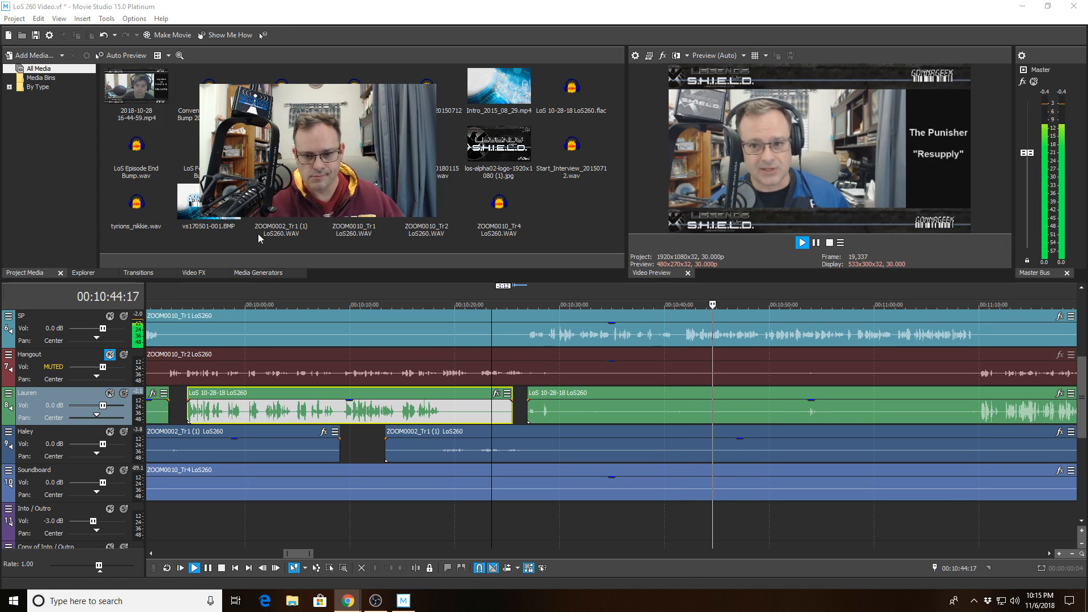
click(625, 338)
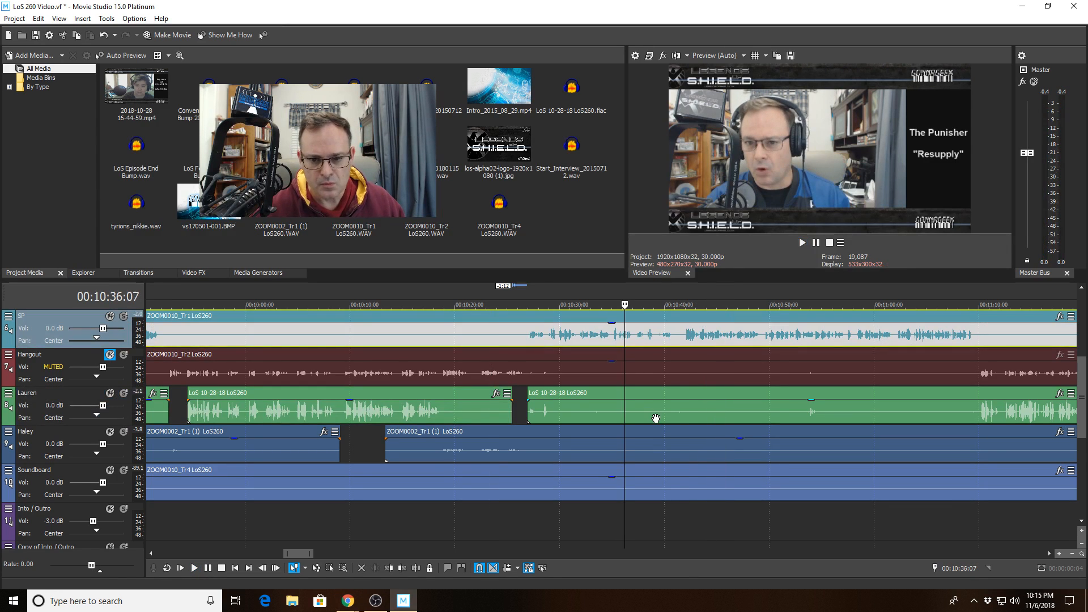
click(662, 418)
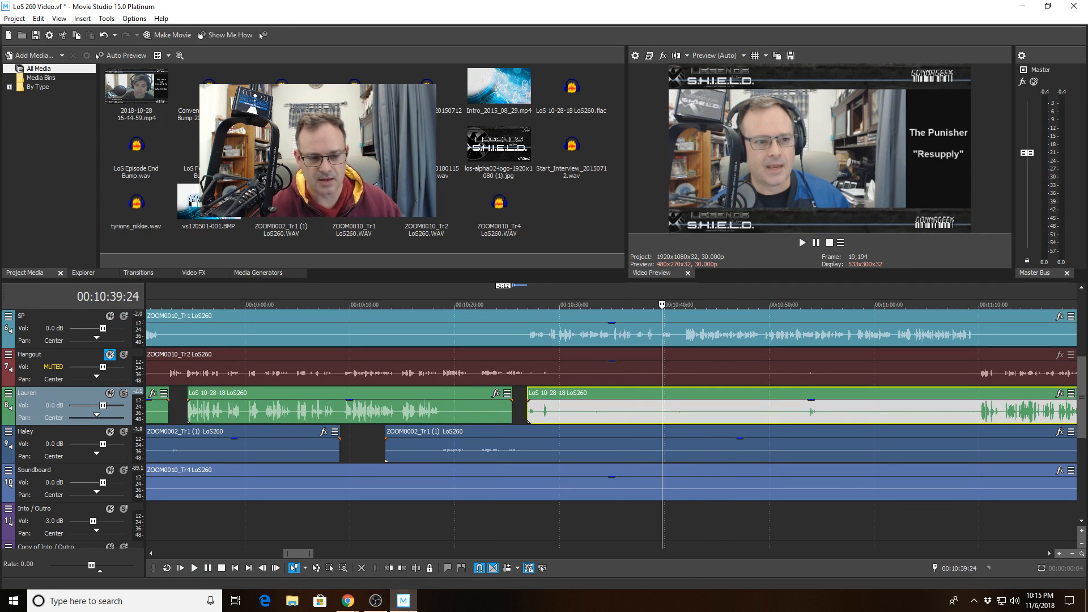
click(416, 568)
click(702, 406)
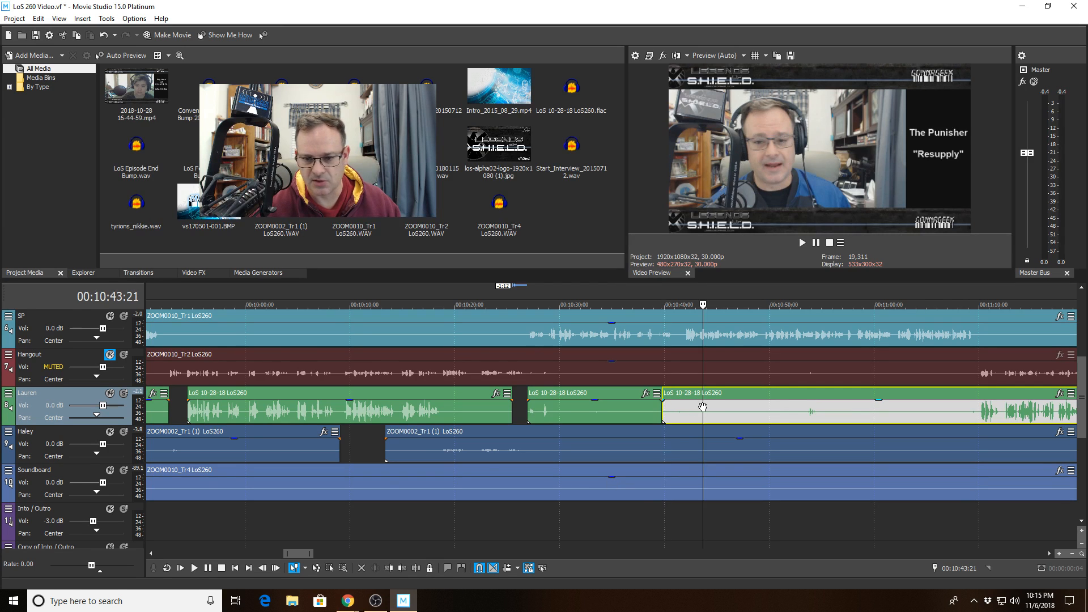
scroll(703, 406, up, 5)
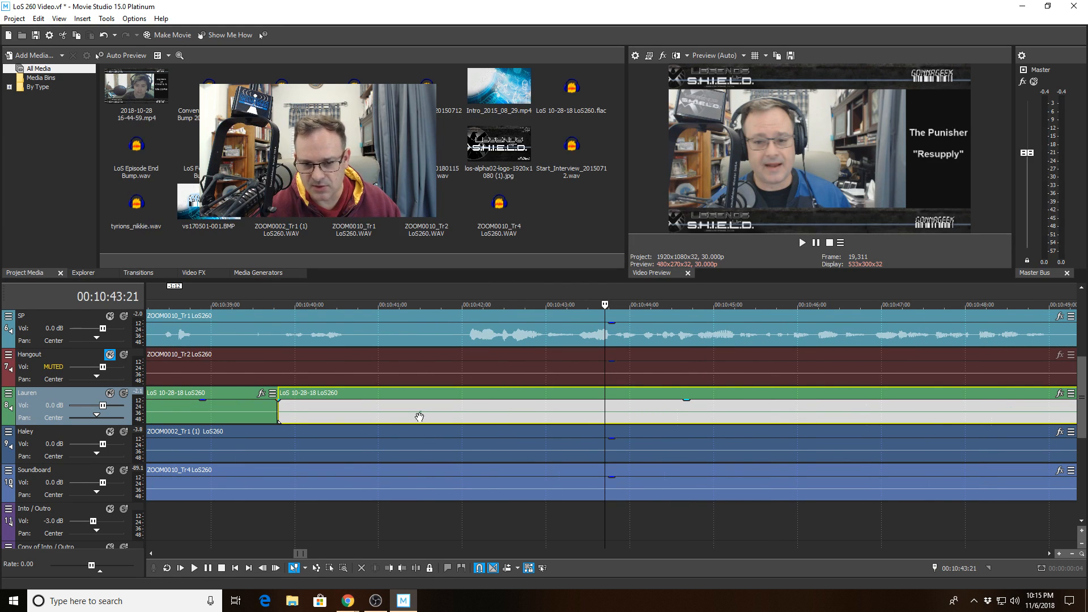
click(388, 568)
scroll(475, 432, down, 3)
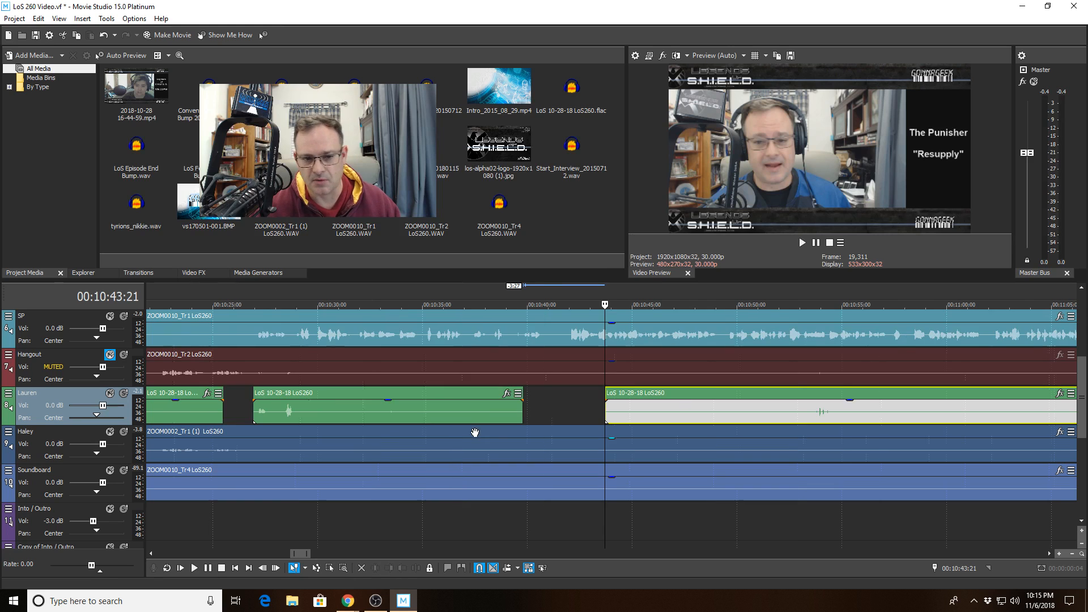
click(482, 343)
- Split Lauren's clip at 00:11:08:22 and trim the right piece to start at 00:11:09:28
key(space)
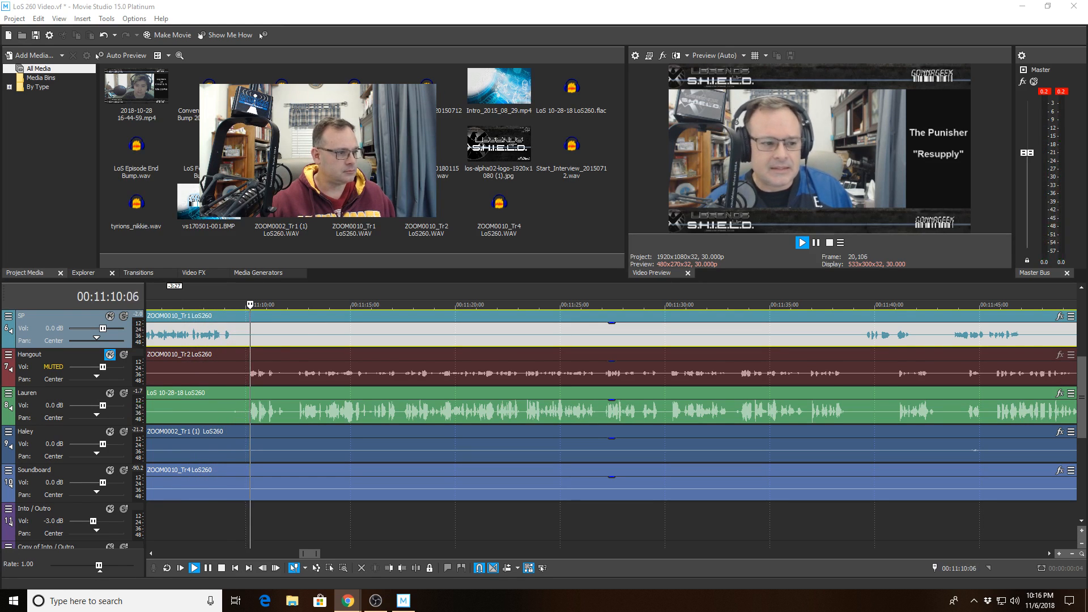
click(219, 411)
key(space)
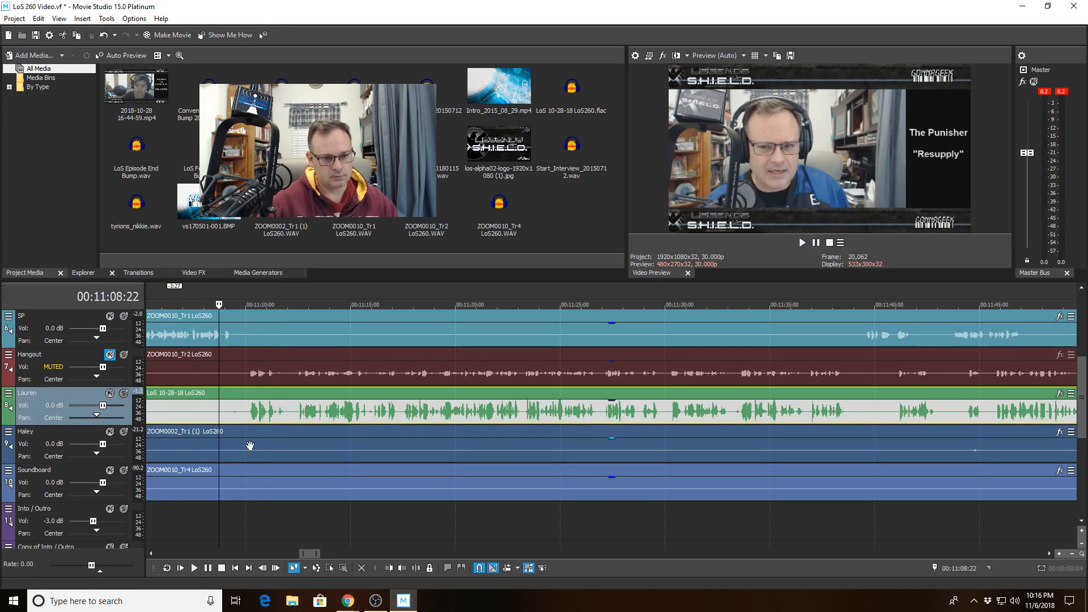
click(417, 568)
scroll(320, 489, up, 4)
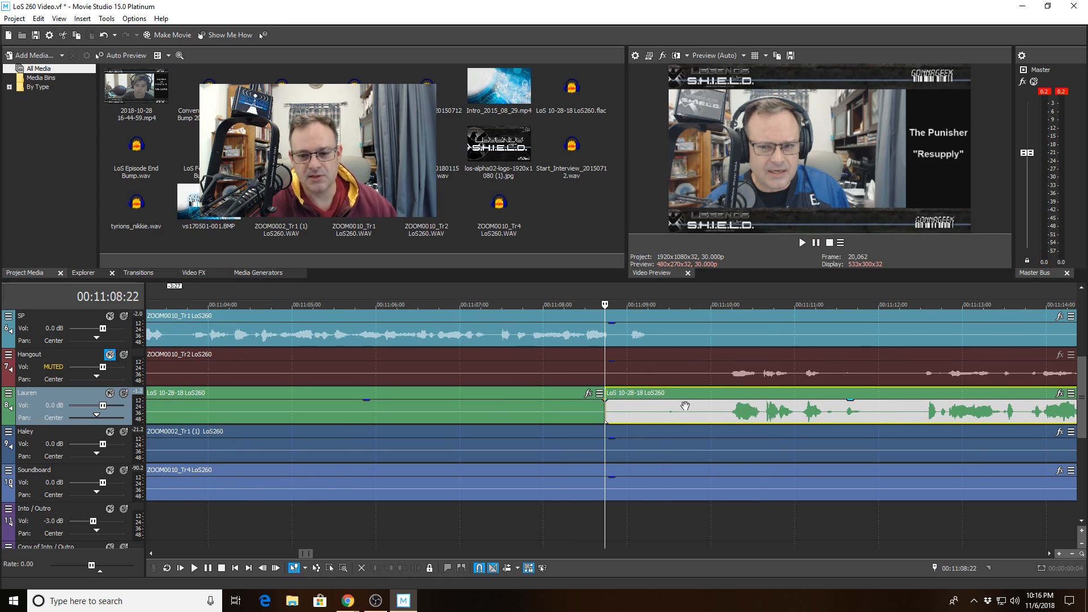
click(705, 416)
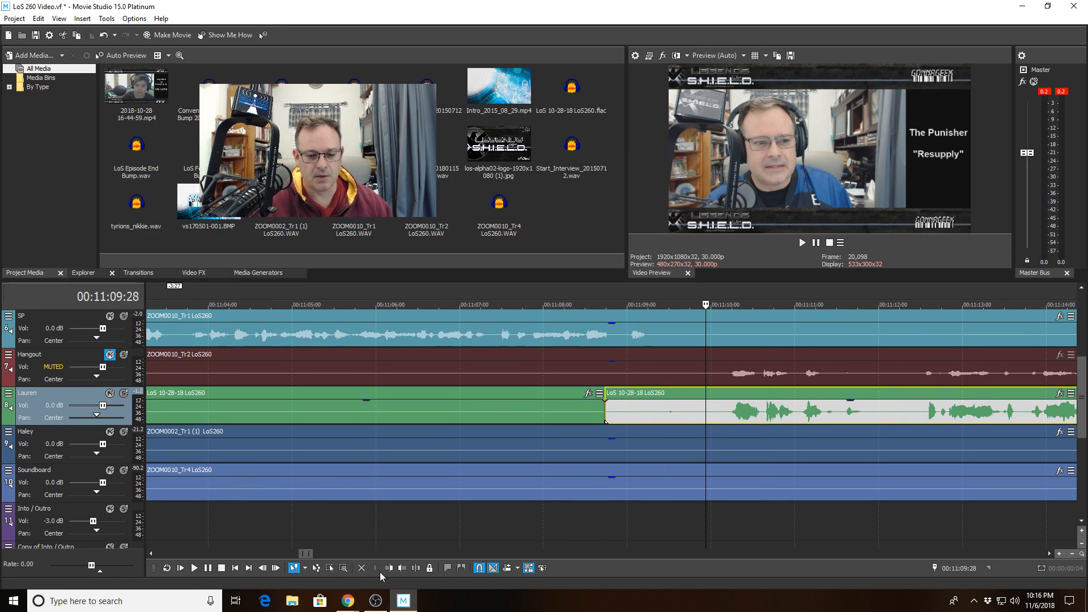
click(410, 566)
- Replay from 00:11:07:27 across the new gap, stopping on SP's clip at 00:11:40:29
click(536, 368)
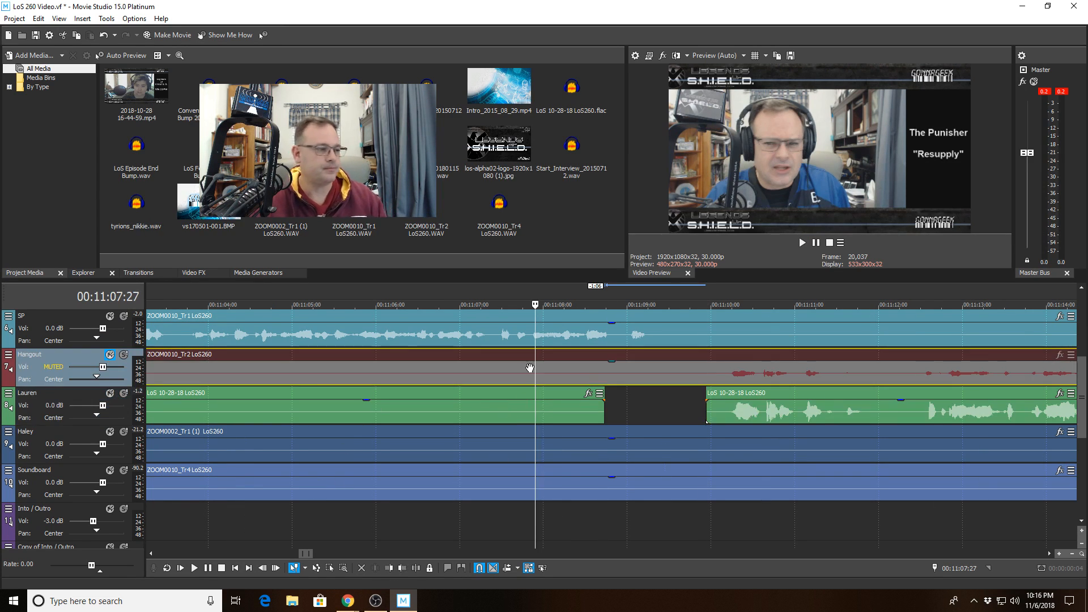
key(space)
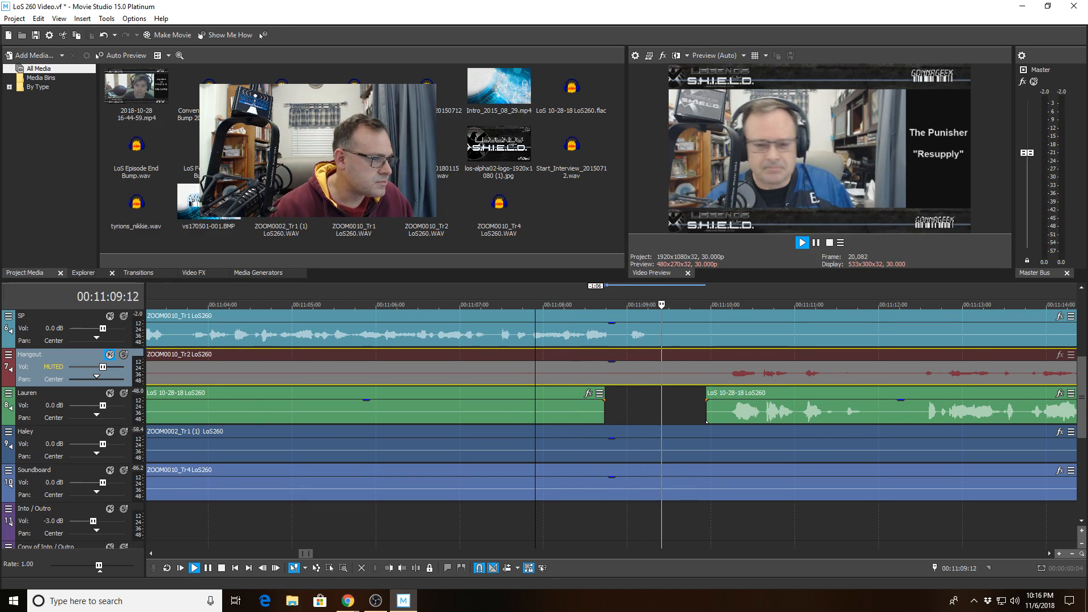
key(alt+Tab)
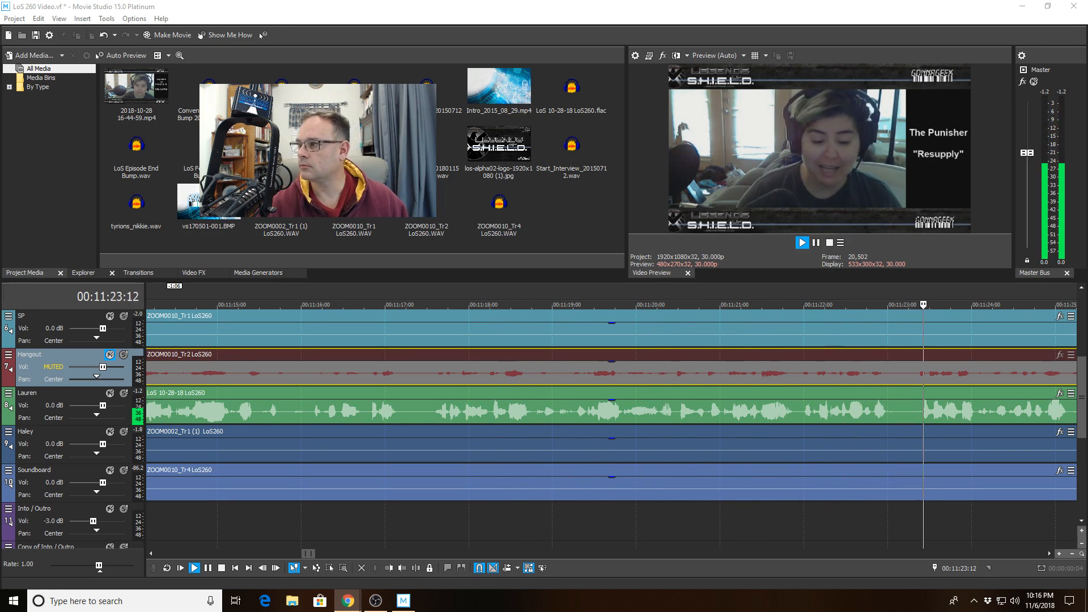
click(423, 205)
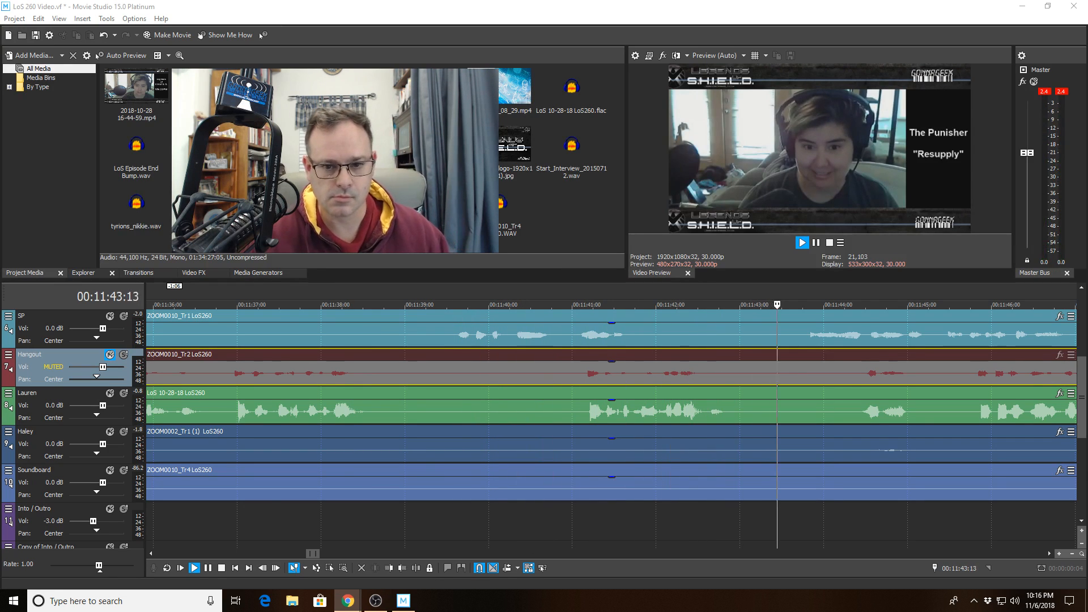
click(570, 341)
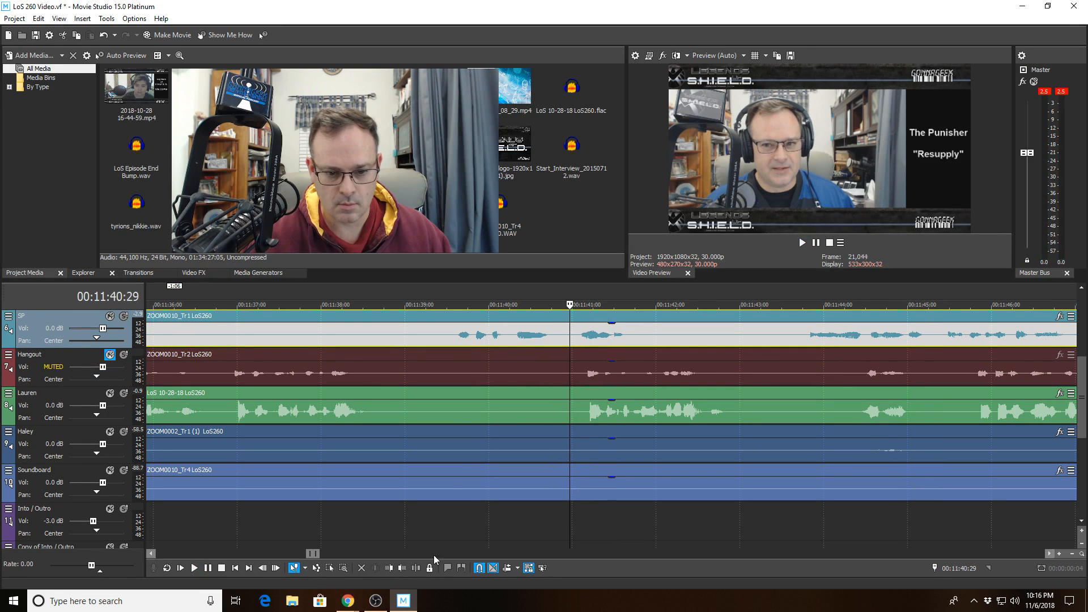
- Split SP's clip at 00:11:40:29, trim the right piece to start at 00:11:41:28, and play it back
click(415, 568)
click(651, 338)
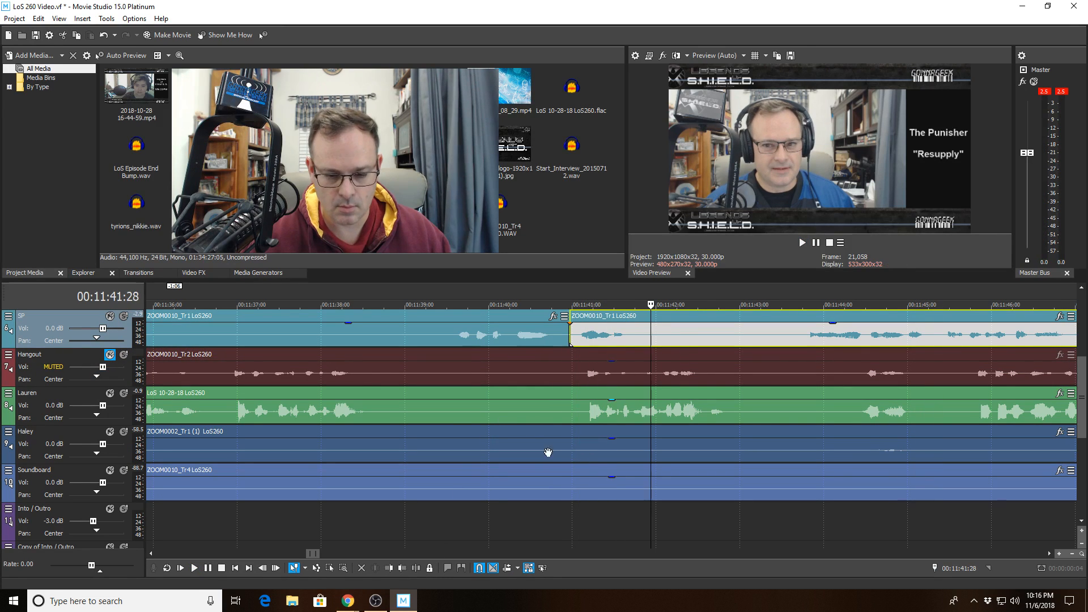
click(389, 568)
click(436, 334)
key(space)
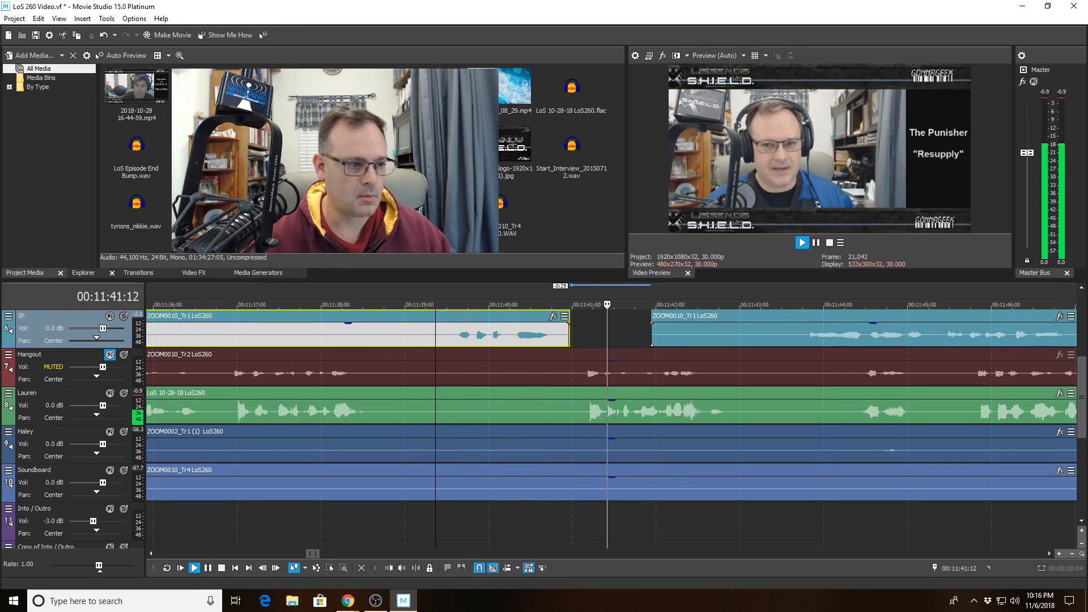
key(space)
key(alt+Tab)
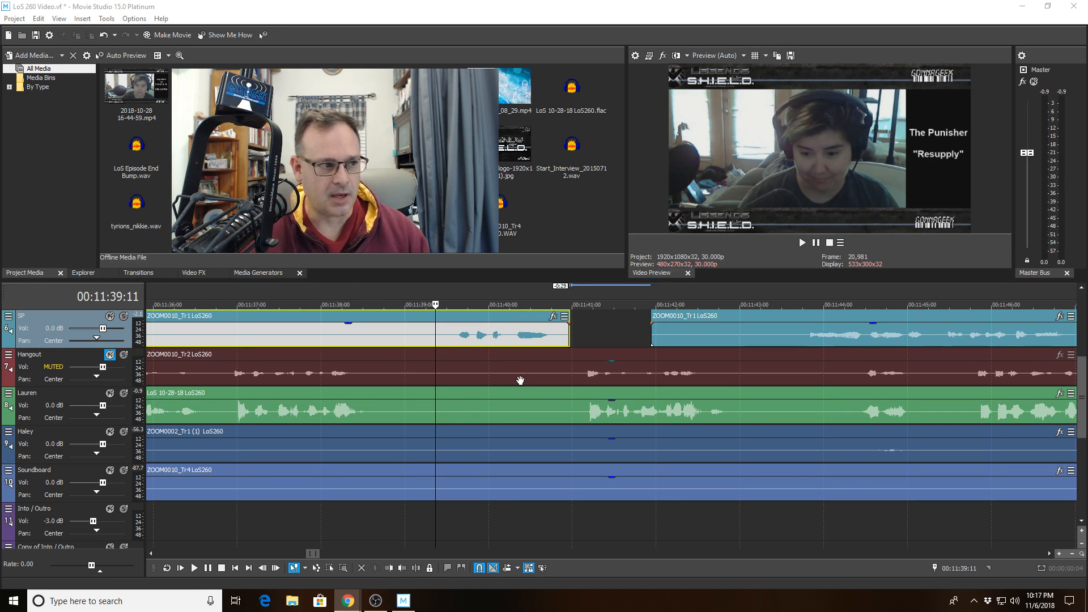
- Play from 00:11:37:22 past the SP gap, stop at 00:11:44:01, and select Lauren's track
scroll(521, 378, down, 6)
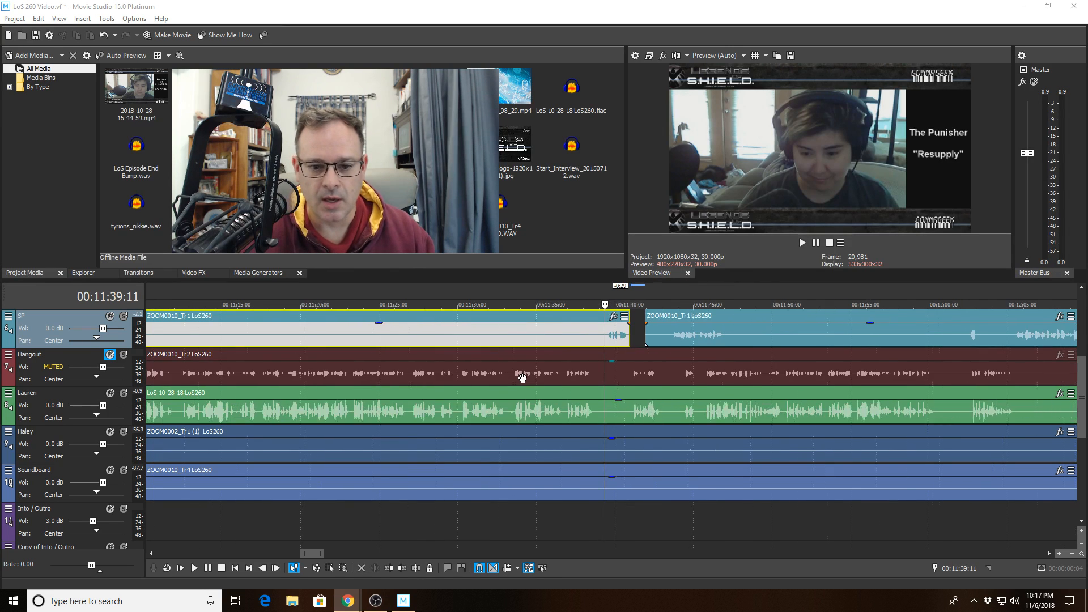
scroll(522, 377, down, 3)
scroll(543, 377, down, 2)
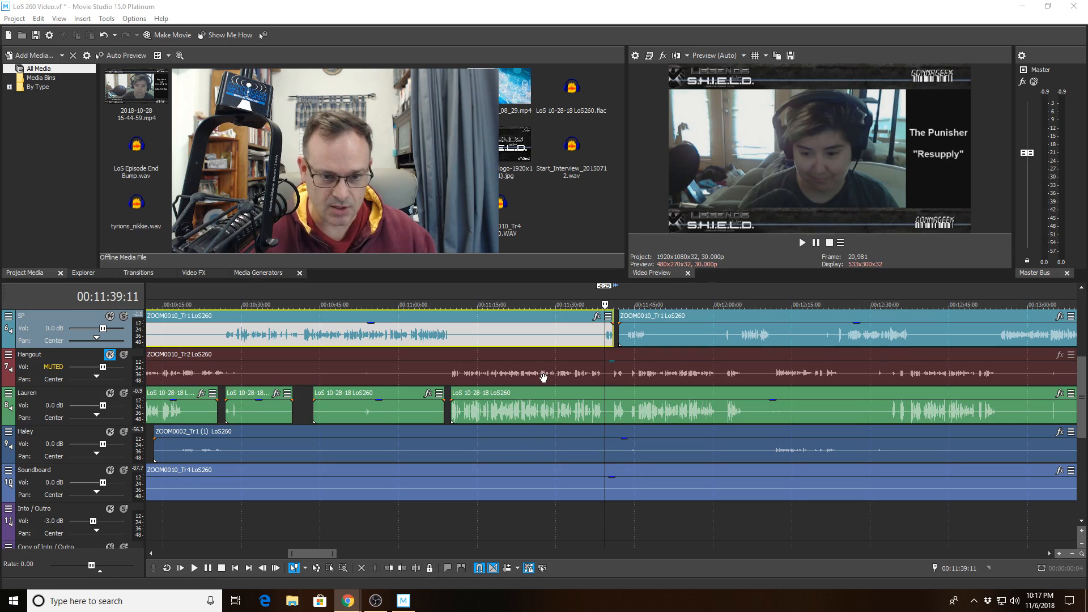
click(788, 302)
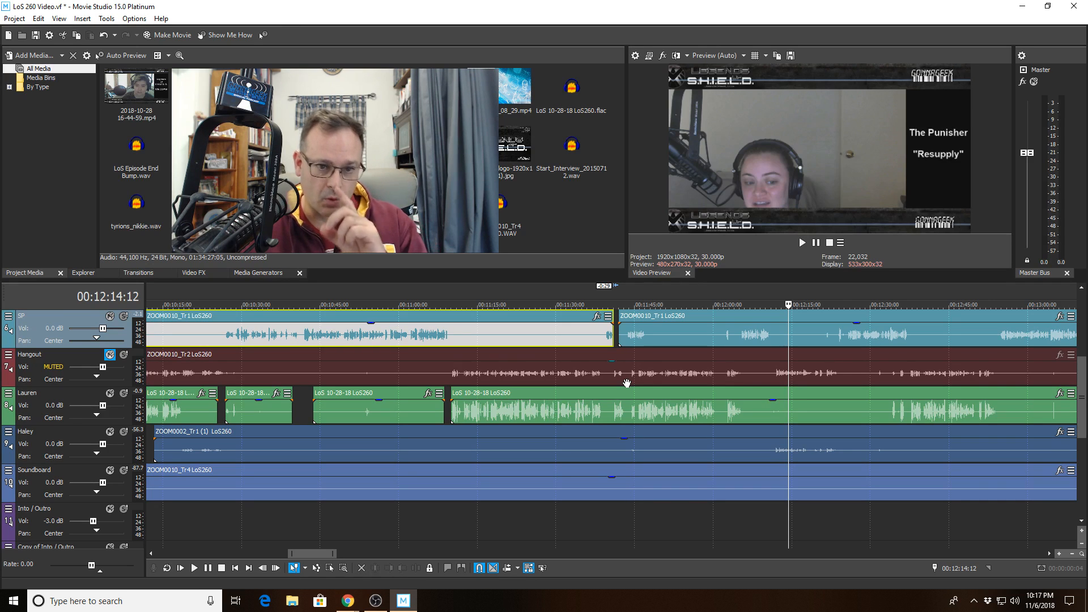
click(597, 305)
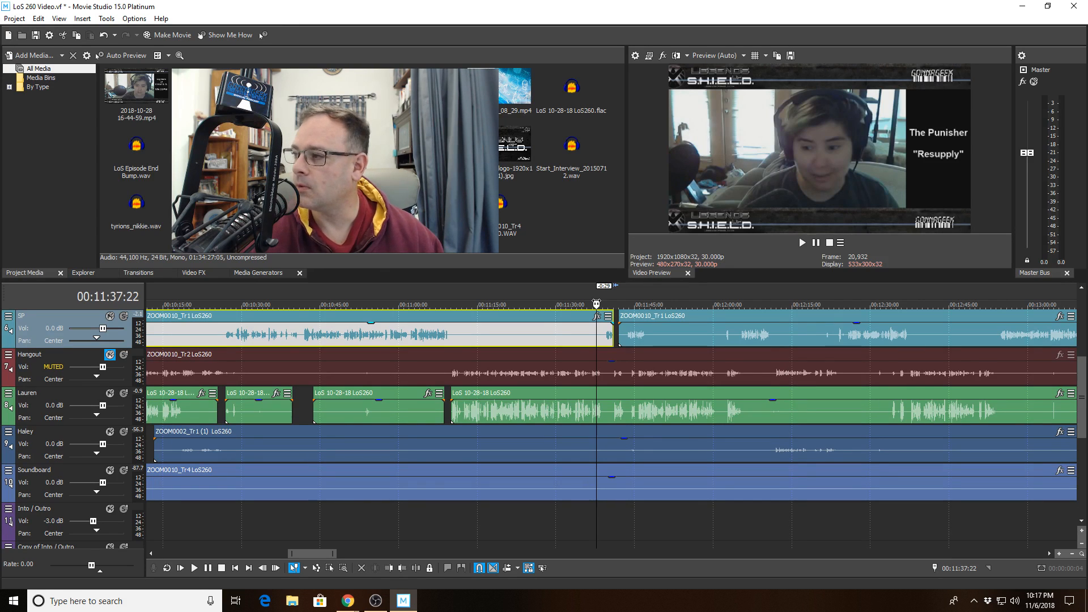
key(space)
scroll(563, 371, up, 5)
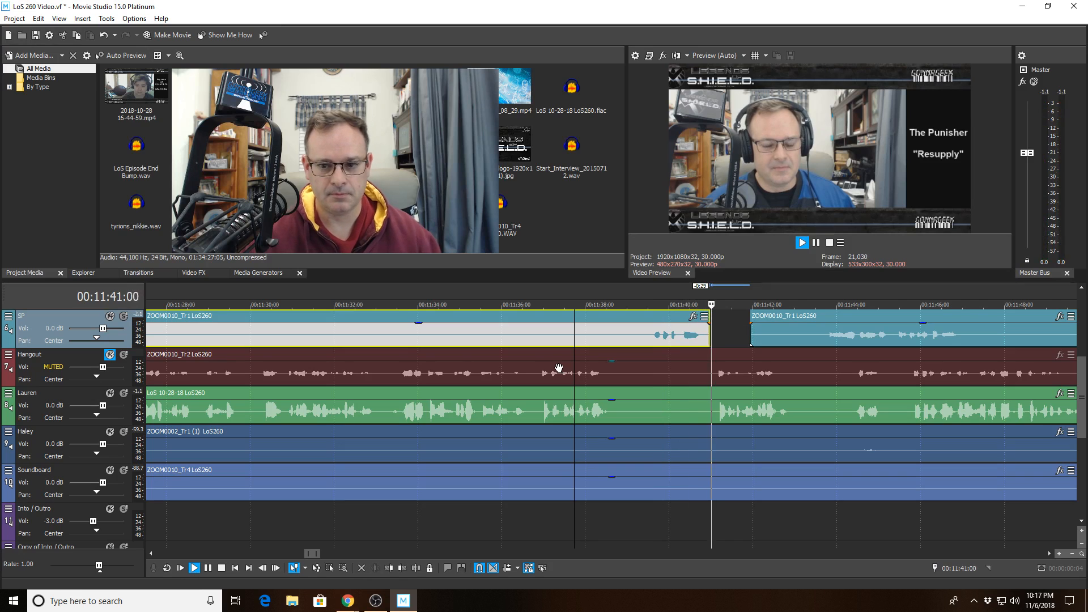
scroll(558, 368, down, 4)
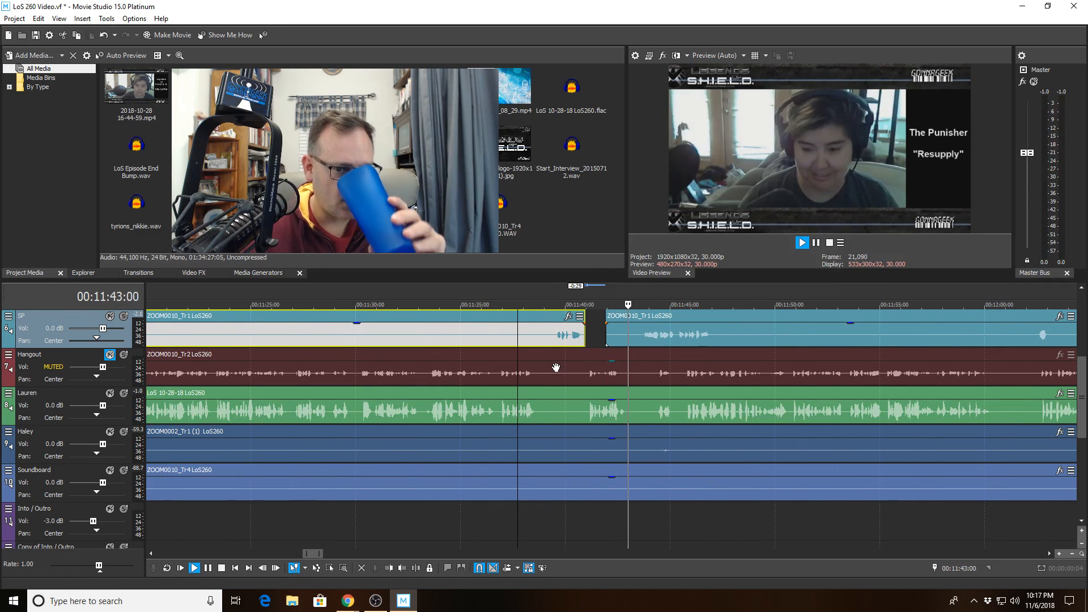
scroll(555, 367, up, 4)
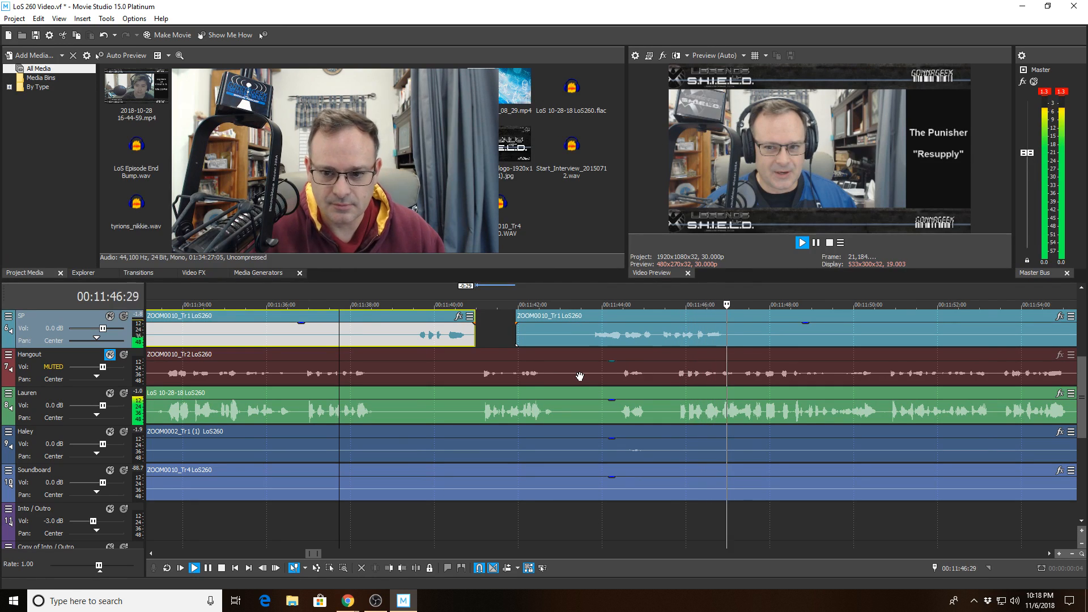
click(603, 378)
key(space)
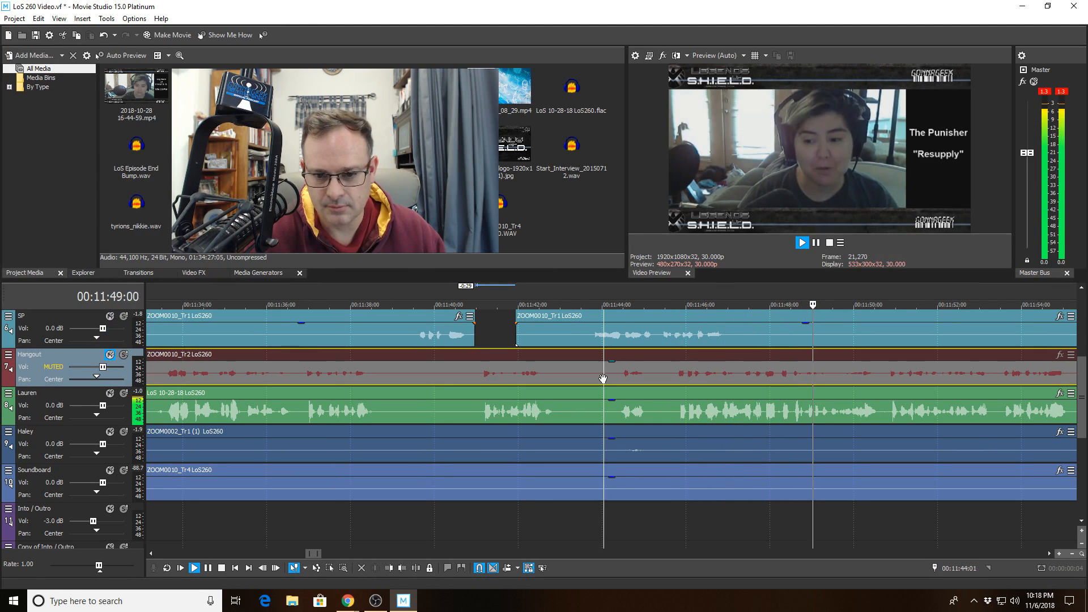
click(604, 409)
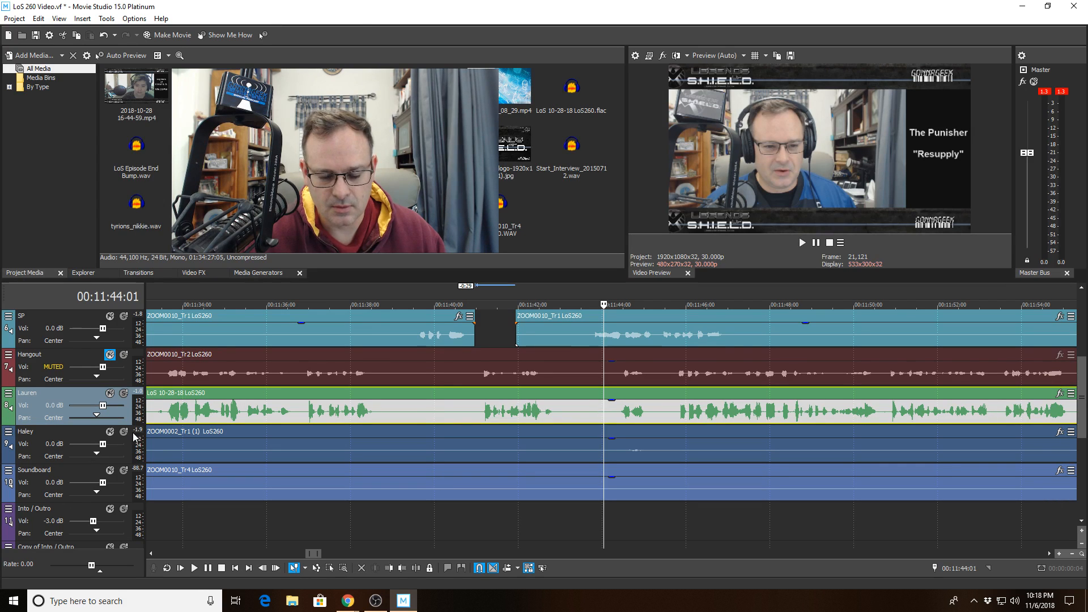
- With Lauren soloed, split her clip at 00:11:44:01 and trim the later piece to start at 00:11:45:11
click(123, 394)
key(space)
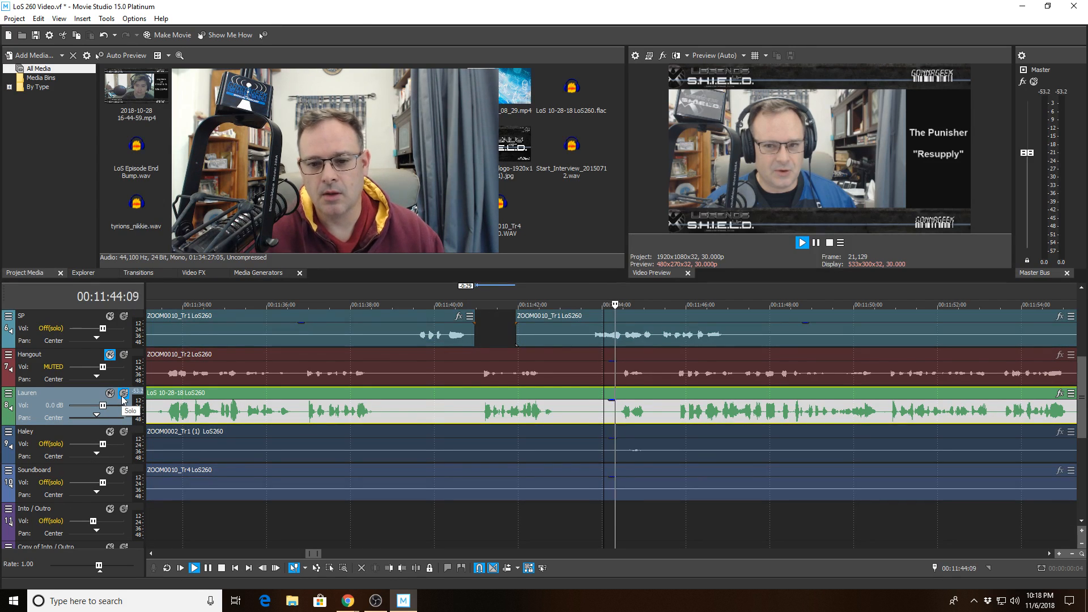
key(space)
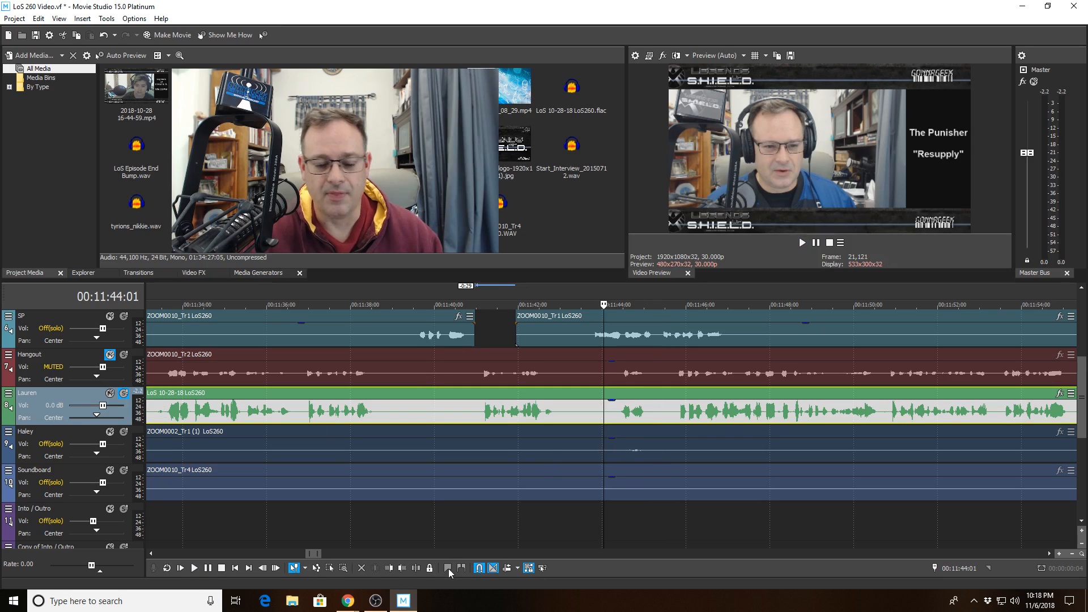
click(416, 569)
click(659, 413)
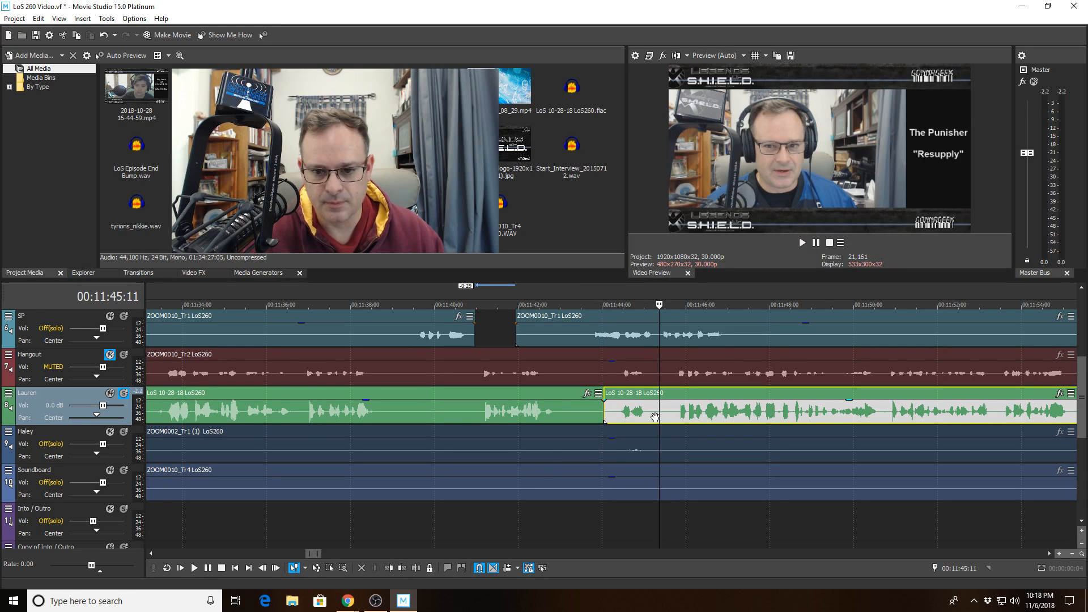
click(395, 569)
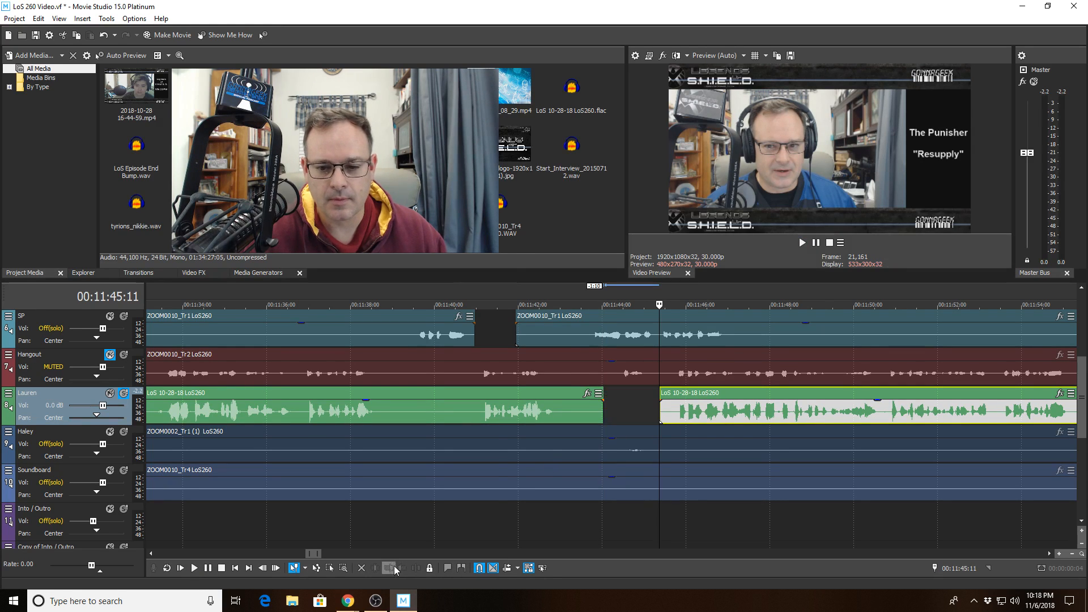
click(569, 405)
click(575, 371)
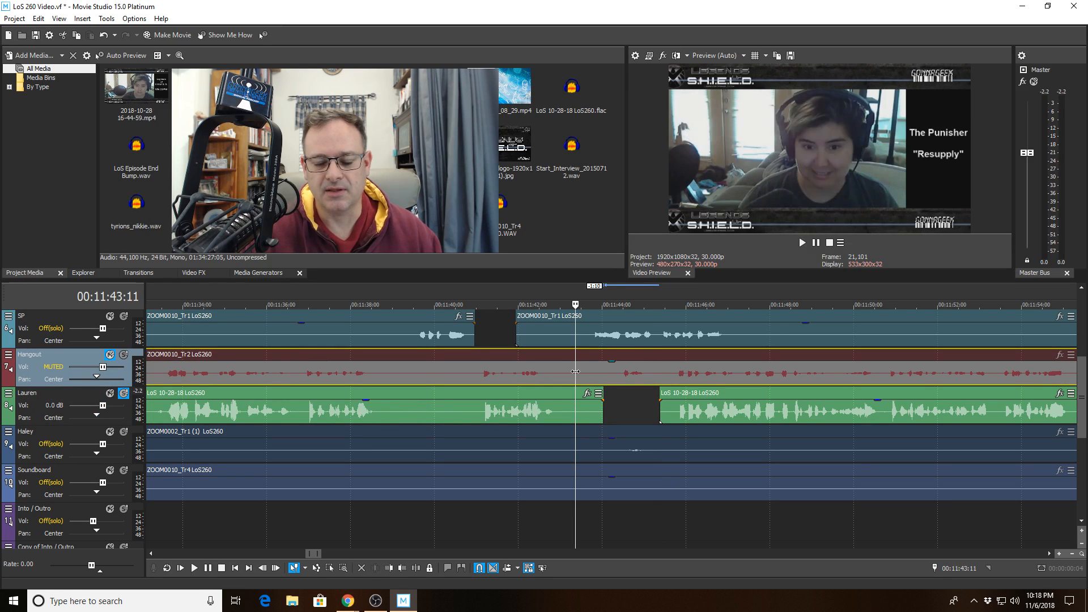
- Unsolo Lauren, solo Haley, listen around the cut, and place the cursor at 00:11:44:01 on Haley's track
click(123, 394)
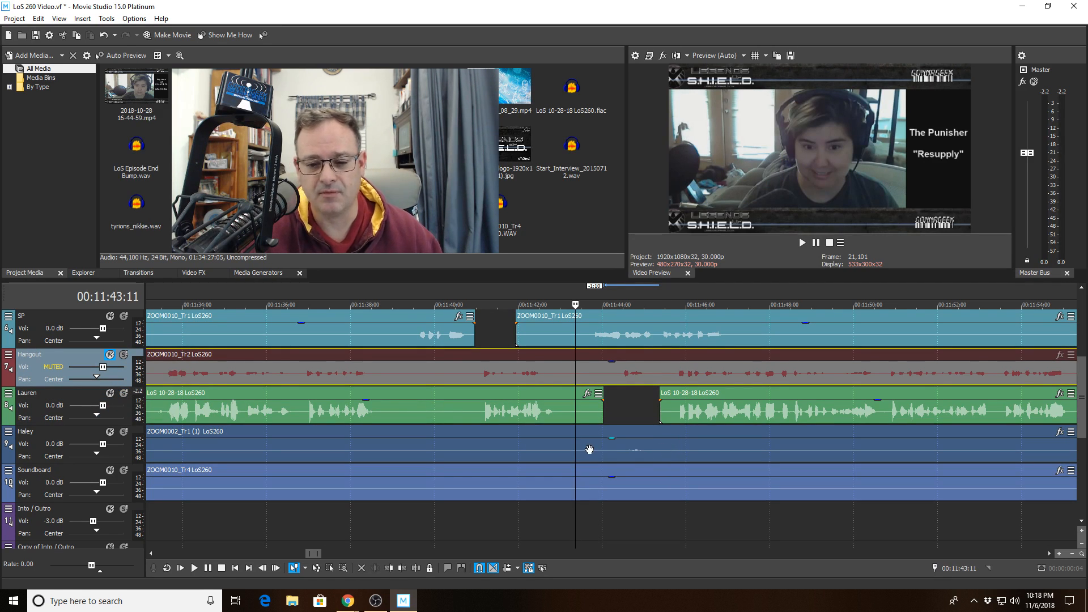
click(124, 432)
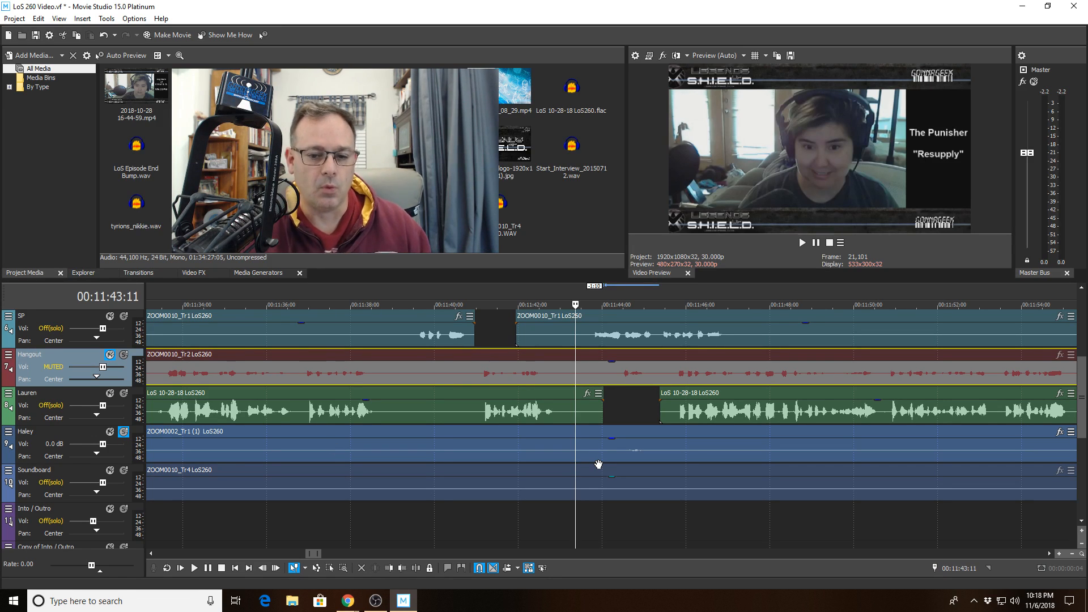
key(space)
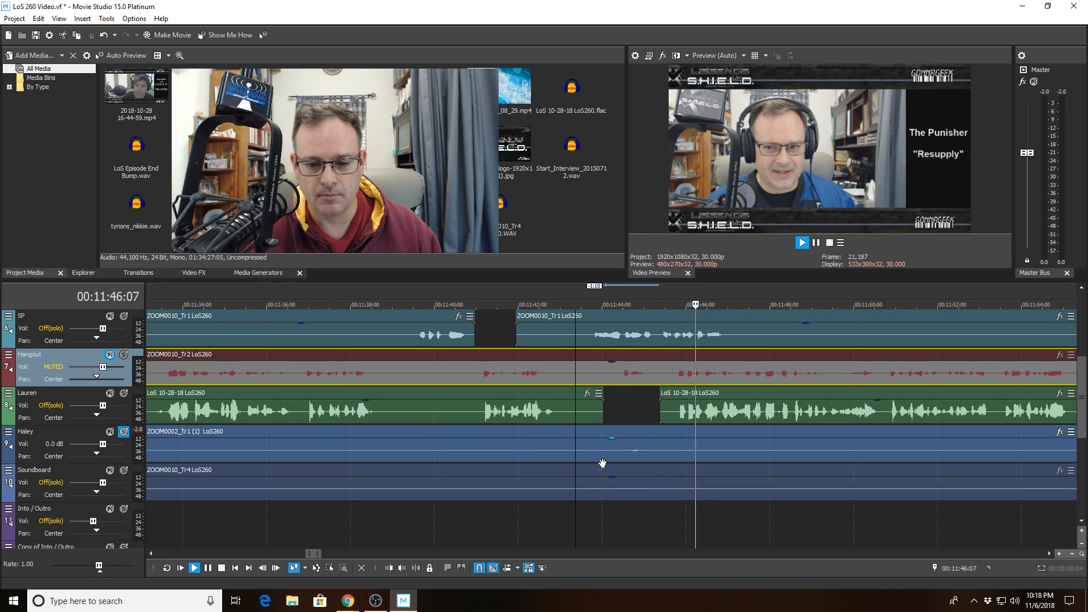
key(space)
click(602, 457)
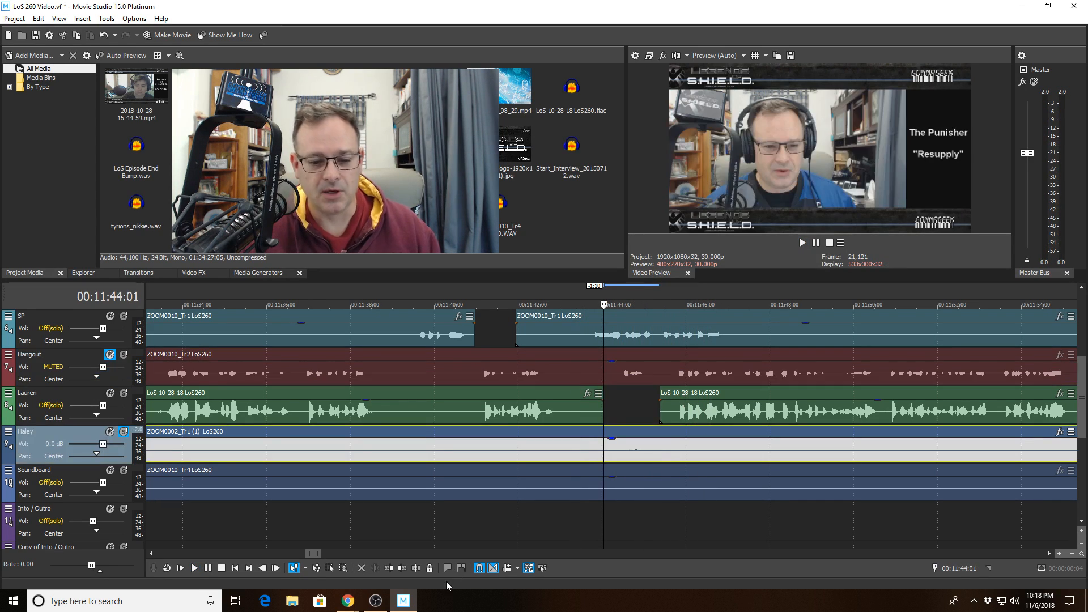
- Split Haley's clip at 00:11:44:01, move the later piece to 00:11:45:11, unsolo her, and play from 00:11:43:03
click(415, 568)
drag(659, 447, 716, 447)
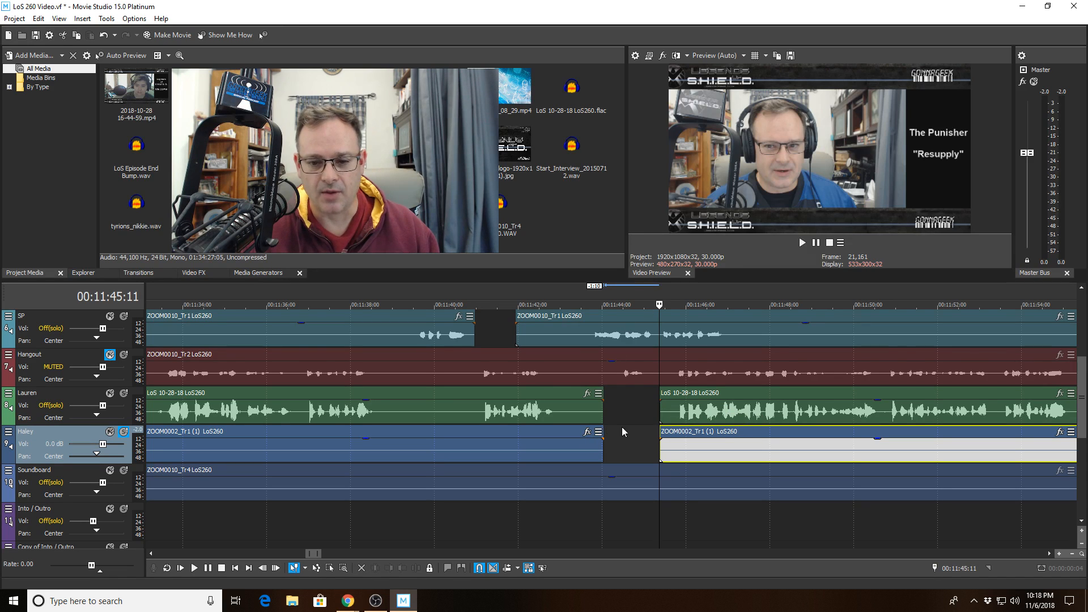
click(564, 331)
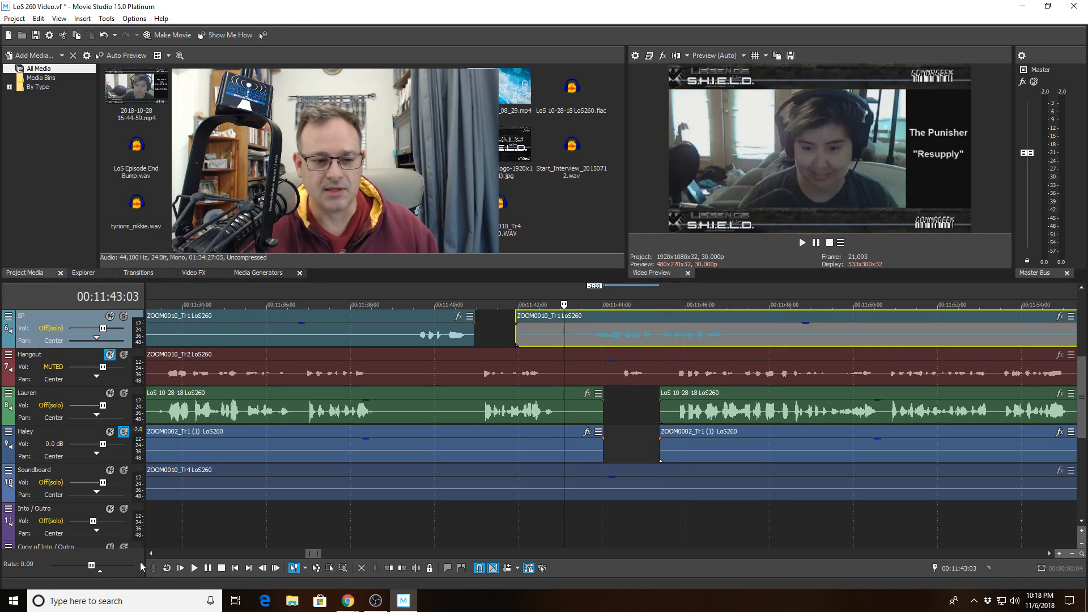
click(124, 432)
key(space)
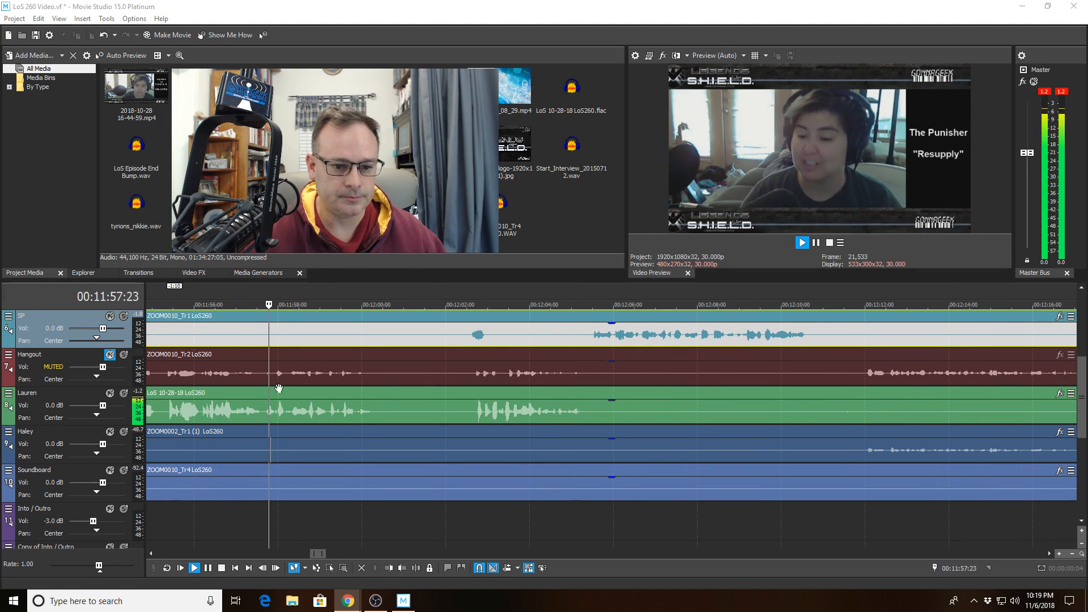
click(404, 378)
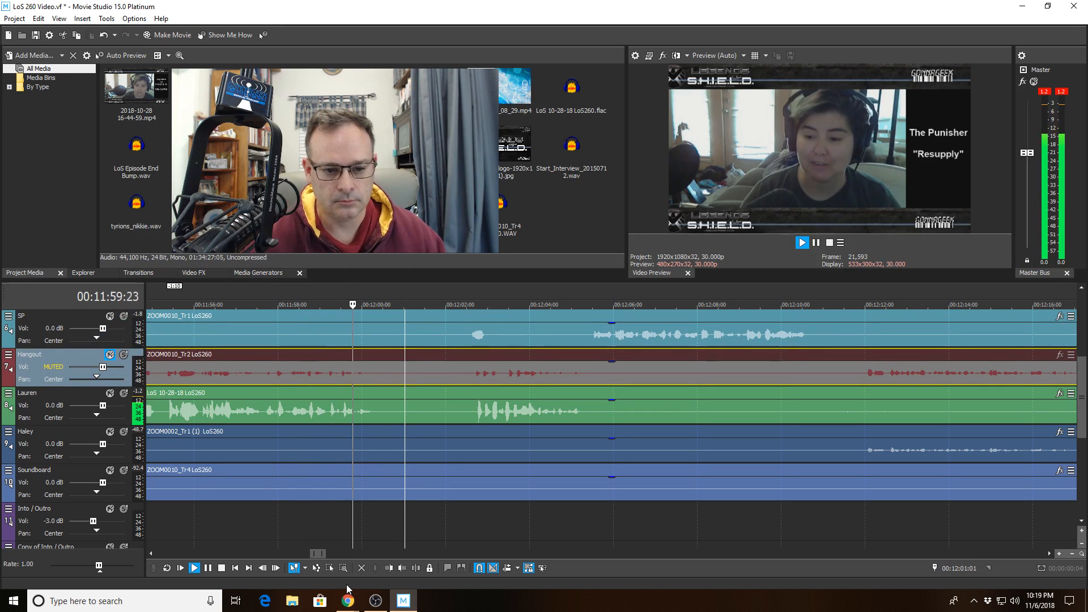
key(space)
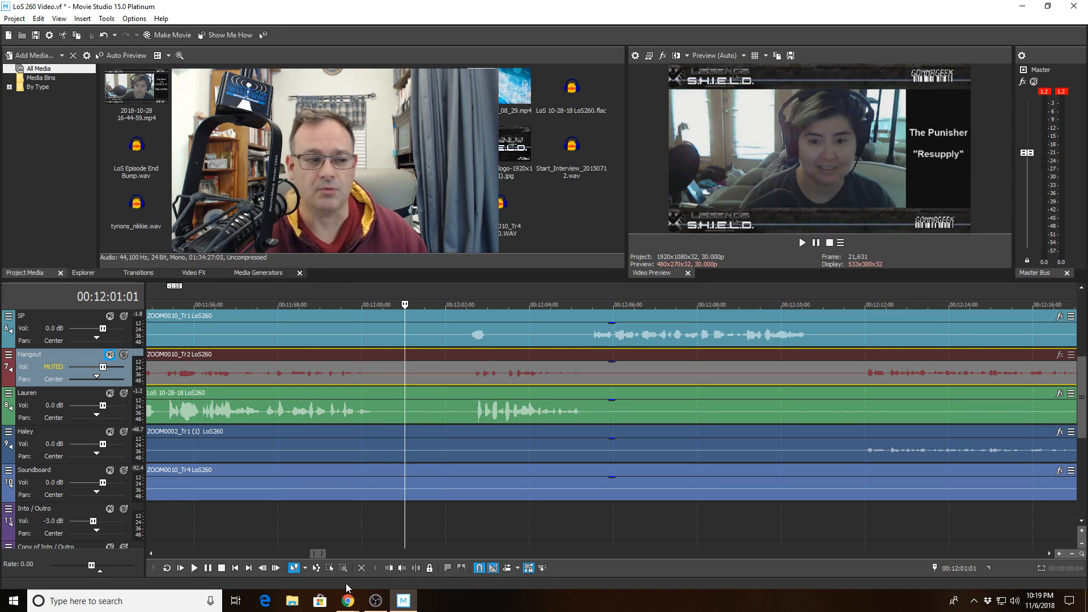
- Split the SP clip at 00:12:02:05 and trim the right piece to start at 00:12:03:13
click(300, 330)
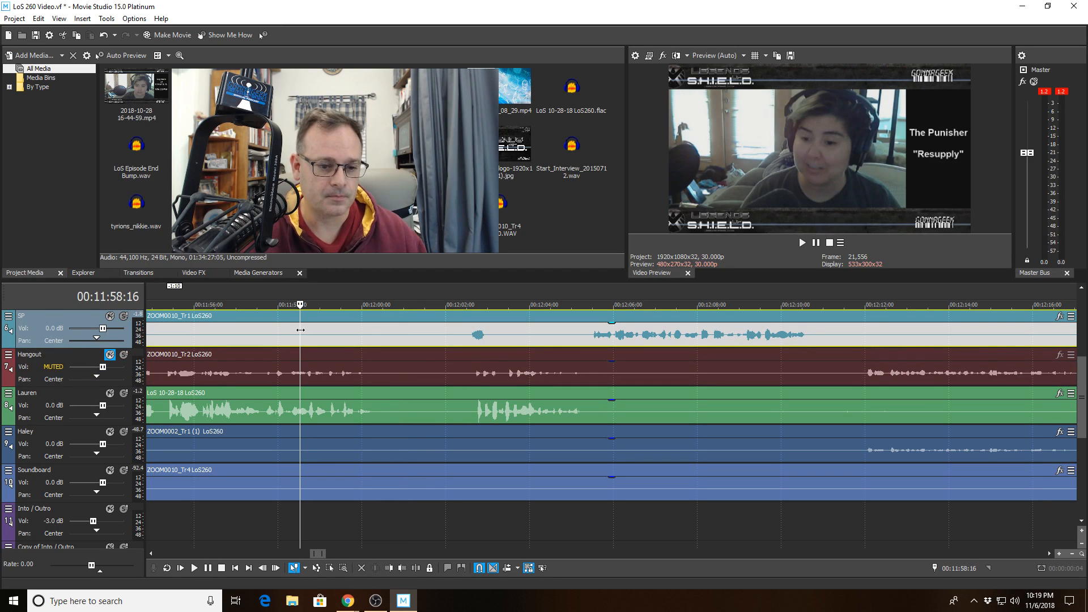
key(space)
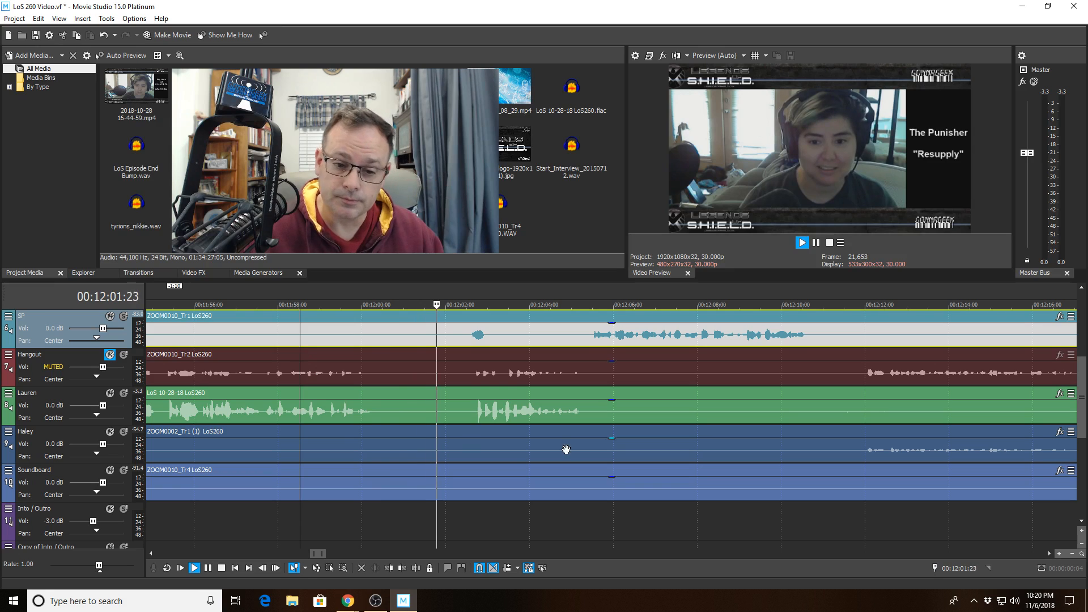
click(453, 334)
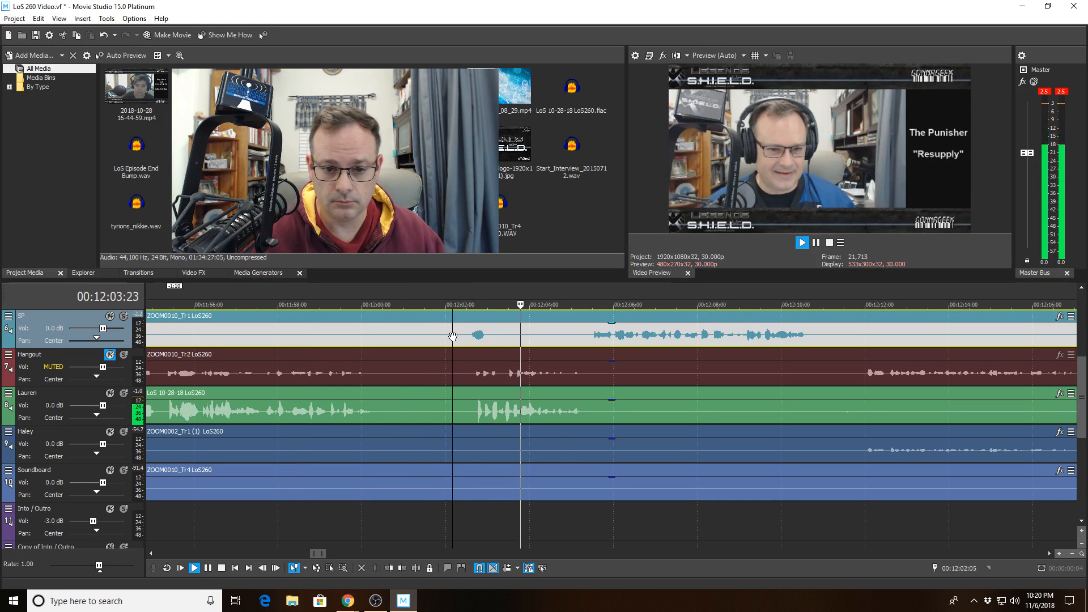
key(space)
key(s)
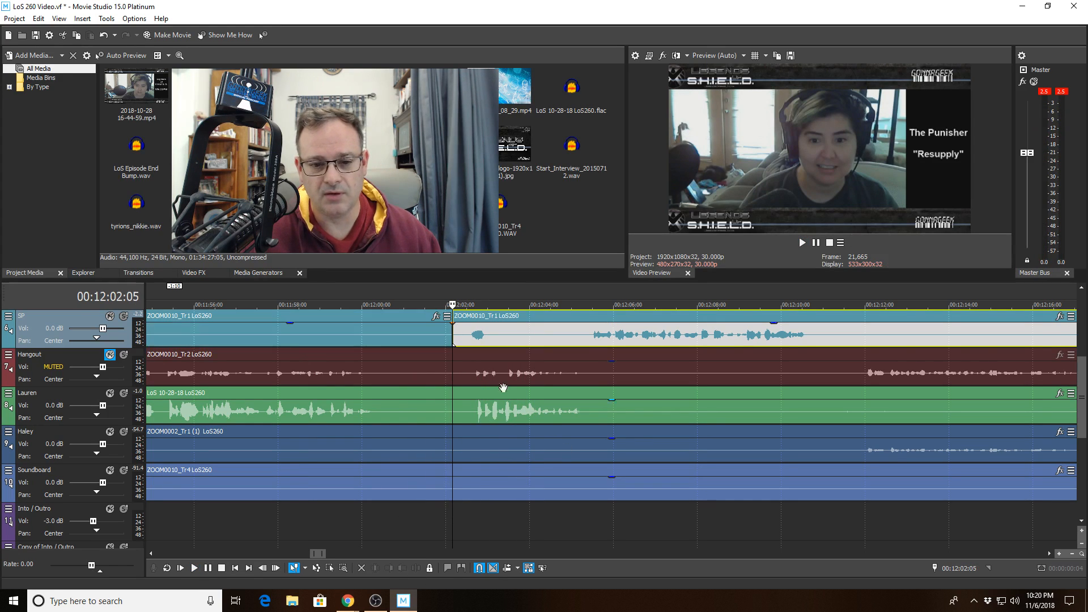
click(506, 335)
click(388, 568)
- Replay the SP cut from 00:11:59:04 to 00:12:10:02, then play again from 00:12:08:16
click(377, 333)
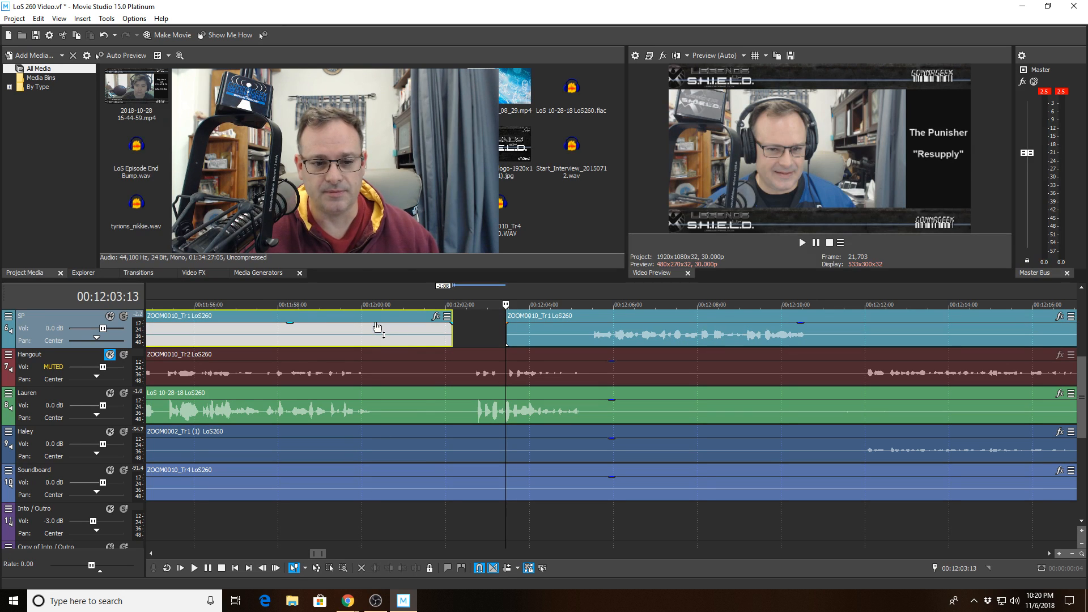
click(328, 327)
key(space)
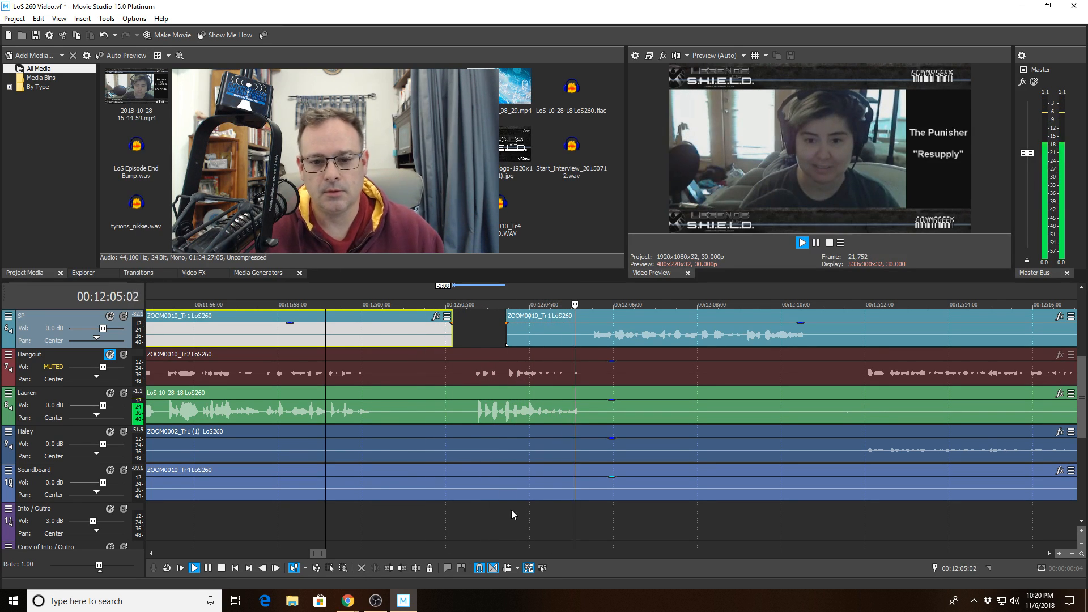
scroll(583, 444, down, 2)
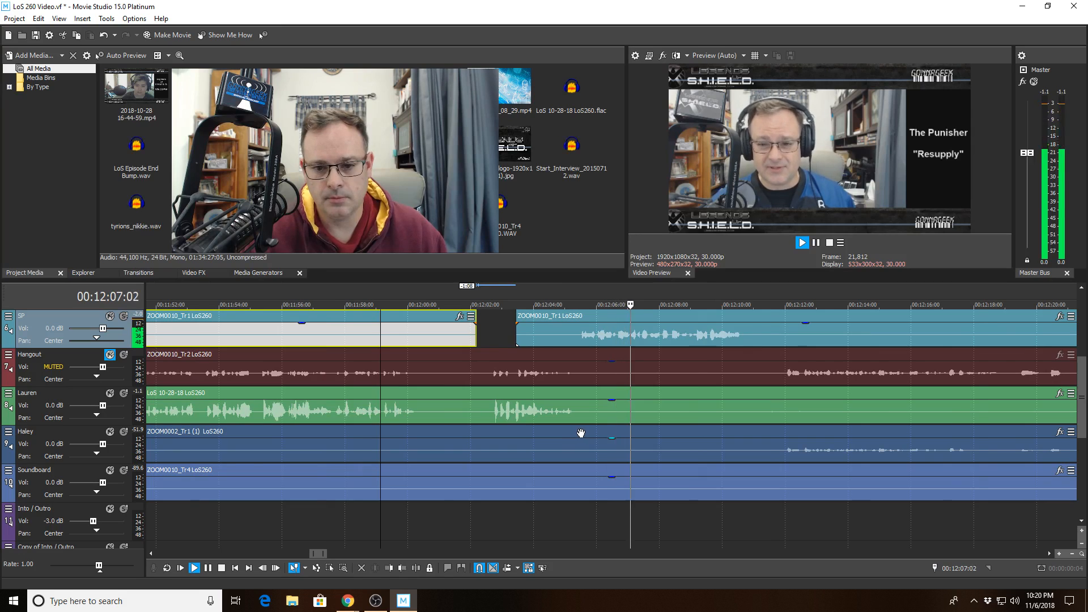
scroll(601, 454, down, 2)
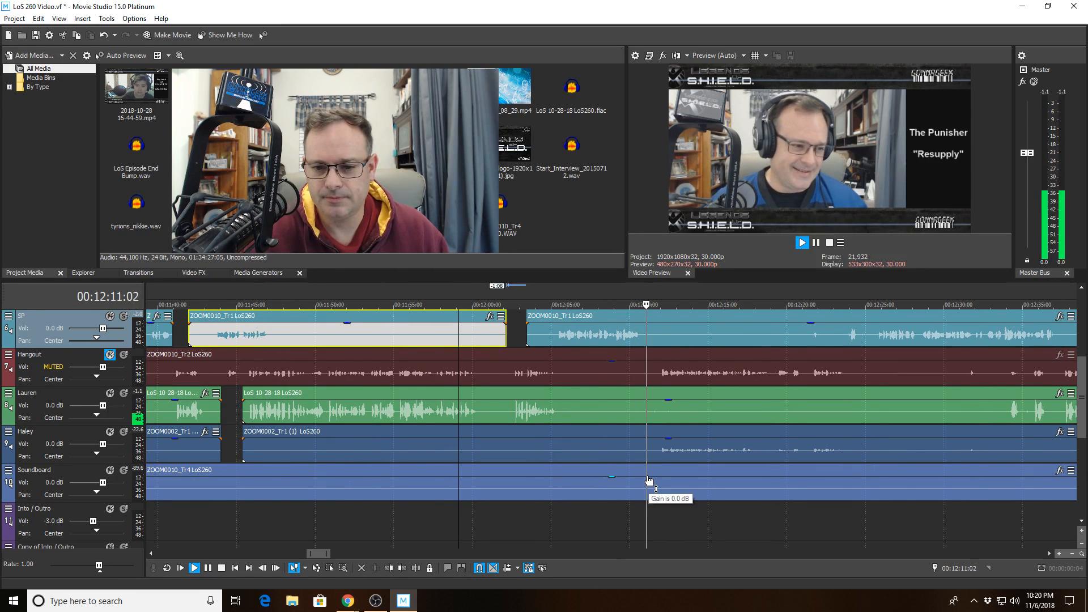
click(633, 379)
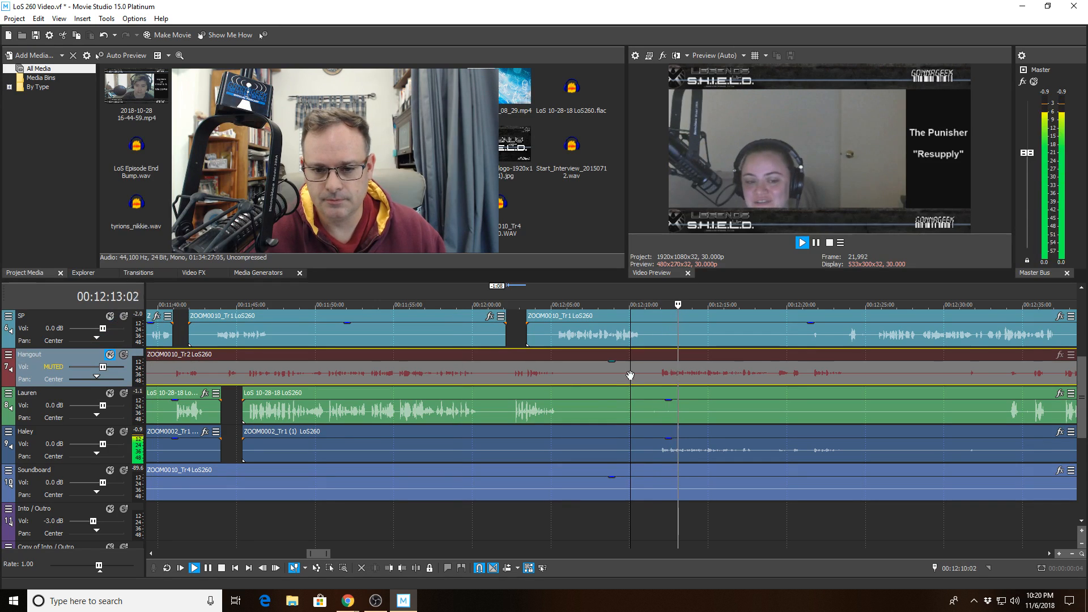
scroll(581, 409, up, 3)
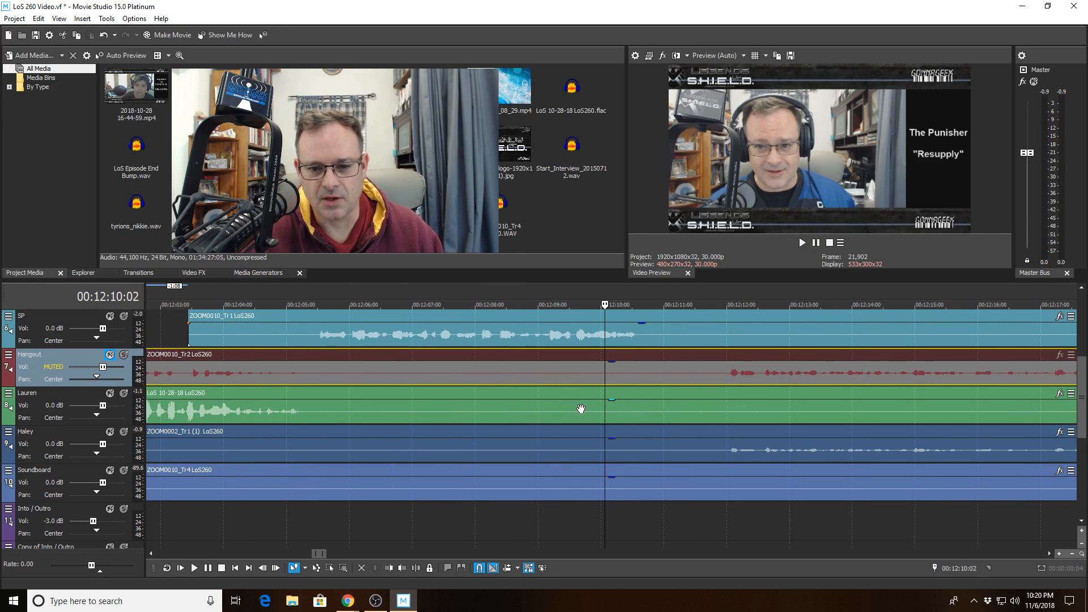
click(508, 373)
key(space)
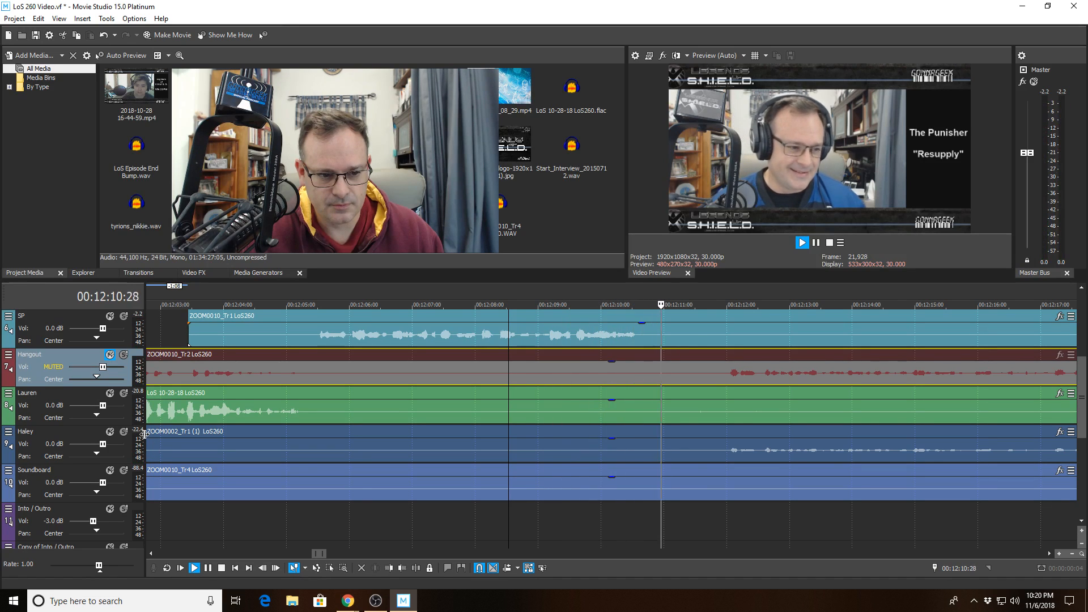
- Split the Lauren and Haley clips at 00:12:05:21 and play back each cut
key(space)
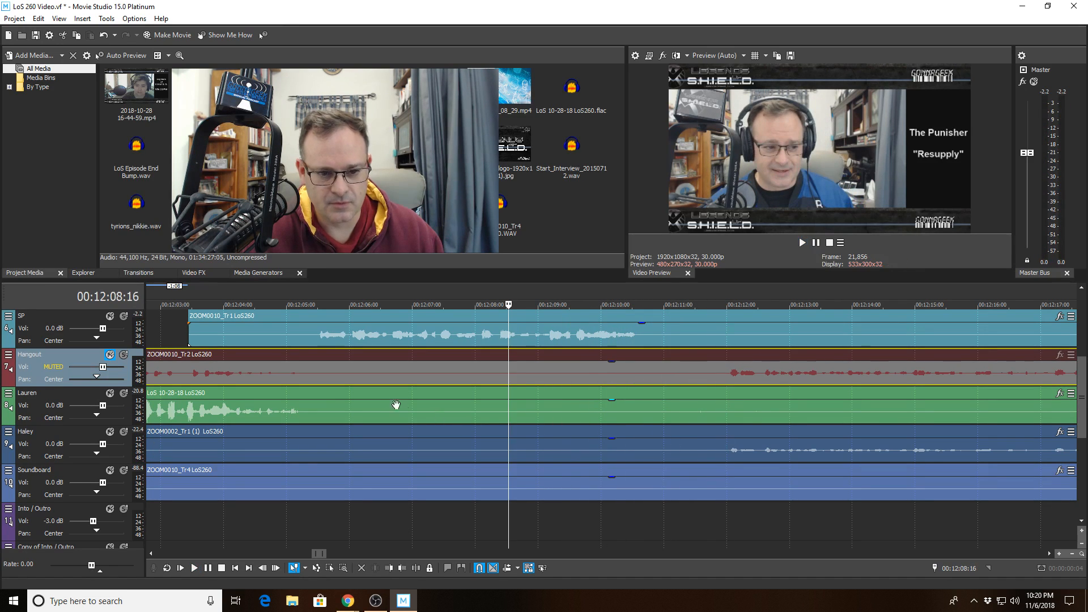
click(331, 405)
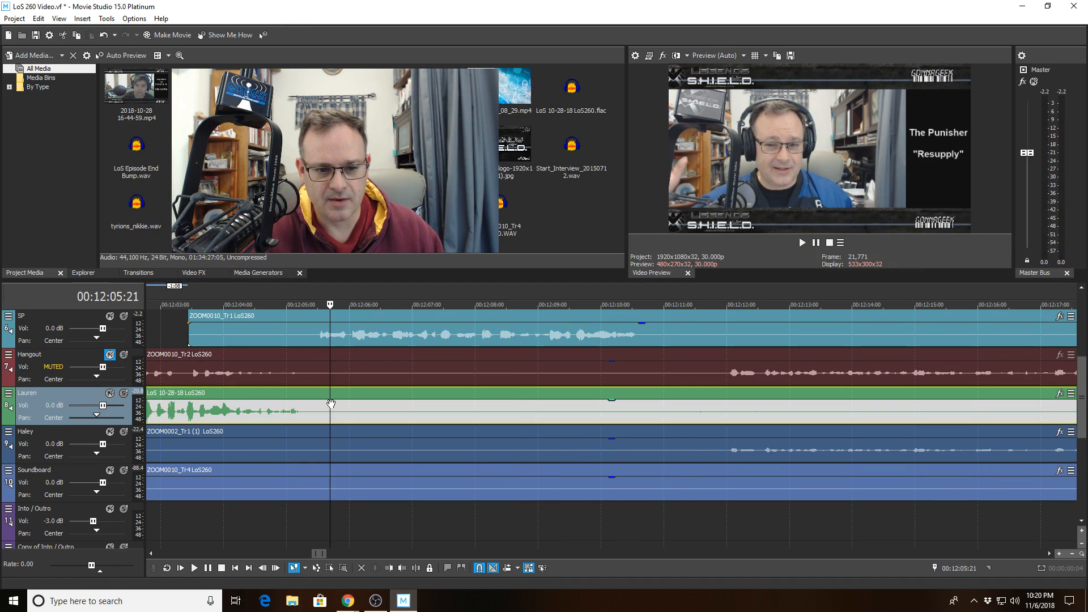
click(416, 568)
key(space)
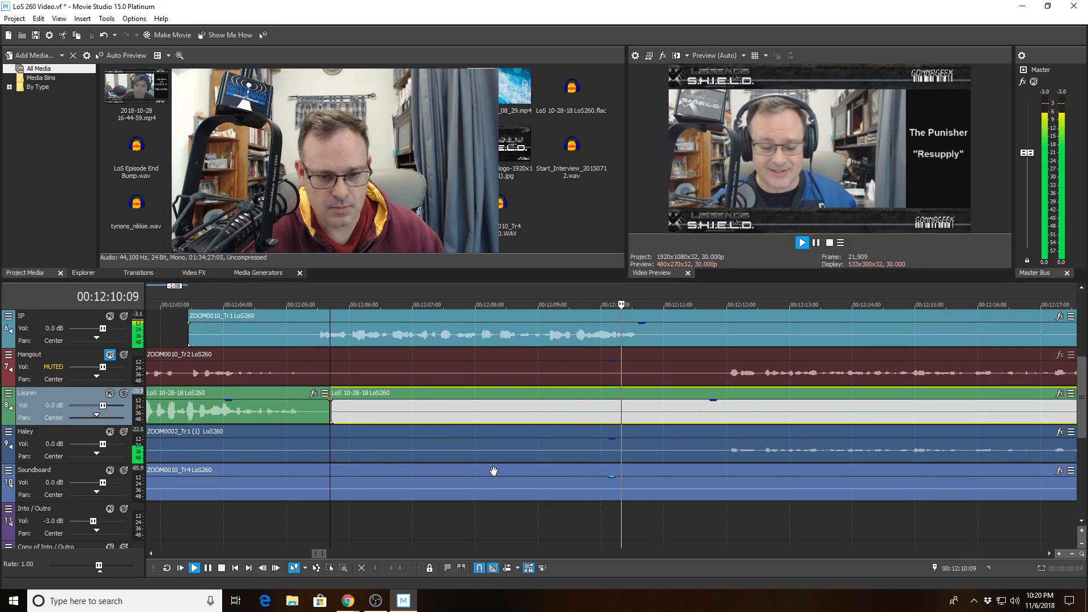
key(space)
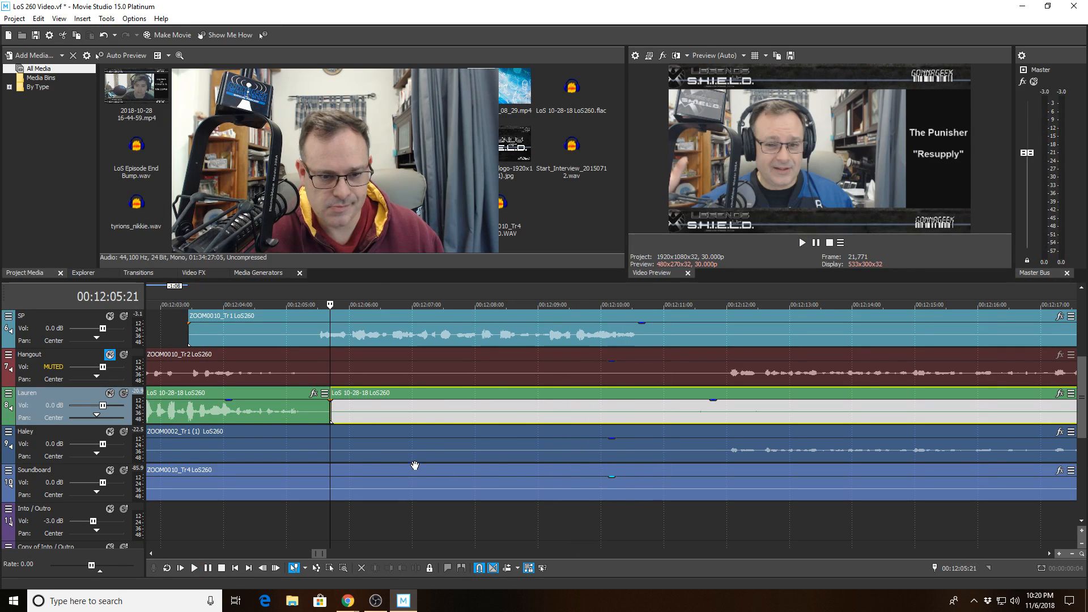
click(329, 446)
click(416, 568)
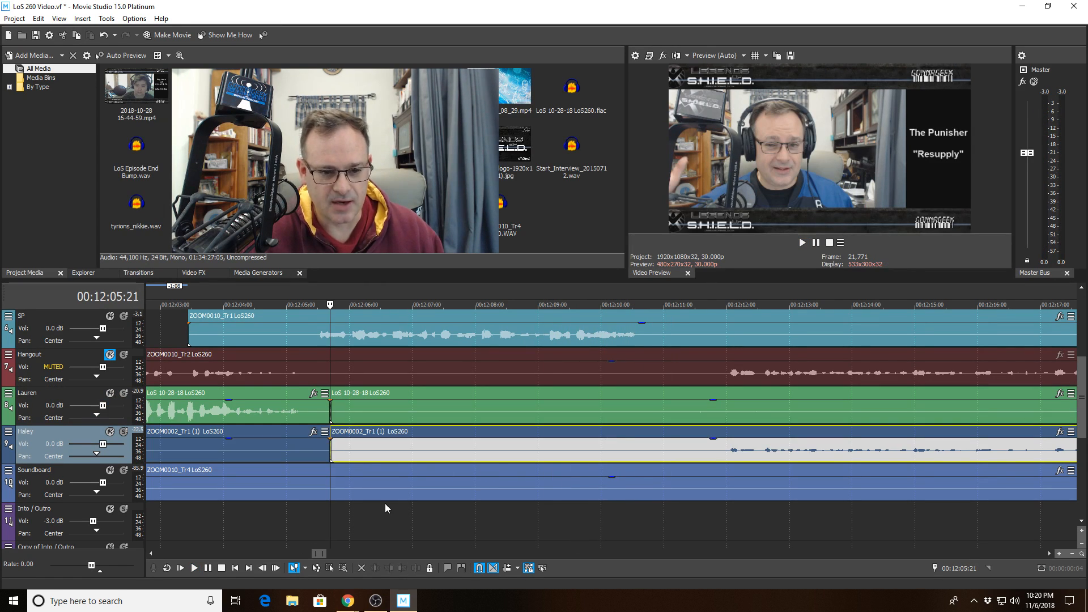
key(space)
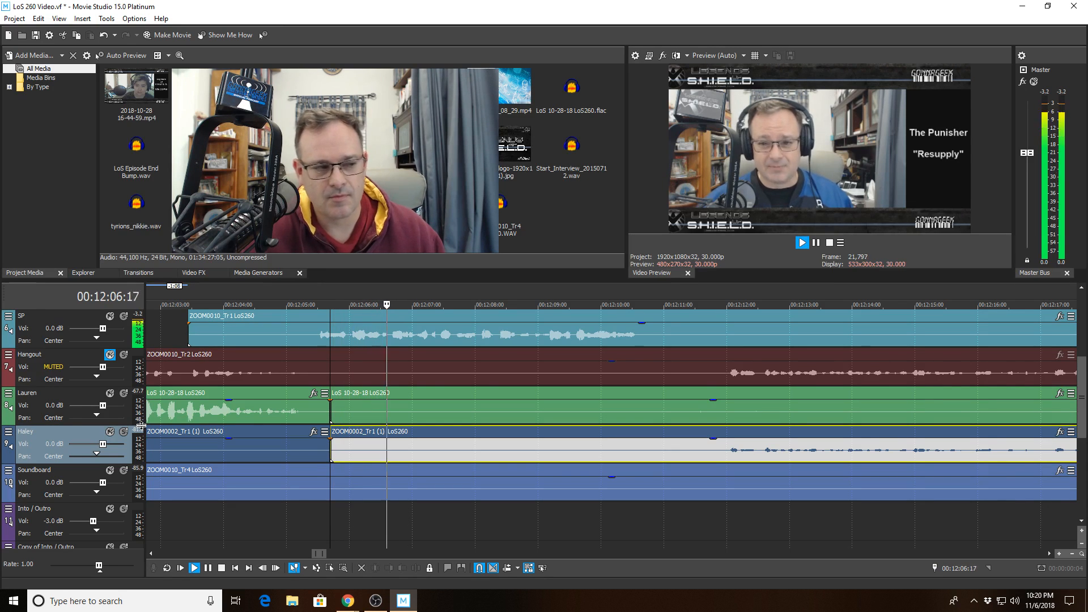
scroll(546, 428, down, 3)
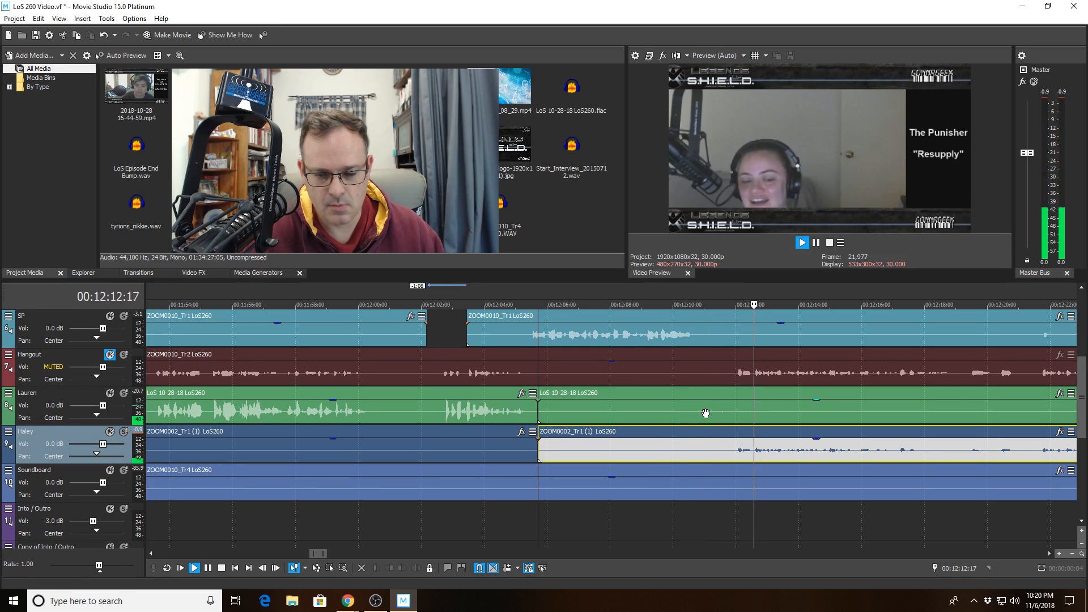
key(space)
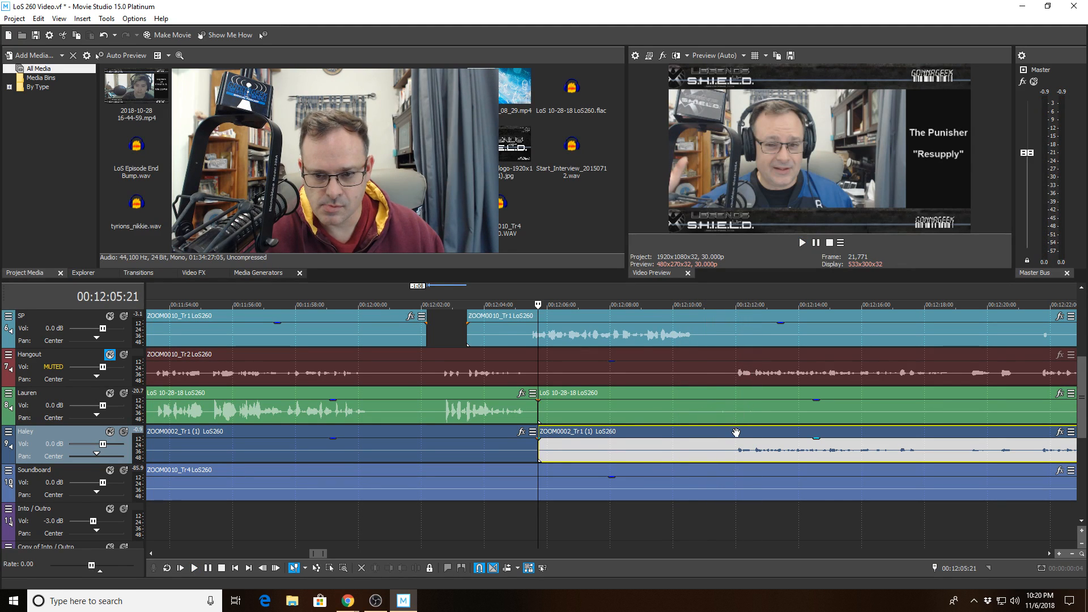
- Trim Haley's clip to start at 00:12:12:00, leaving a gap after 12:05:21
click(735, 433)
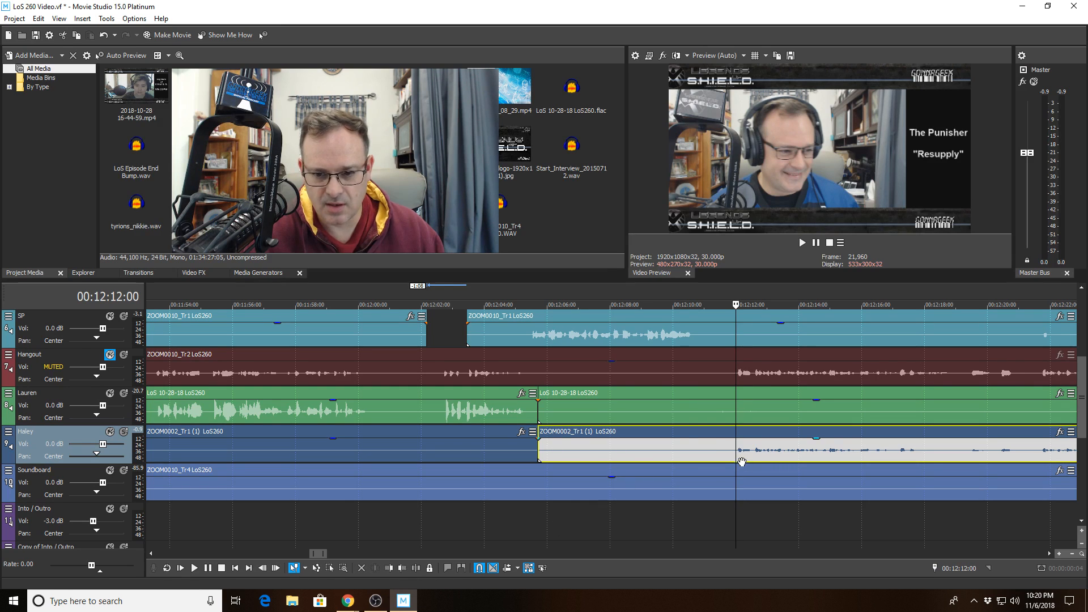
click(389, 569)
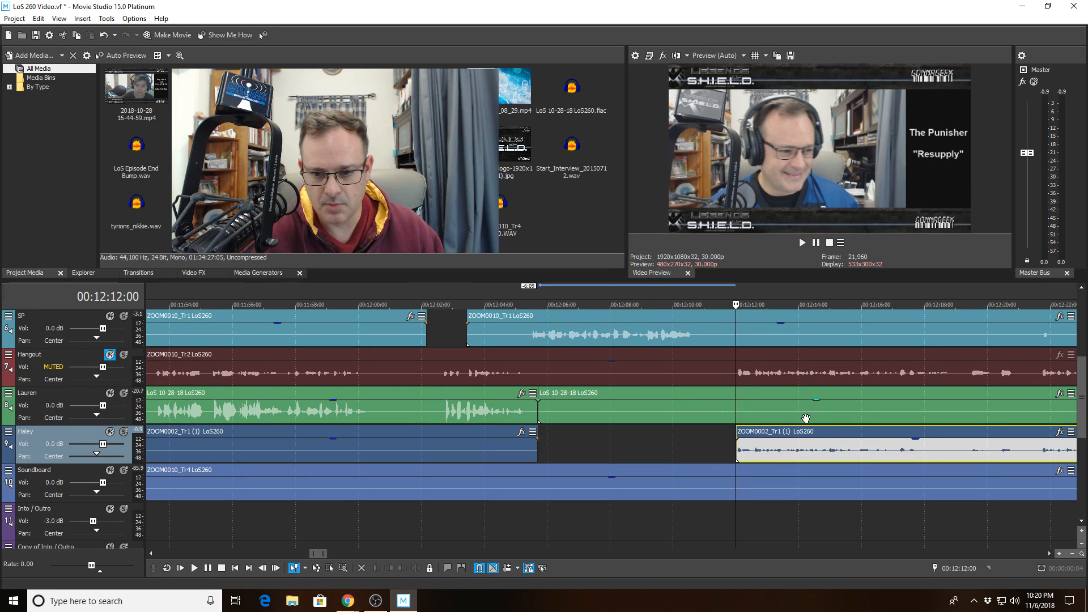
click(751, 421)
scroll(748, 417, up, 3)
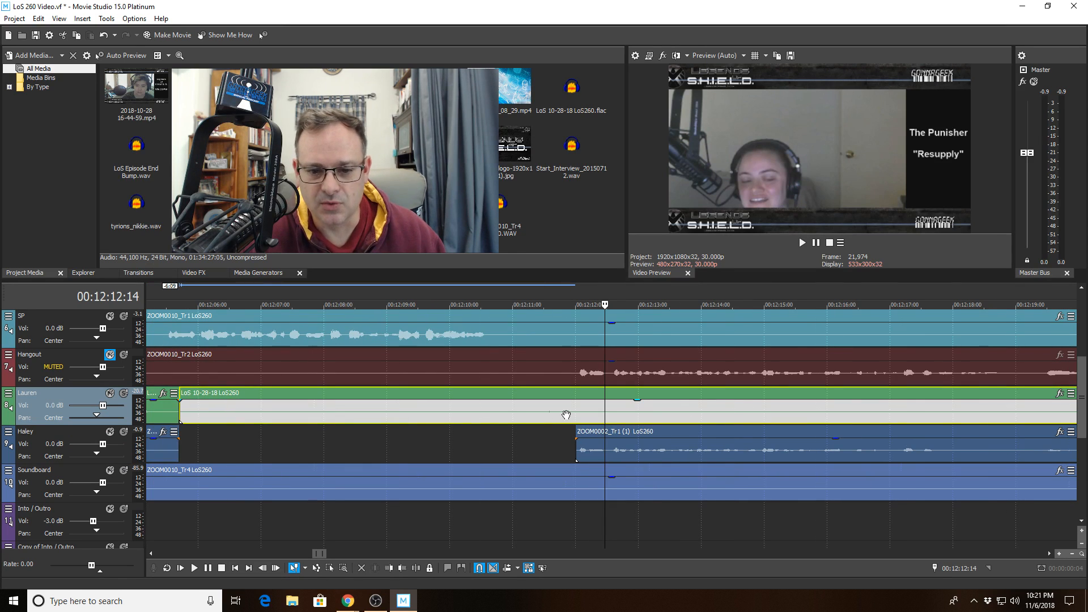
- Play back the edited section from 00:12:11:05 to find Haley's next silence
scroll(556, 416, down, 3)
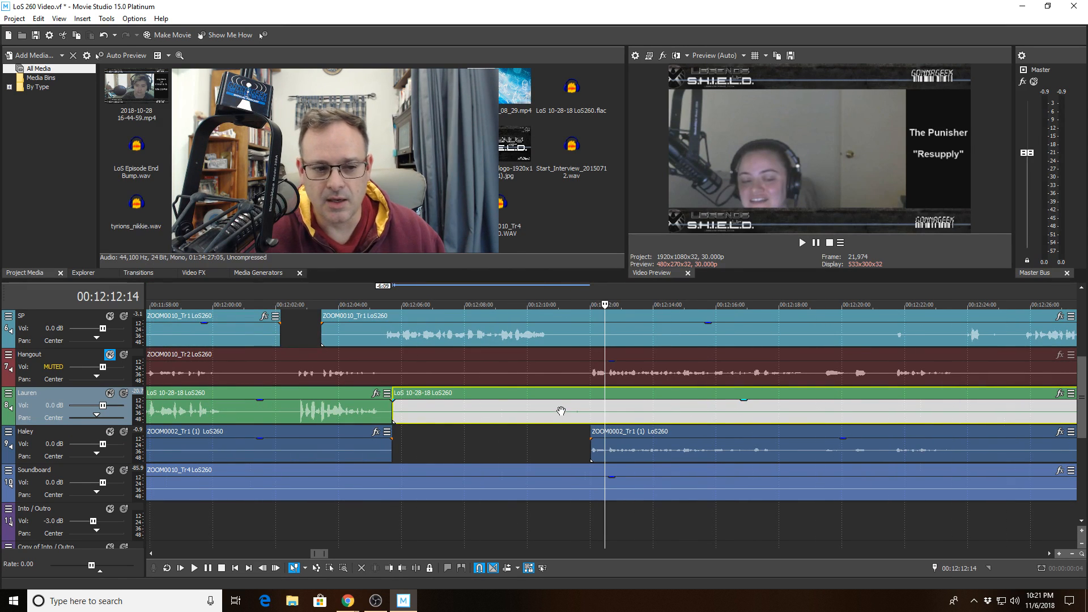
click(564, 406)
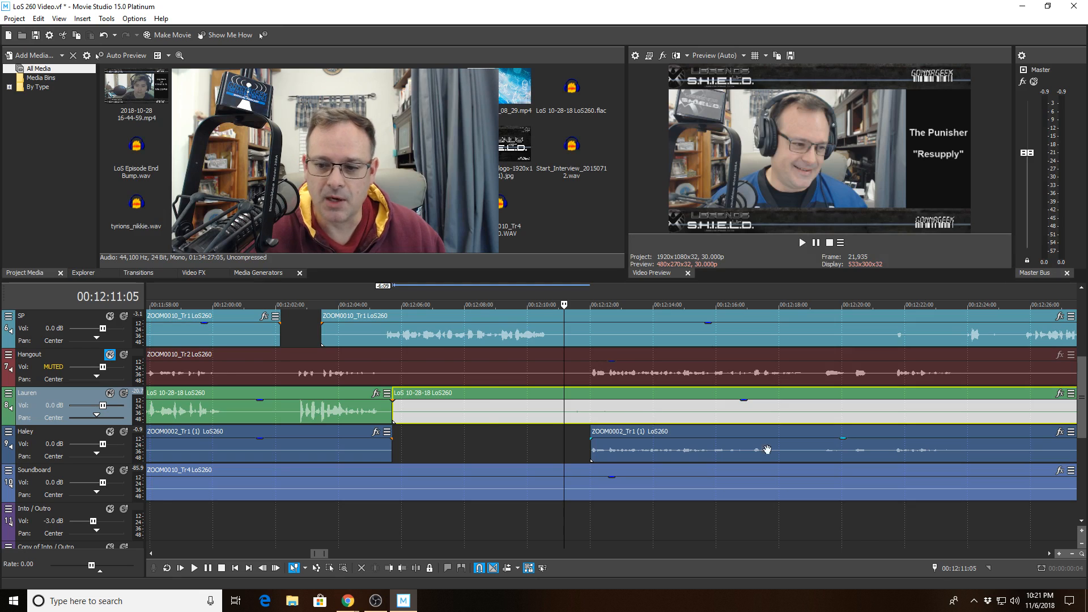
scroll(778, 449, down, 3)
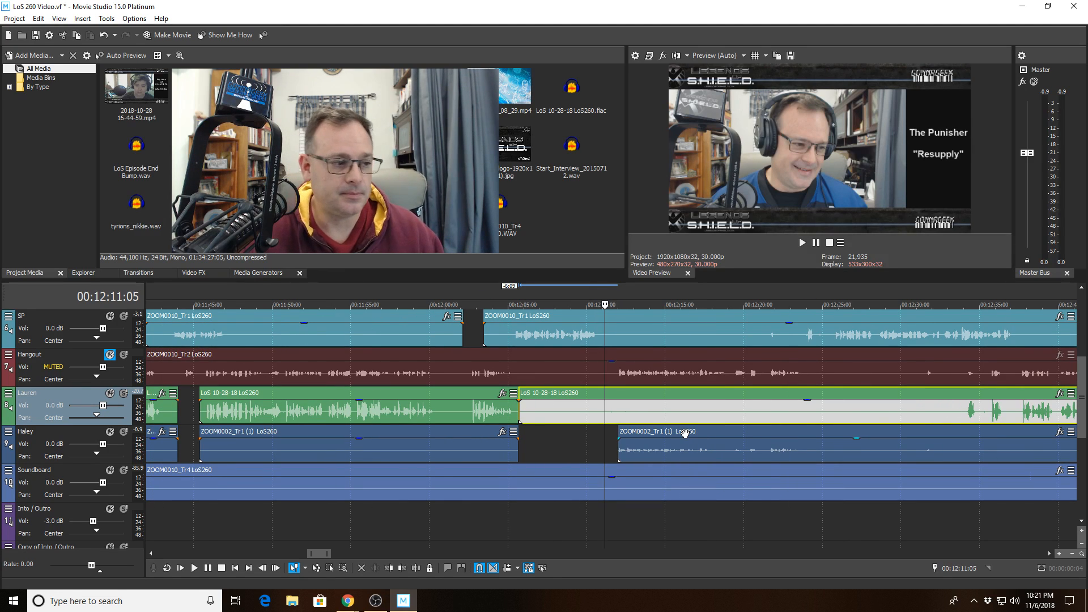
key(space)
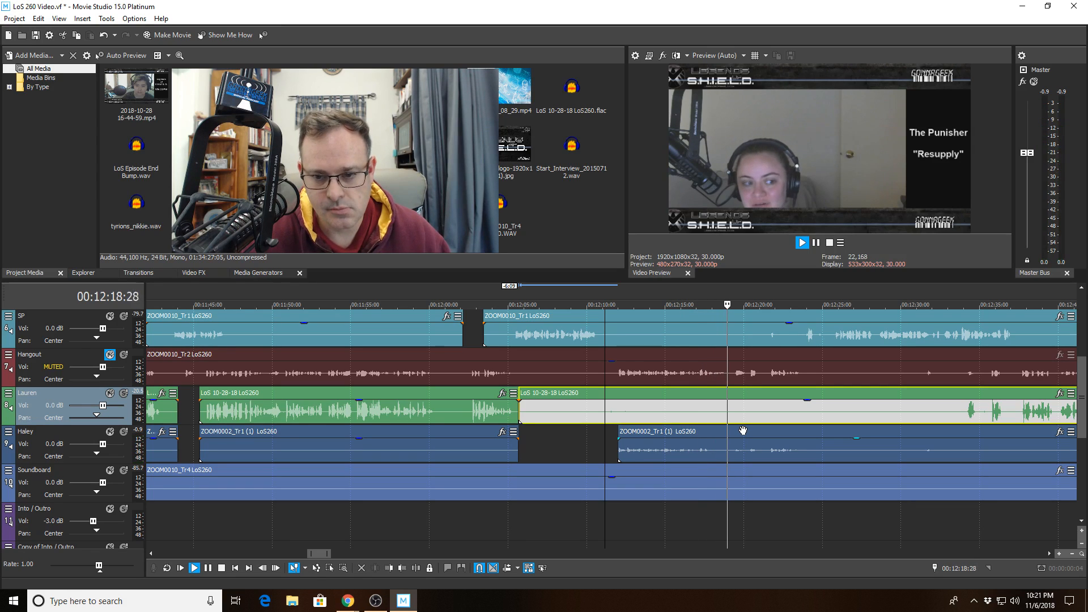
- Split Haley's later clip at 00:12:18:29, trim its start to 00:12:20:02, and review
click(727, 456)
key(space)
click(416, 570)
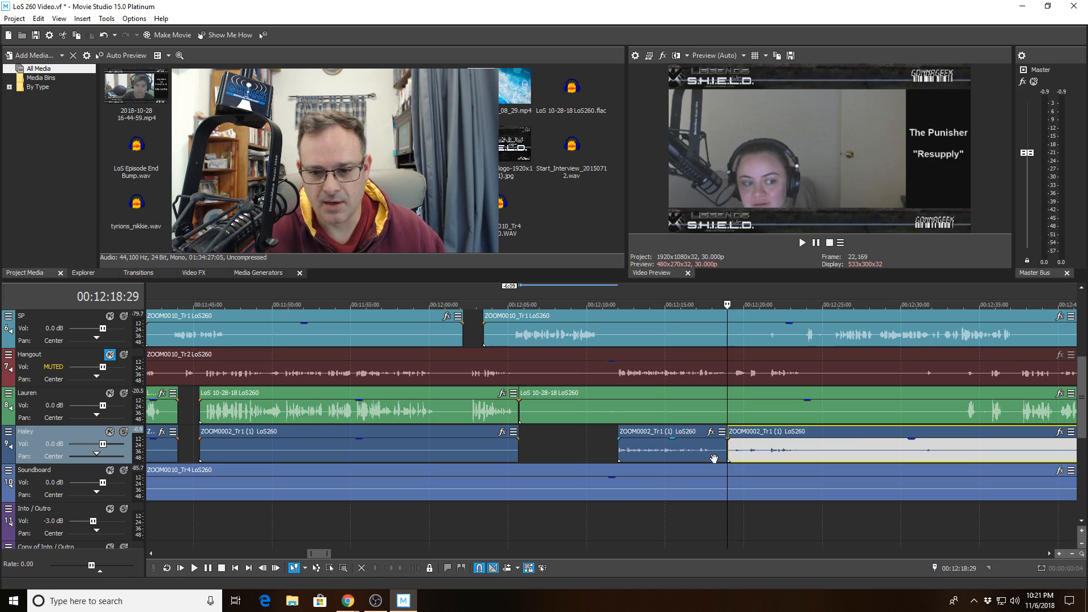
click(744, 458)
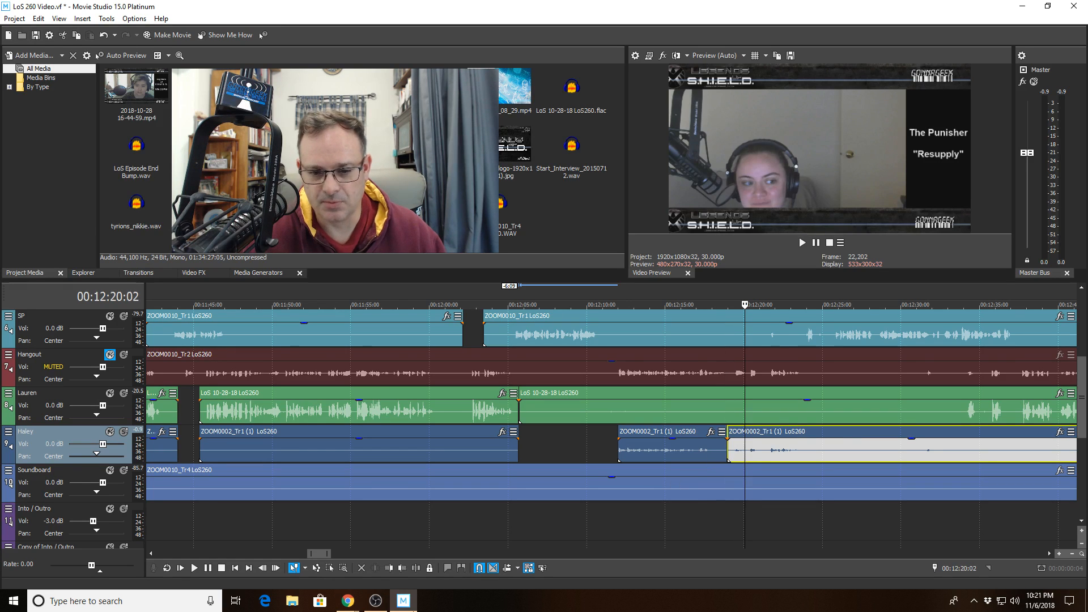
click(388, 567)
click(694, 452)
key(space)
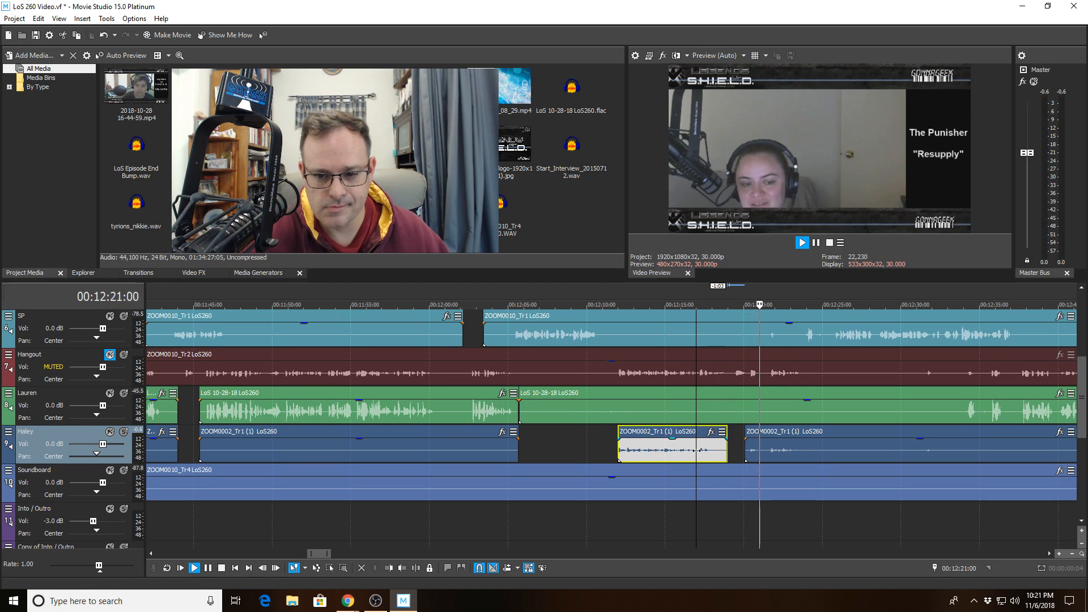
- Split the SP clip at 00:12:21:06 and trim its start to 00:12:22:15
click(737, 321)
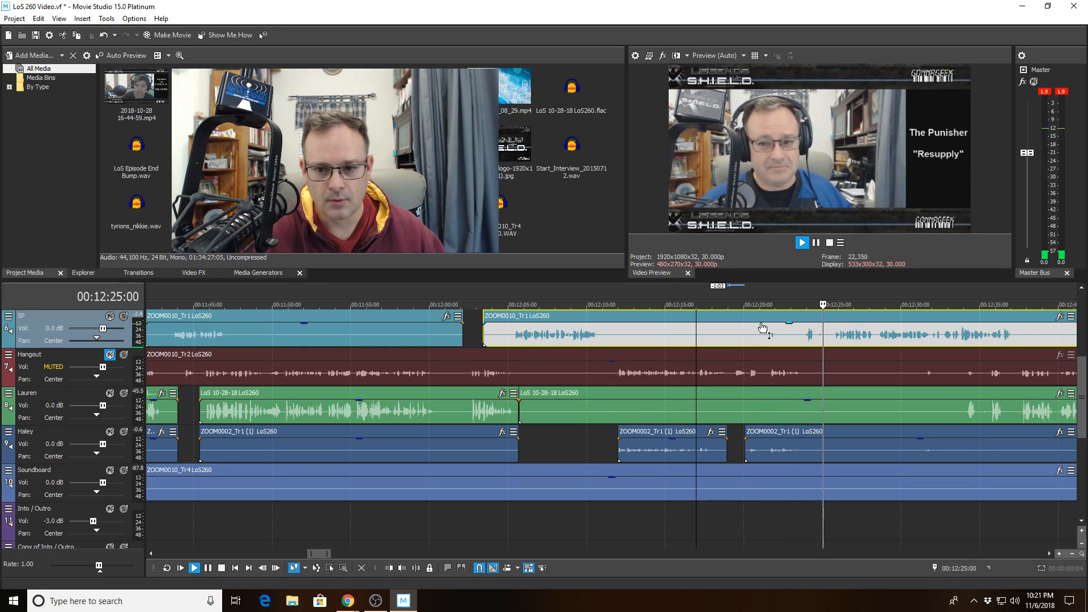
click(762, 320)
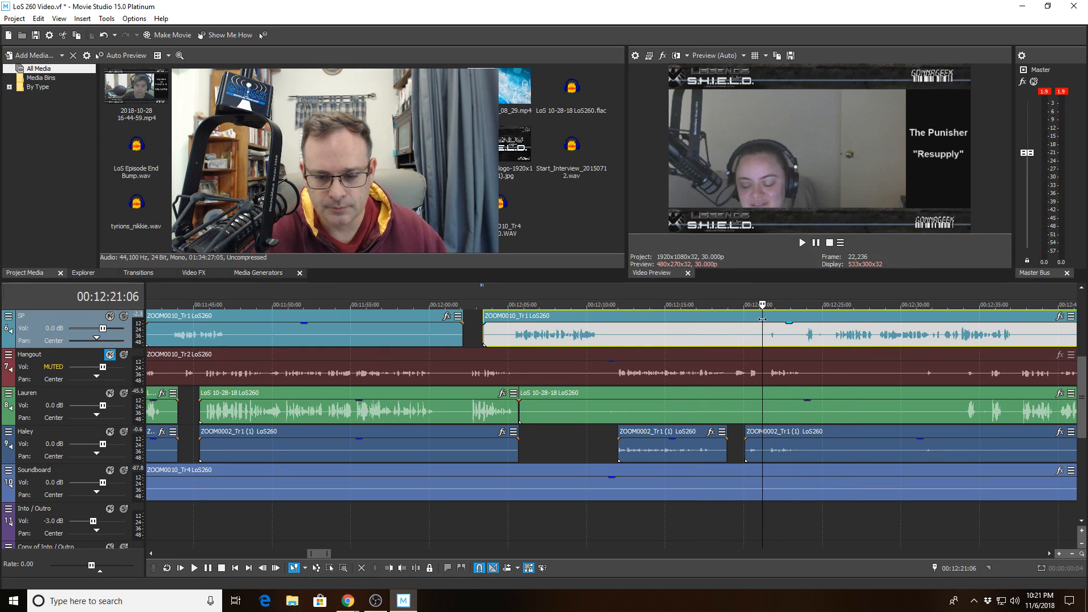
key(s)
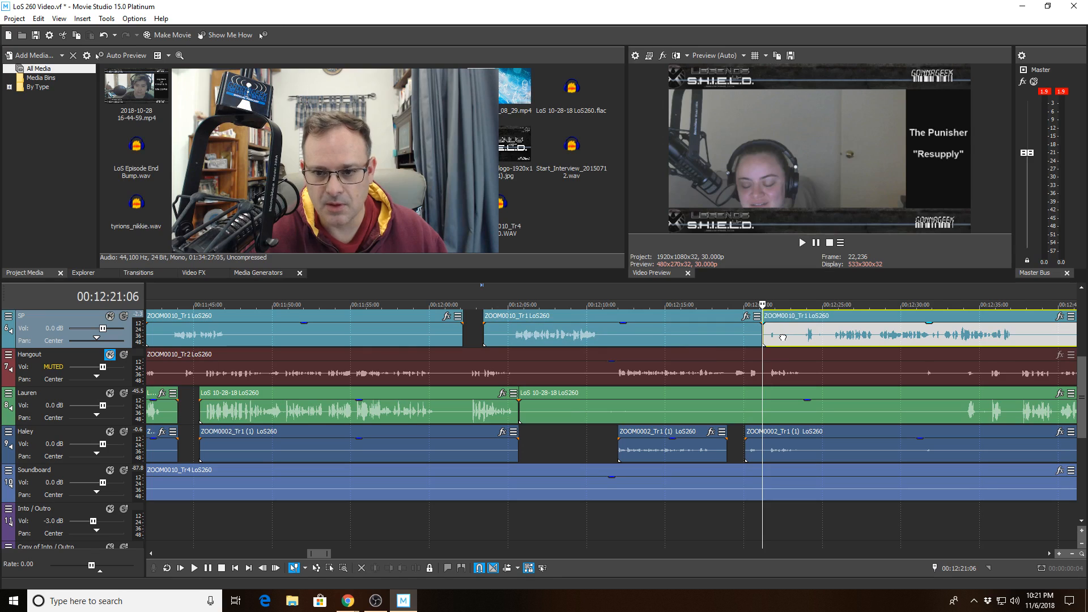
click(783, 338)
click(387, 570)
scroll(747, 342, up, 4)
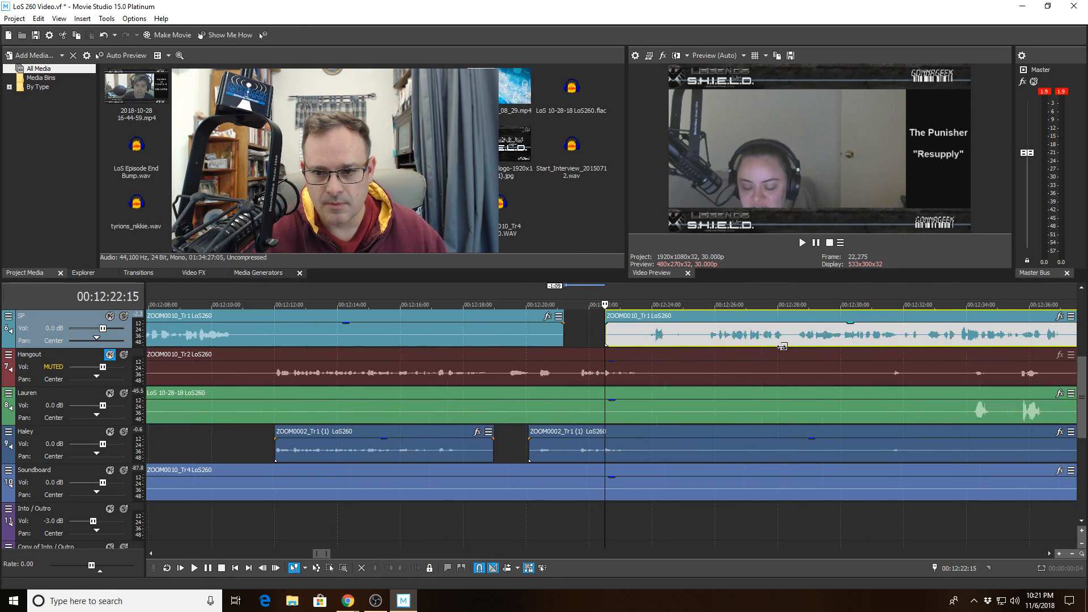
- Split SP at 00:12:24:21, trim its start to 00:12:25:03, then play back both edits
click(742, 338)
click(416, 567)
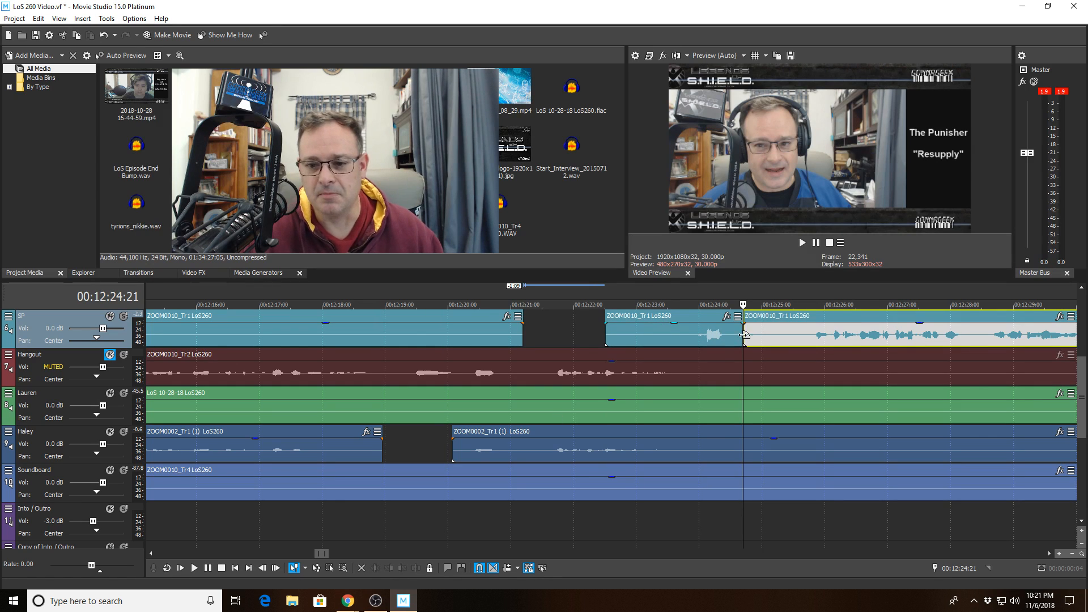
click(768, 337)
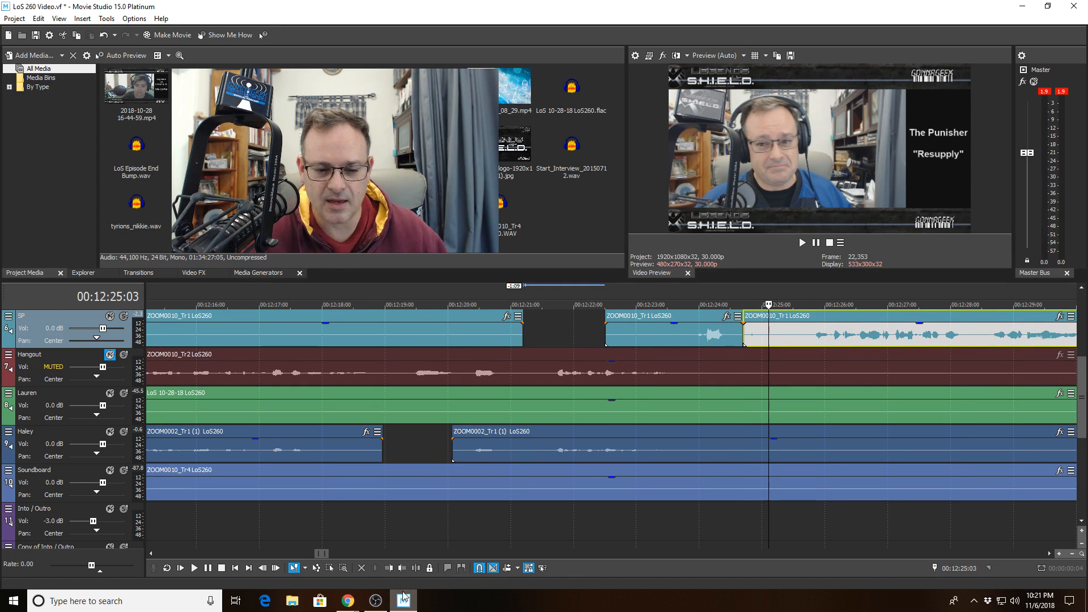
click(389, 568)
click(553, 338)
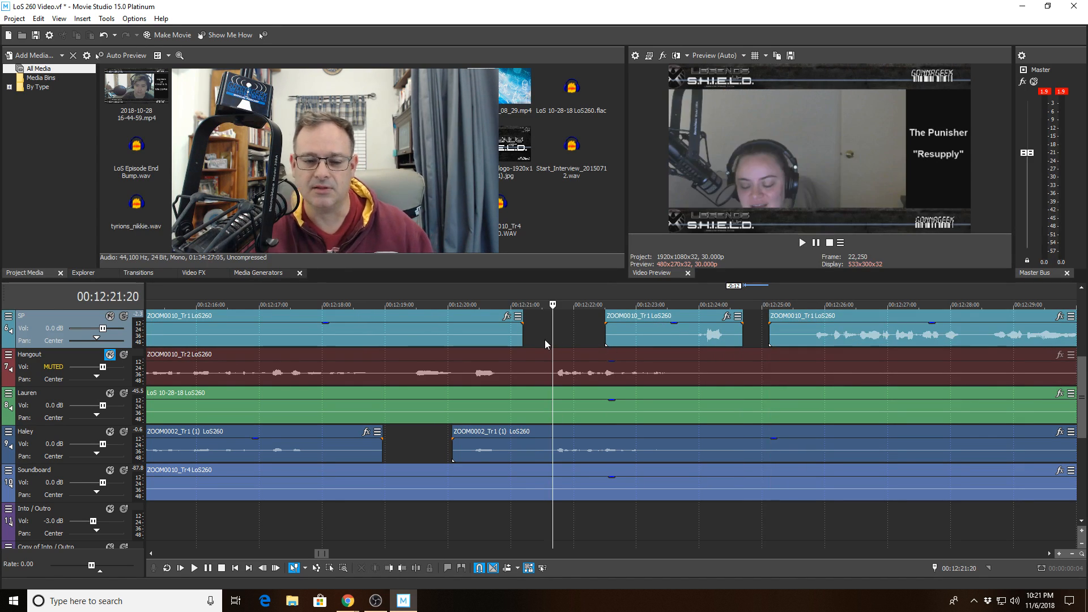
key(space)
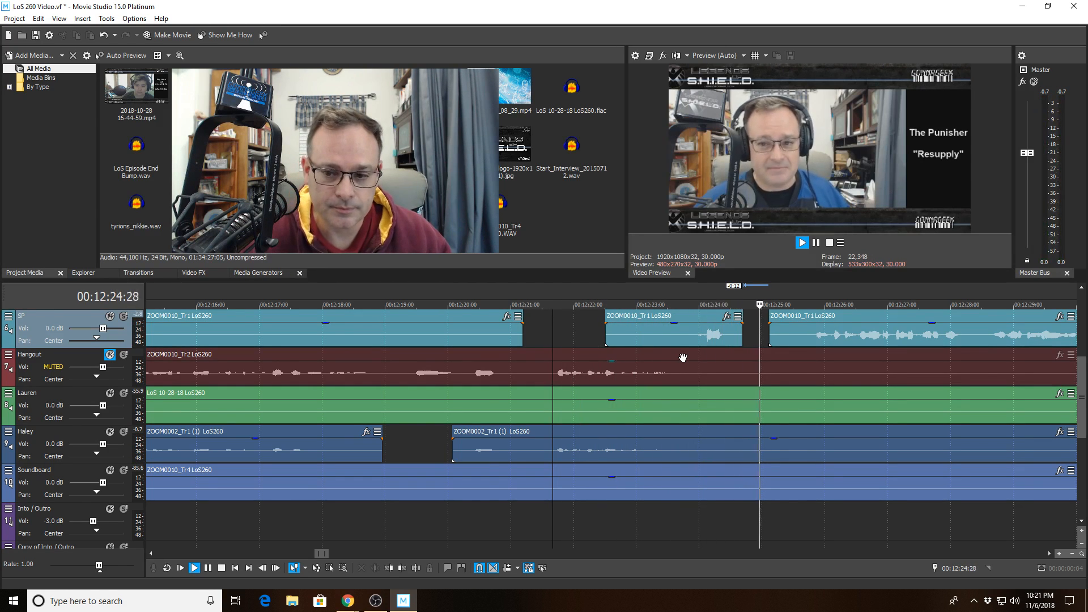
scroll(682, 357, down, 3)
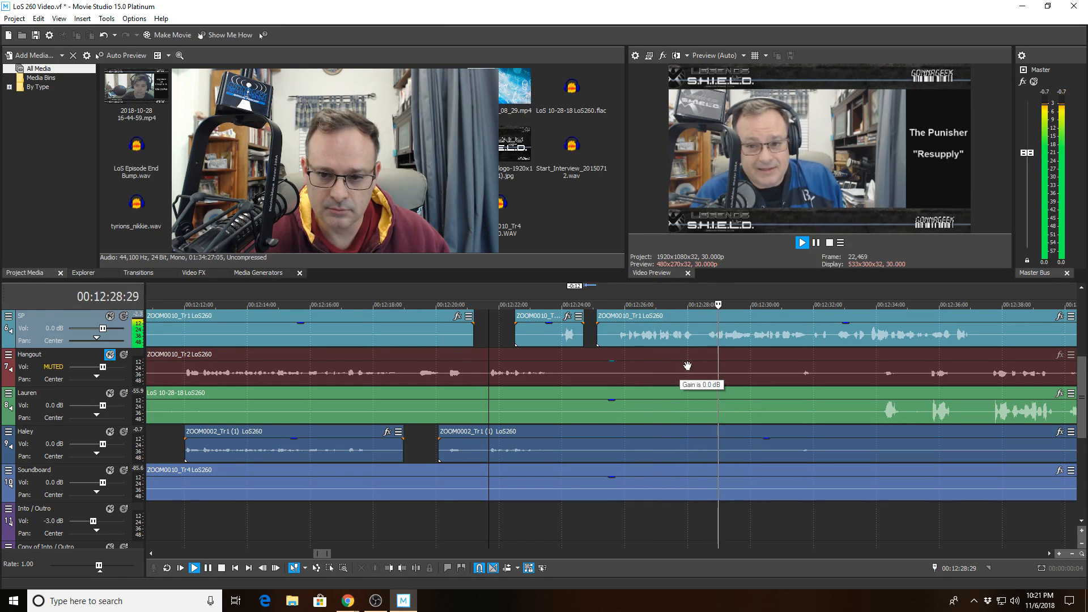
scroll(686, 376, down, 2)
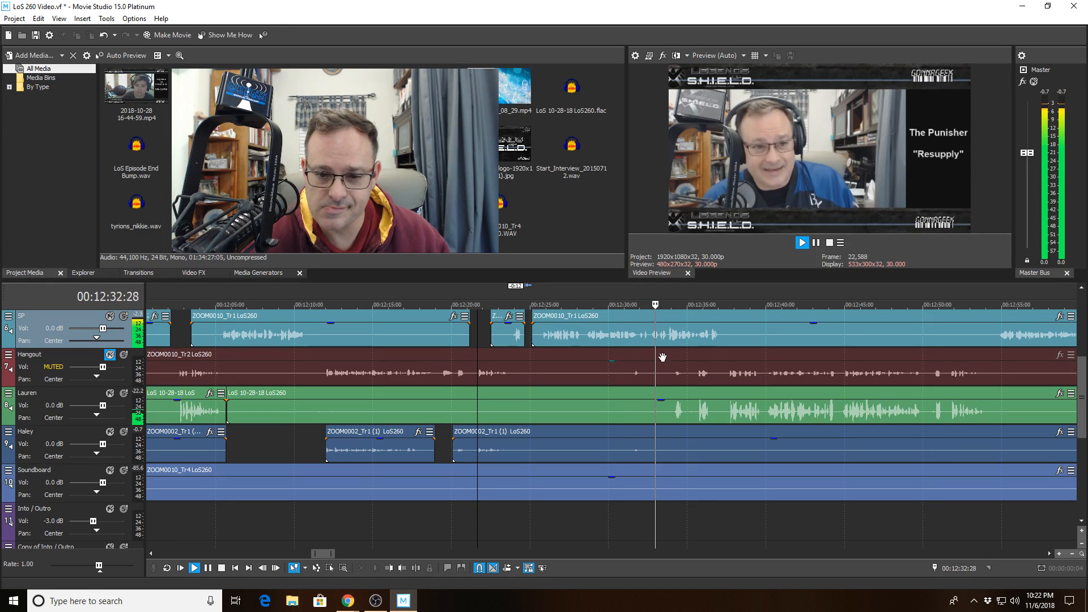
- Cut SP's silence by splitting at 12:31:27 and trimming the start to 12:32:17, then review
click(632, 340)
scroll(628, 347, up, 4)
key(space)
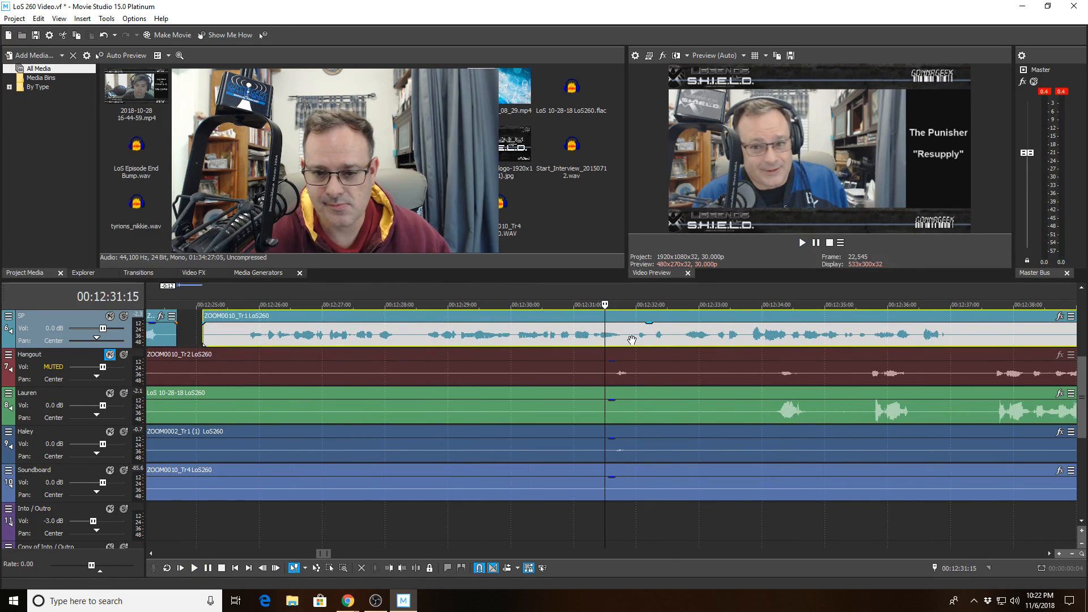
click(629, 334)
key(s)
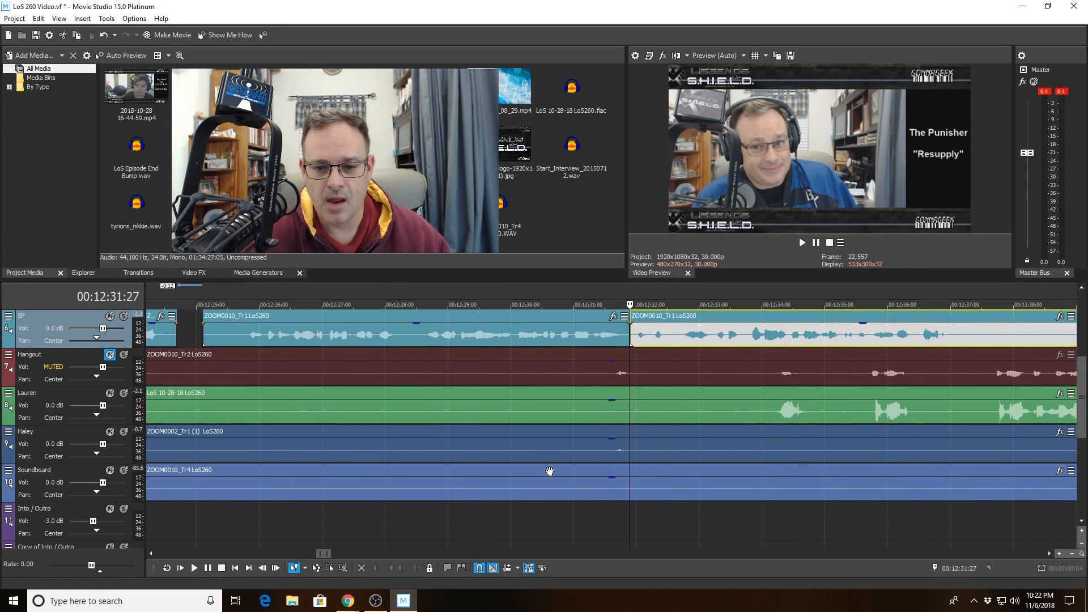
click(673, 338)
click(389, 568)
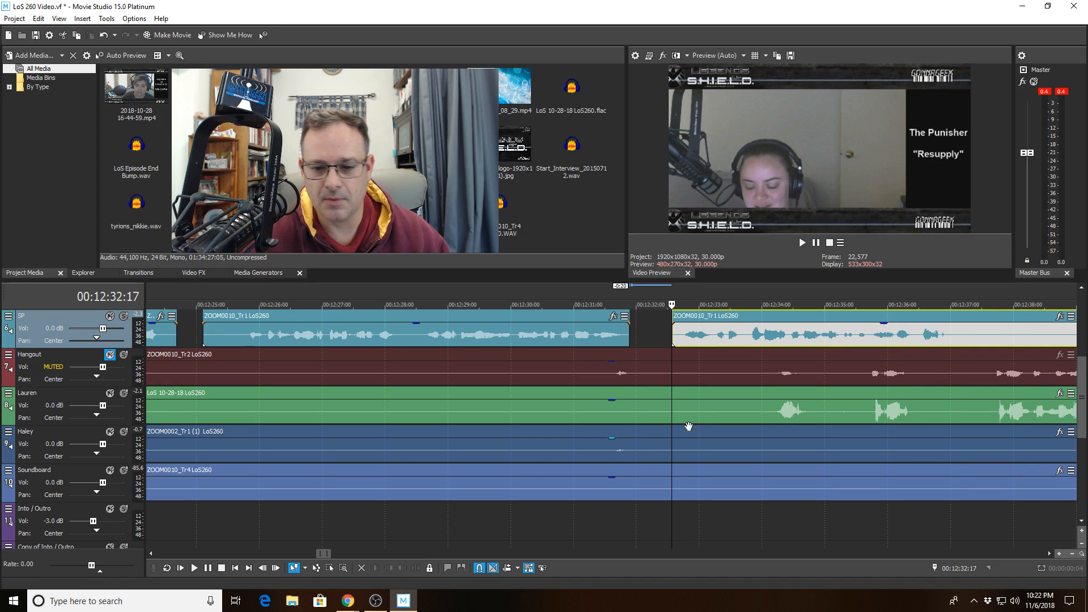
click(551, 329)
key(space)
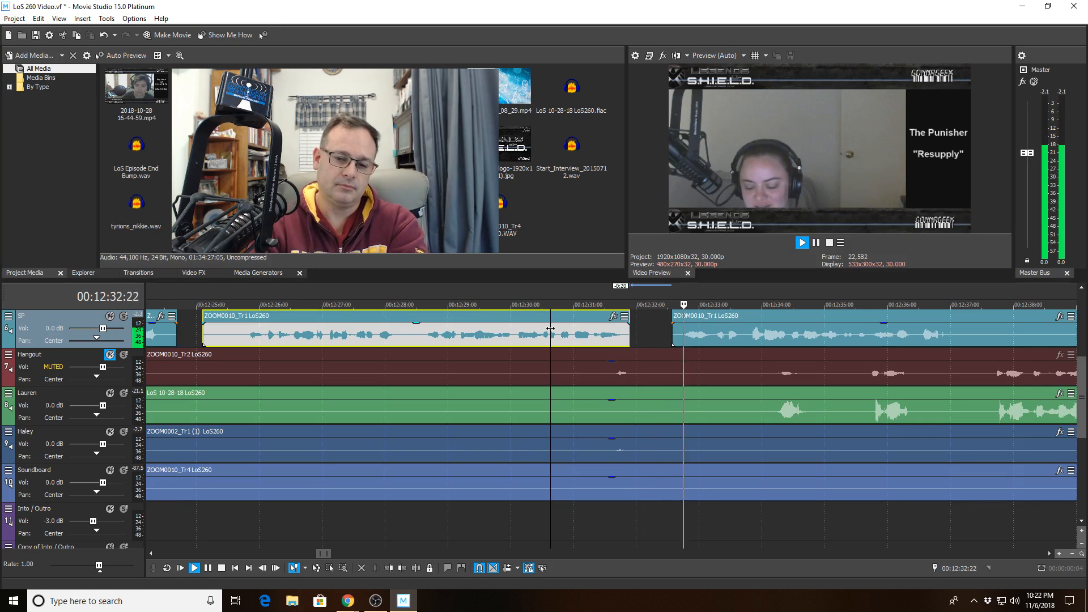
key(space)
key(space)
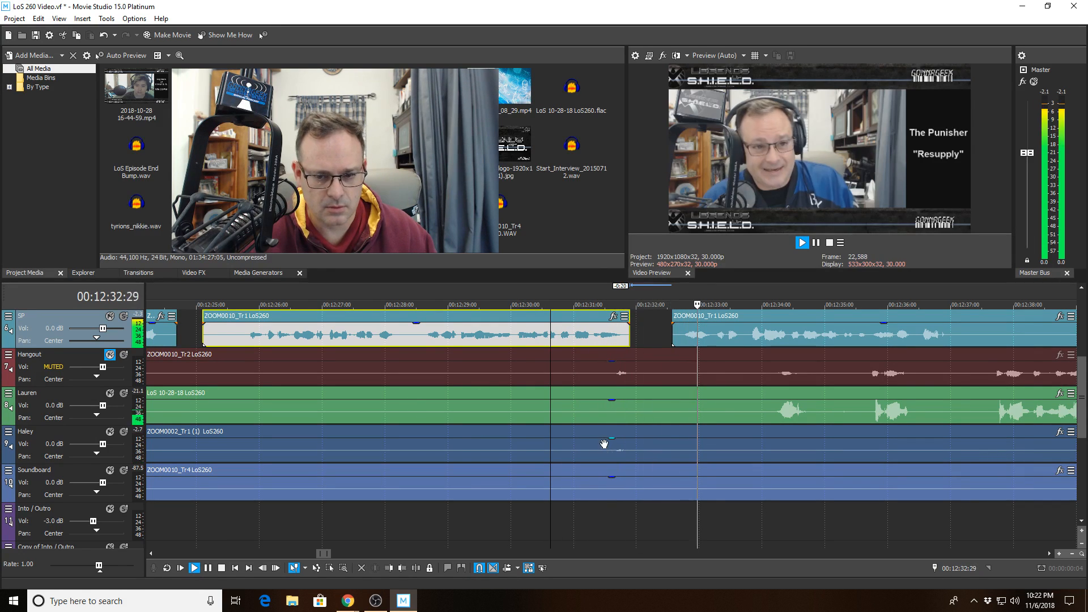
- Split the Lauren clip at 12:31:07 and play back from 12:30:22
click(587, 405)
click(418, 568)
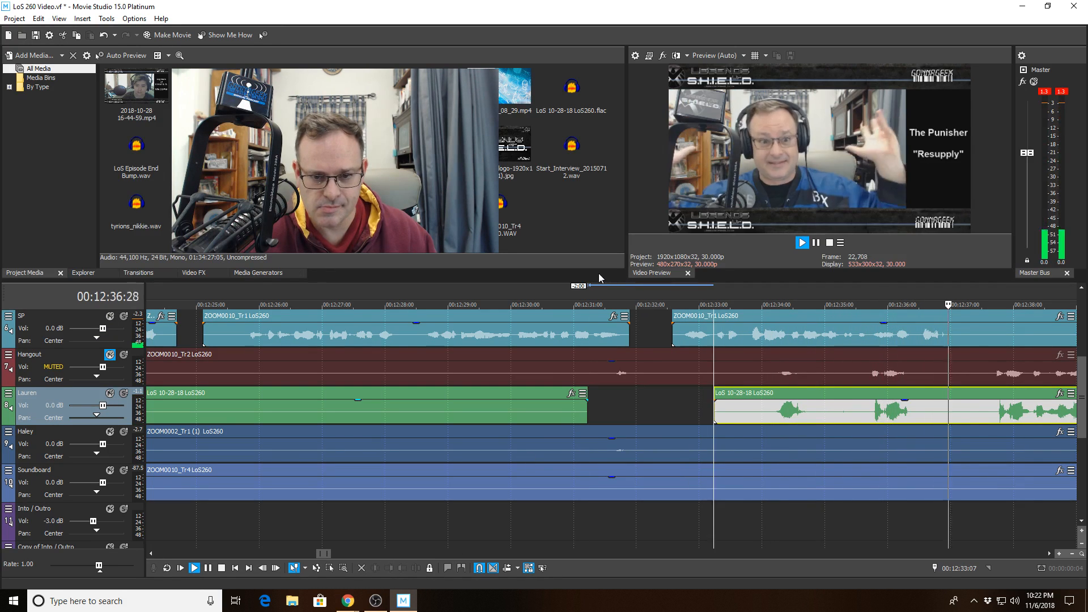
click(556, 327)
key(space)
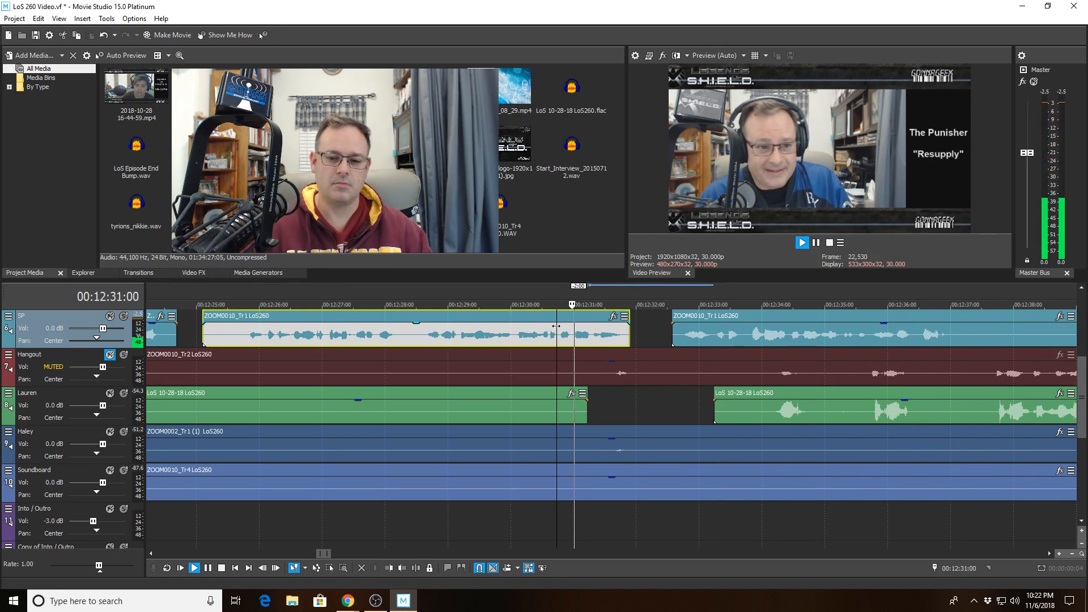
scroll(626, 369, up, 2)
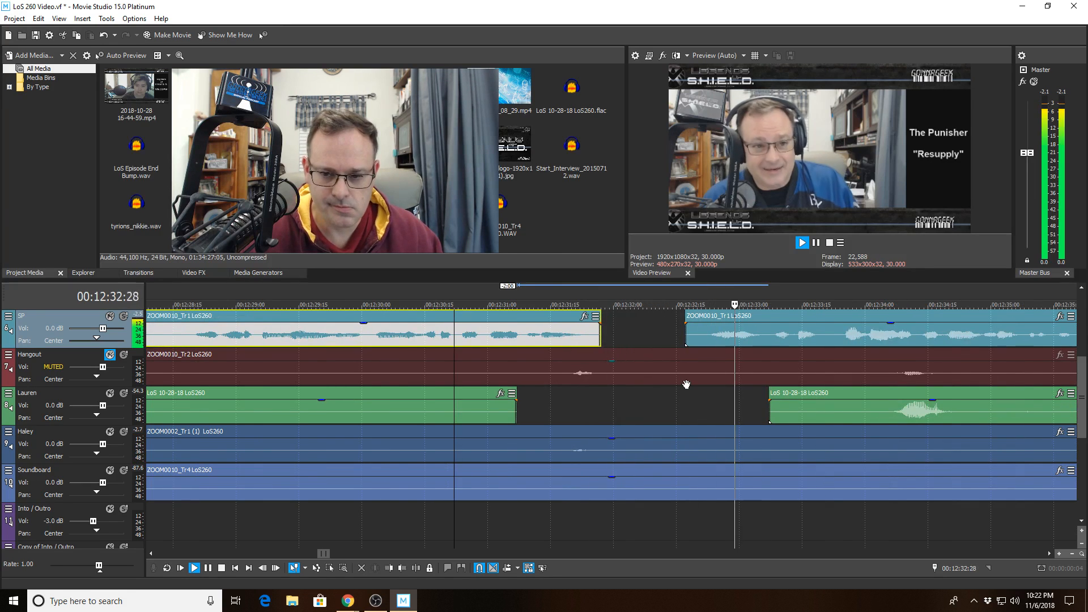
scroll(686, 385, down, 2)
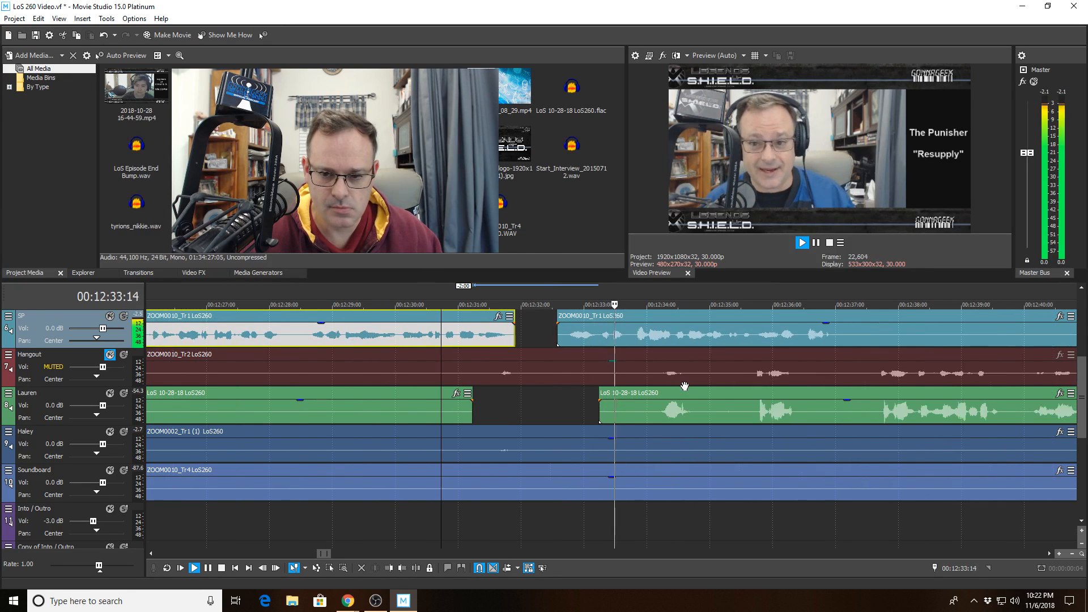
- Split Lauren at 12:35:03, trim the next piece to start at 12:36:27, and review from 12:32:10
click(716, 418)
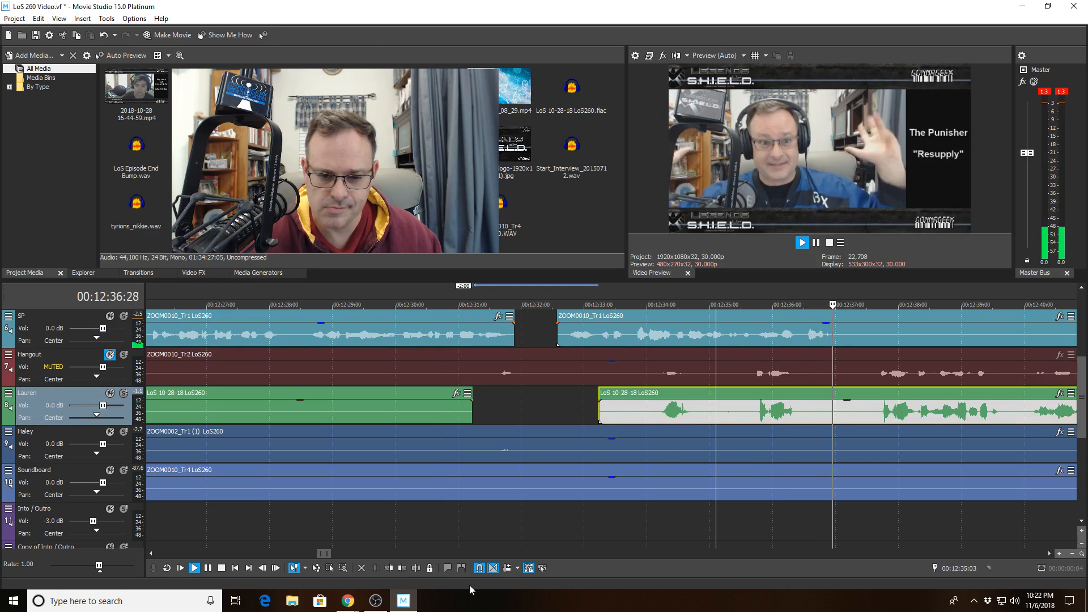
click(416, 567)
click(828, 409)
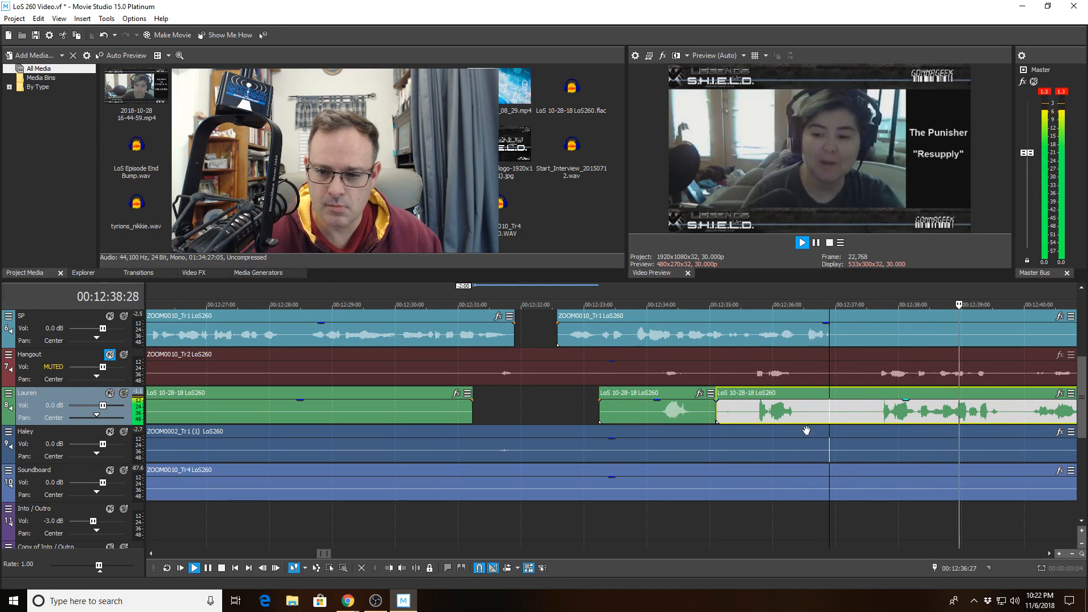
key(space)
click(391, 569)
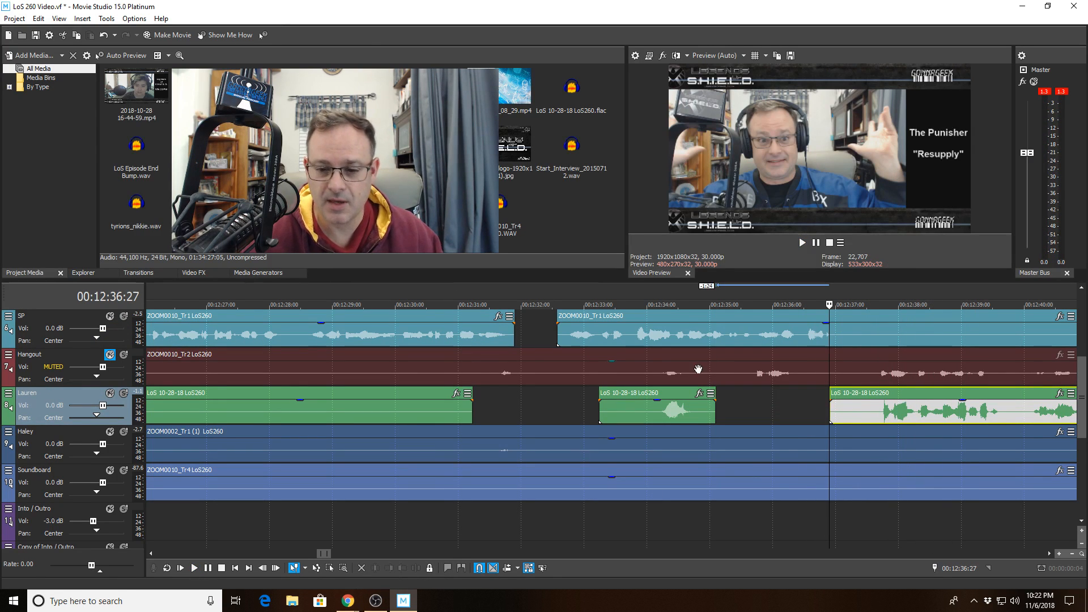
click(541, 341)
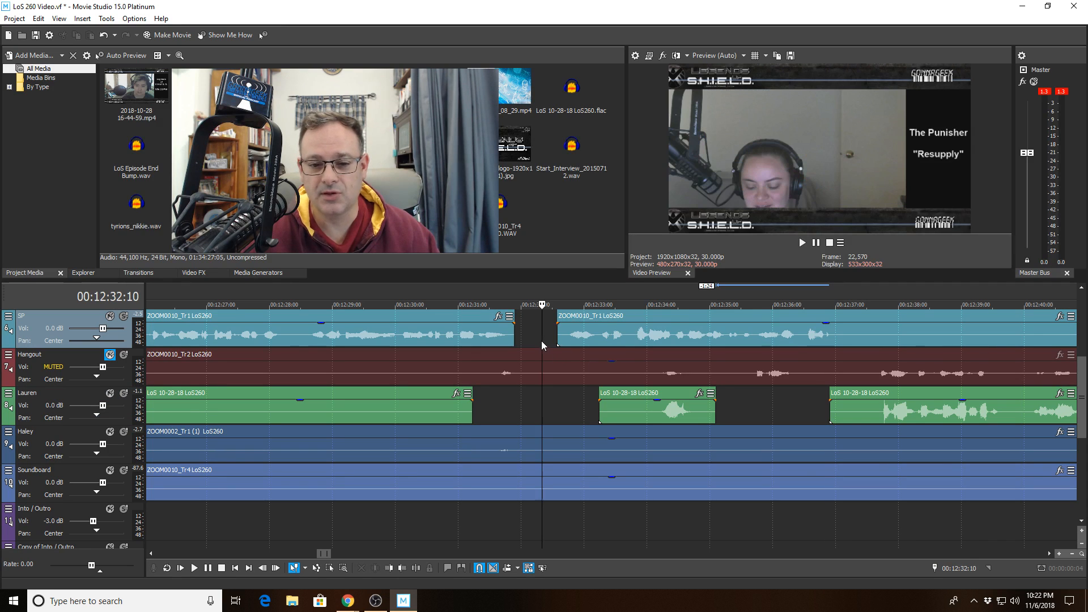
key(space)
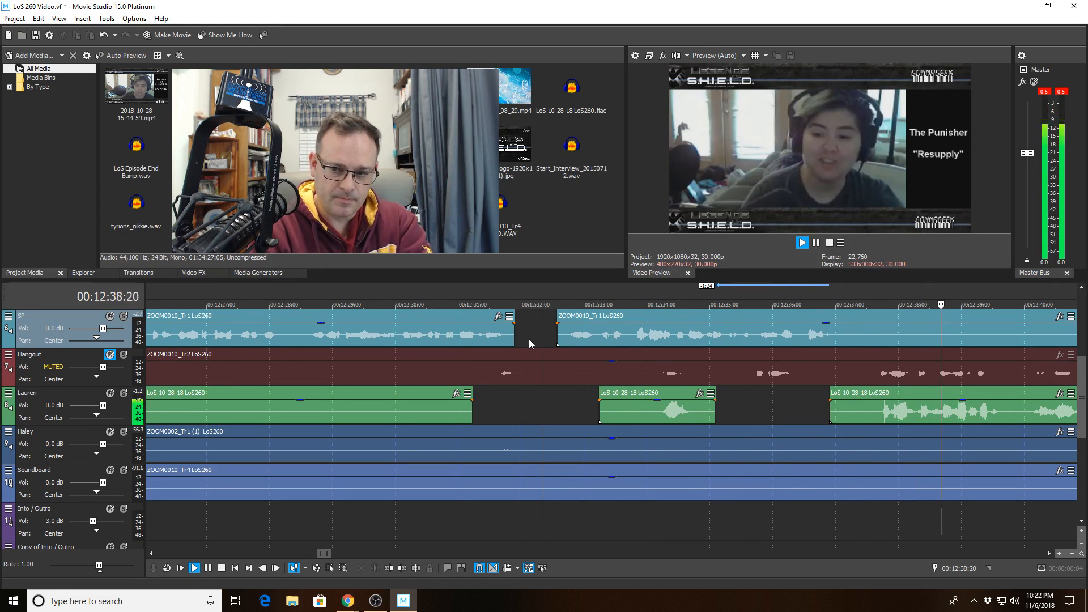
scroll(590, 360, down, 2)
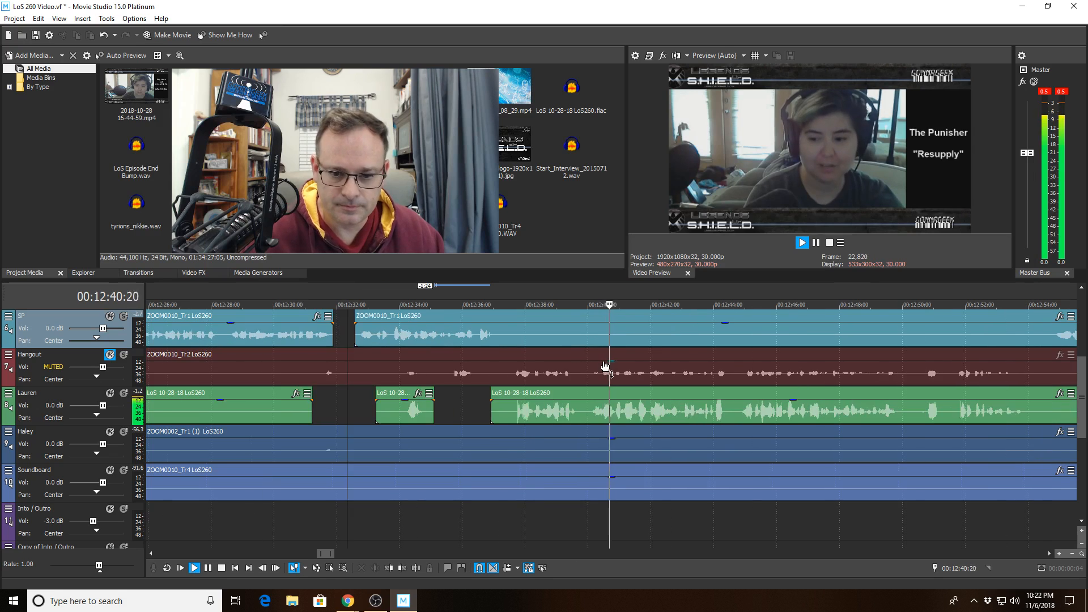
scroll(606, 365, down, 2)
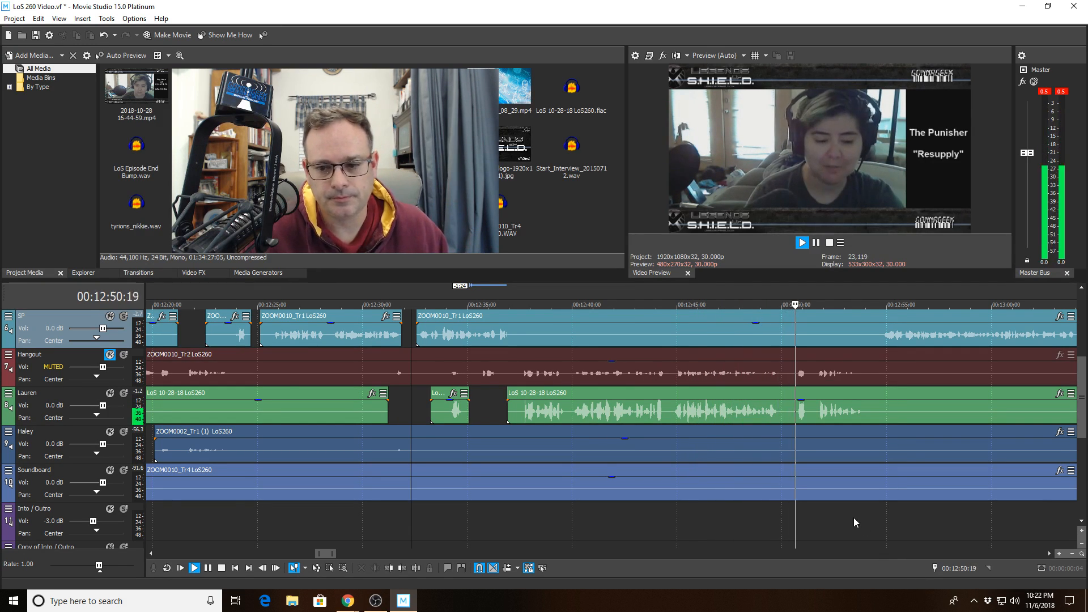
scroll(855, 519, up, 3)
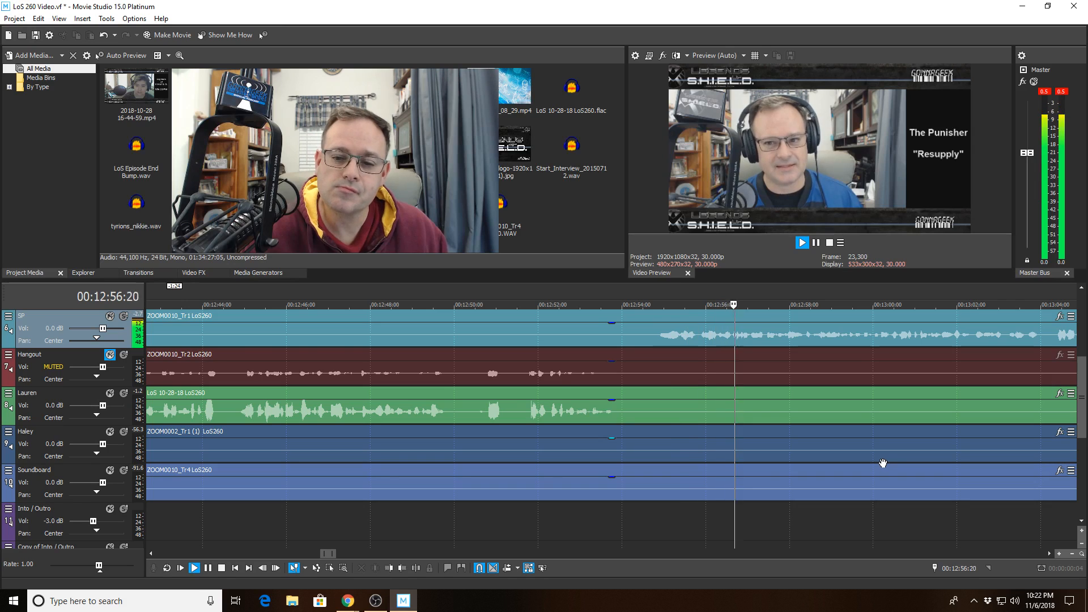
scroll(882, 464, down, 2)
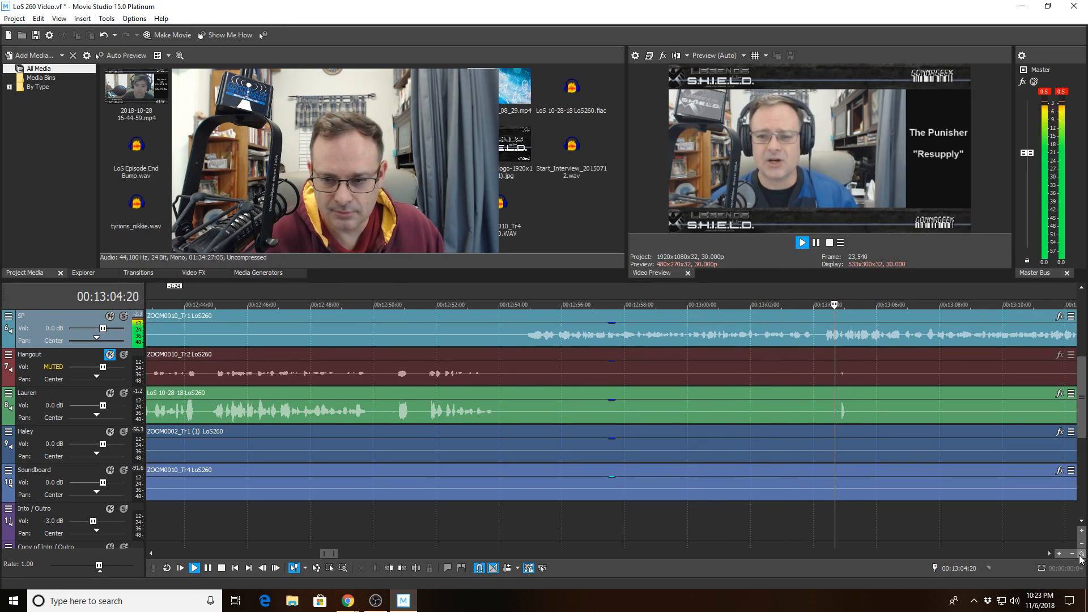
- Split Lauren's clip at 13:04:16, trim the right piece to start at 13:05:11, and review
click(830, 418)
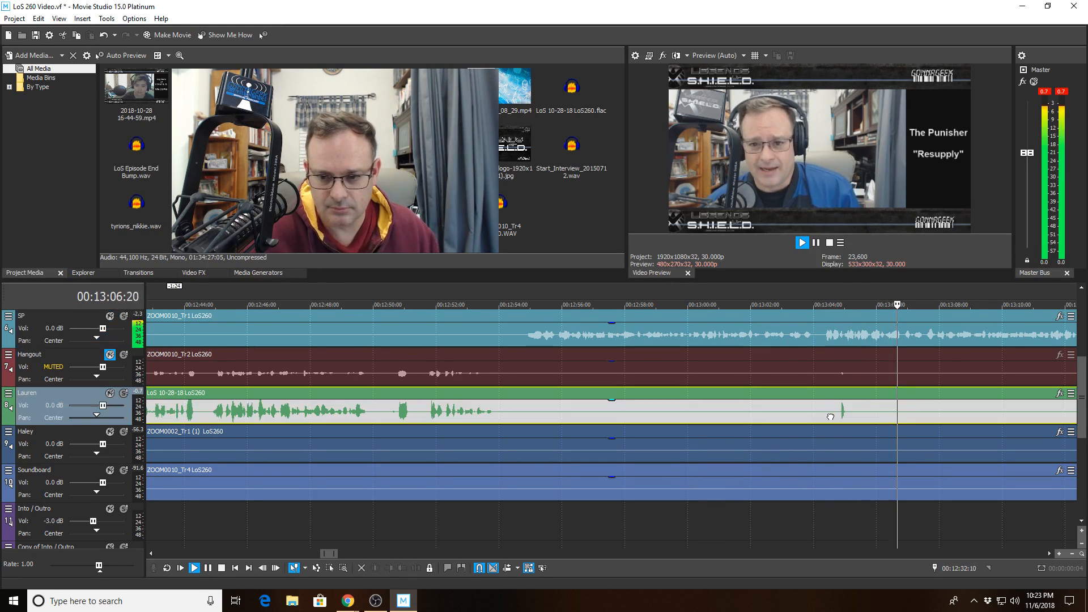
click(416, 568)
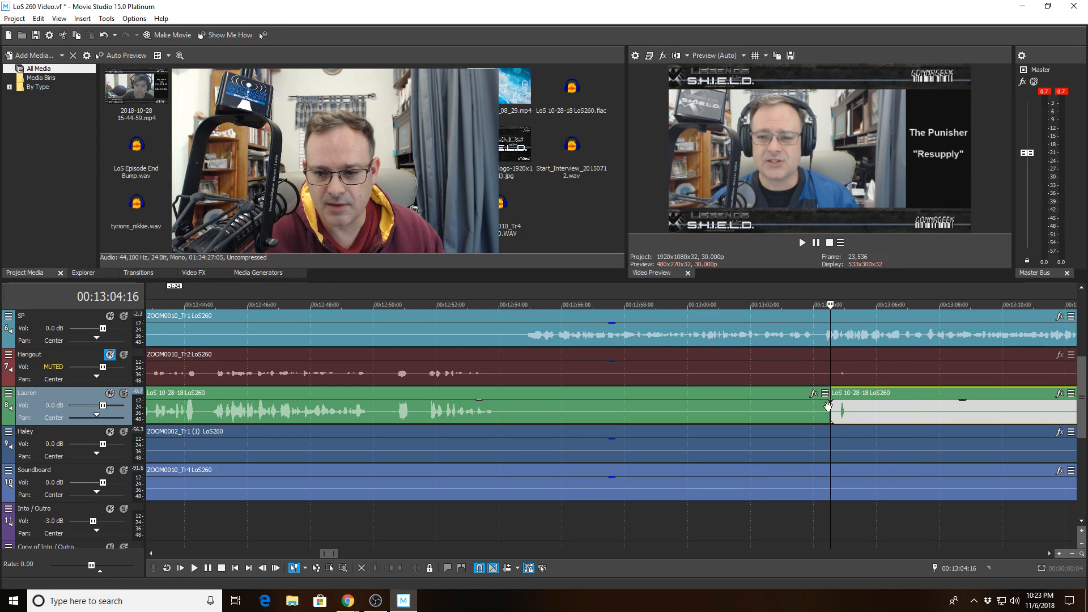
click(856, 408)
click(390, 569)
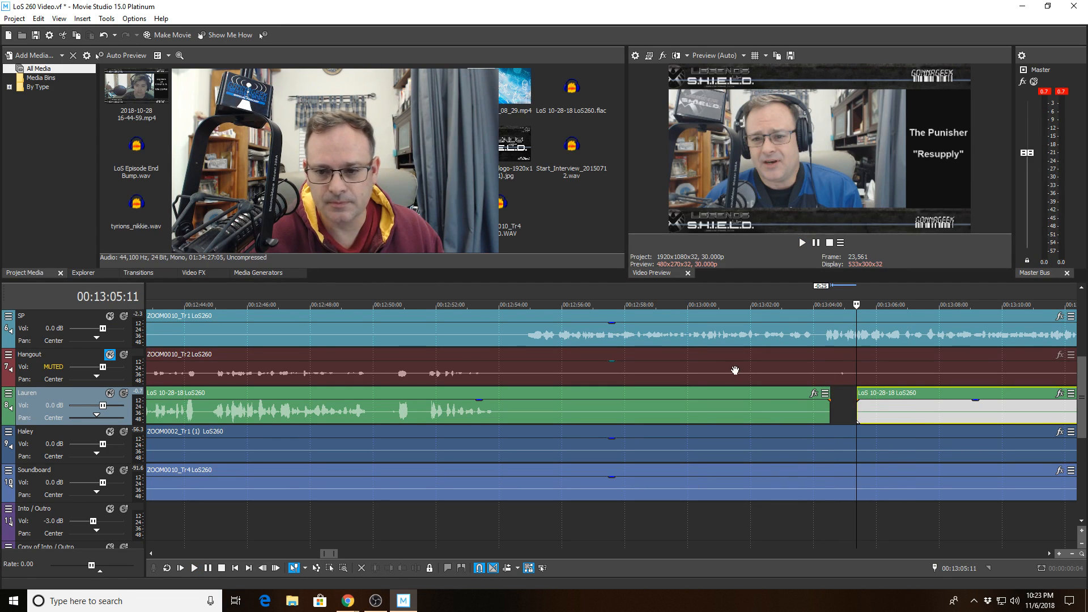
click(797, 339)
key(space)
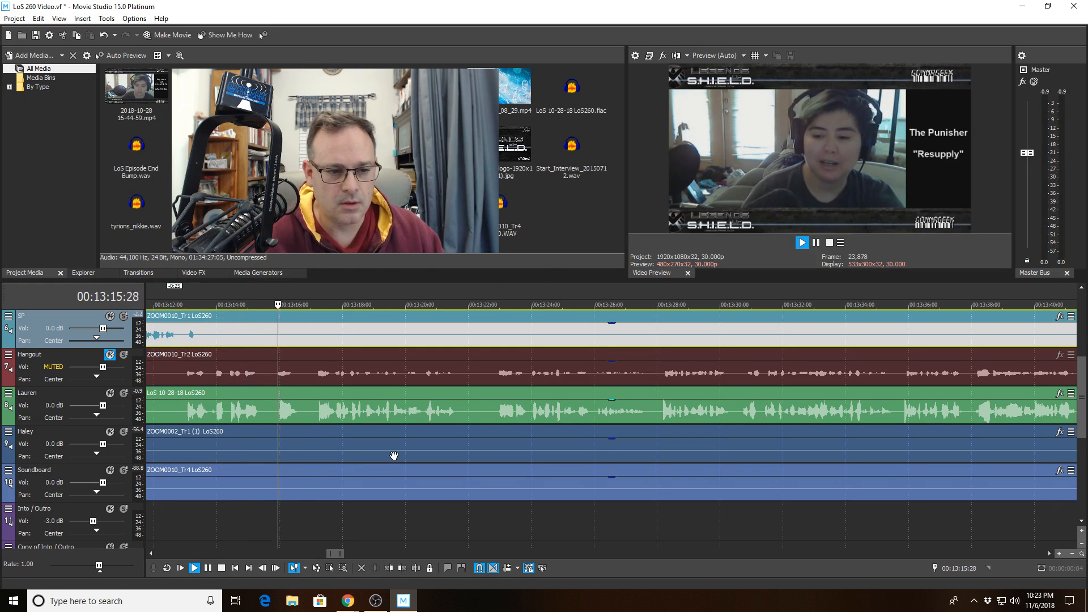
- Play back from 13:11:15 to locate the next SP silence
click(165, 527)
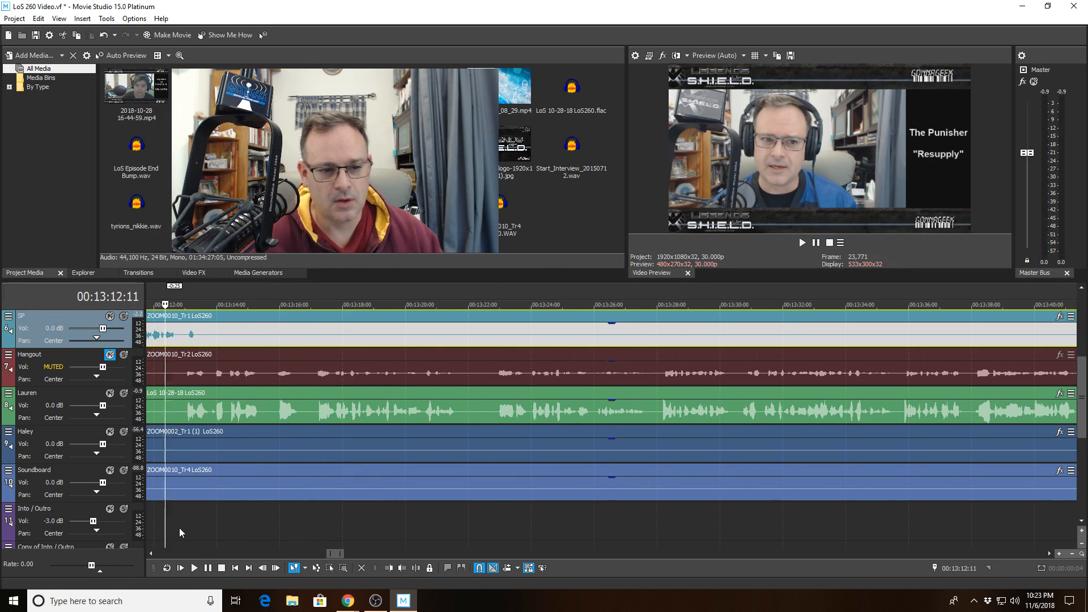
scroll(181, 528, up, 4)
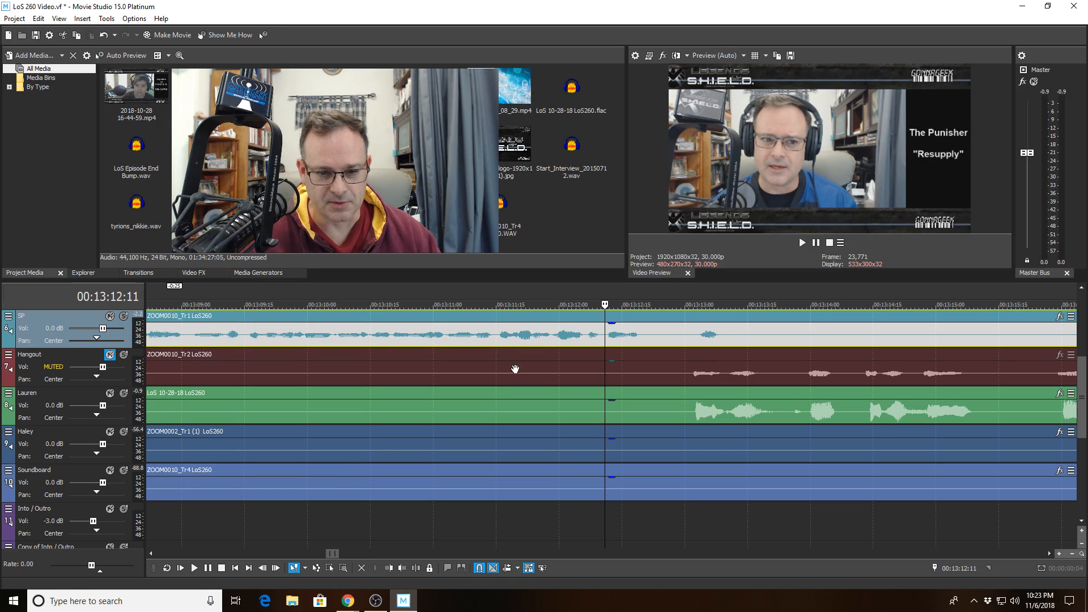
click(496, 340)
key(space)
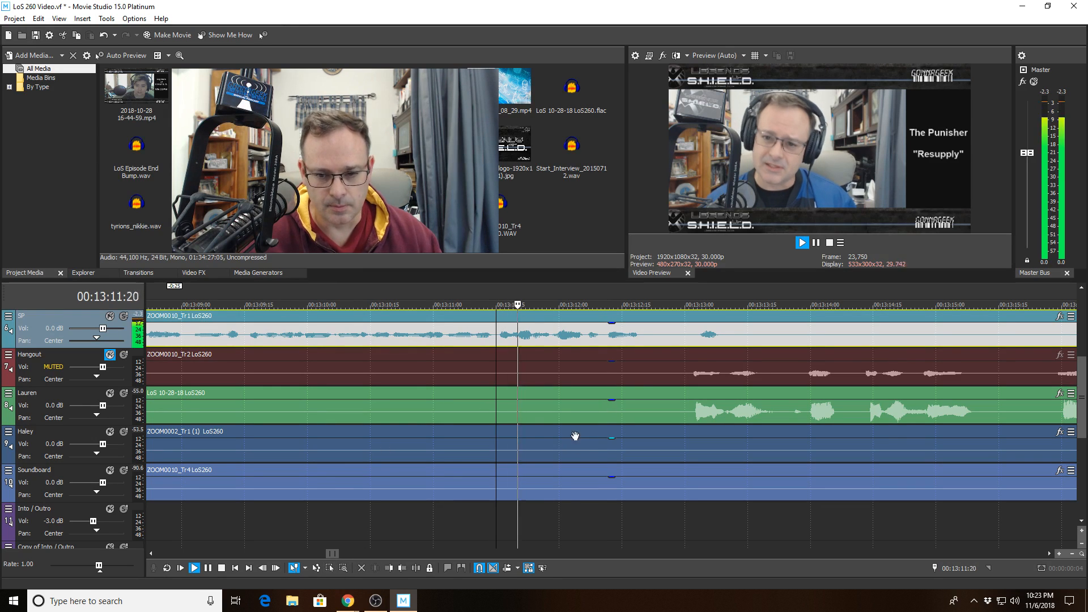
- Split the SP clip at 13:12:27, trim the right piece to start at 13:13:14, and review
click(672, 339)
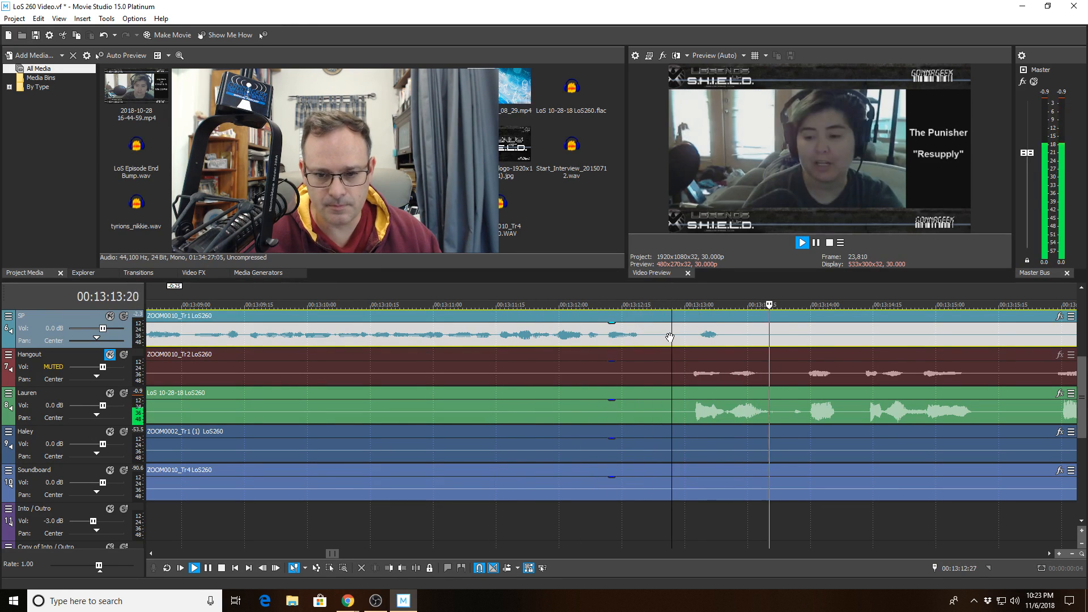
key(space)
click(416, 568)
click(741, 337)
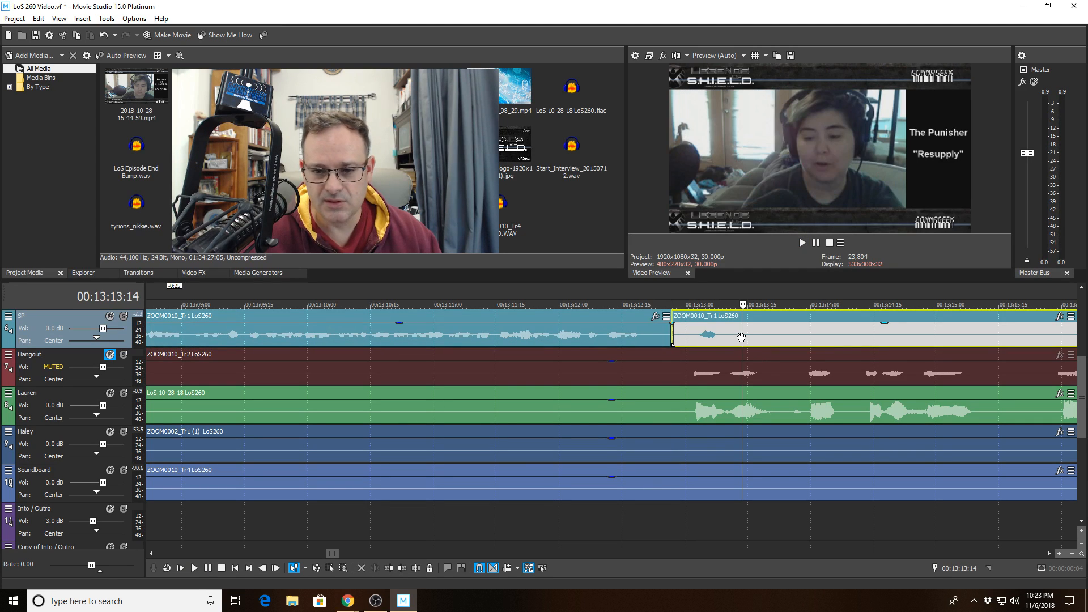
click(388, 568)
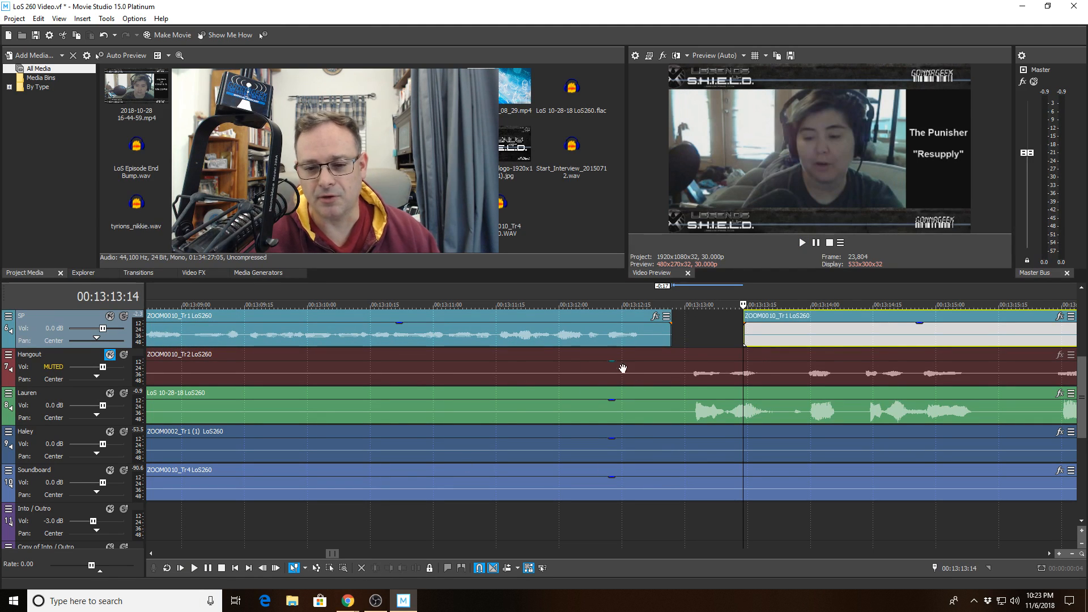
click(568, 333)
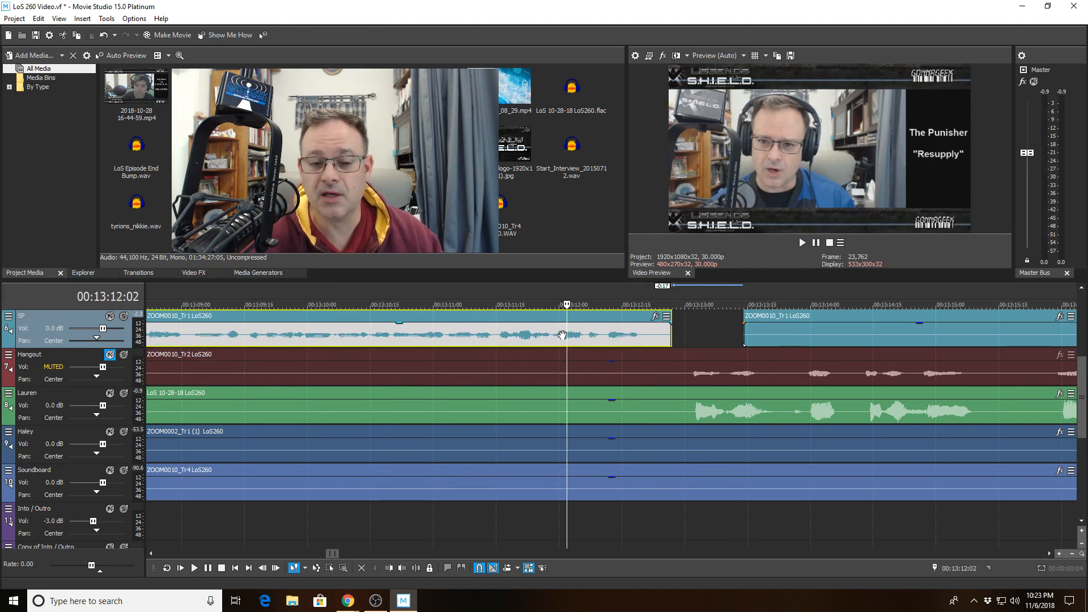
key(space)
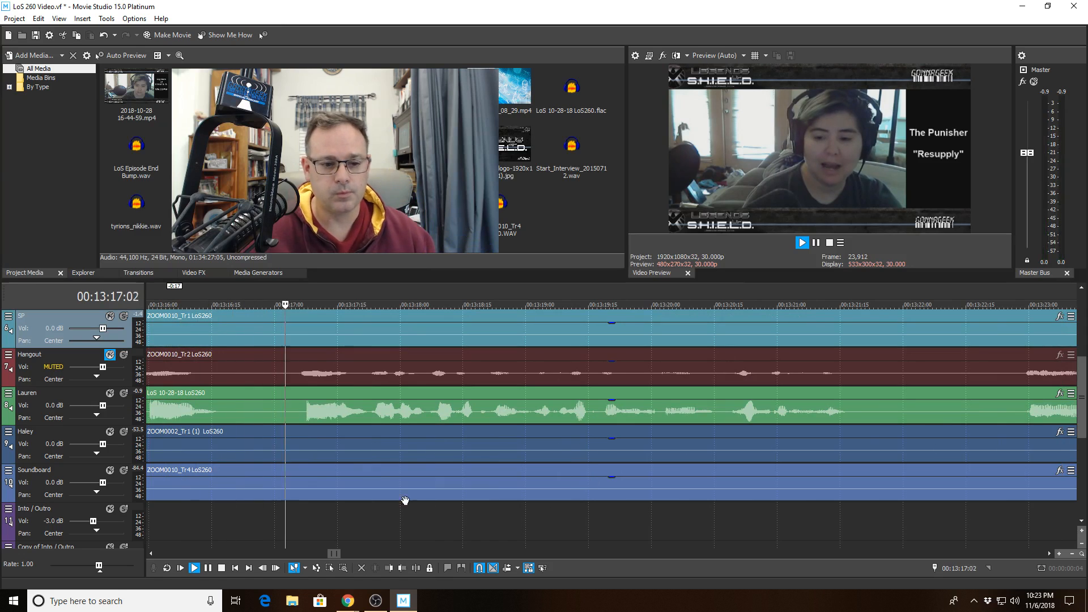
- Split Lauren's clip at 13:16:26 and trim the silent tail off the left piece
click(258, 419)
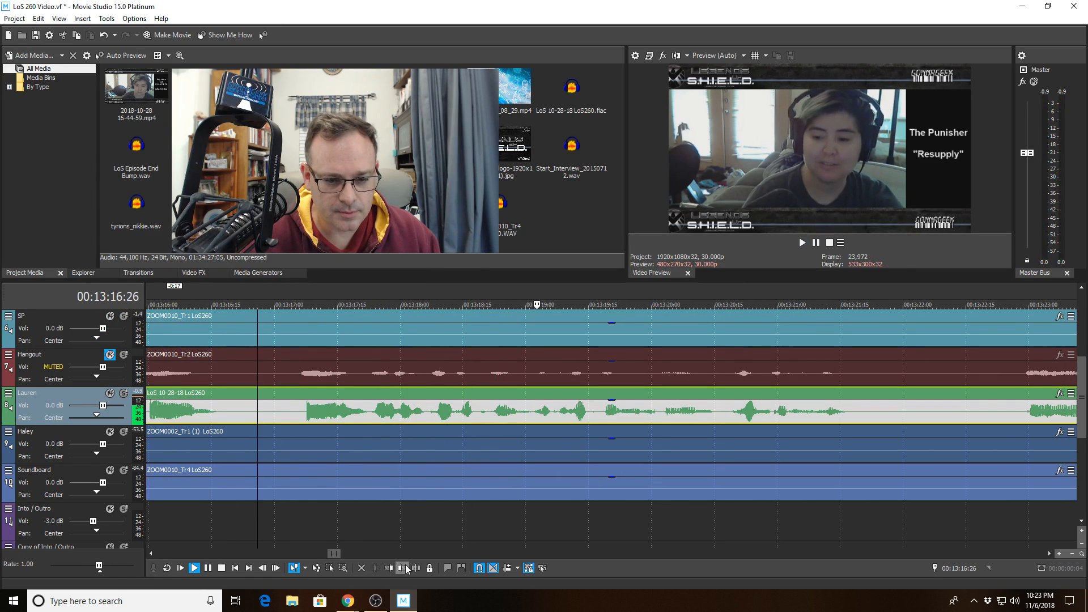
click(417, 569)
scroll(464, 434, down, 2)
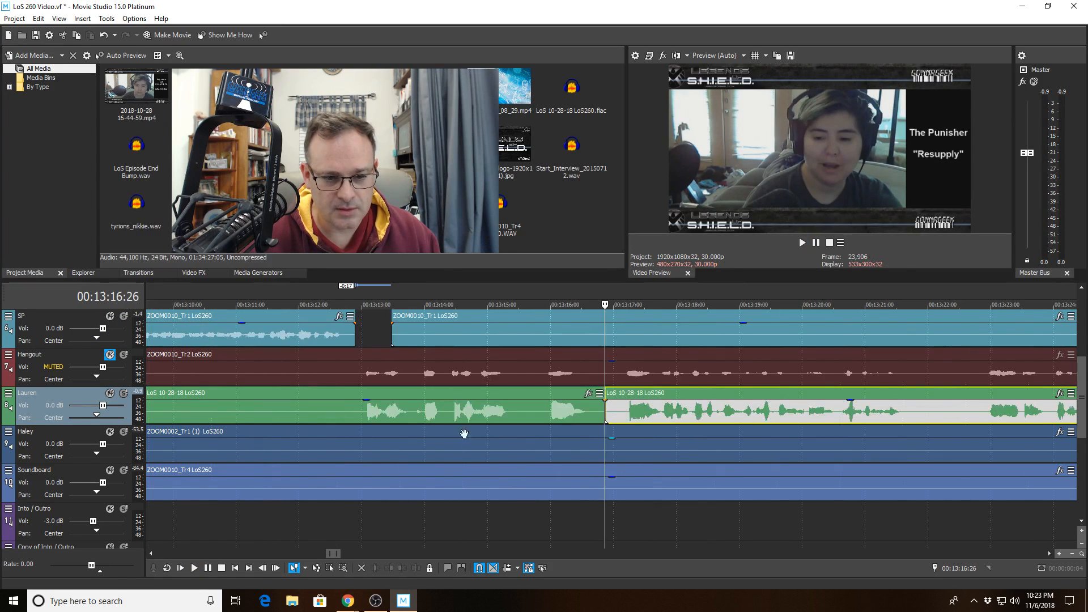
click(537, 414)
click(406, 569)
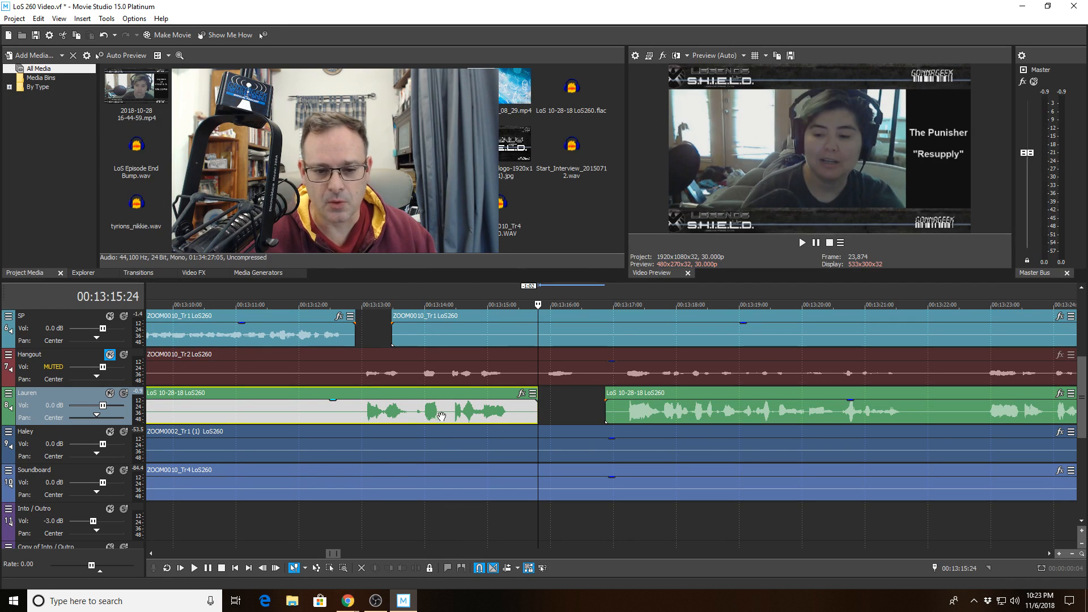
click(397, 412)
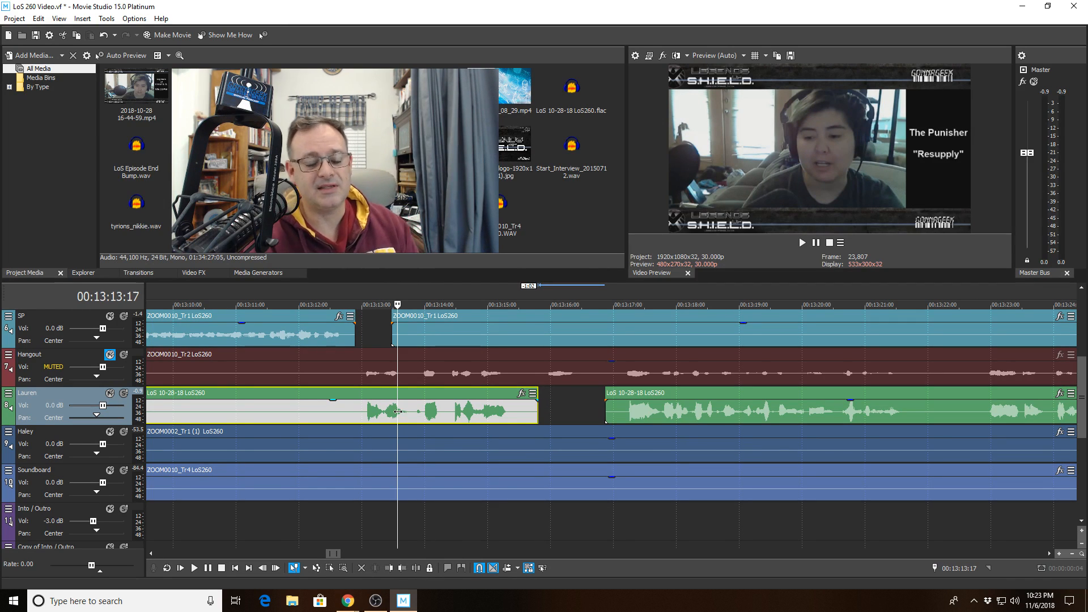
key(space)
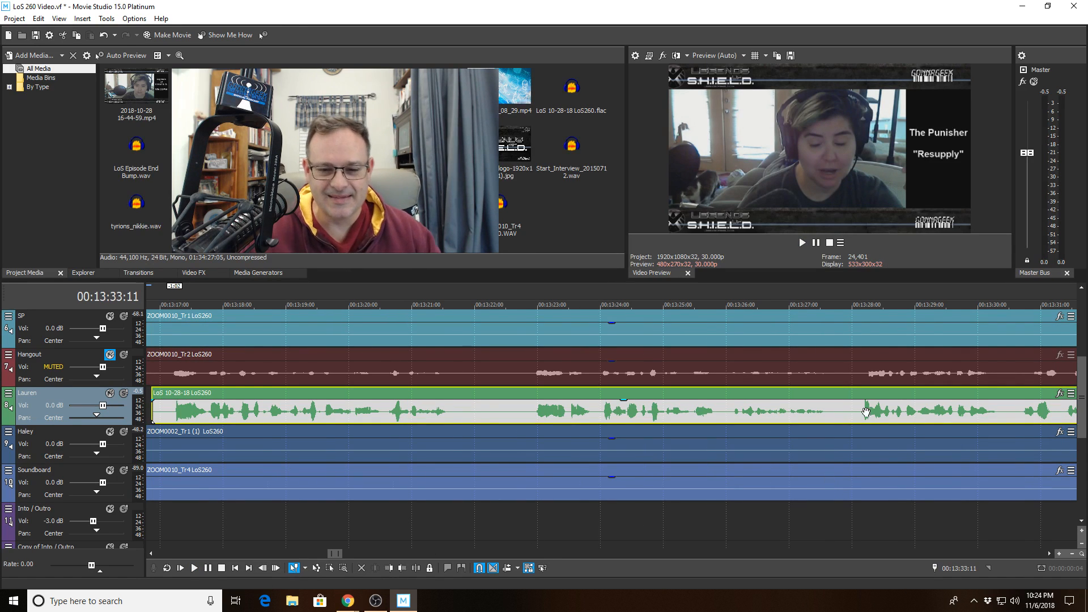
- Play back from 00:13:16:17 to check the new Lauren gap stays in sync
scroll(793, 422, down, 1)
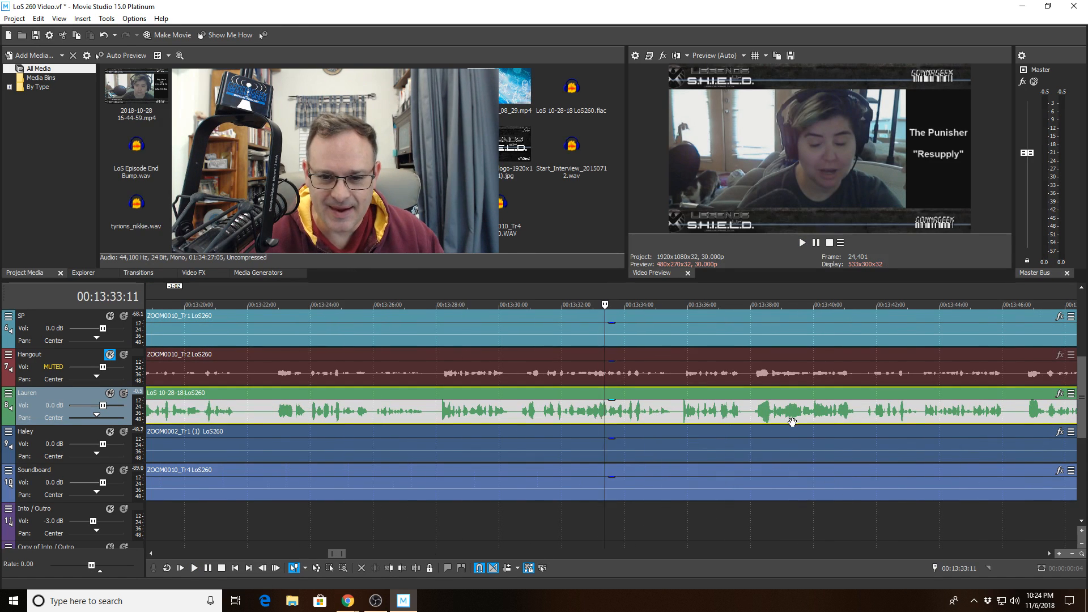
click(432, 417)
click(269, 417)
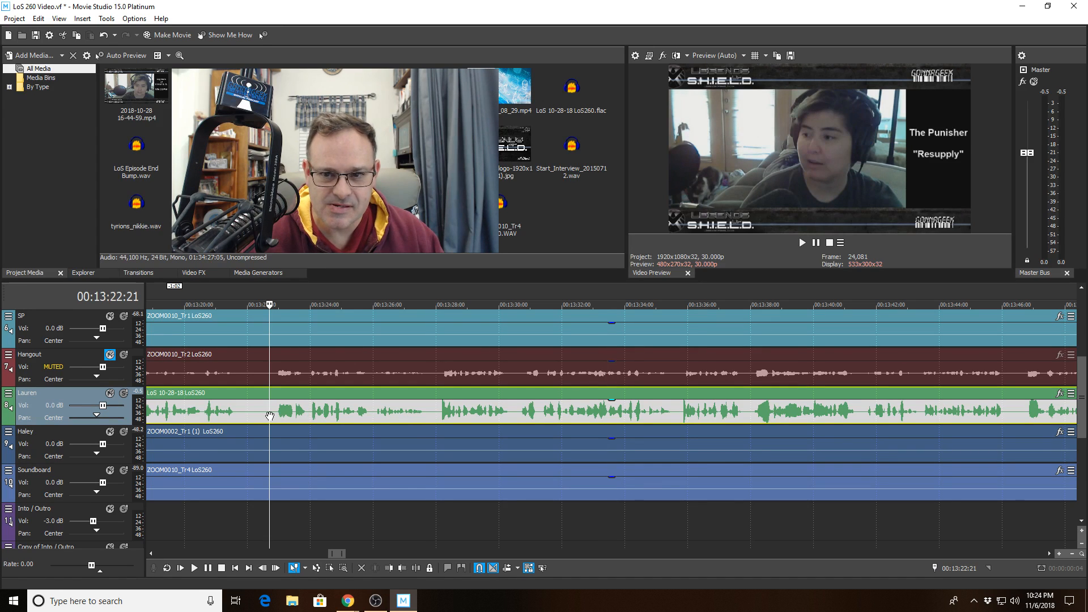
scroll(275, 415, down, 1)
click(509, 406)
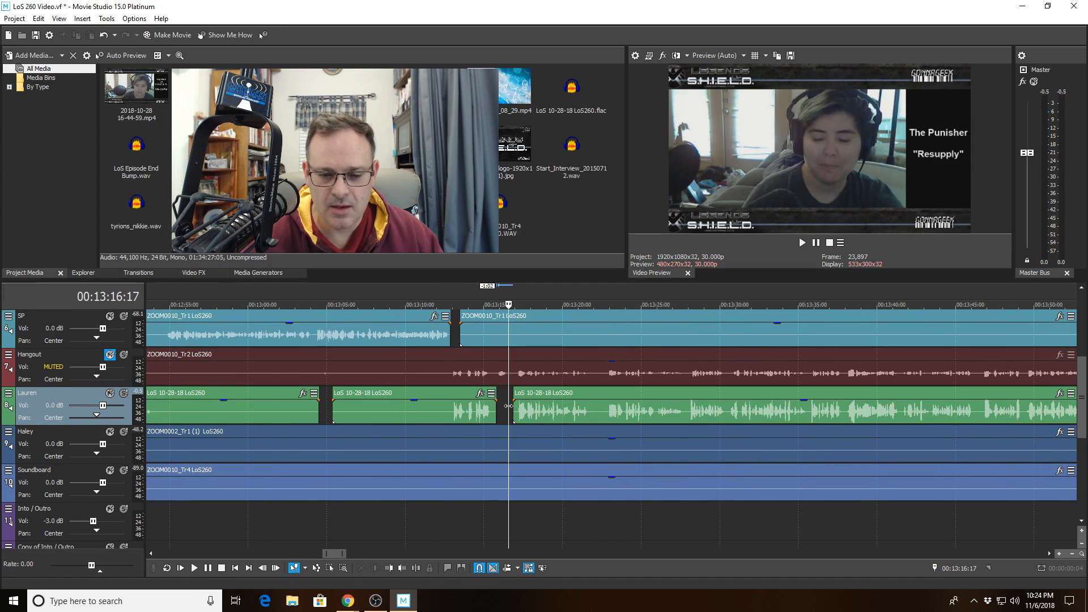
key(space)
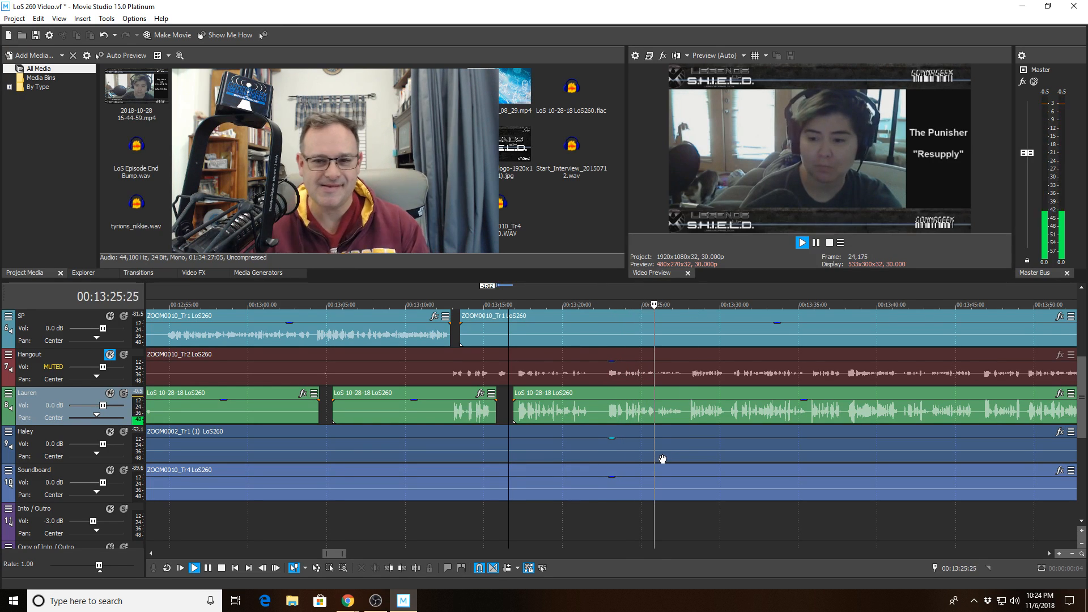
scroll(757, 446, down, 2)
scroll(747, 443, up, 4)
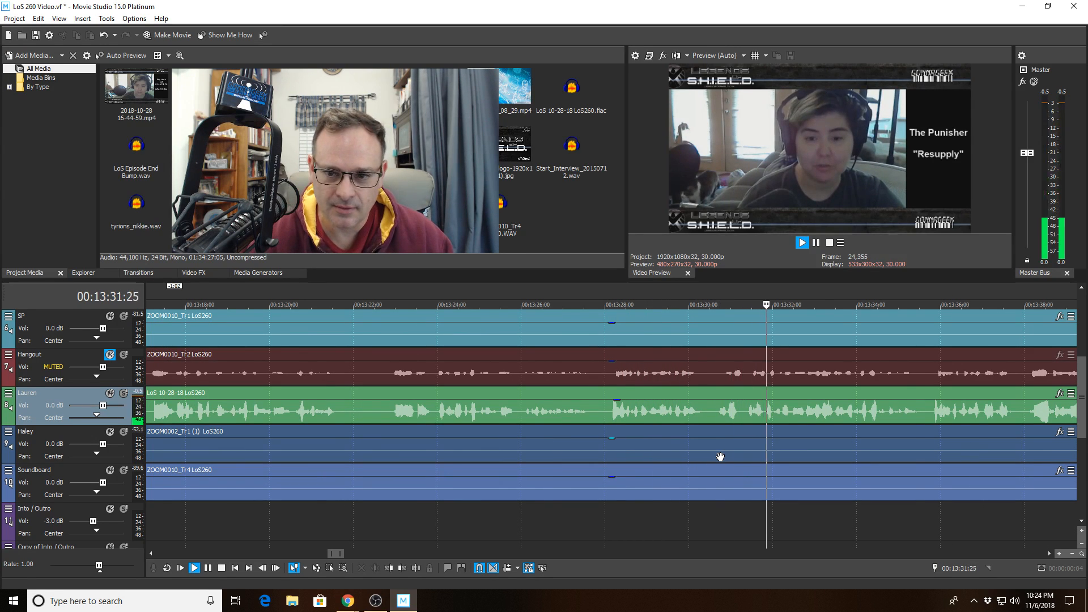
scroll(720, 457, down, 1)
scroll(719, 457, down, 1)
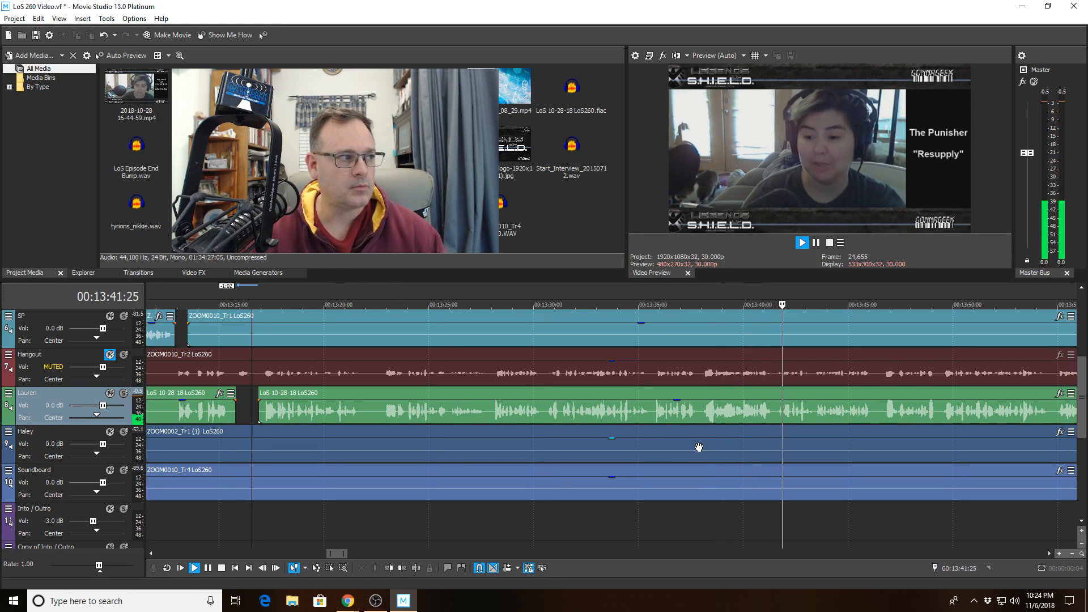
- Play back from 00:13:16:17 to check sync and find Lauren's next silence
click(778, 414)
key(space)
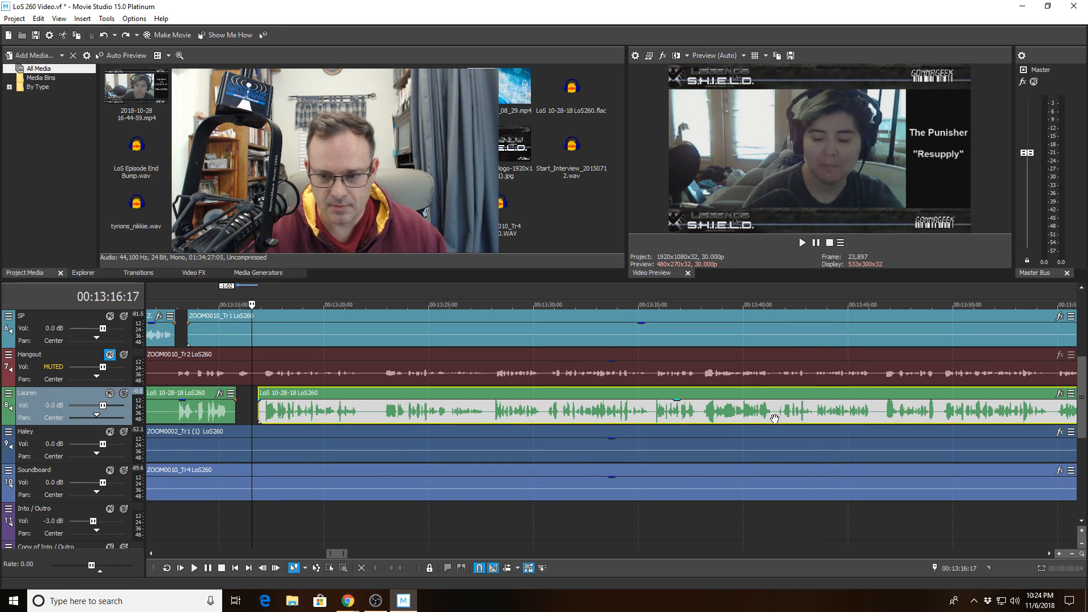
scroll(779, 416, up, 3)
scroll(781, 415, down, 4)
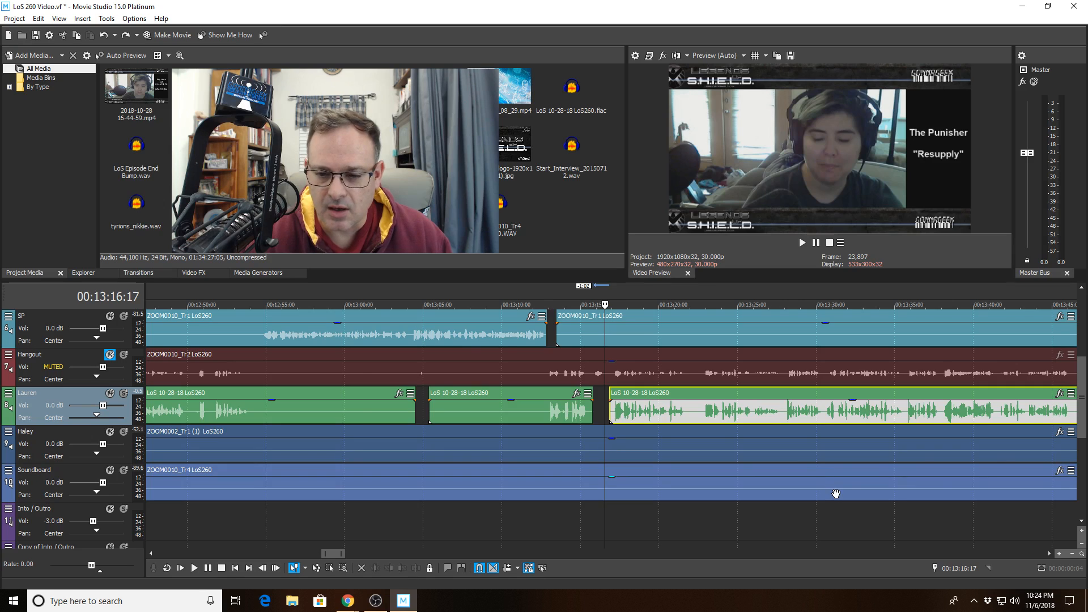
scroll(811, 473, down, 2)
scroll(809, 472, up, 6)
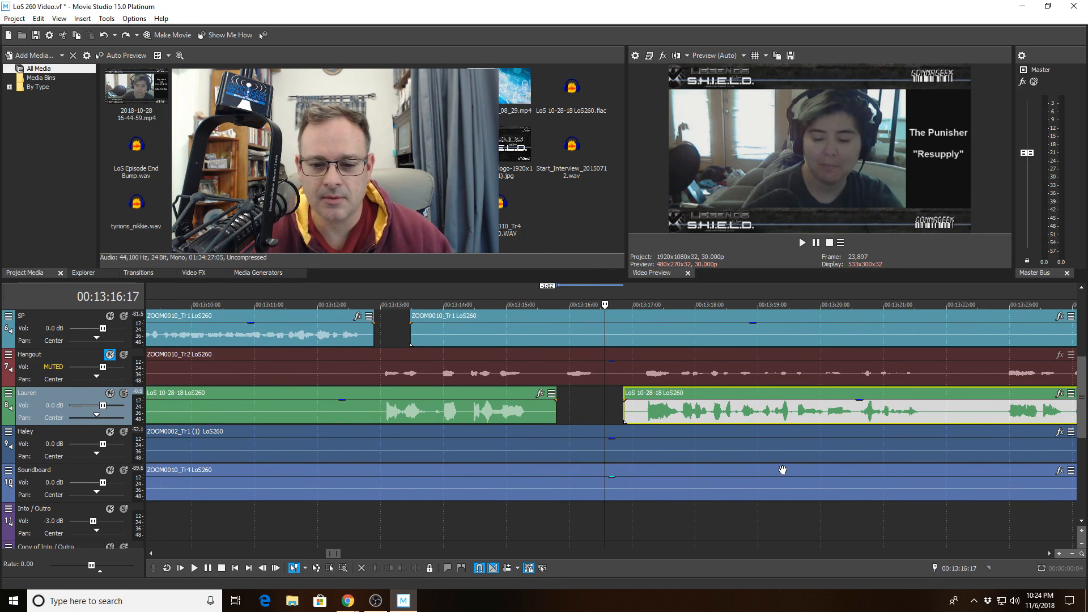
key(space)
scroll(781, 469, down, 1)
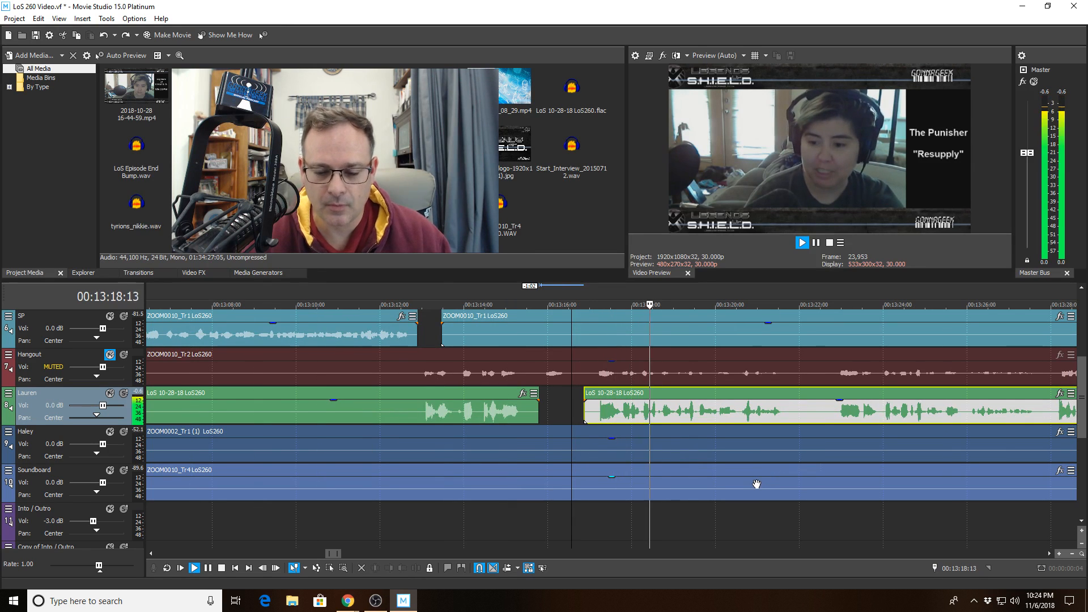
scroll(754, 483, down, 1)
scroll(752, 482, down, 1)
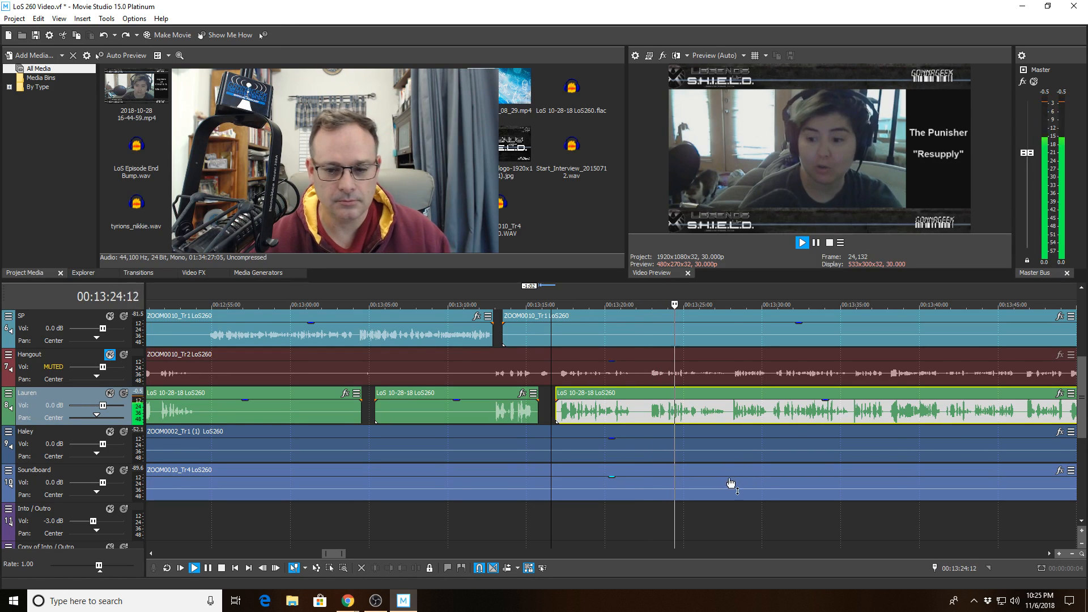
scroll(748, 447, up, 2)
scroll(745, 446, up, 1)
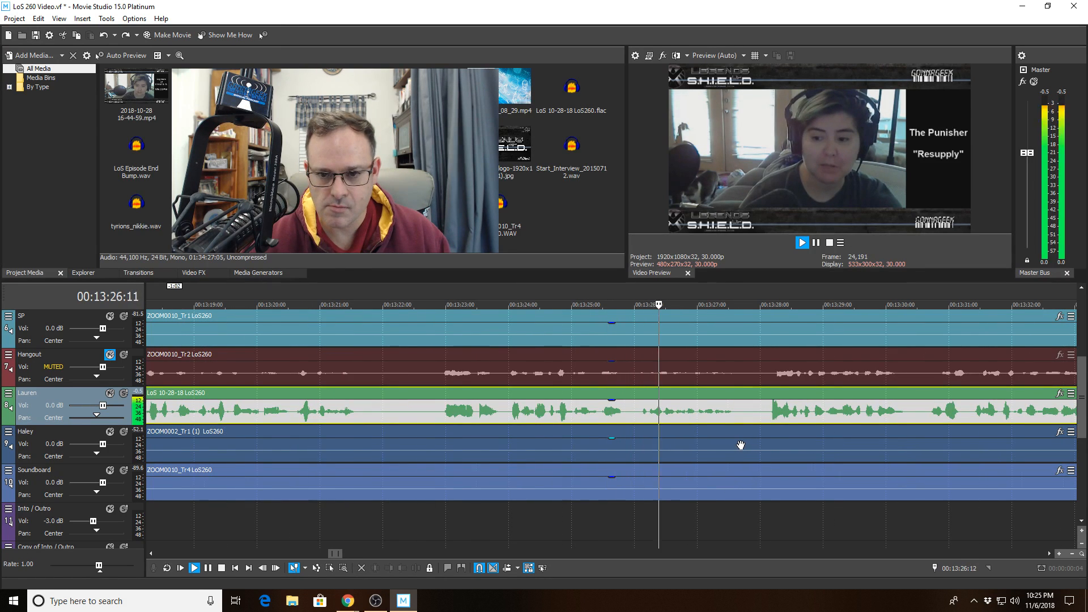
scroll(736, 444, down, 1)
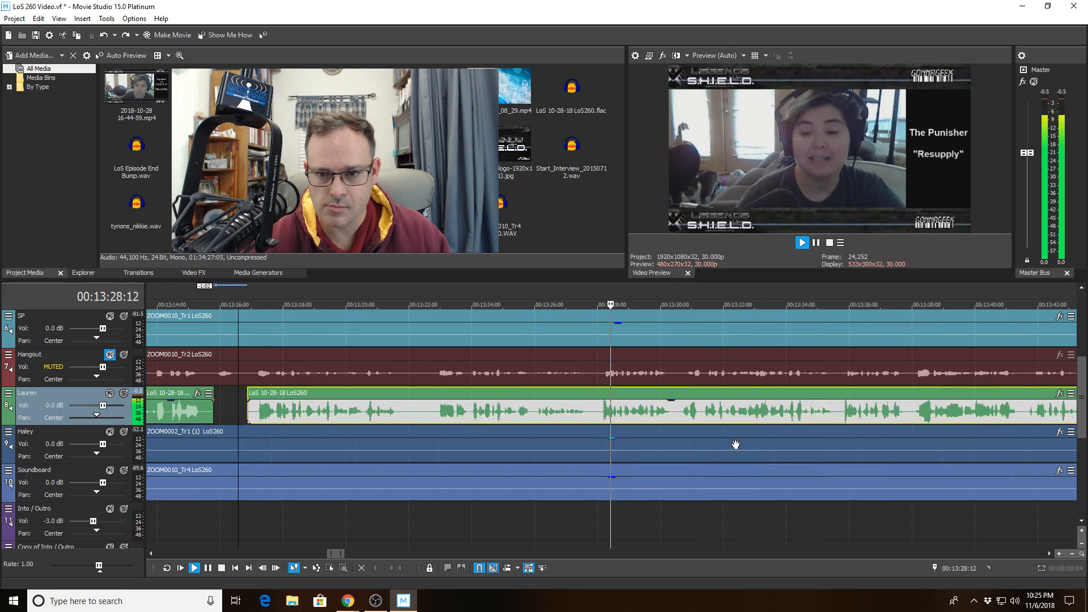
scroll(723, 446, up, 1)
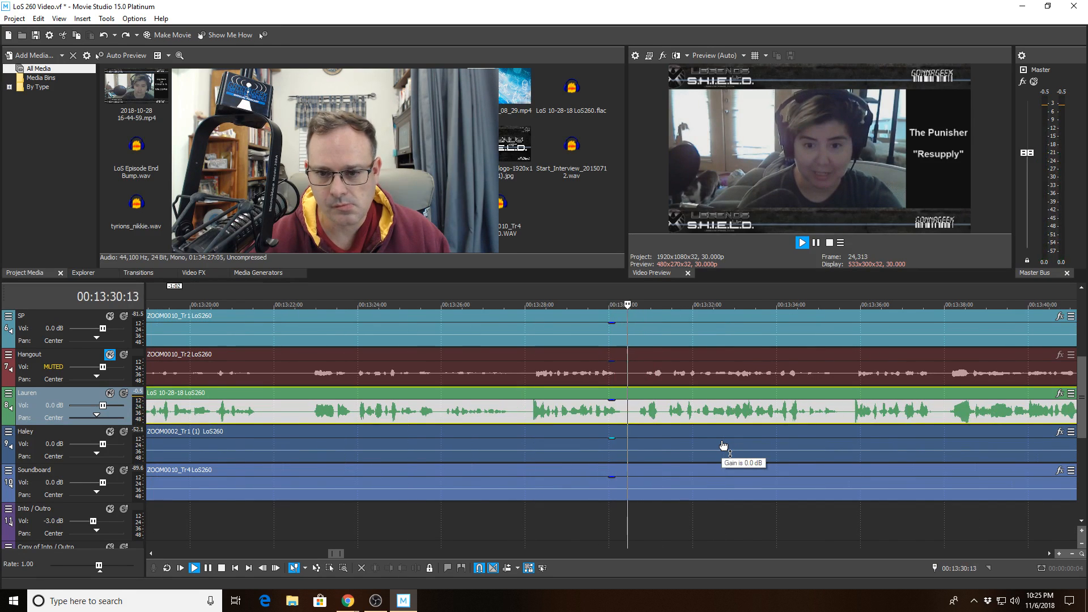
scroll(724, 446, up, 1)
scroll(724, 446, down, 1)
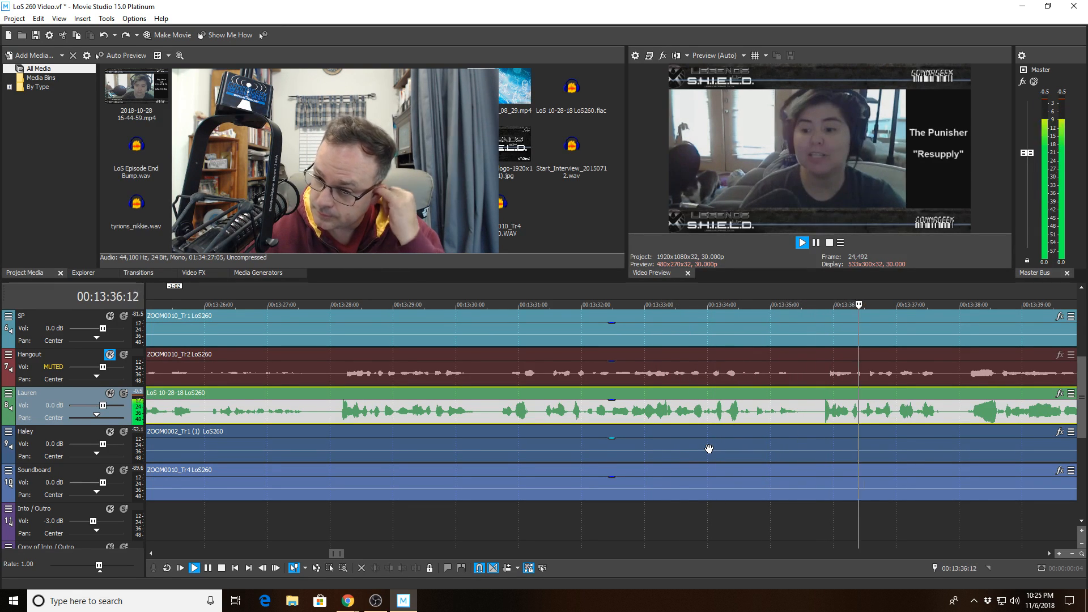
scroll(820, 432, up, 1)
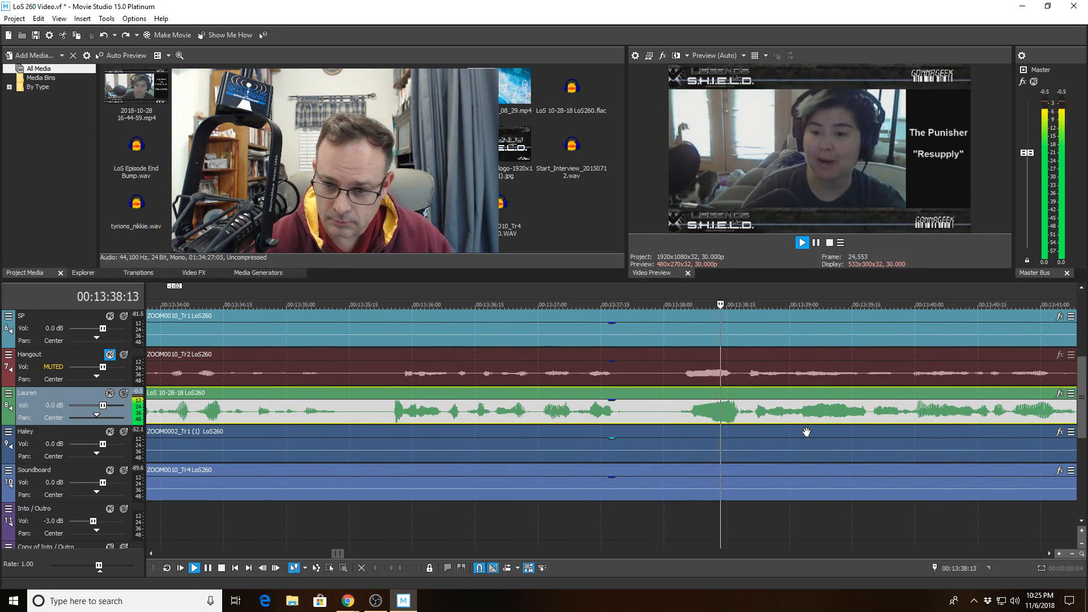
scroll(805, 427, down, 2)
- Split Lauren's clip at 00:13:41:20, trim the silence off the right piece's start, and review from 00:13:40:14
click(799, 416)
scroll(794, 415, up, 3)
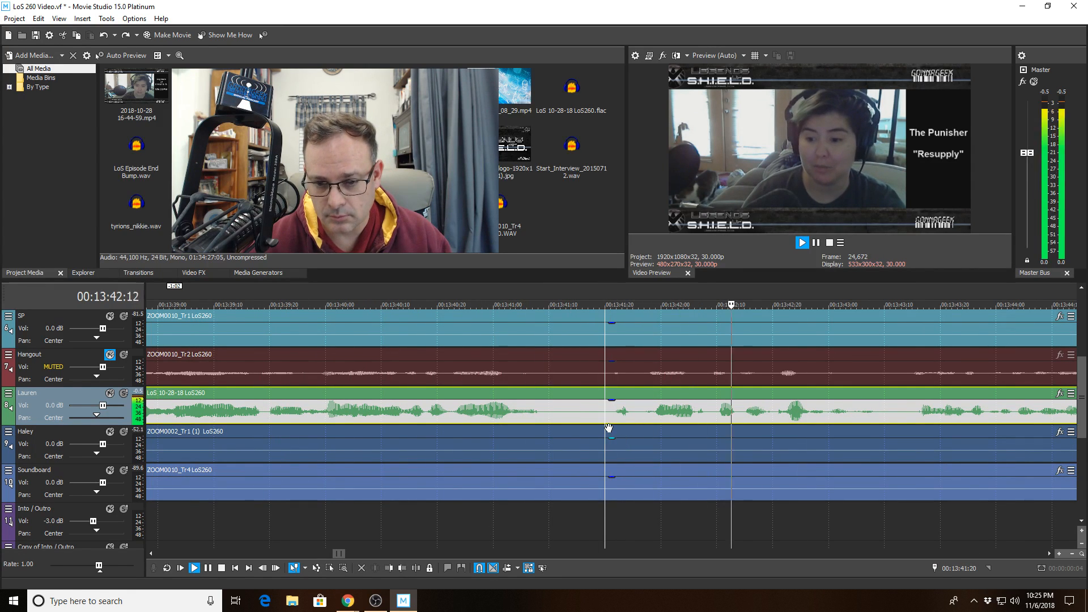
key(space)
click(414, 568)
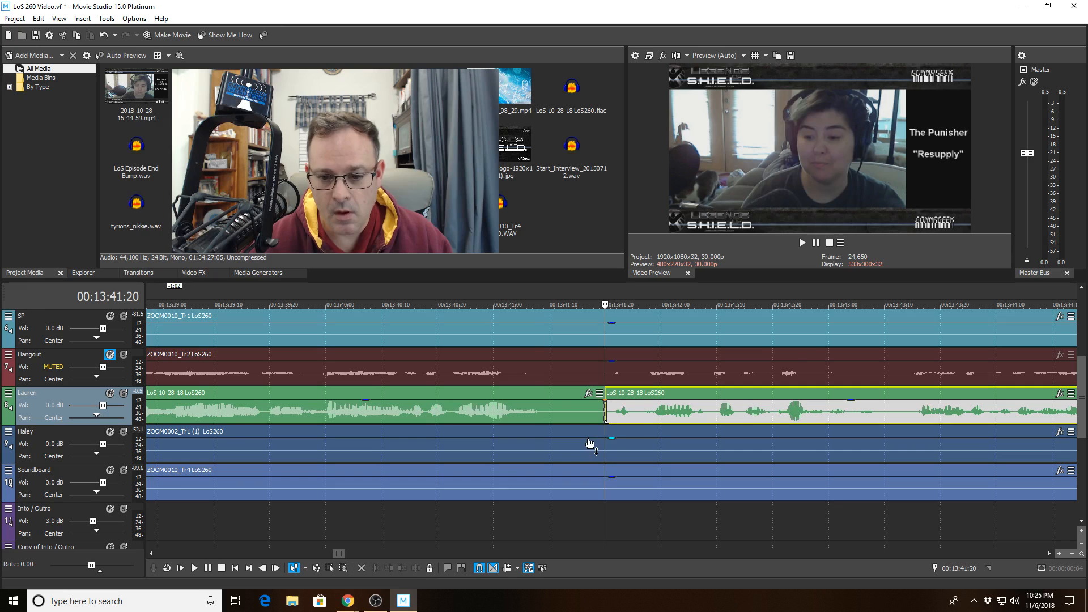
click(633, 422)
click(387, 568)
click(405, 408)
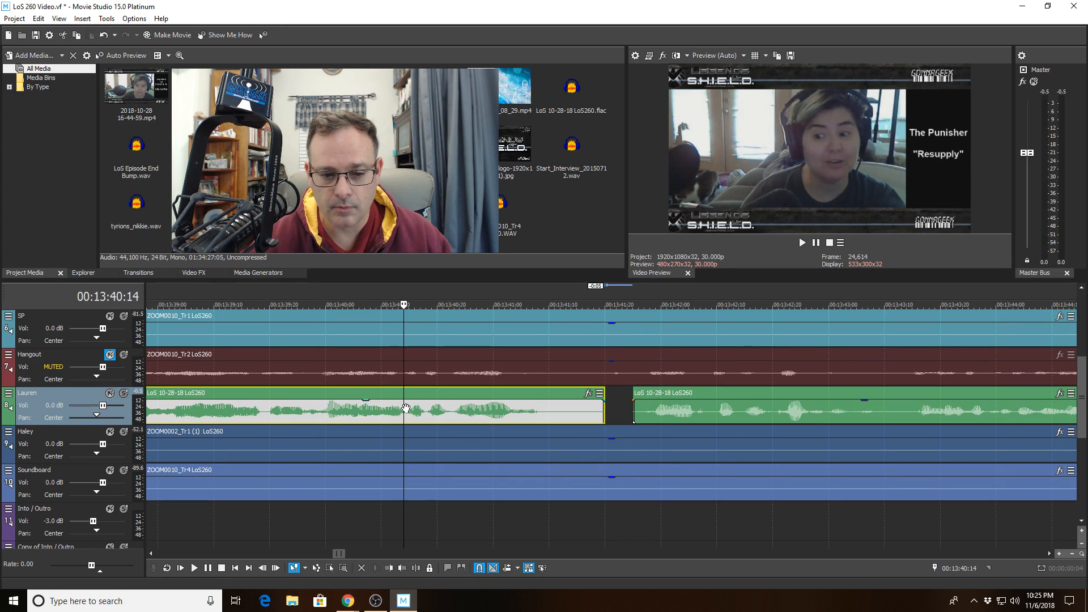
key(space)
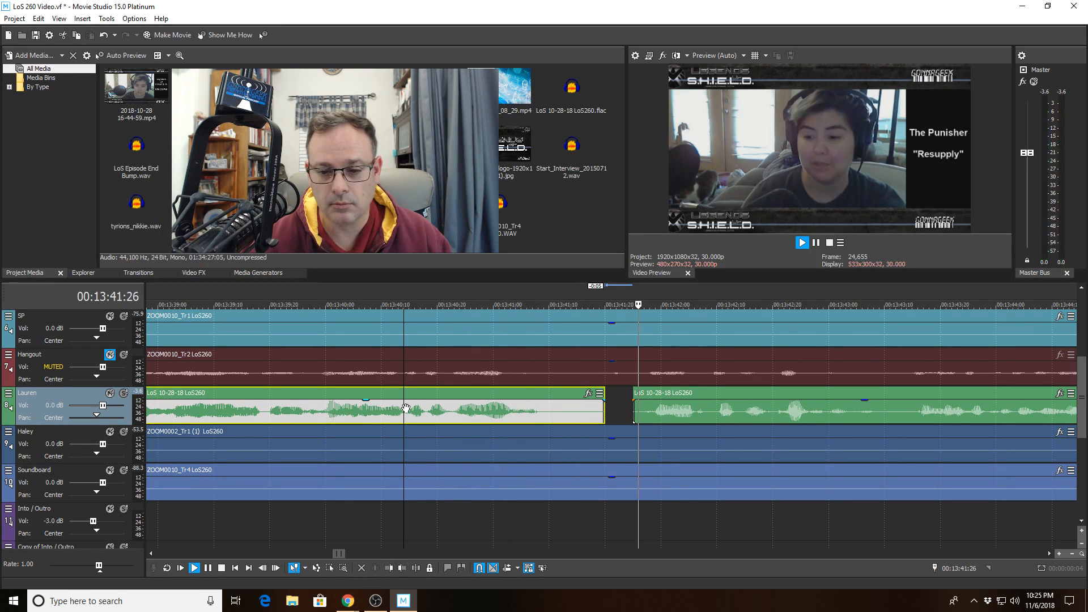
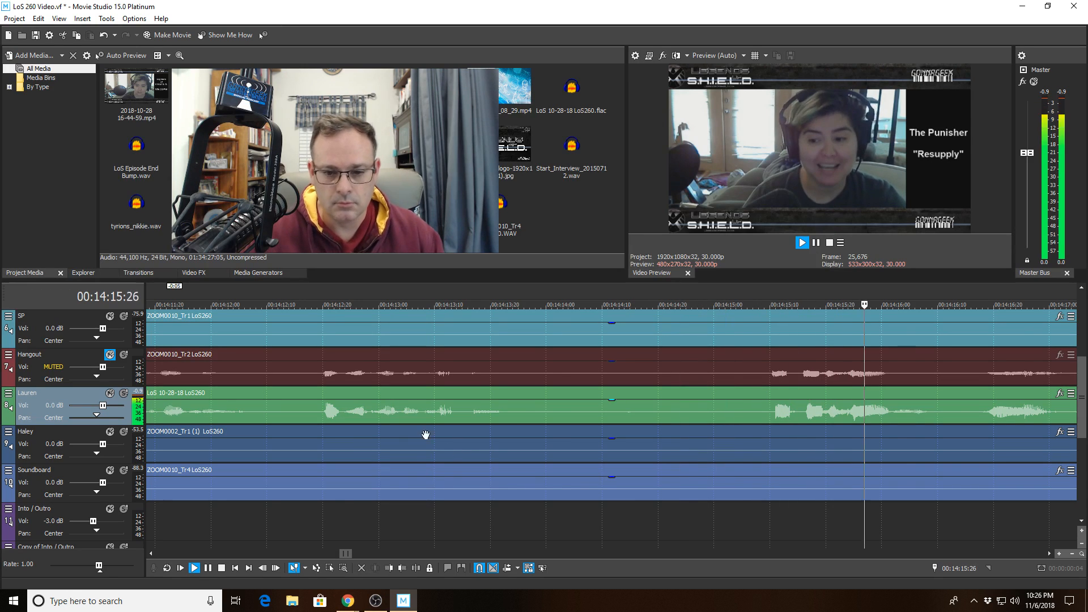
- Cut the silent stretch near 00:14:14 out of Lauren's clip and play back across the cut
click(563, 415)
click(416, 567)
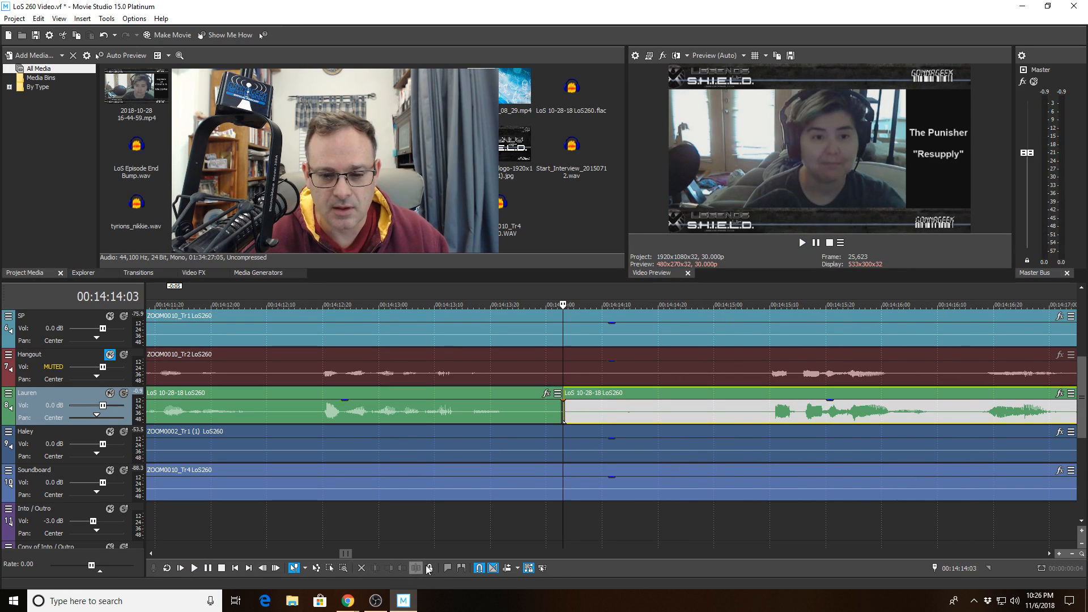
click(691, 407)
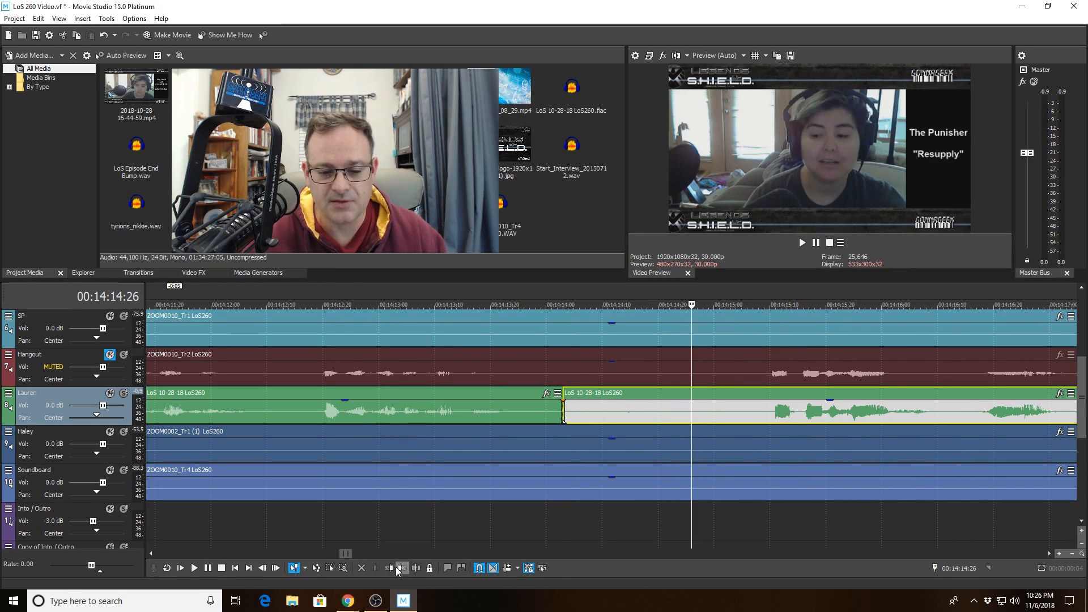
click(399, 569)
click(401, 413)
key(space)
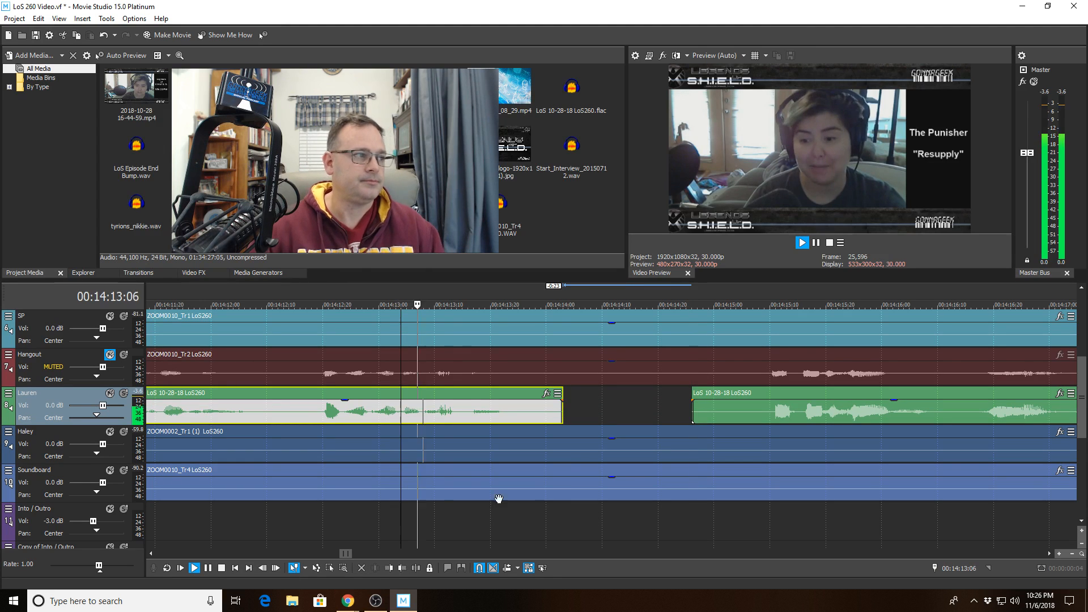
- Split the SP clip where its silence starts near 00:14:24 and trim the silent start away
scroll(388, 407, down, 4)
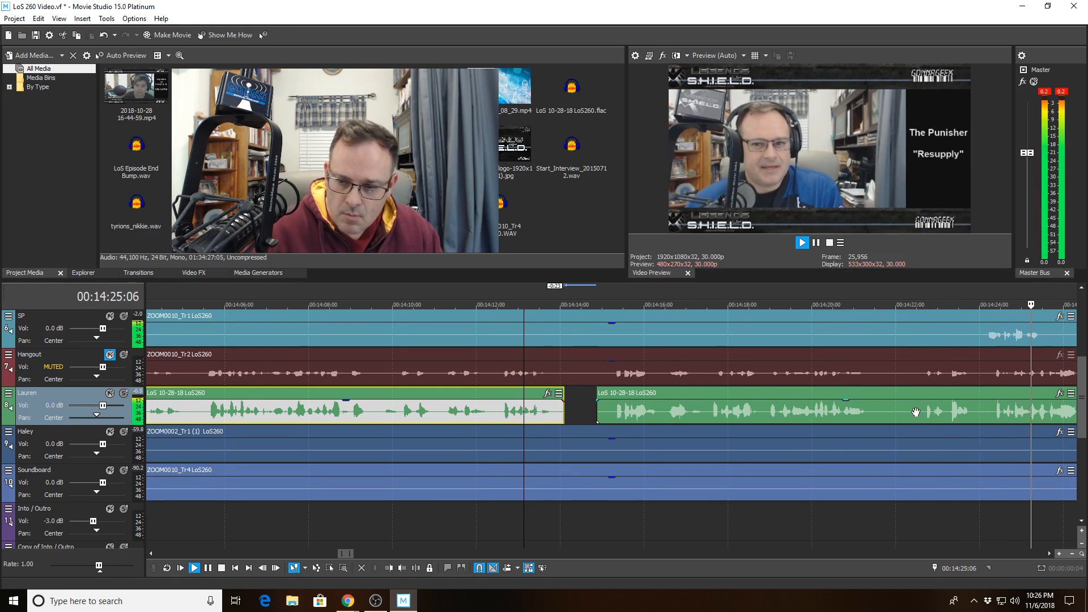
scroll(922, 403, down, 1)
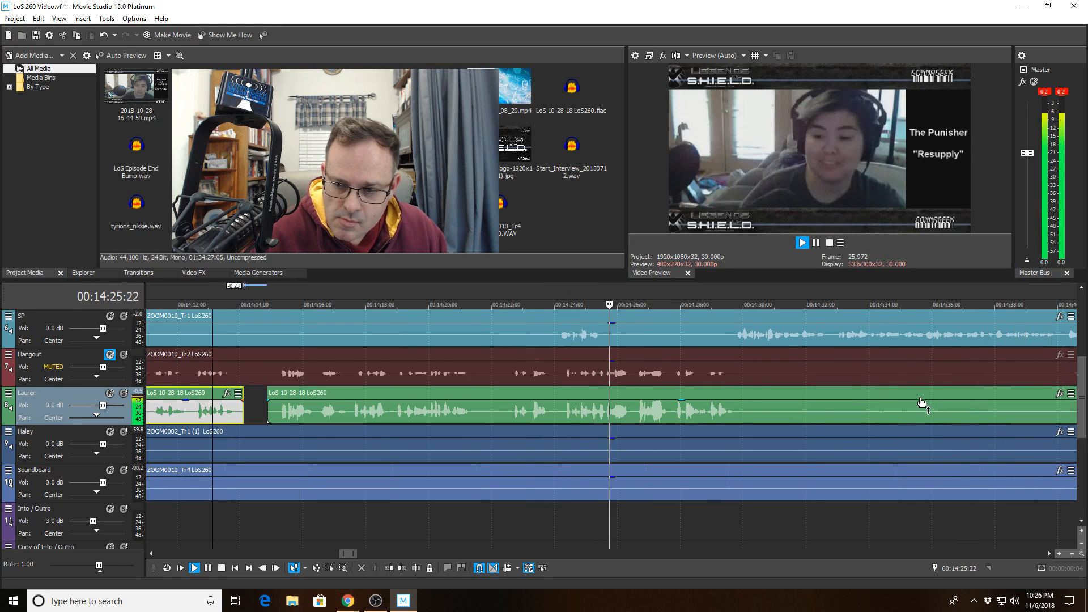
click(550, 331)
key(s)
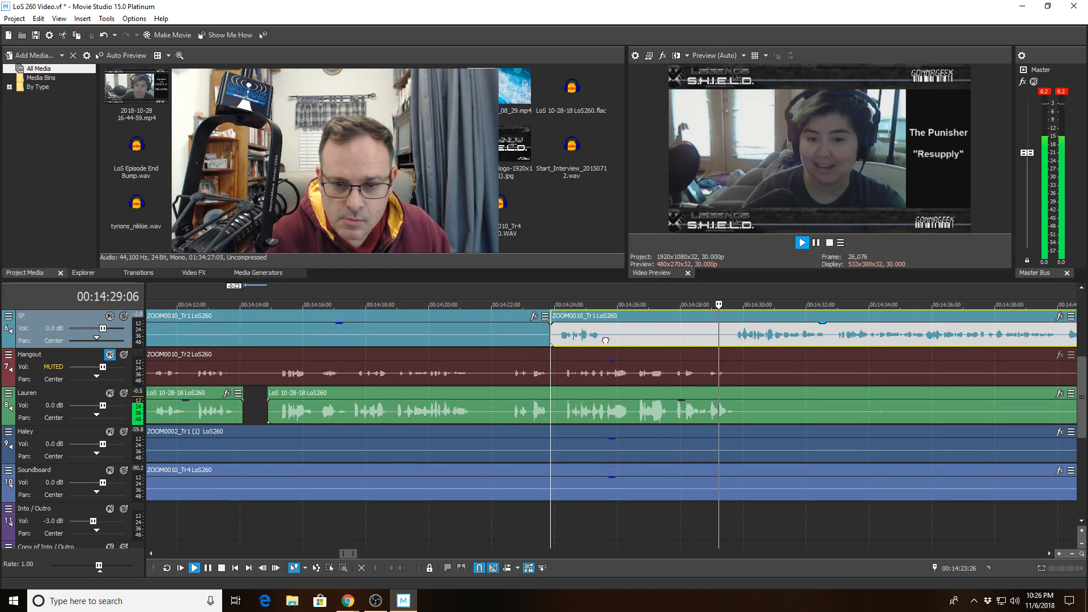
click(390, 567)
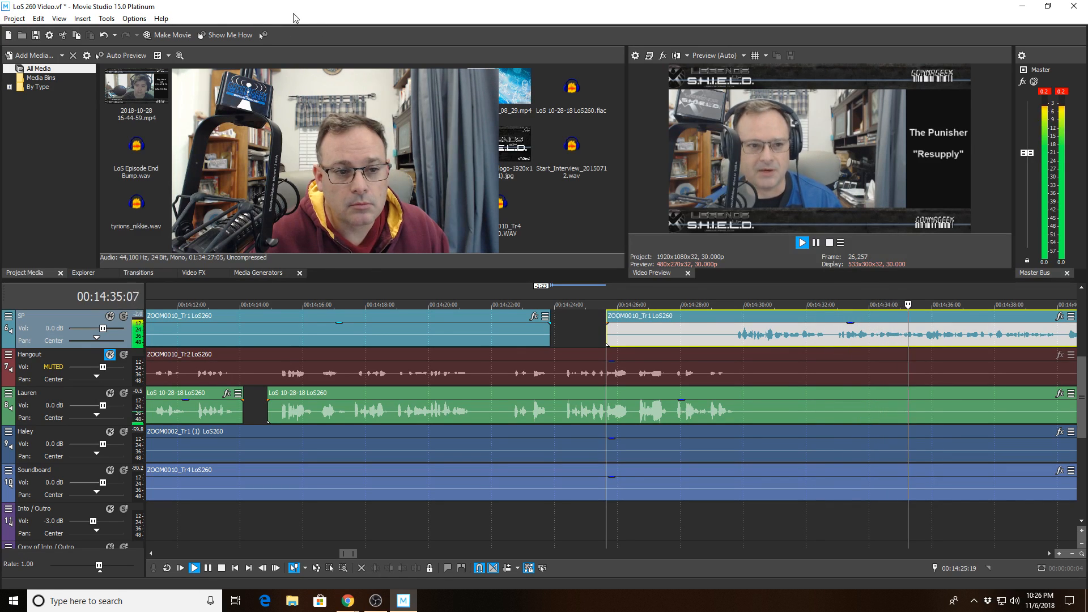
- Save the project, then select Lauren's long clip and the muted Hangout track
click(15, 18)
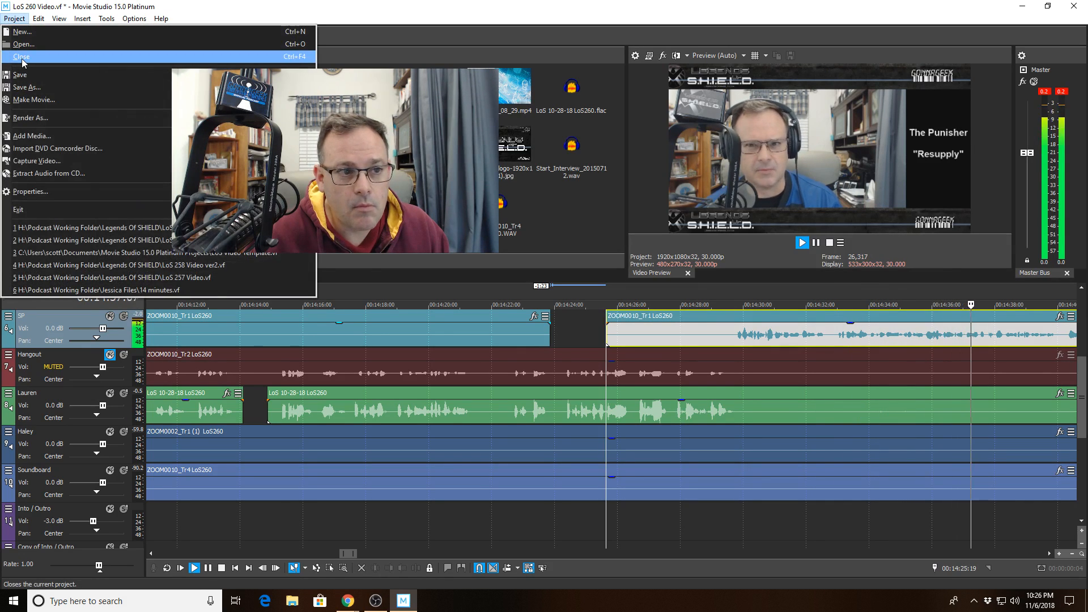
click(20, 74)
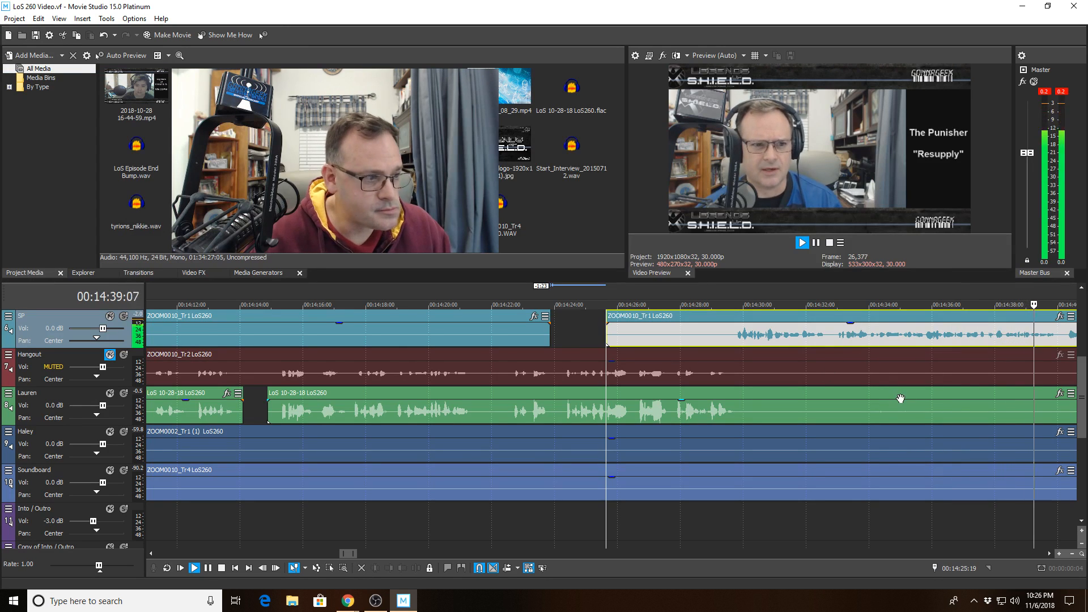
click(936, 405)
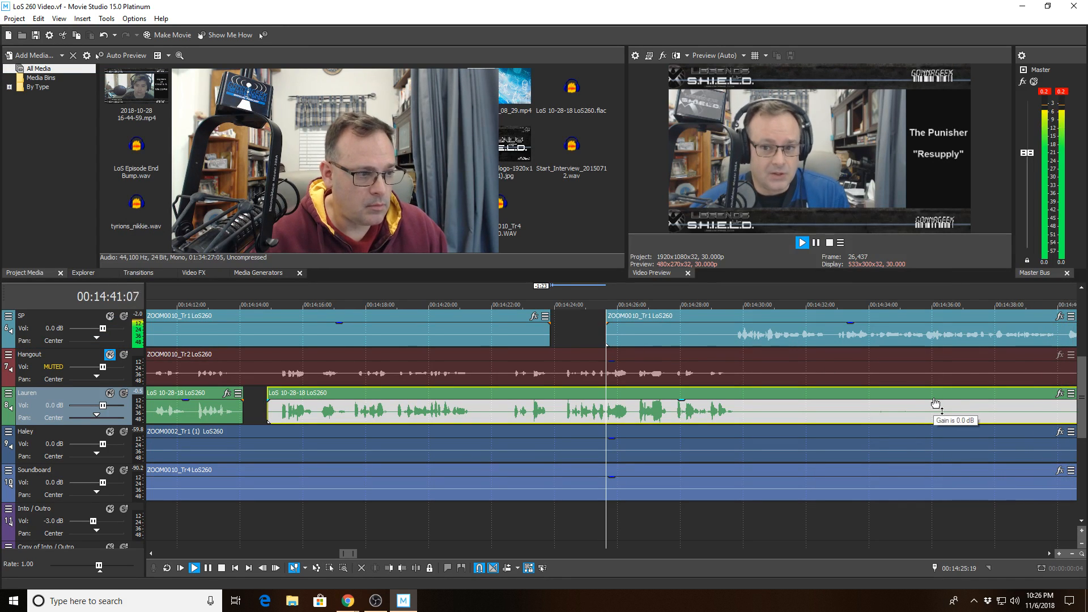
scroll(932, 407, down, 3)
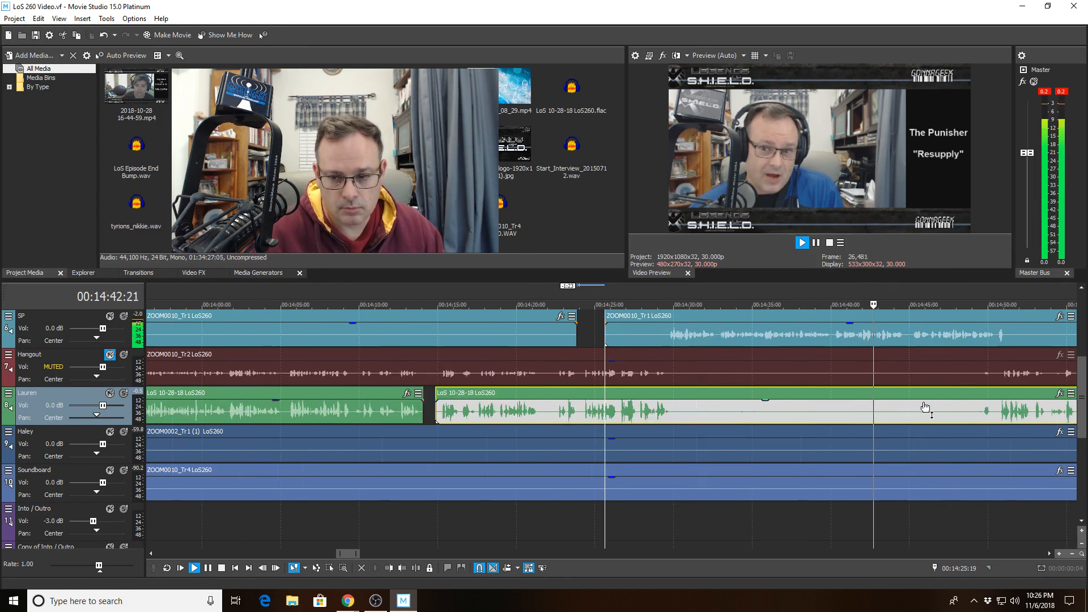
click(955, 379)
scroll(955, 378, up, 3)
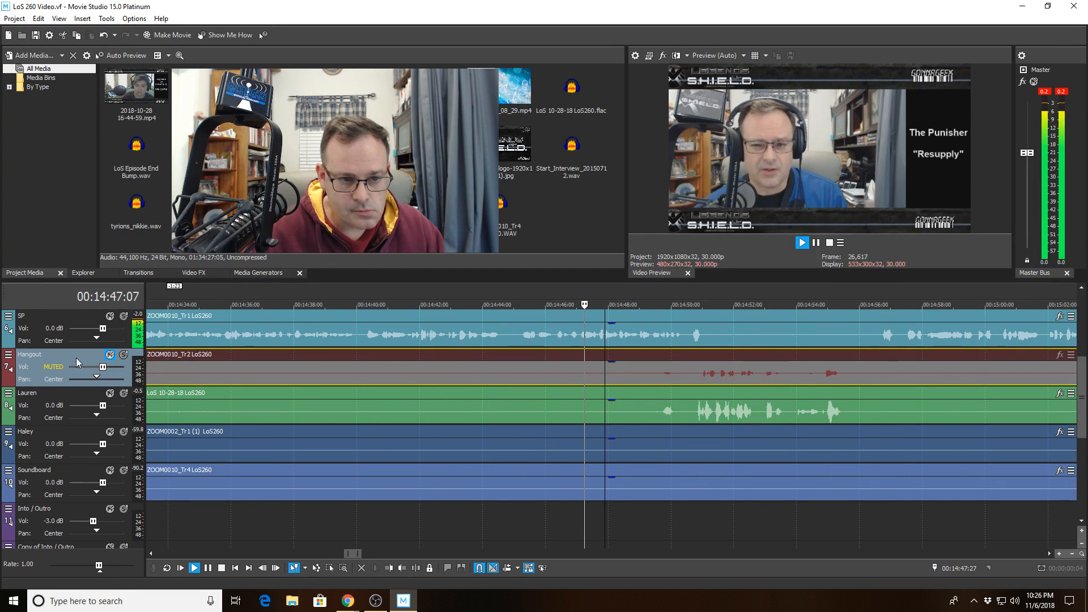
- Move the Hangout track above SP and cut a silent gap out of the SP clip
drag(85, 307, 85, 309)
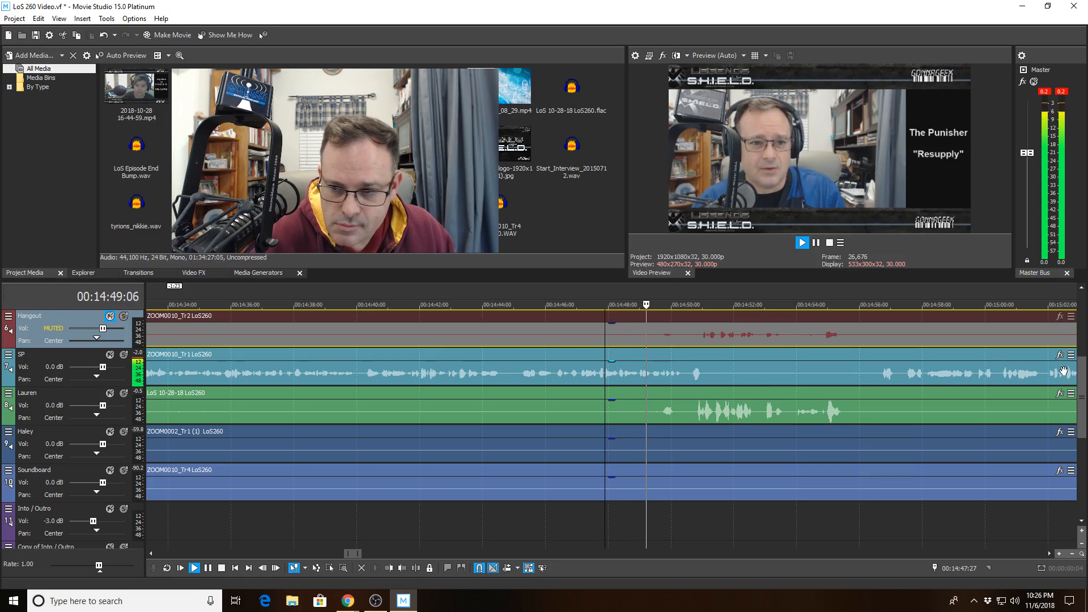
scroll(1083, 379, down, 1)
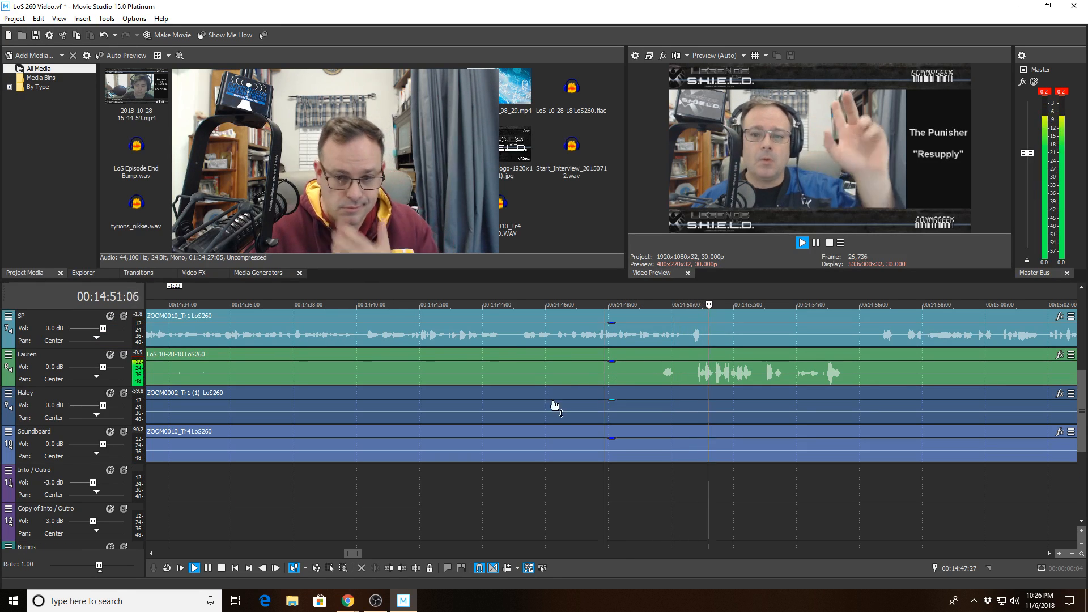
click(687, 337)
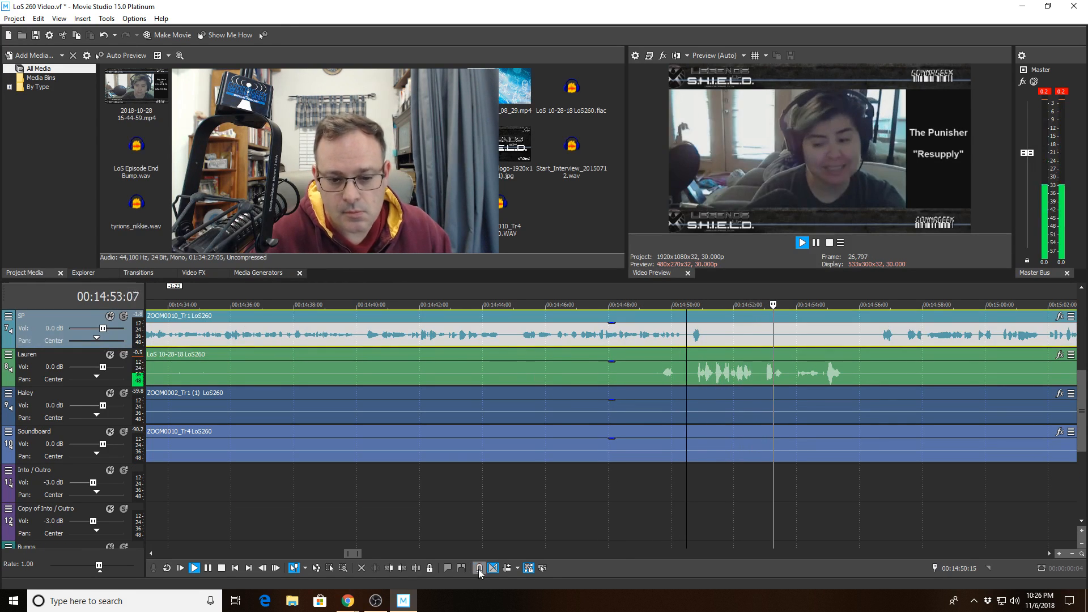
key(space)
click(411, 564)
key(space)
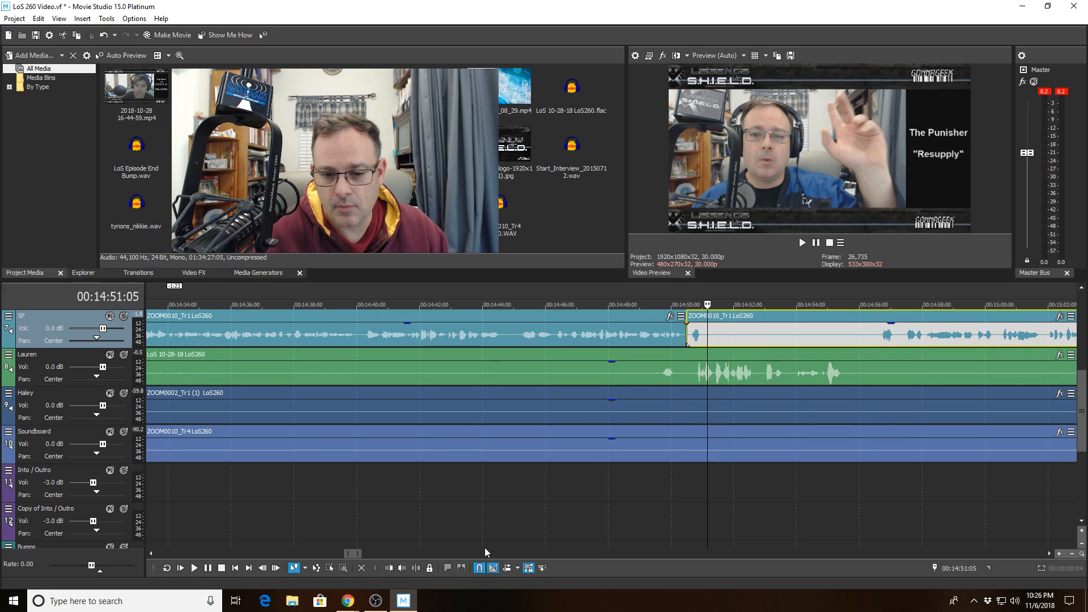
click(400, 568)
- Play back across the new SP cut to check it
click(580, 334)
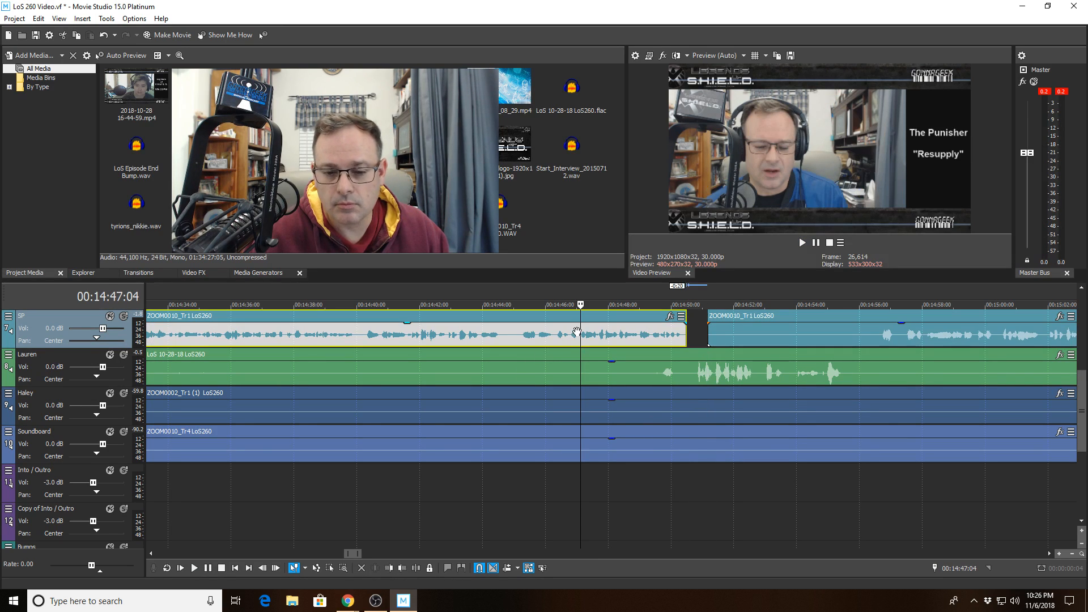
key(space)
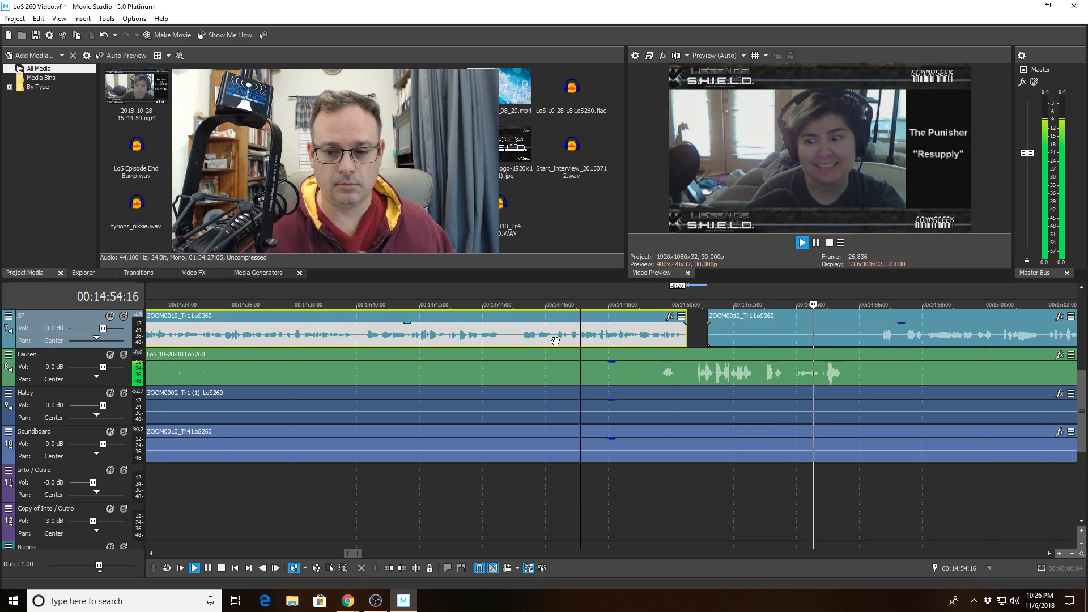
scroll(777, 373, down, 2)
scroll(777, 372, down, 2)
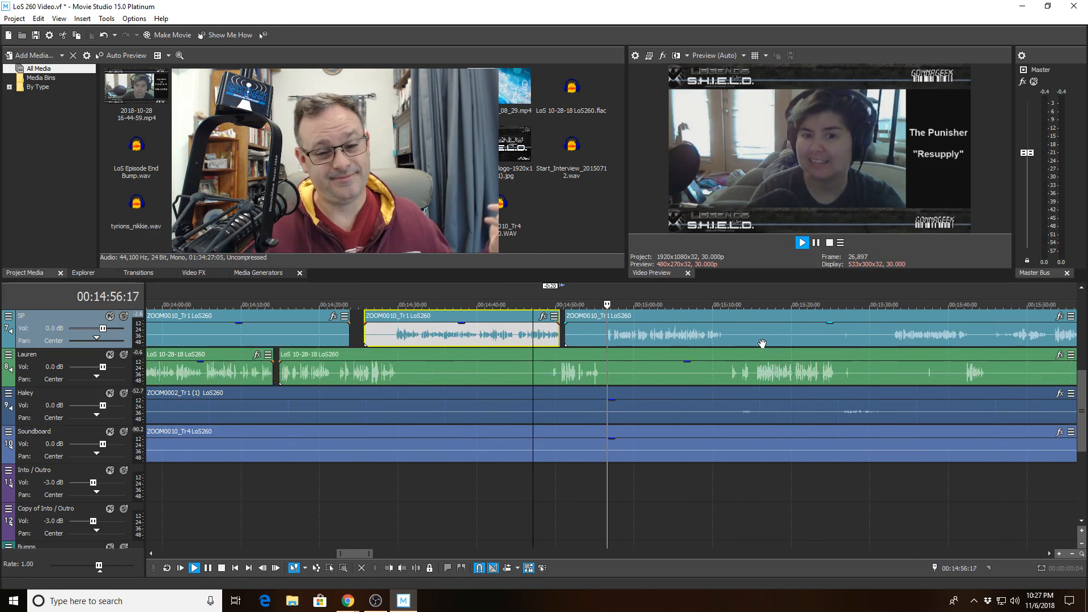
scroll(857, 495, down, 2)
scroll(847, 478, down, 5)
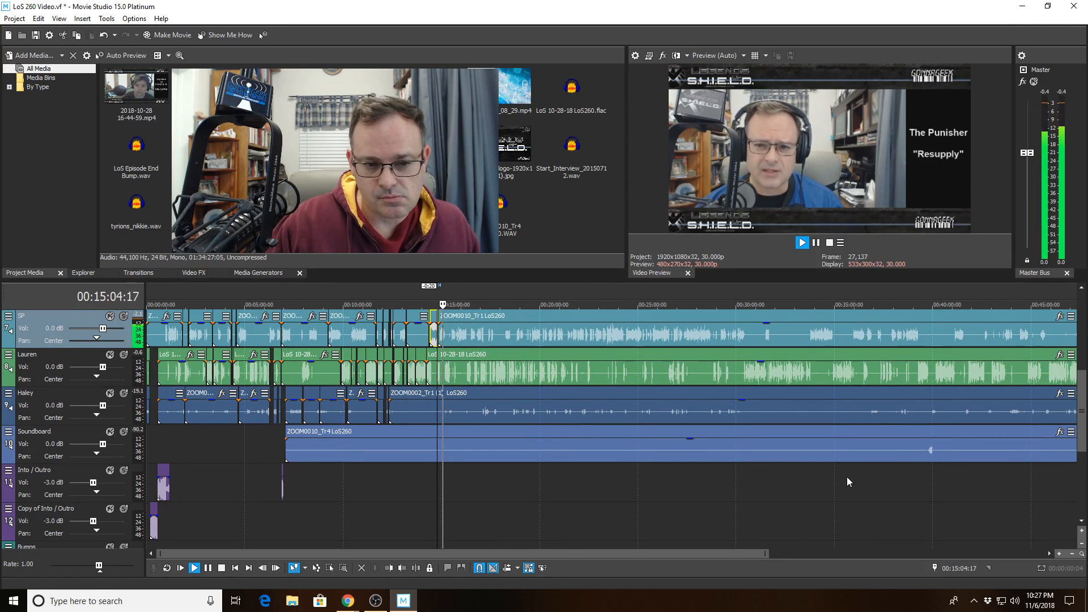
scroll(848, 476, up, 10)
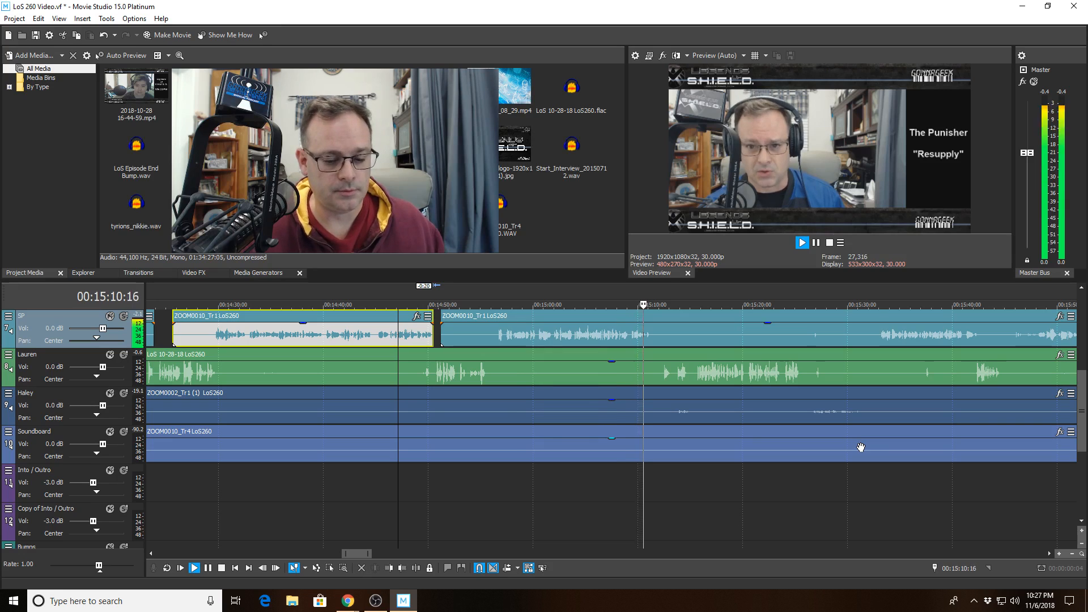
scroll(707, 469, up, 5)
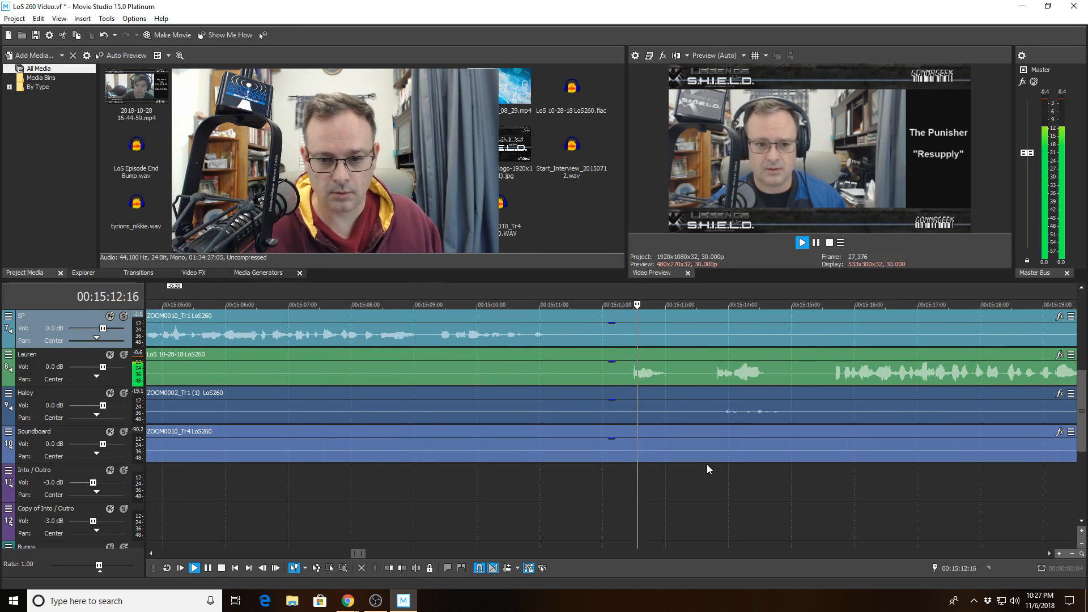
- Cut the silence around 00:15:12 out of Lauren's clip, up to where she speaks again
click(618, 380)
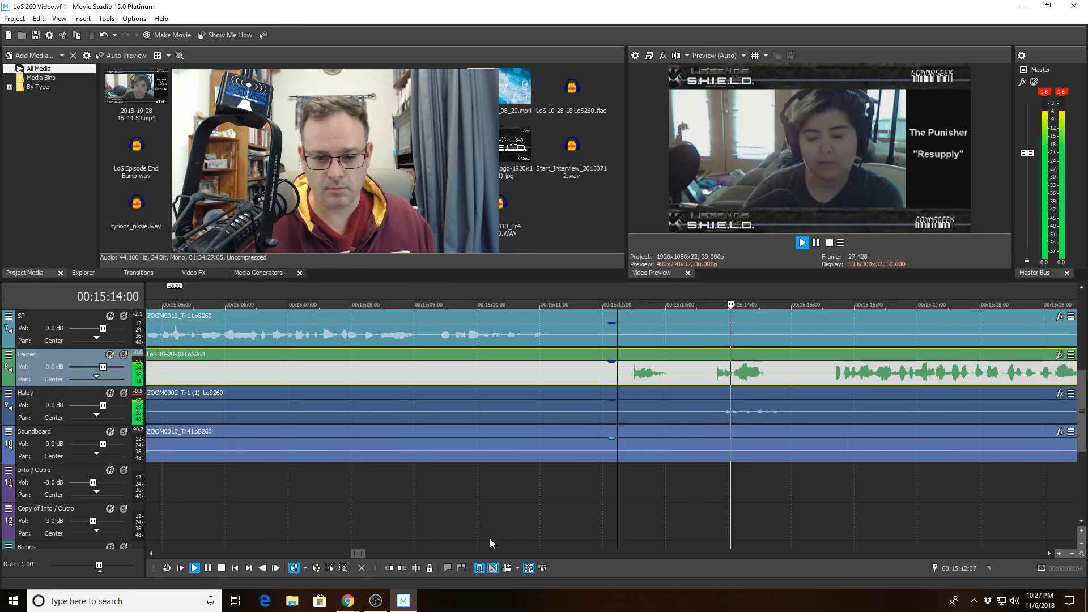
click(414, 570)
click(791, 374)
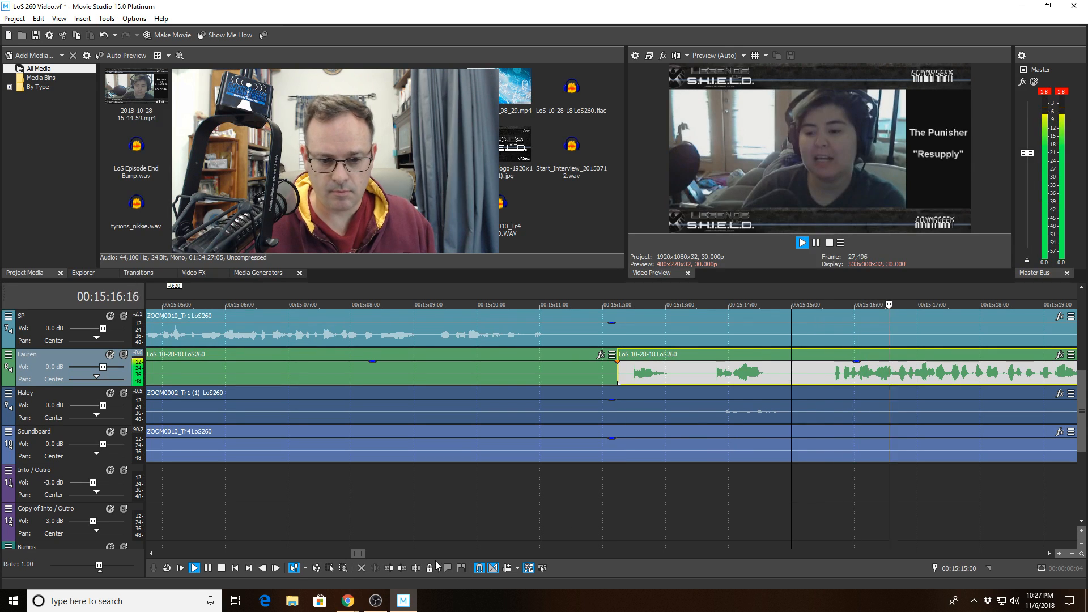
click(387, 567)
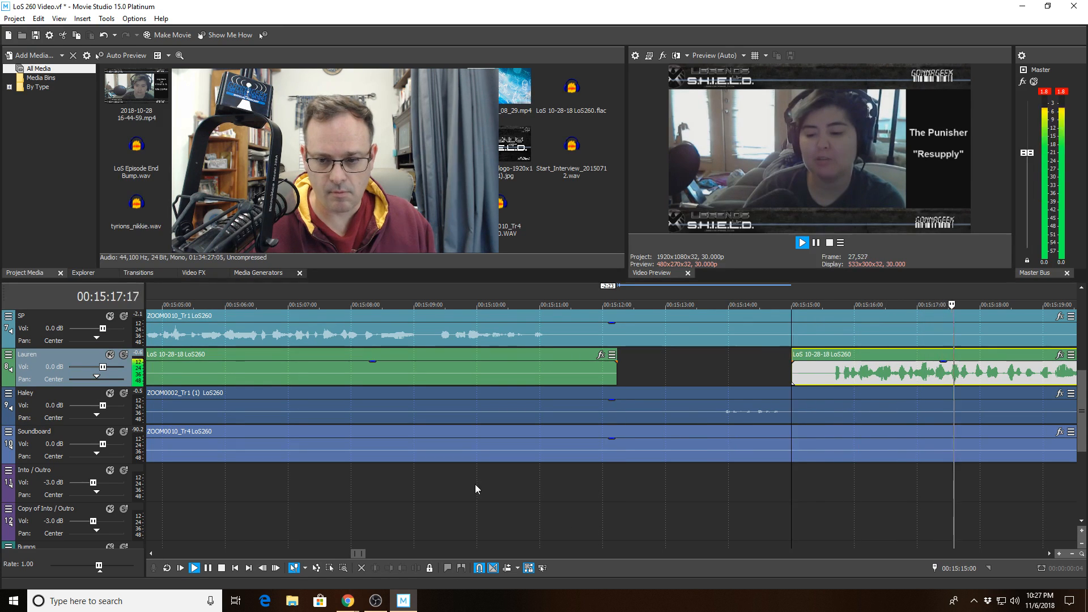
- Play back from 00:15:09:19 to review Lauren's cut
click(464, 367)
key(space)
click(453, 365)
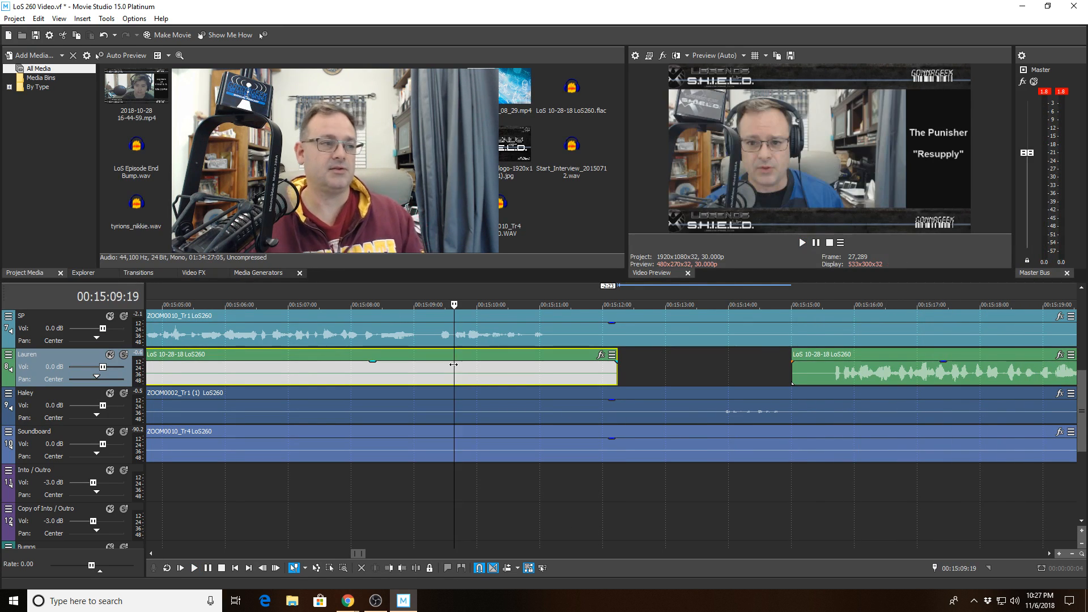
key(space)
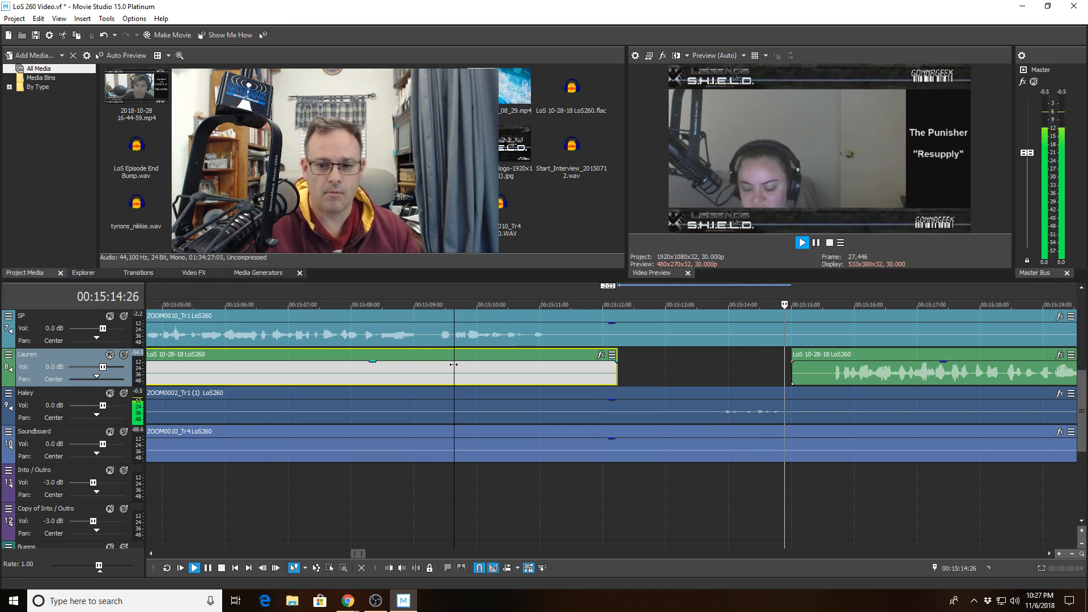
scroll(859, 453, down, 3)
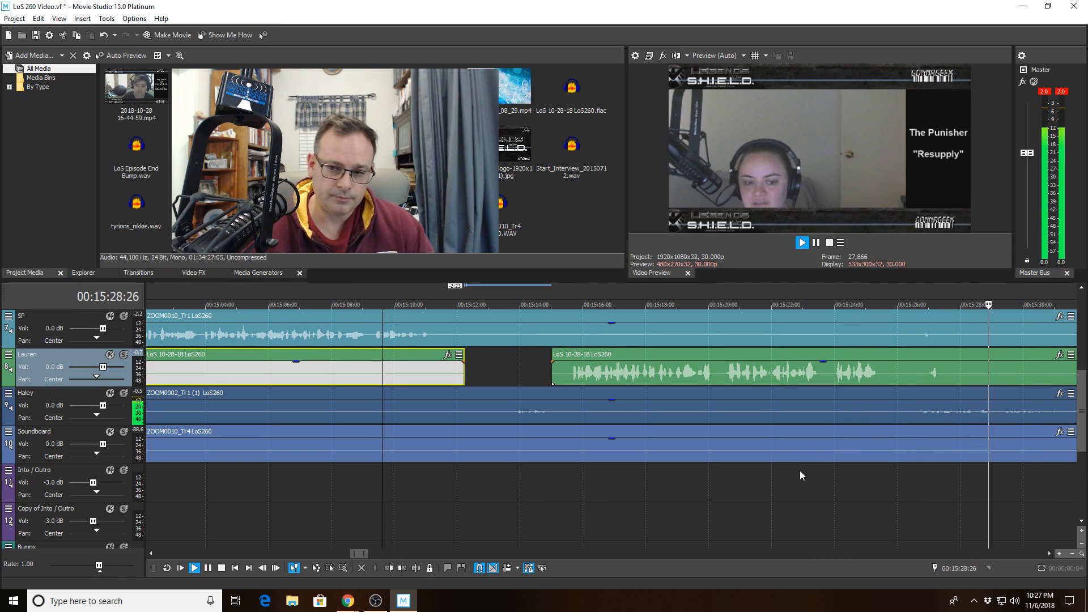
click(918, 367)
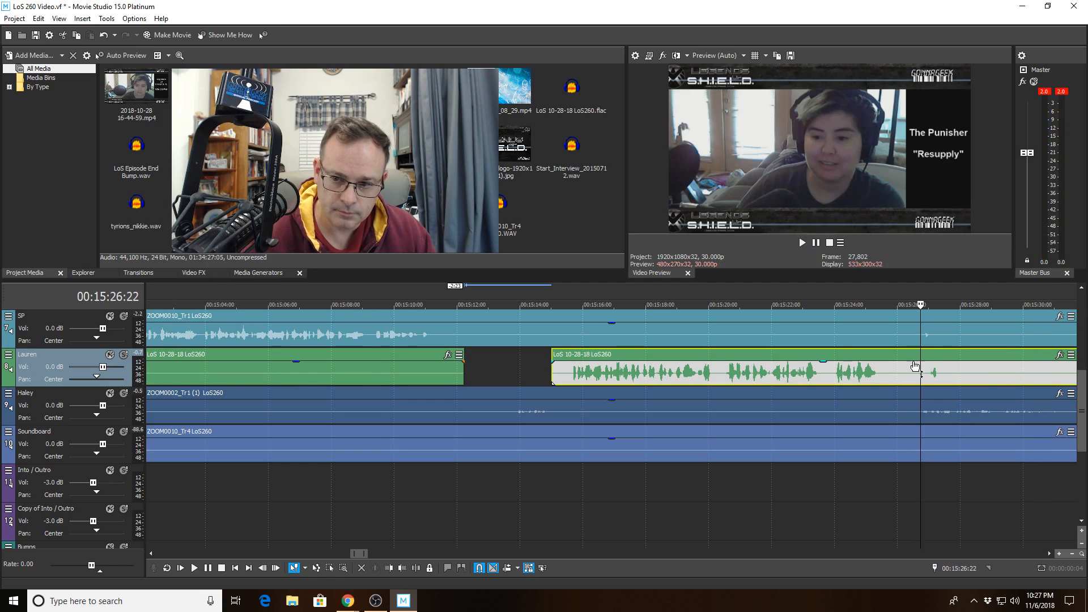
- Cut the SP clip from 00:15:26:09 to 00:15:27:24 and play back to check it
click(906, 339)
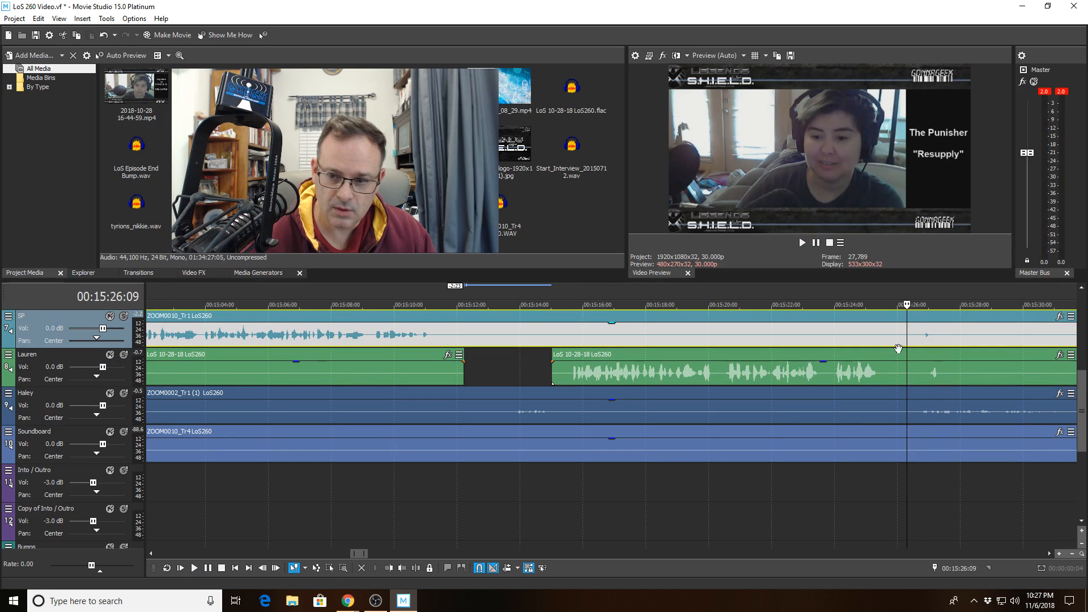
click(418, 569)
click(953, 336)
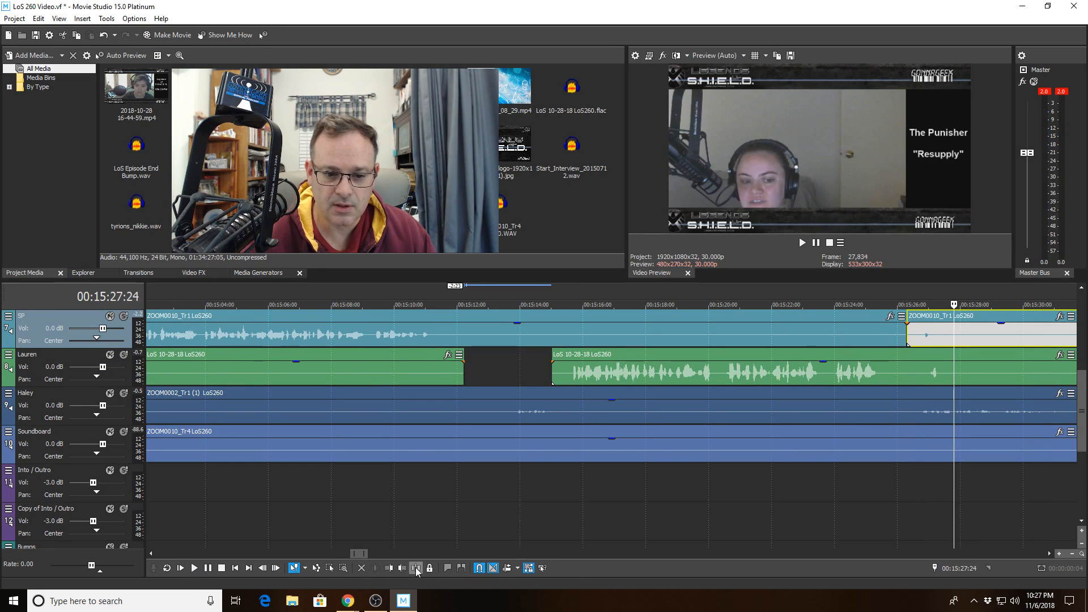
click(395, 569)
click(838, 371)
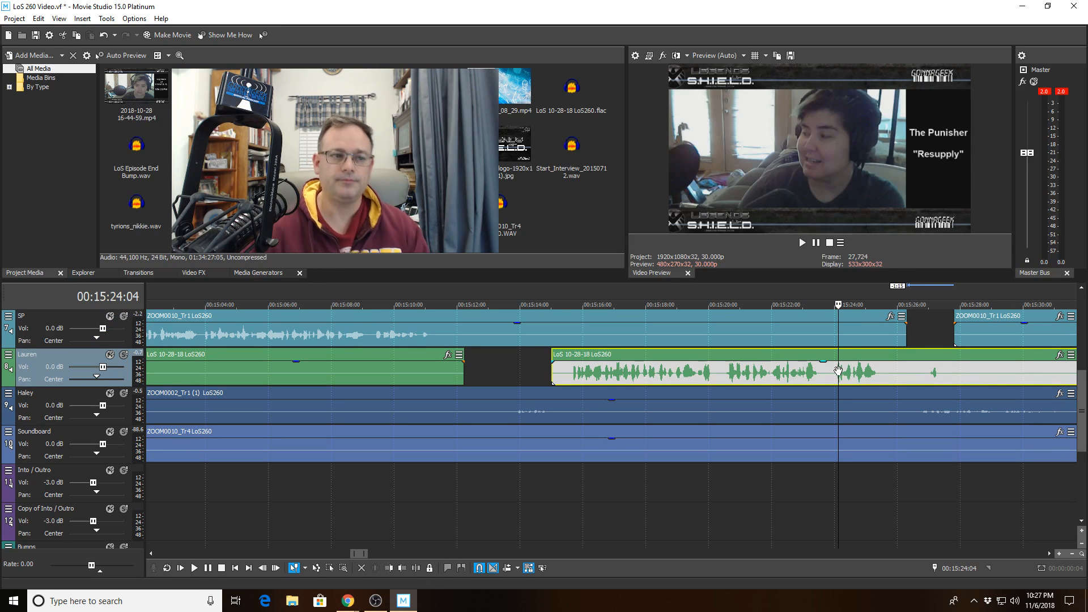
key(space)
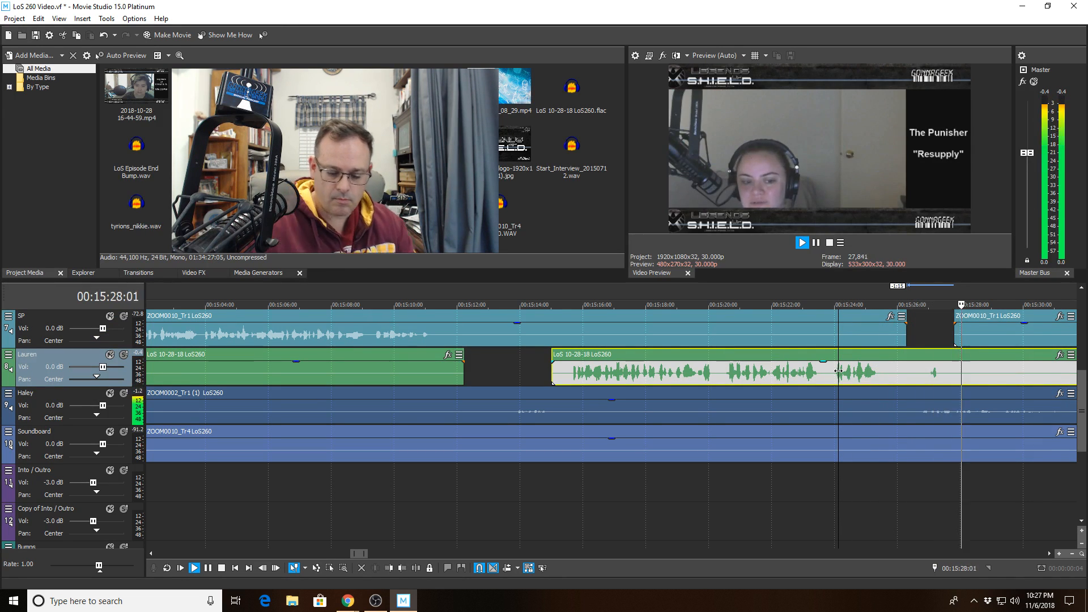
- Cut Lauren's clip from 00:15:26:18 to 00:15:27:17 and review from 00:15:24
click(915, 373)
key(space)
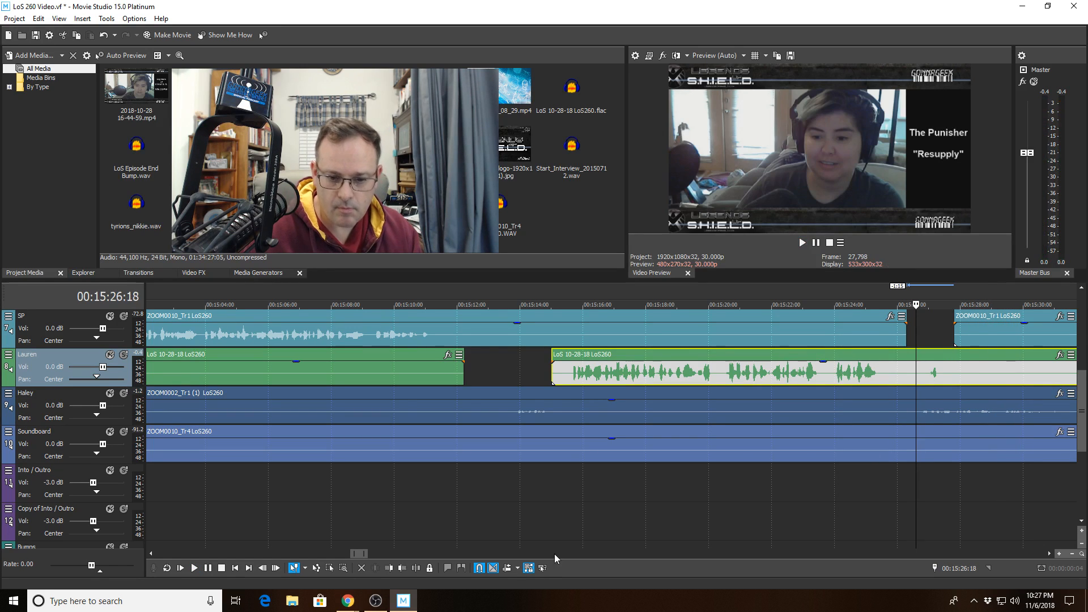
click(419, 567)
click(947, 378)
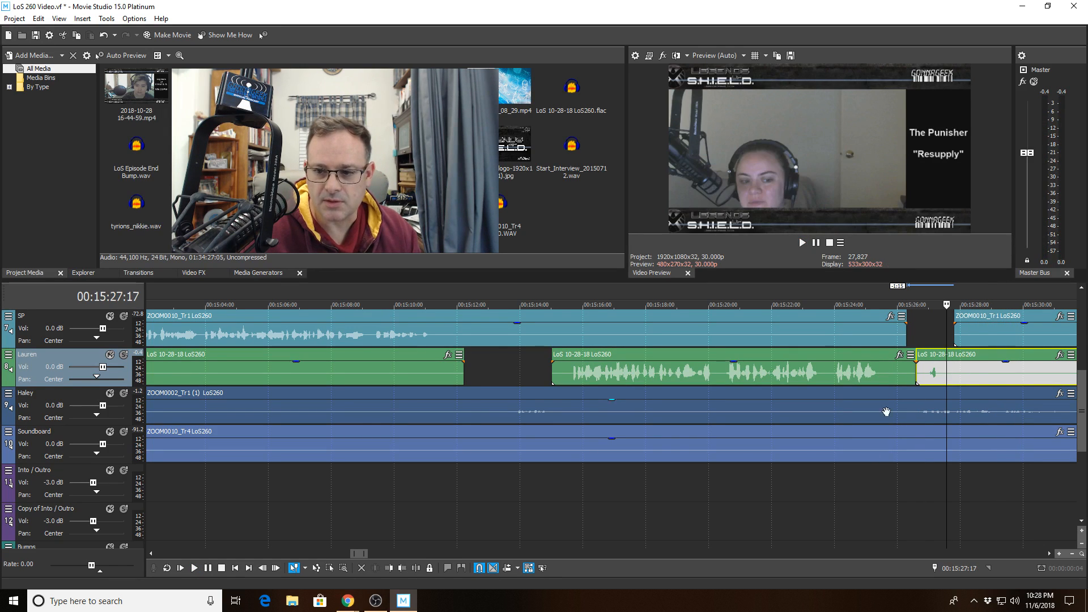
click(395, 570)
click(859, 372)
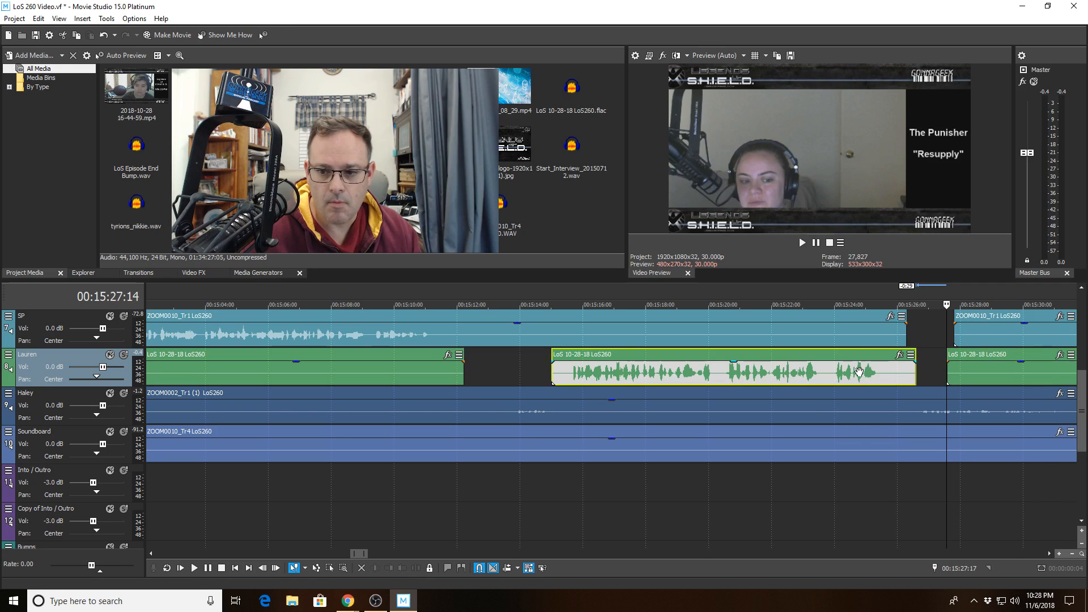
key(space)
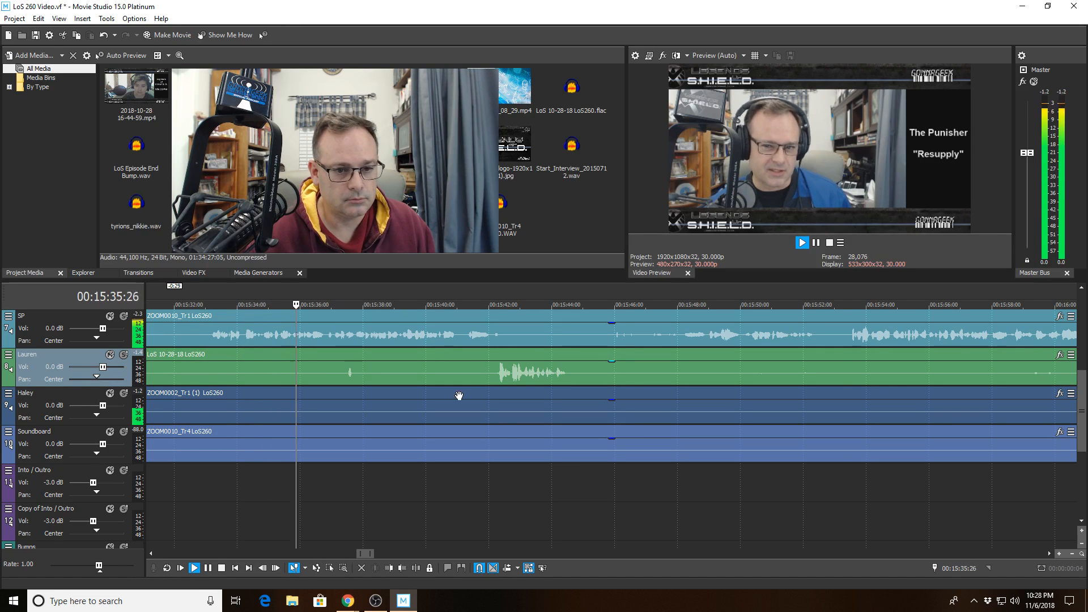
- Split the SP clip at 00:15:41:06 and trim its new start to 00:15:42:20
scroll(575, 391, up, 2)
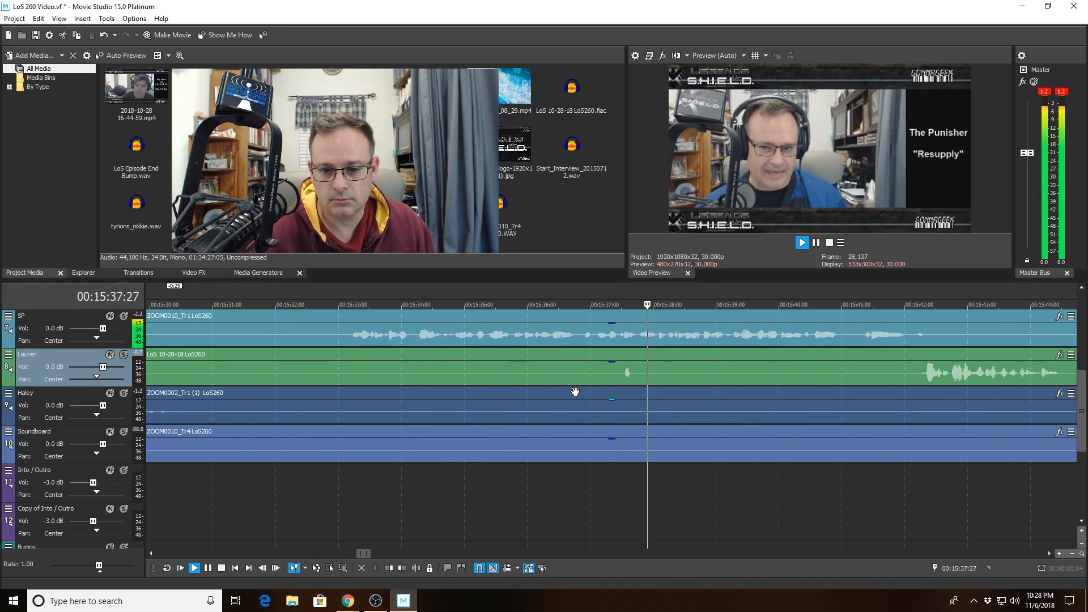
scroll(575, 391, down, 2)
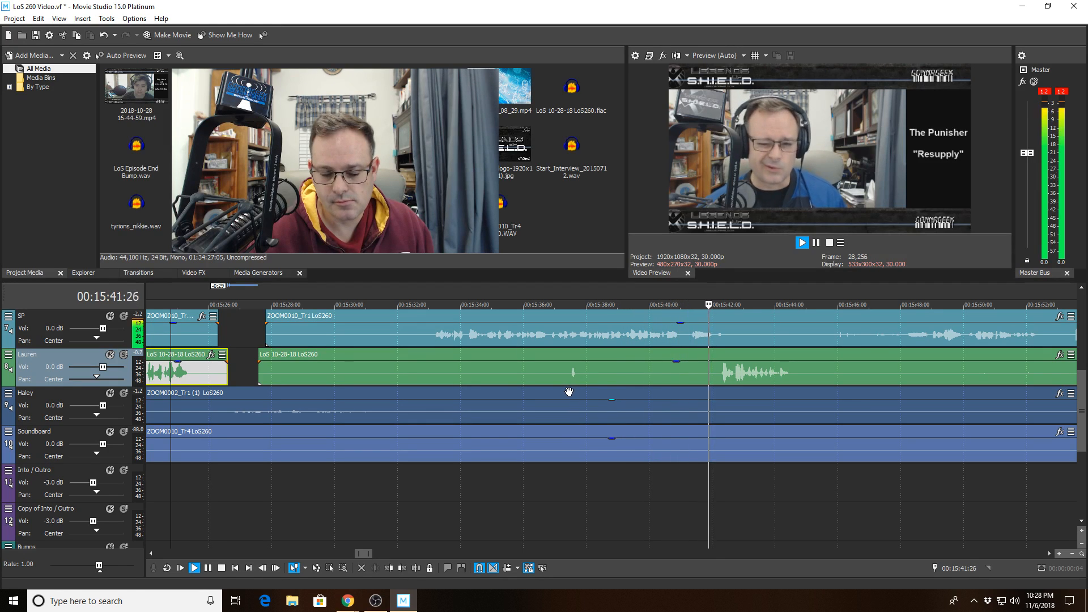
click(686, 342)
key(space)
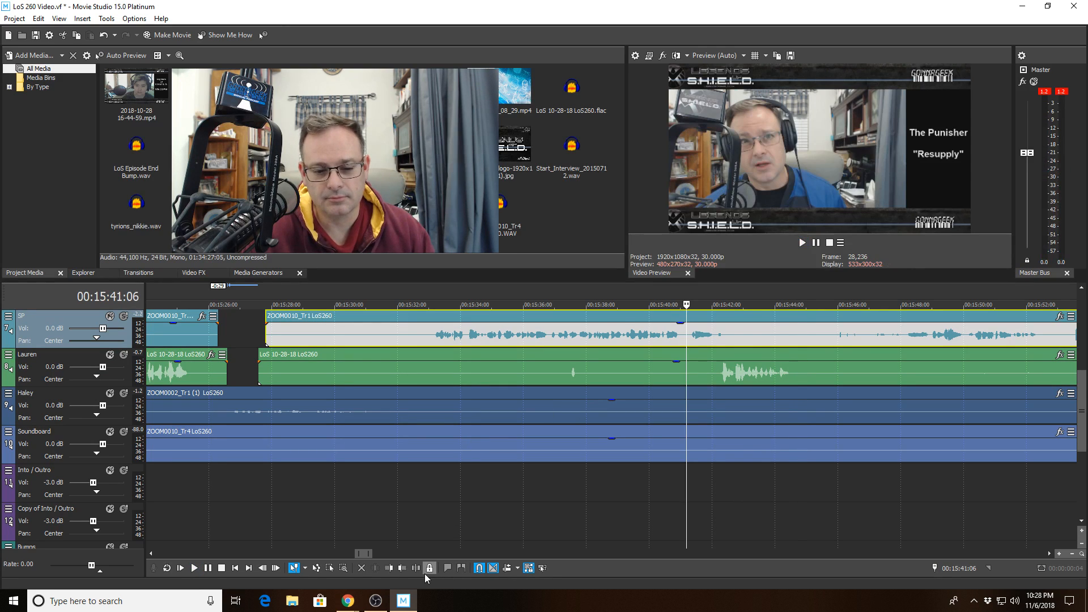
key(s)
click(734, 330)
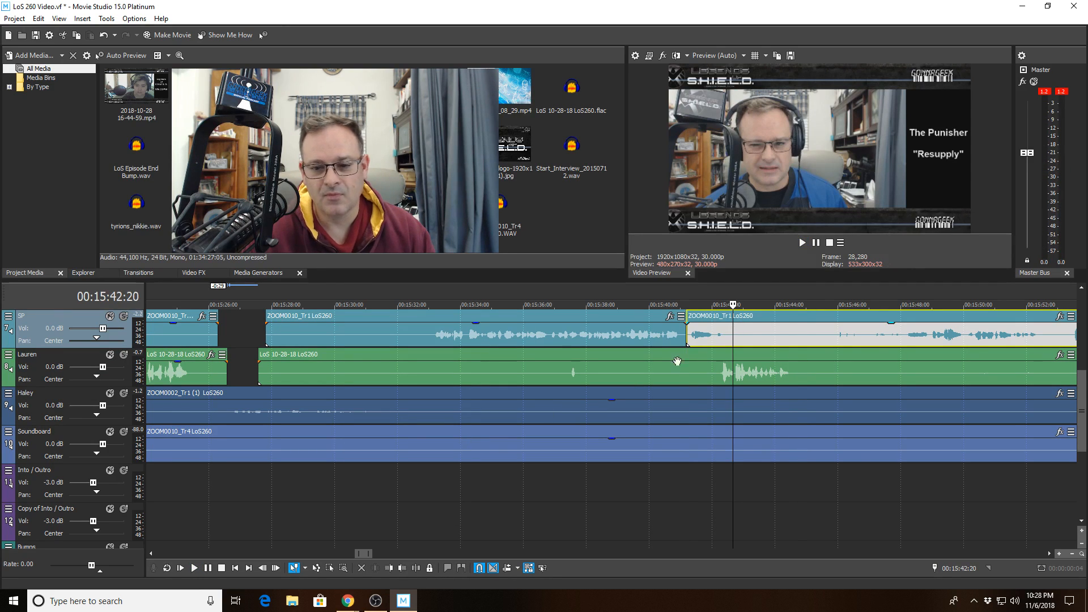
click(388, 567)
- Play back from 00:15:38:28 to check the SP gap, then select the Soundboard clip at 00:15:53
click(614, 333)
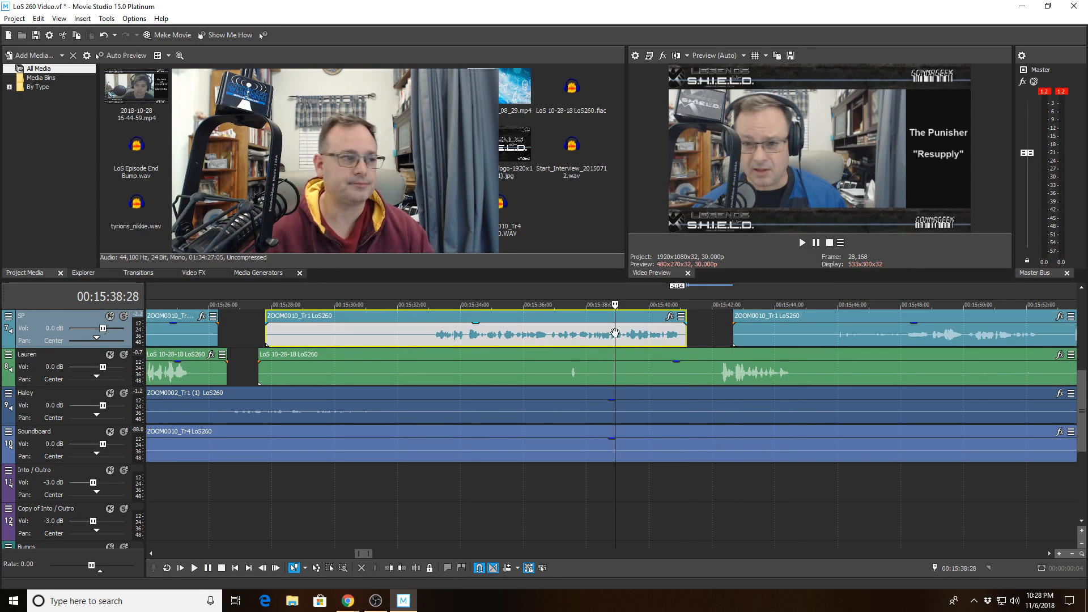
key(space)
click(538, 318)
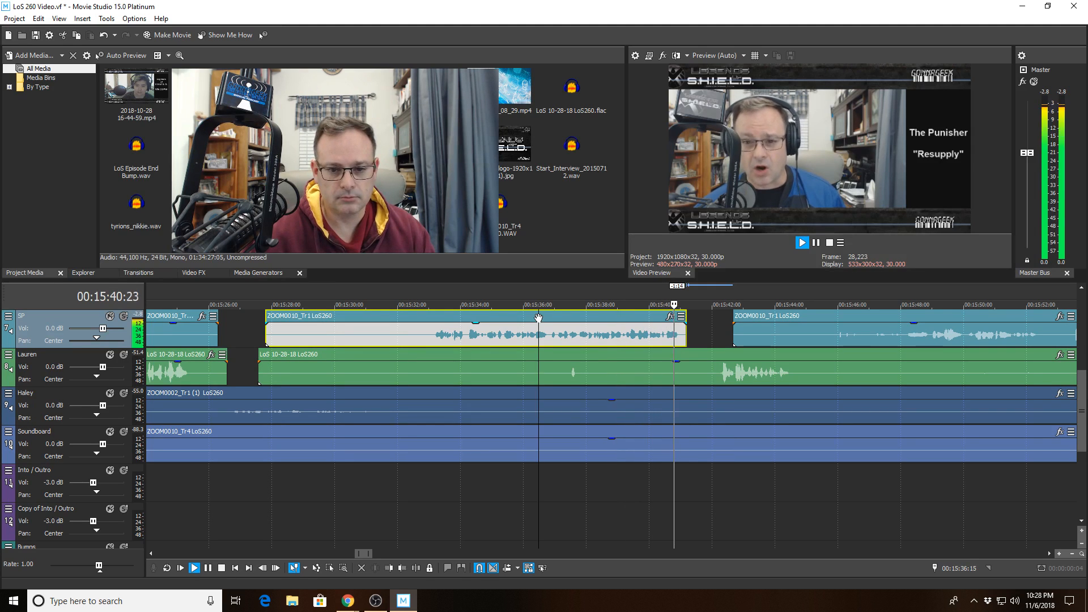
key(space)
key(space)
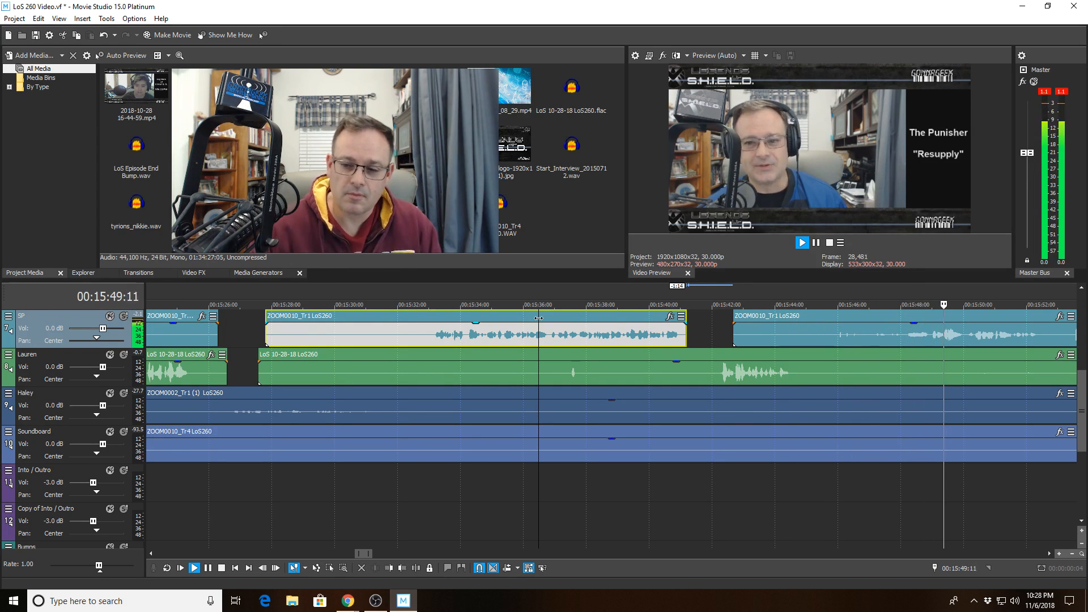
scroll(984, 523, down, 3)
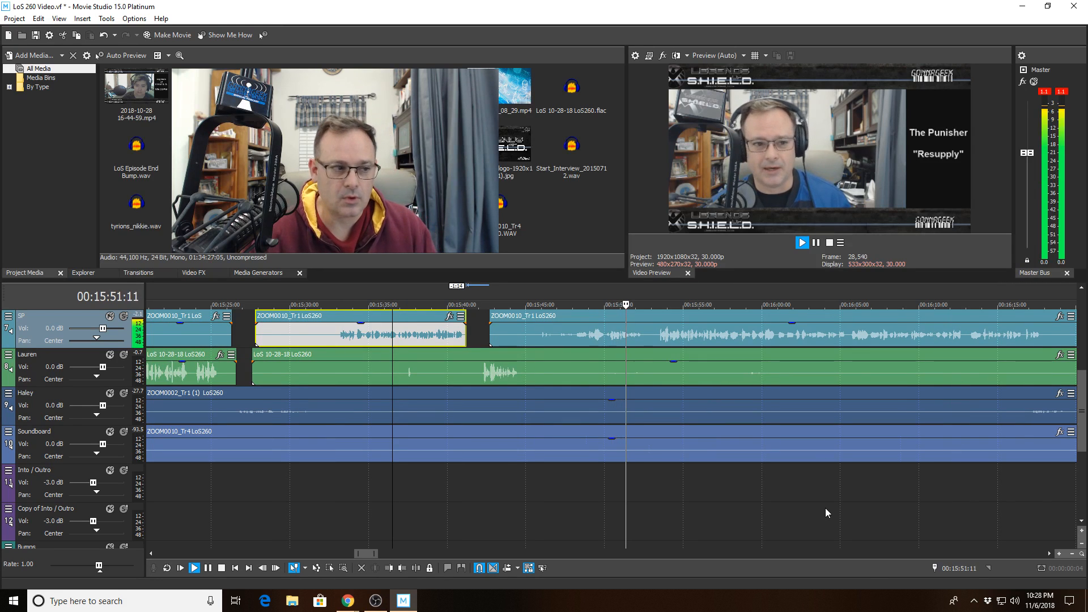
click(652, 476)
key(space)
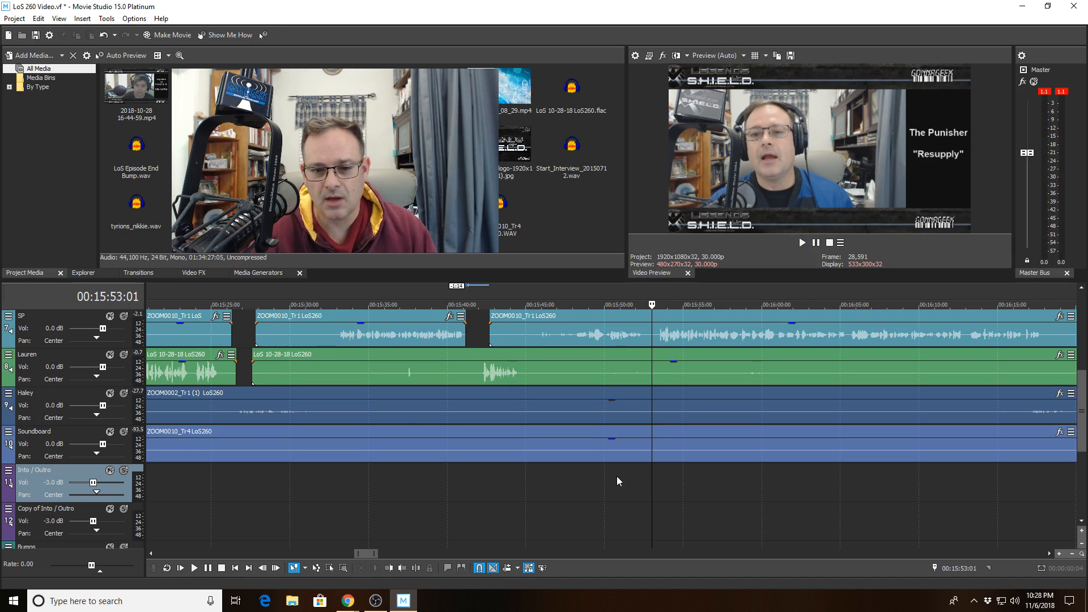
click(653, 454)
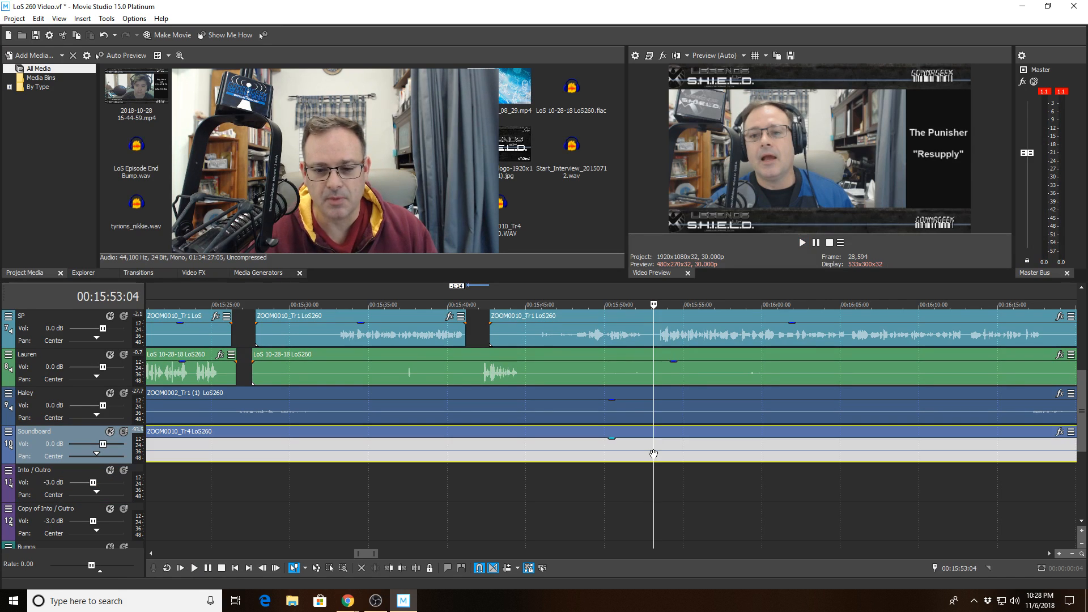
- Trim the Soundboard clip to start at 00:15:52:24 and save the project
click(390, 568)
scroll(545, 445, down, 10)
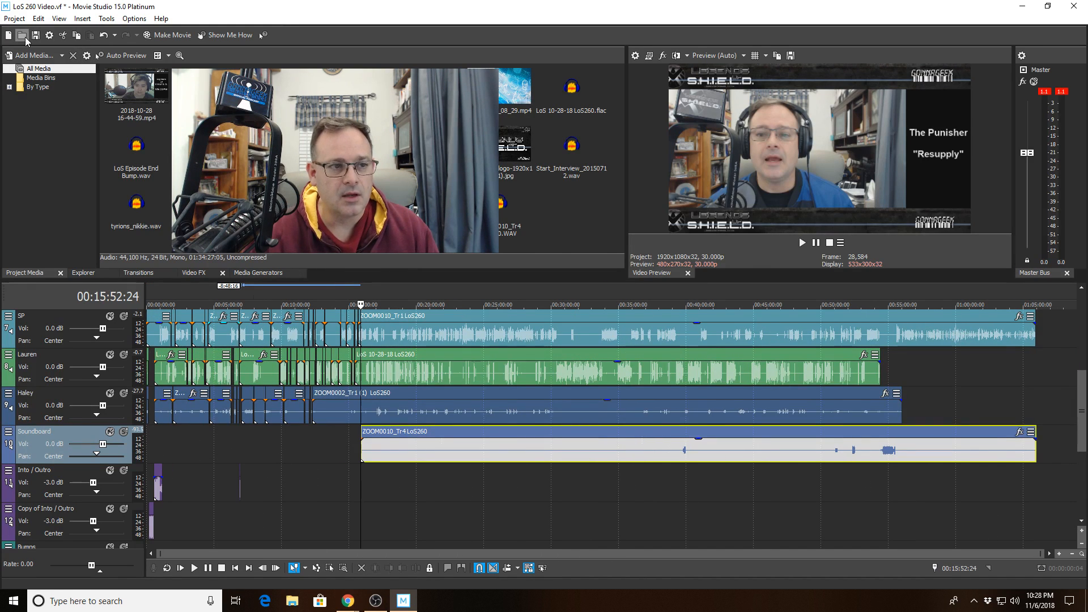
click(14, 18)
click(14, 78)
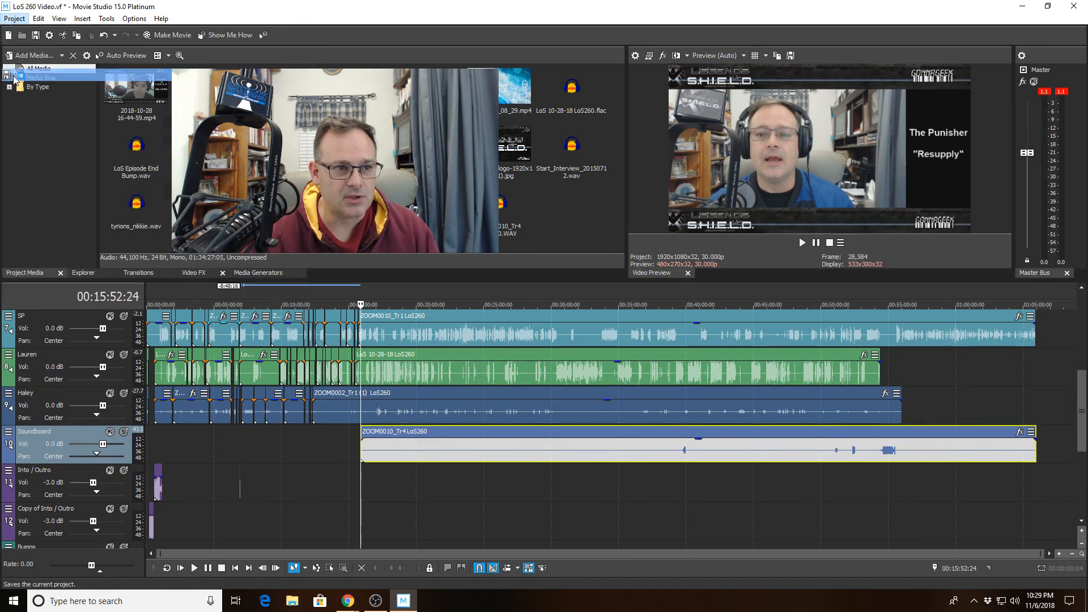